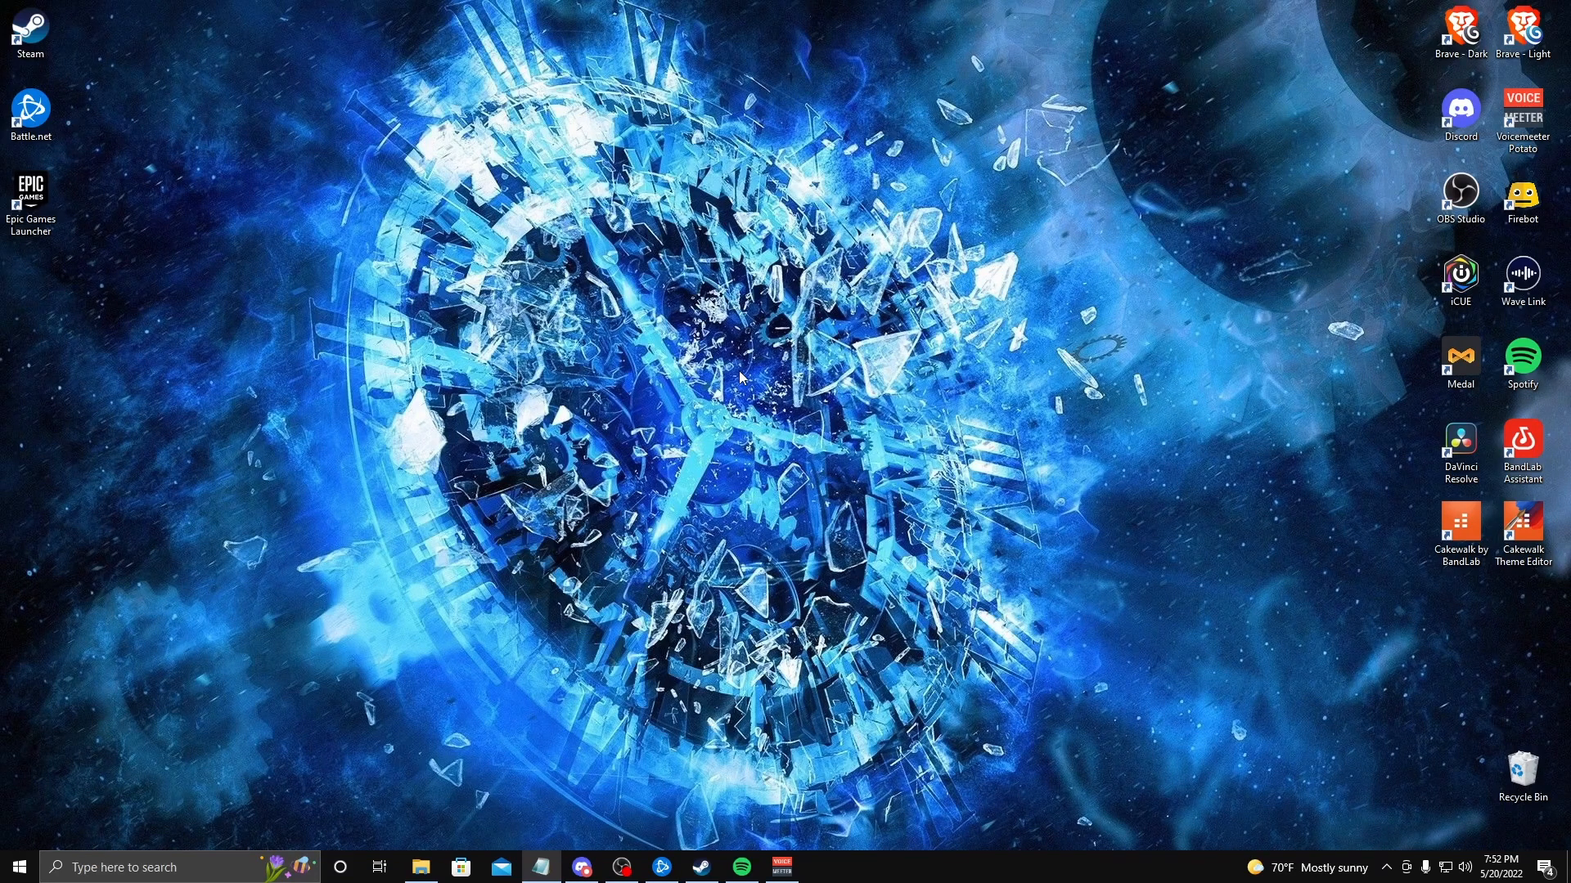
Switch to OBS Studio and remove the Test scene from the scene list
left_click(624, 869)
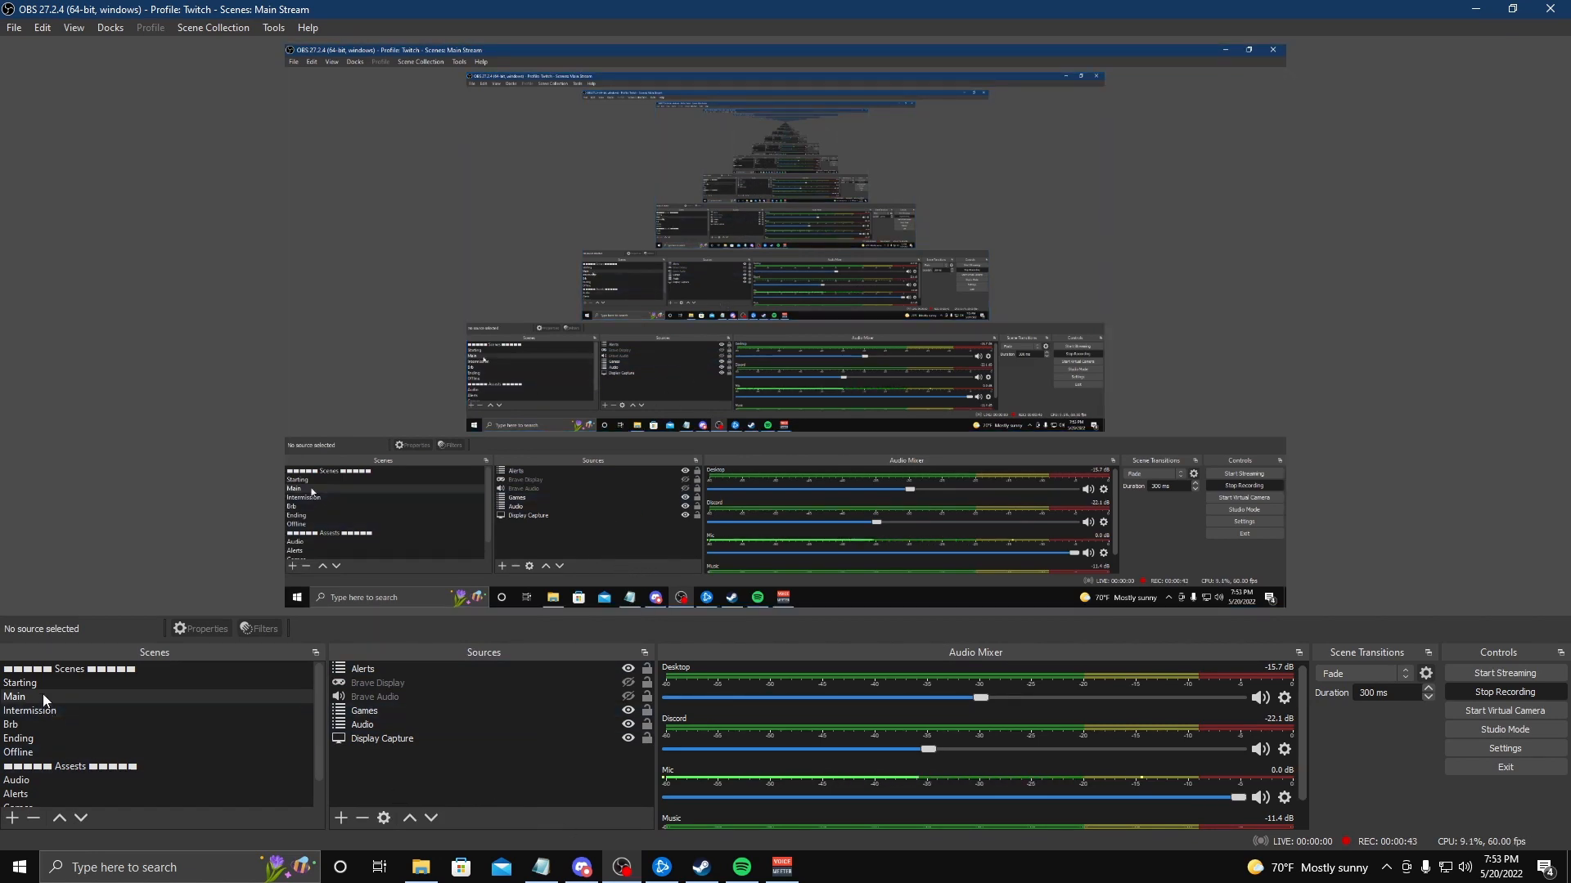
scroll(96, 711, "down", 1)
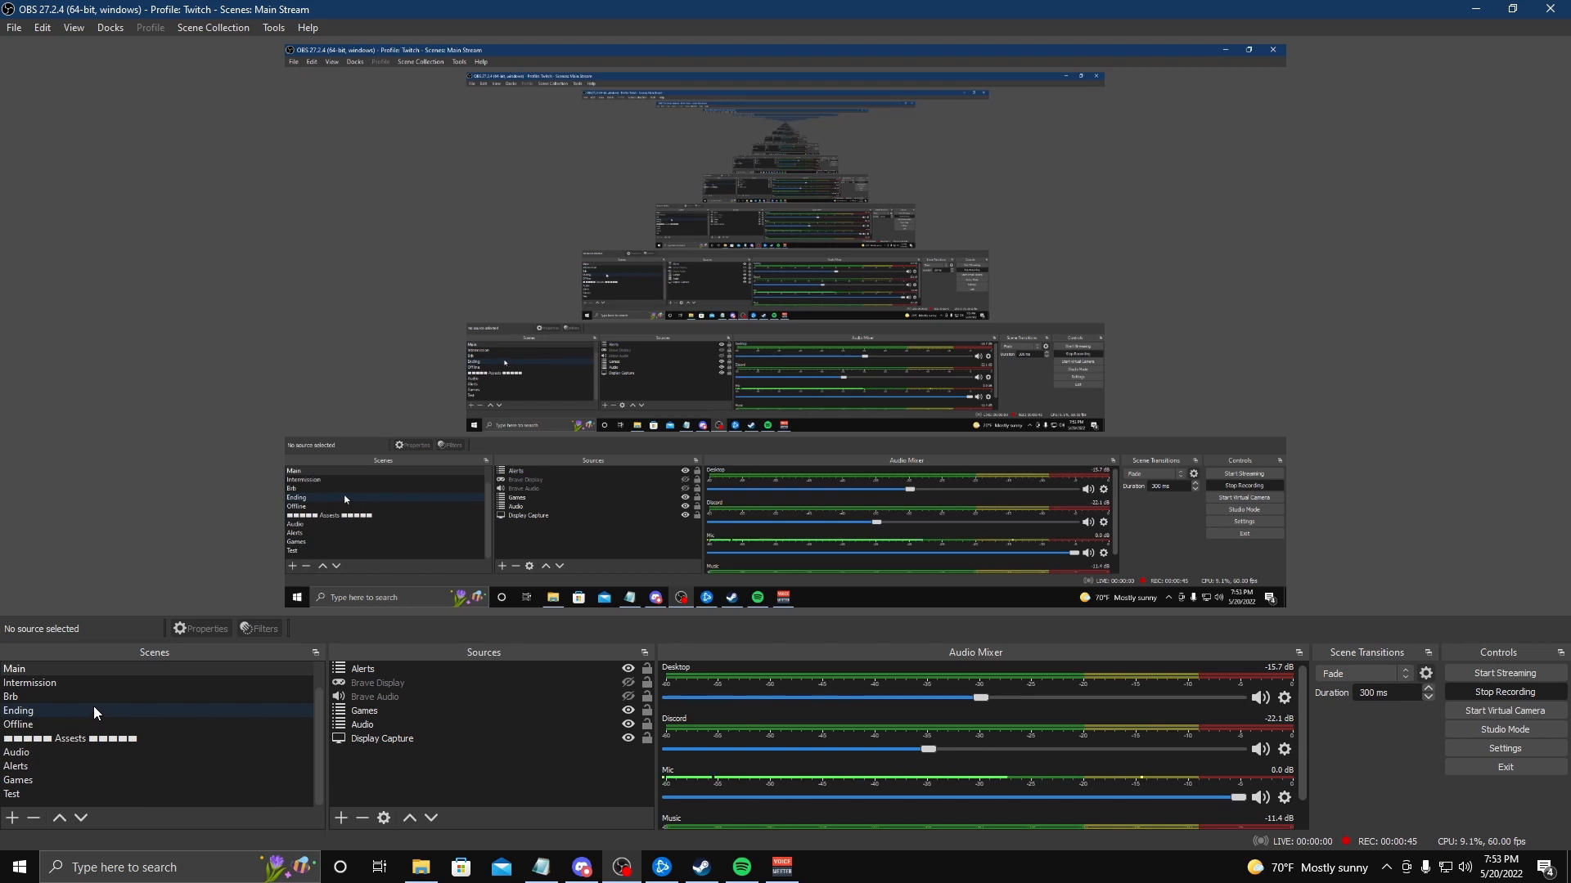
right_click(26, 794)
left_click(65, 606)
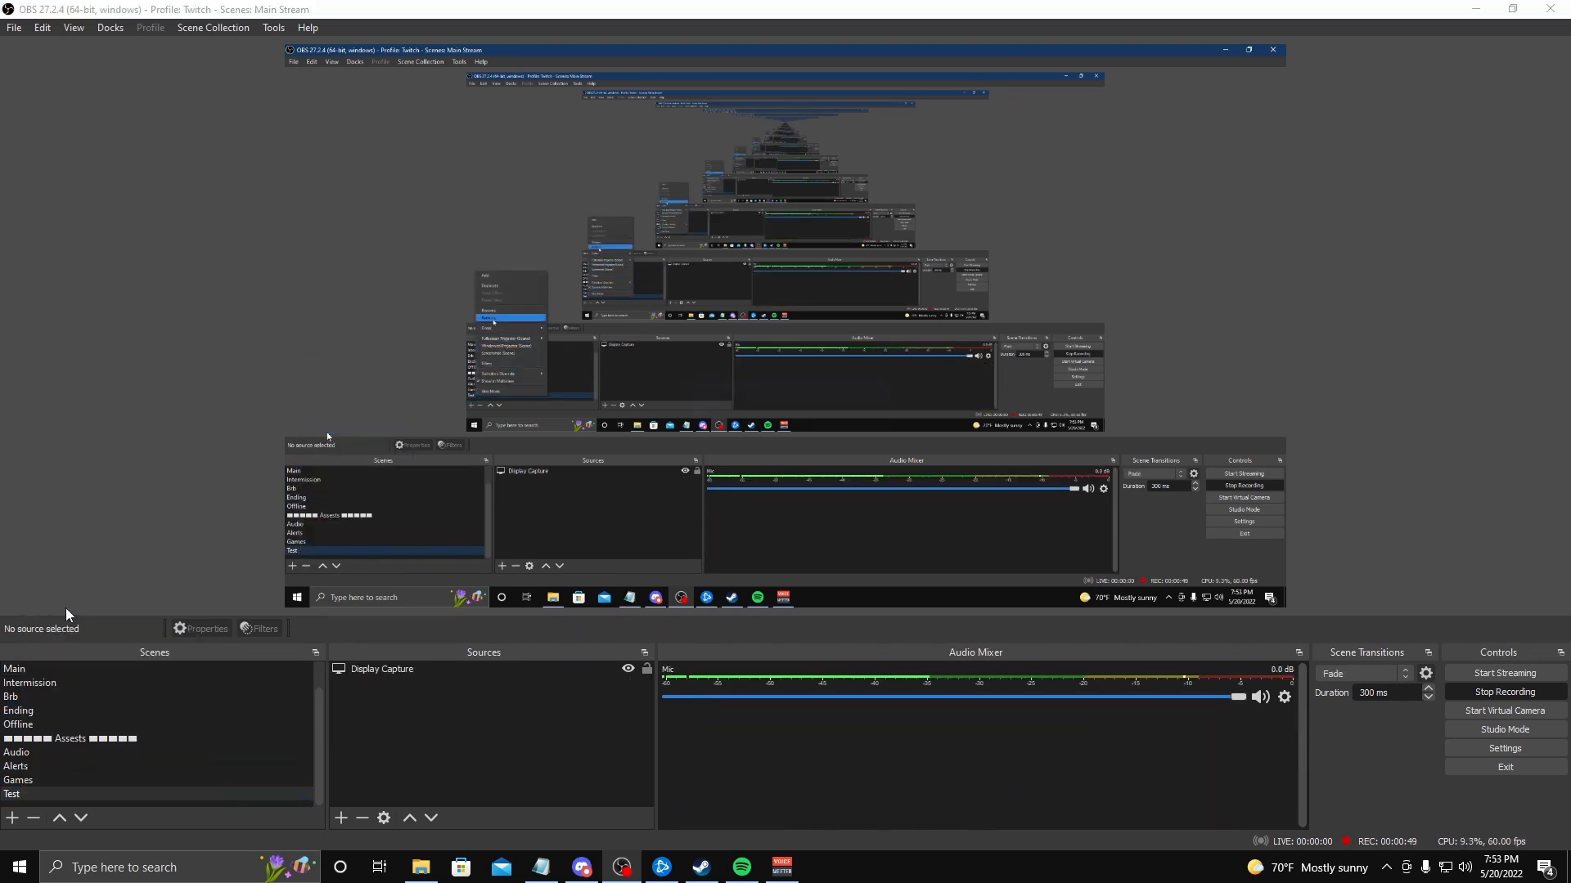
left_click(818, 453)
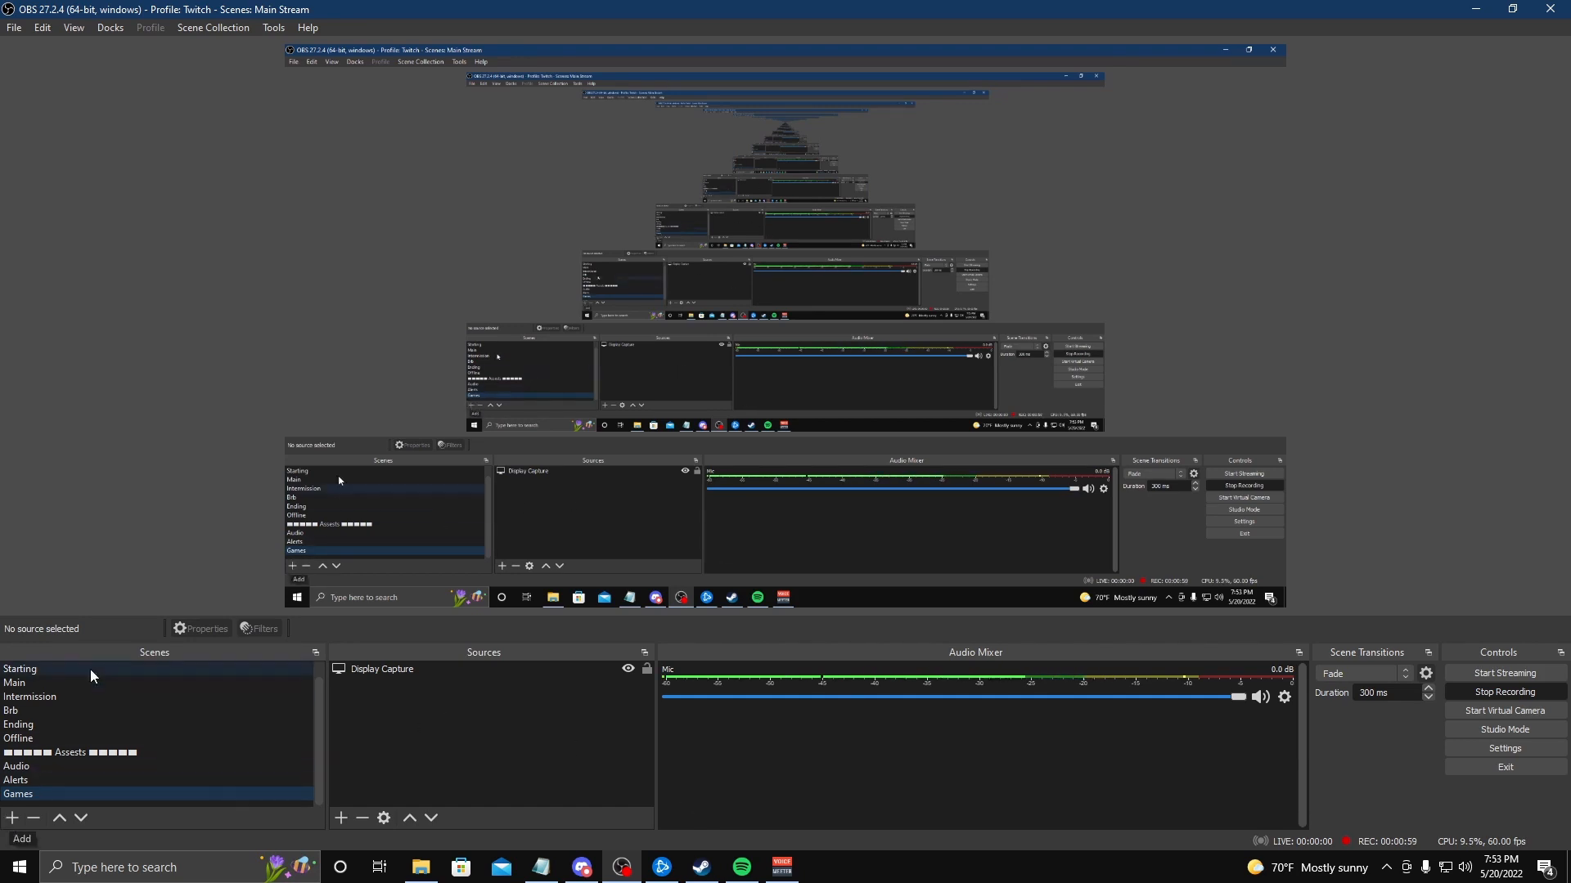
scroll(68, 762, "up", 1)
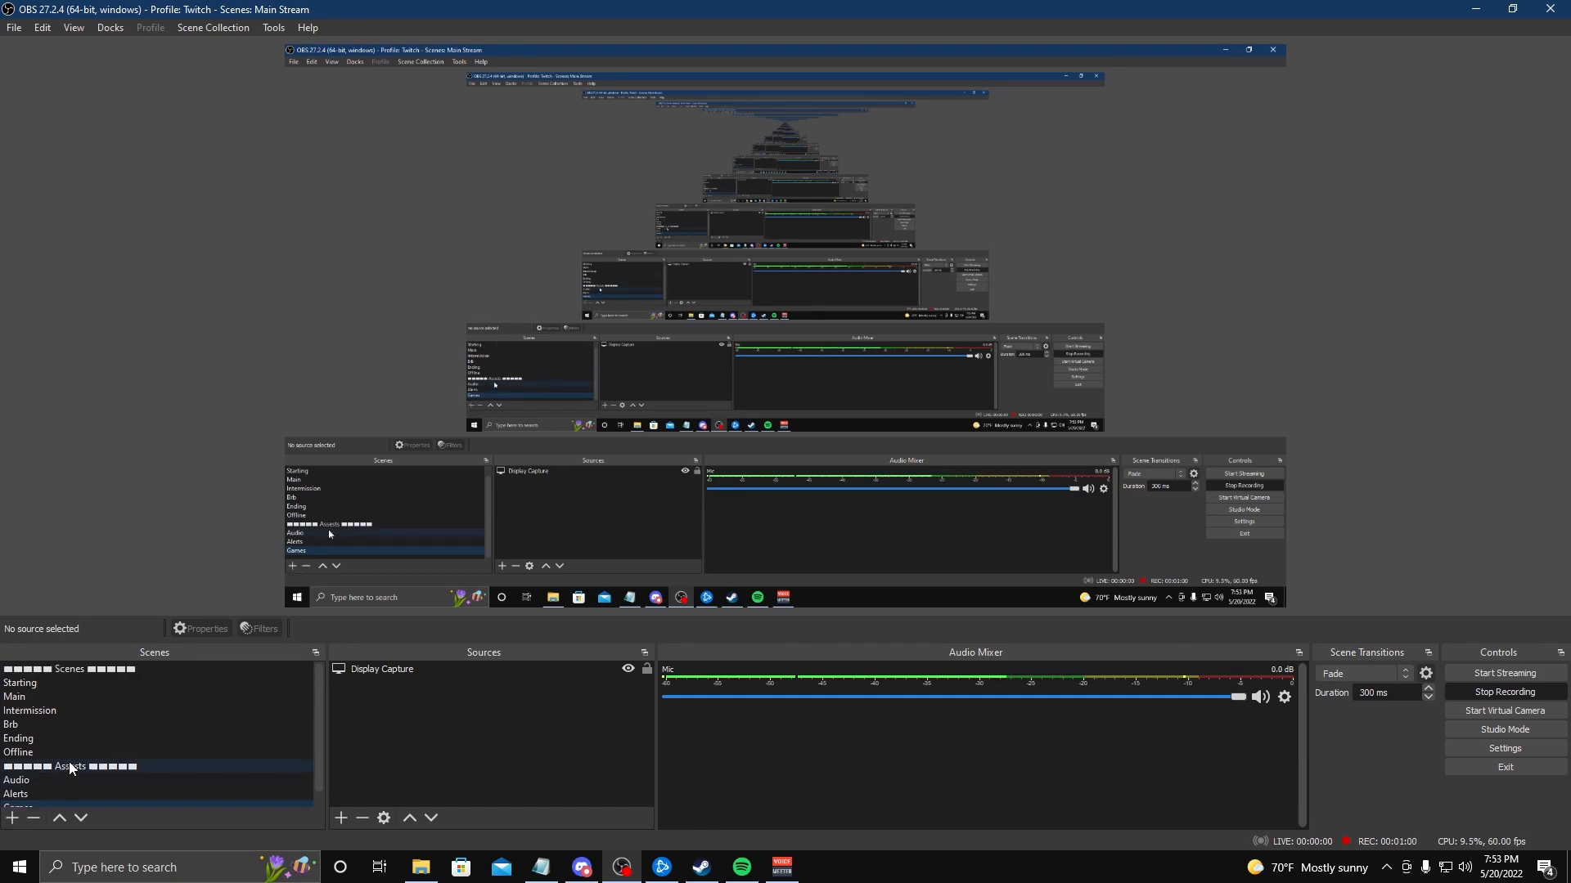
right_click(67, 667)
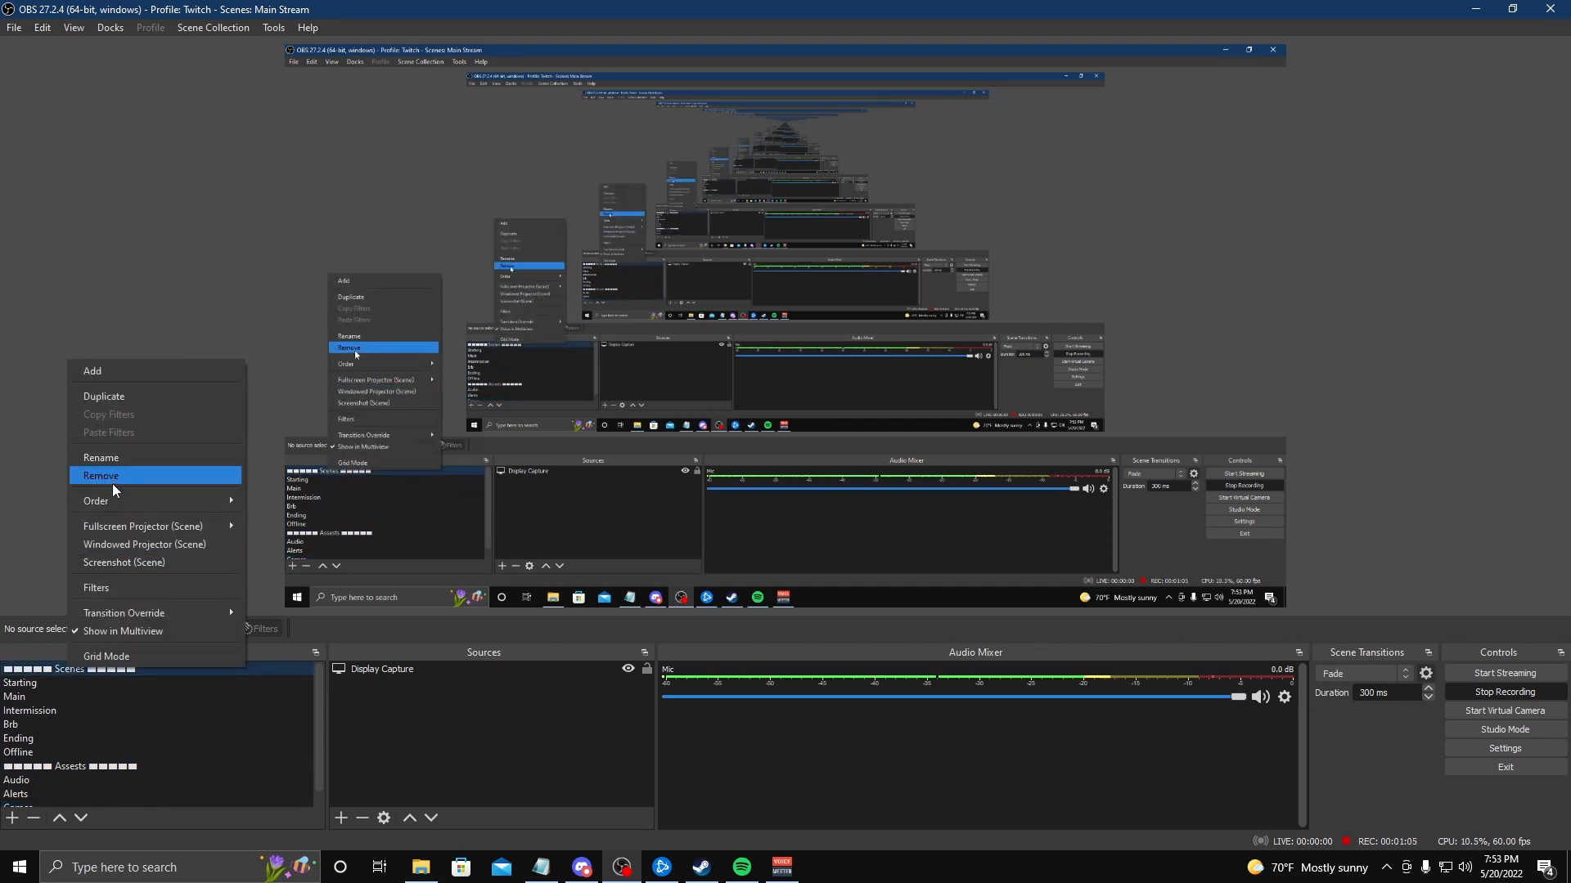
left_click(33, 555)
scroll(61, 773, "down", 1)
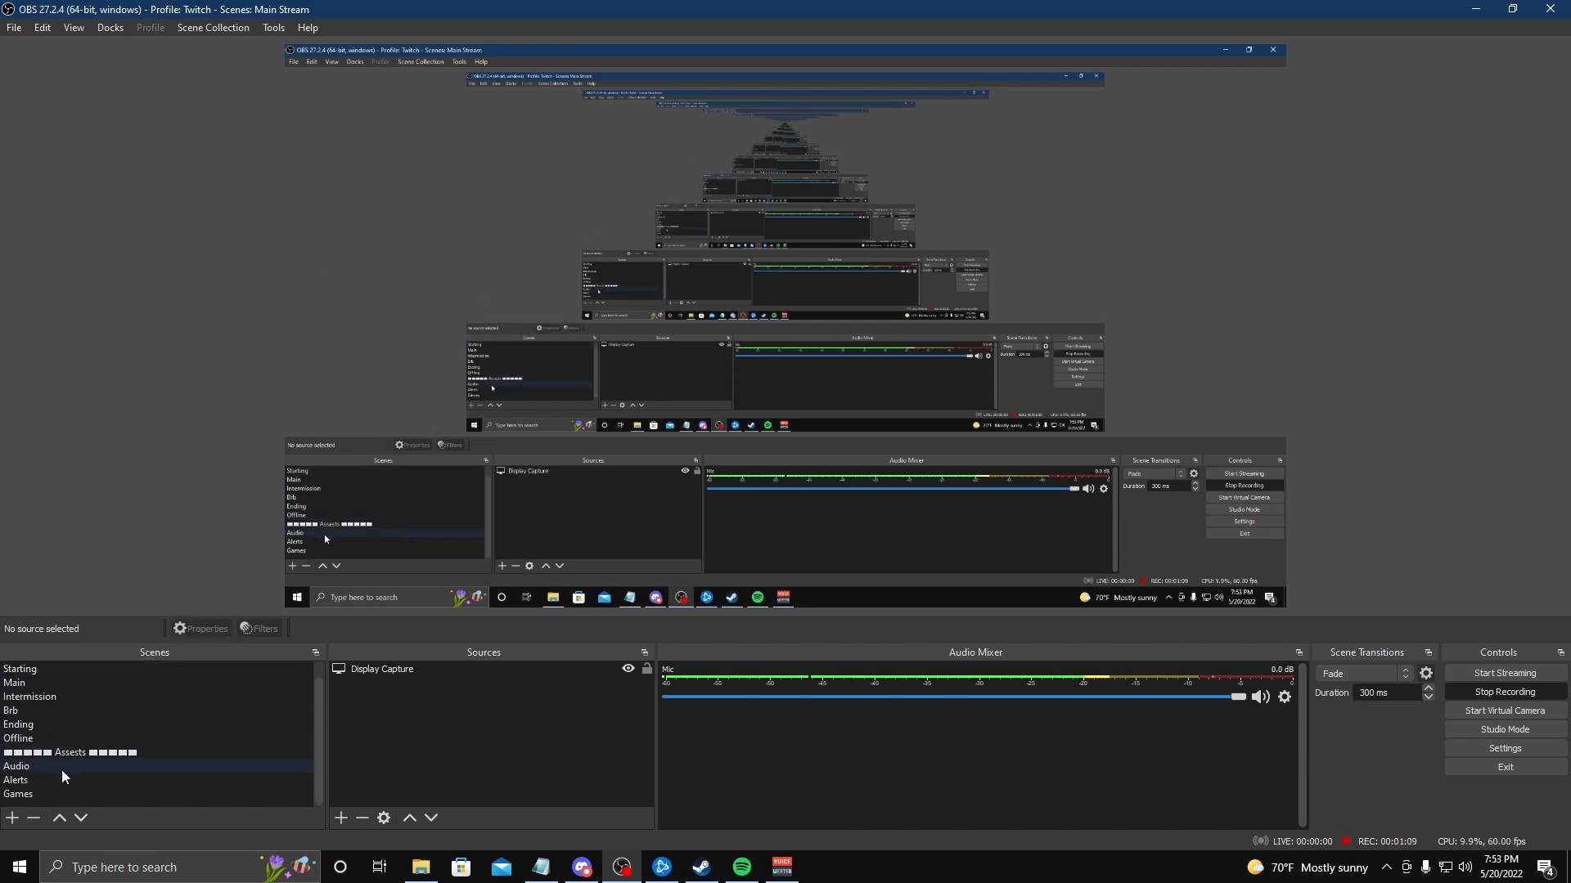
Add a new scene named Test
left_click(14, 819)
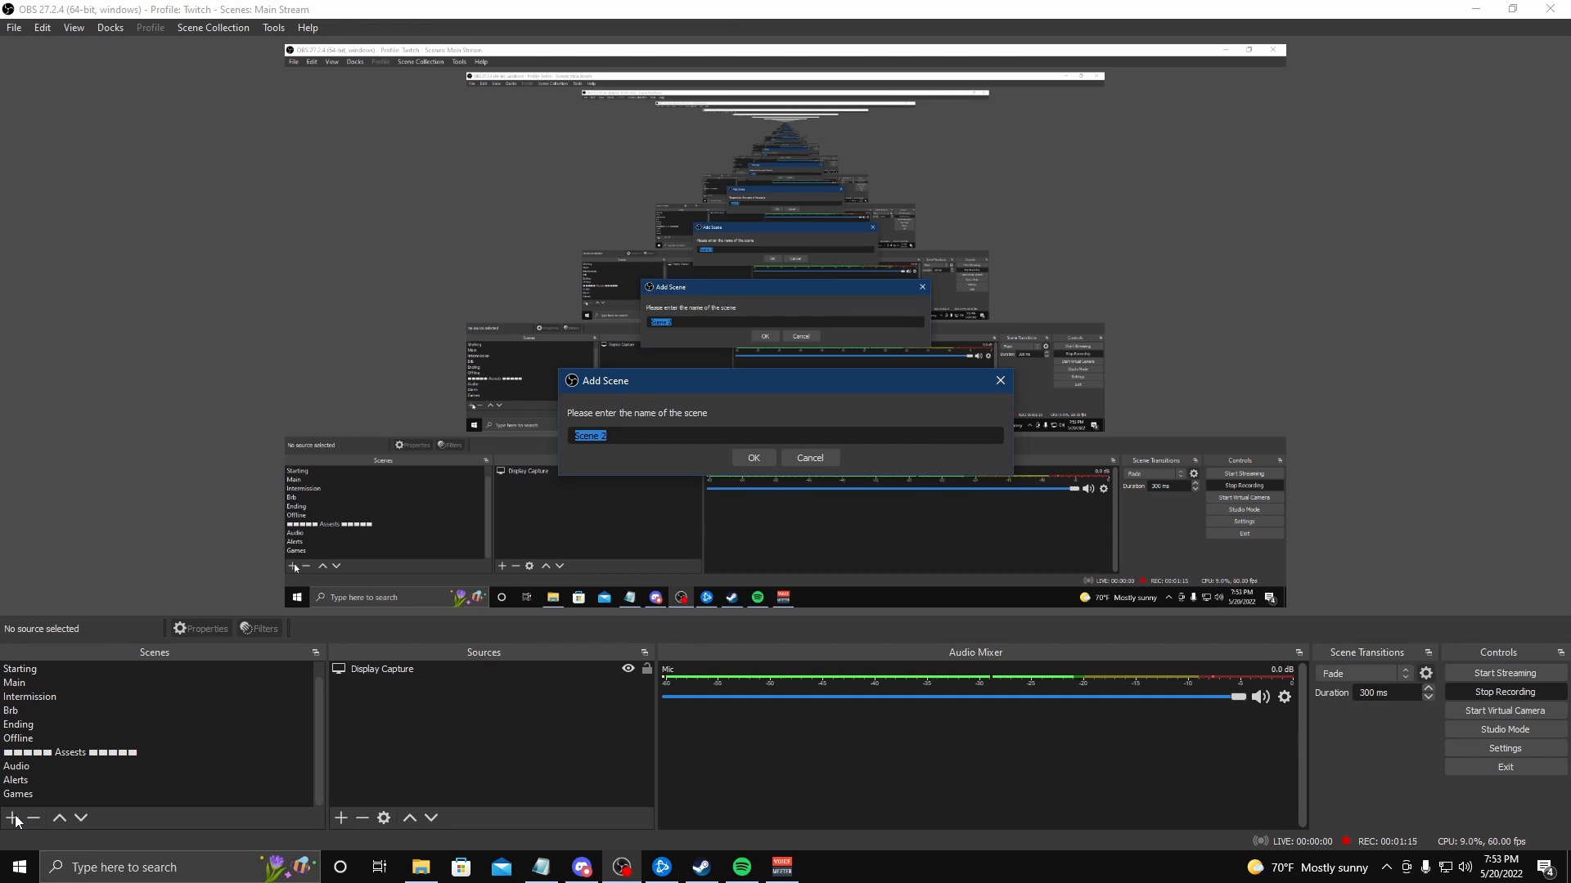
key("BackSpace")
type("Test")
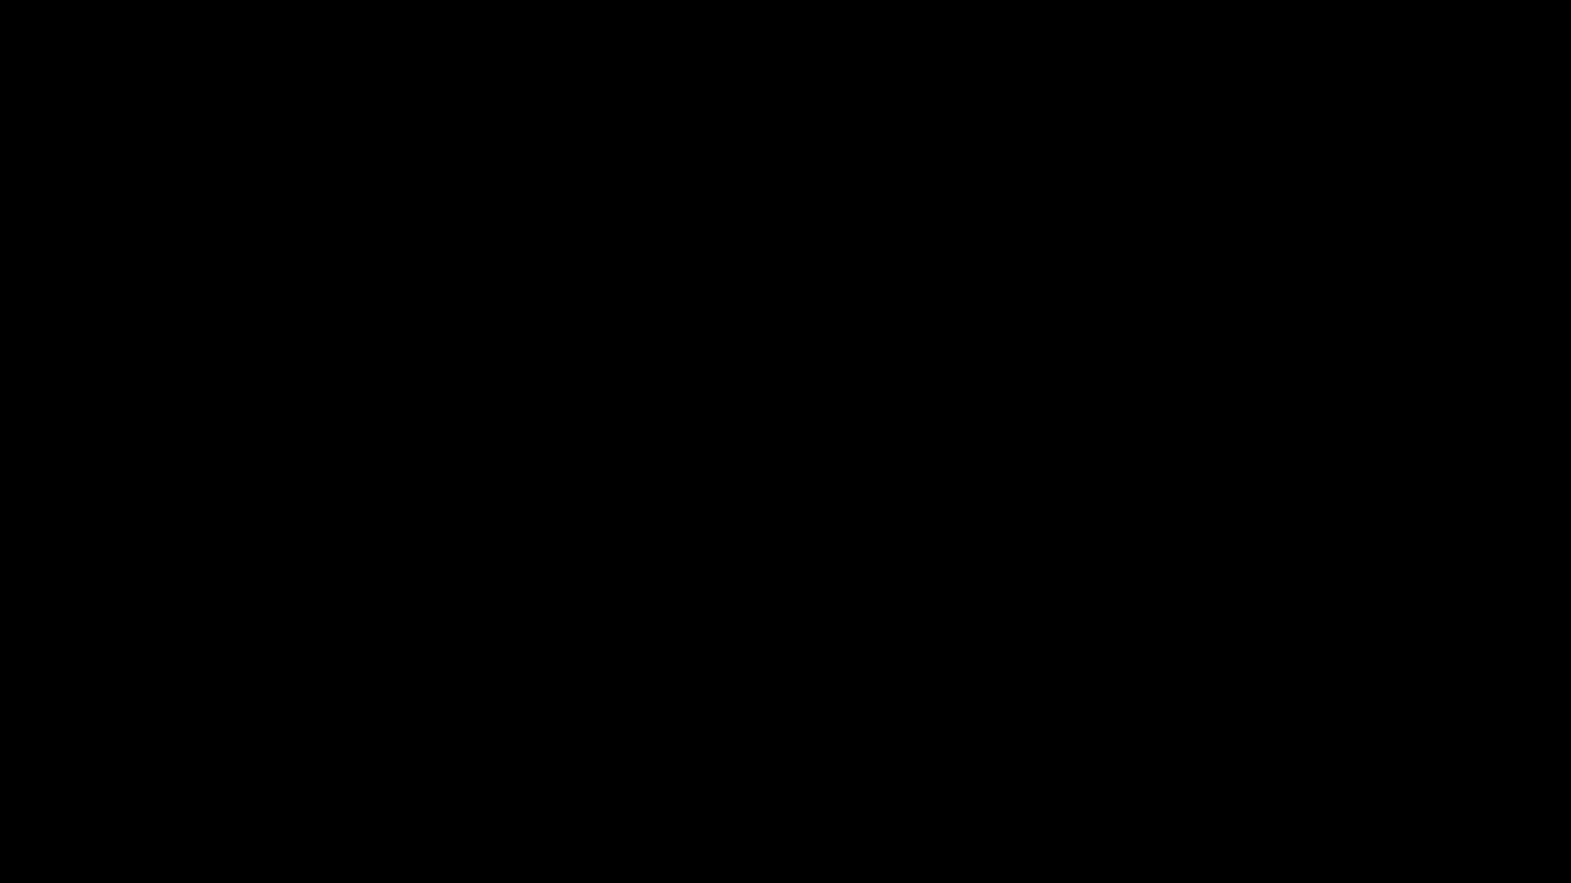
left_click(836, 538)
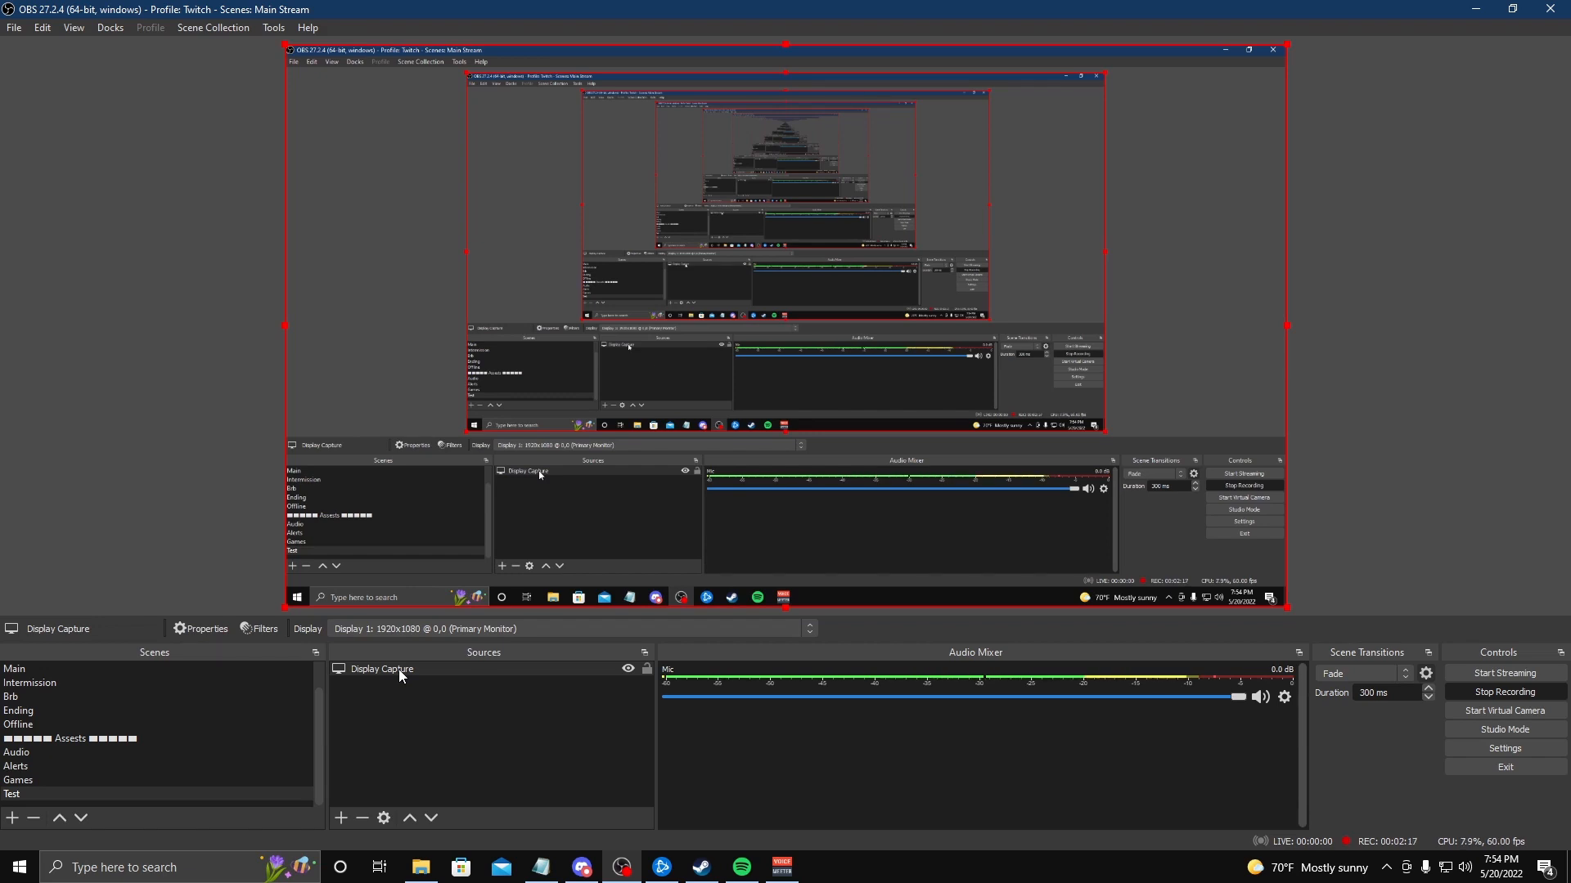
Add a new media source named Test 1 to the Test scene
left_click(342, 815)
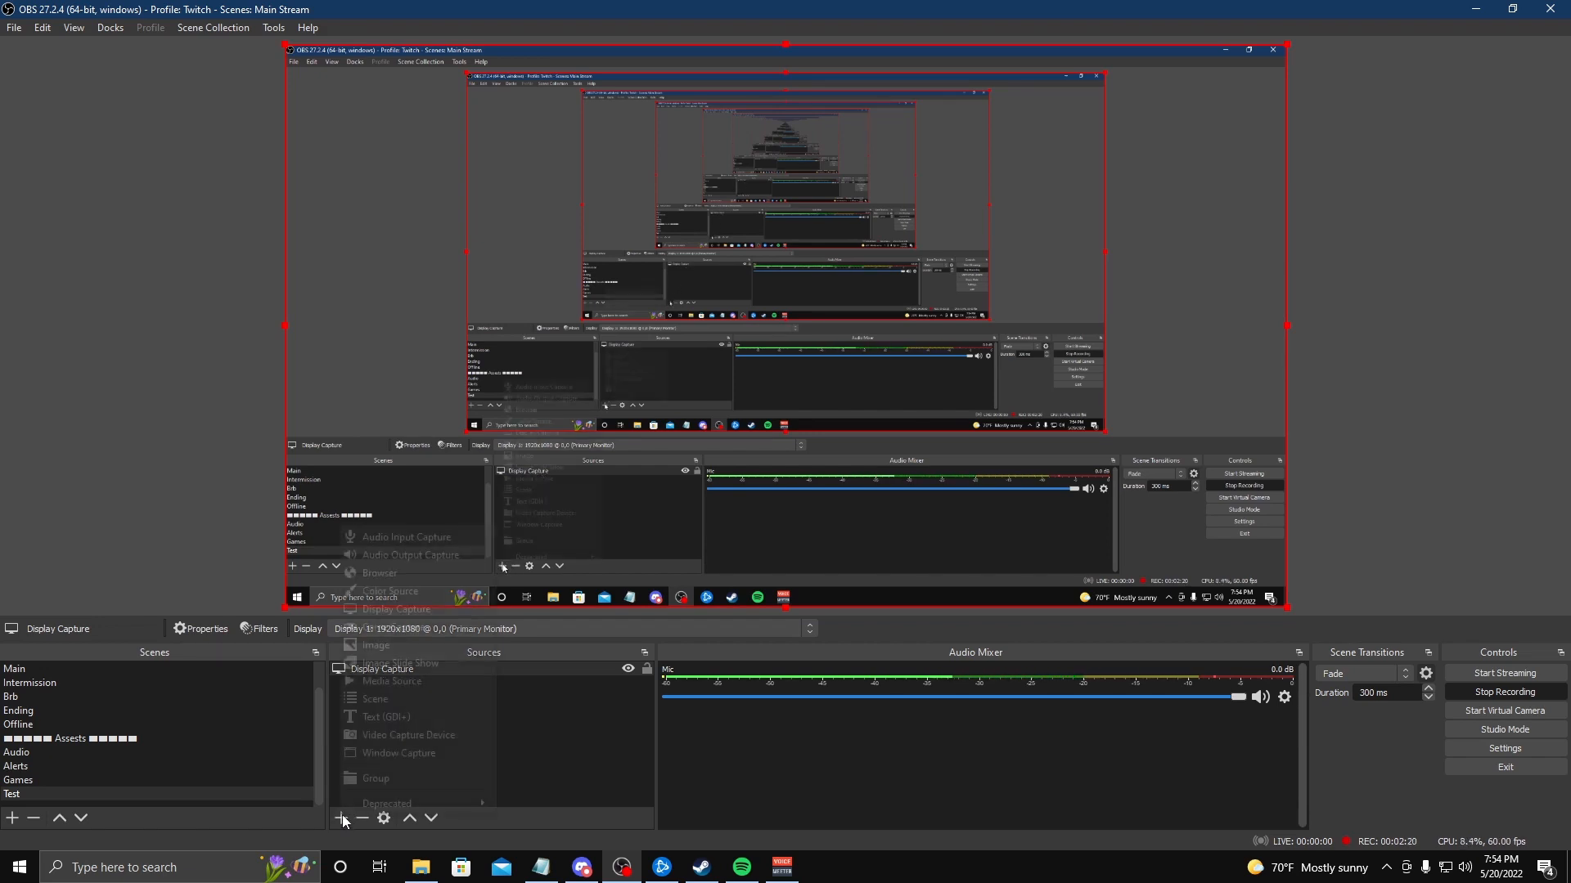
left_click(415, 684)
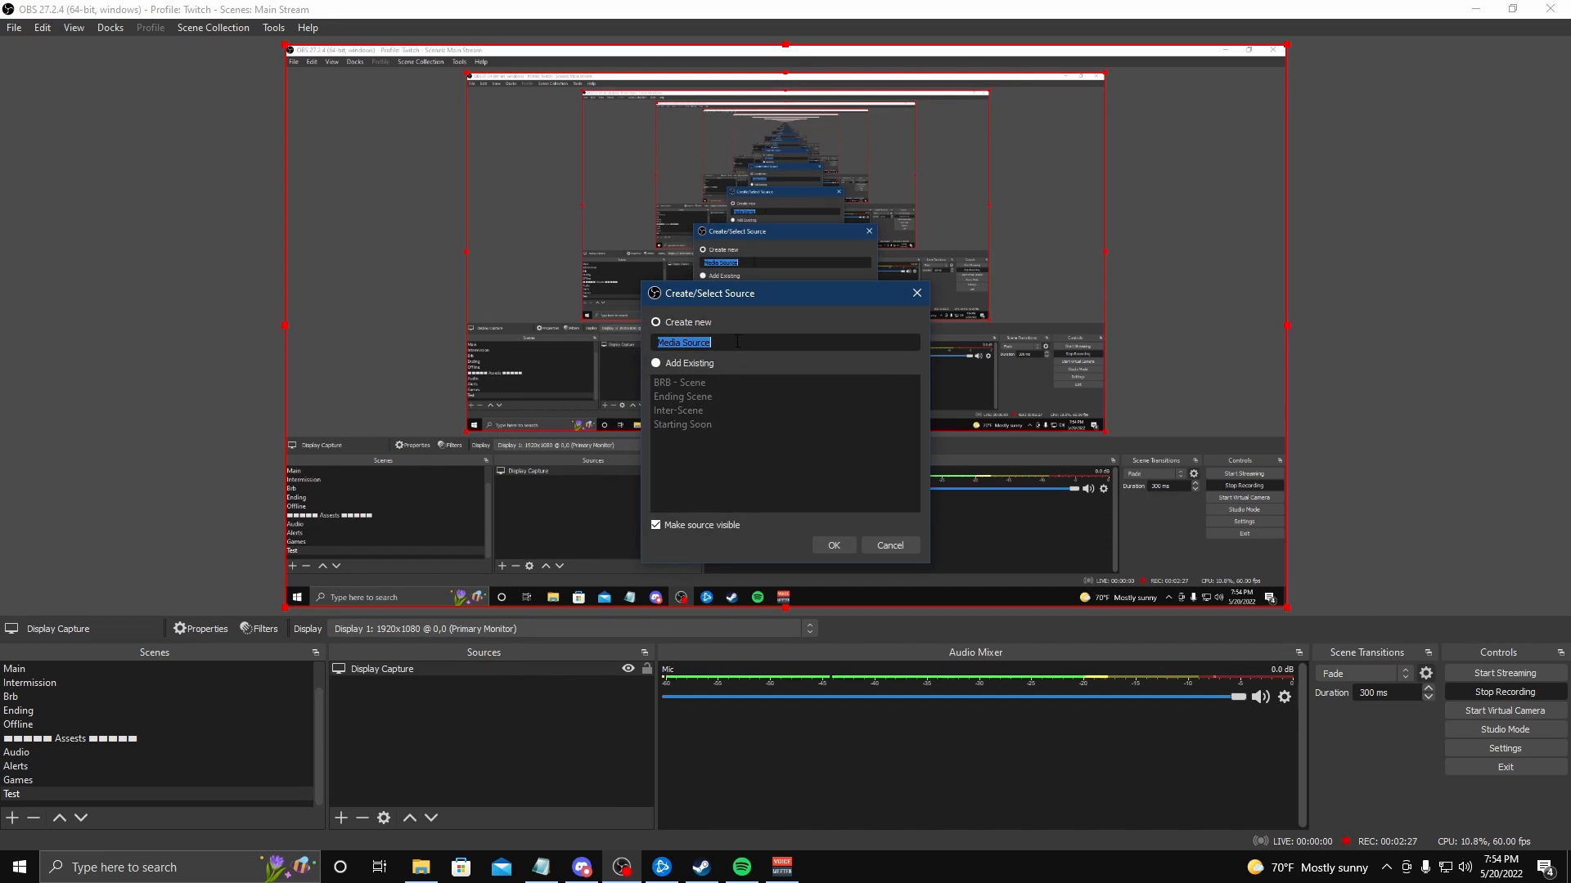
key("BackSpace")
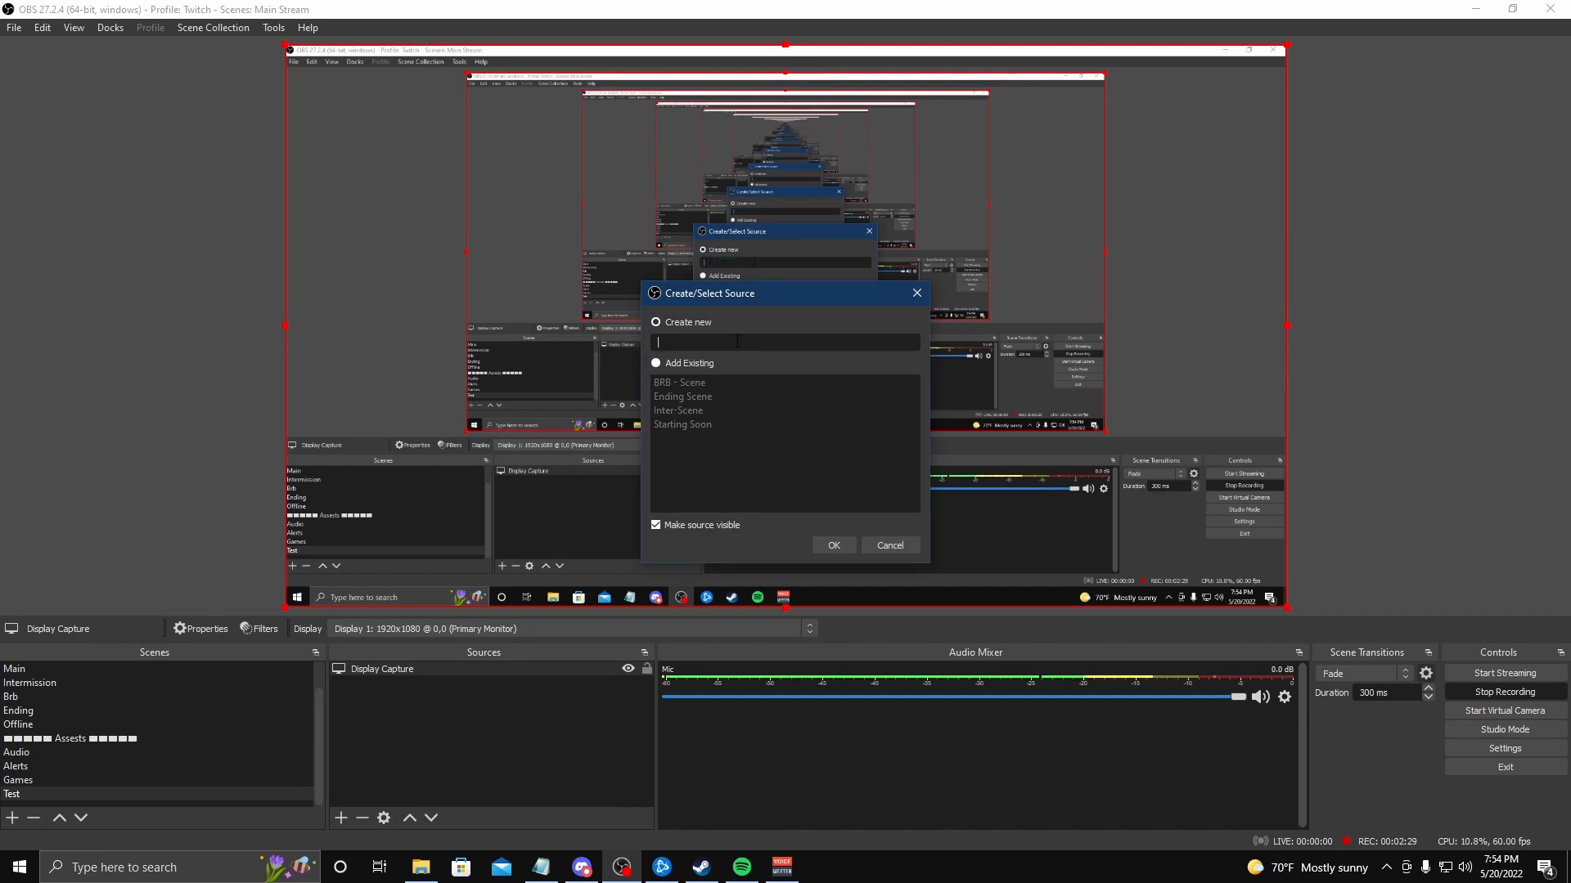
type("Test 1")
left_click(706, 341)
key("BackSpace")
key("BackSpace")
left_click(836, 545)
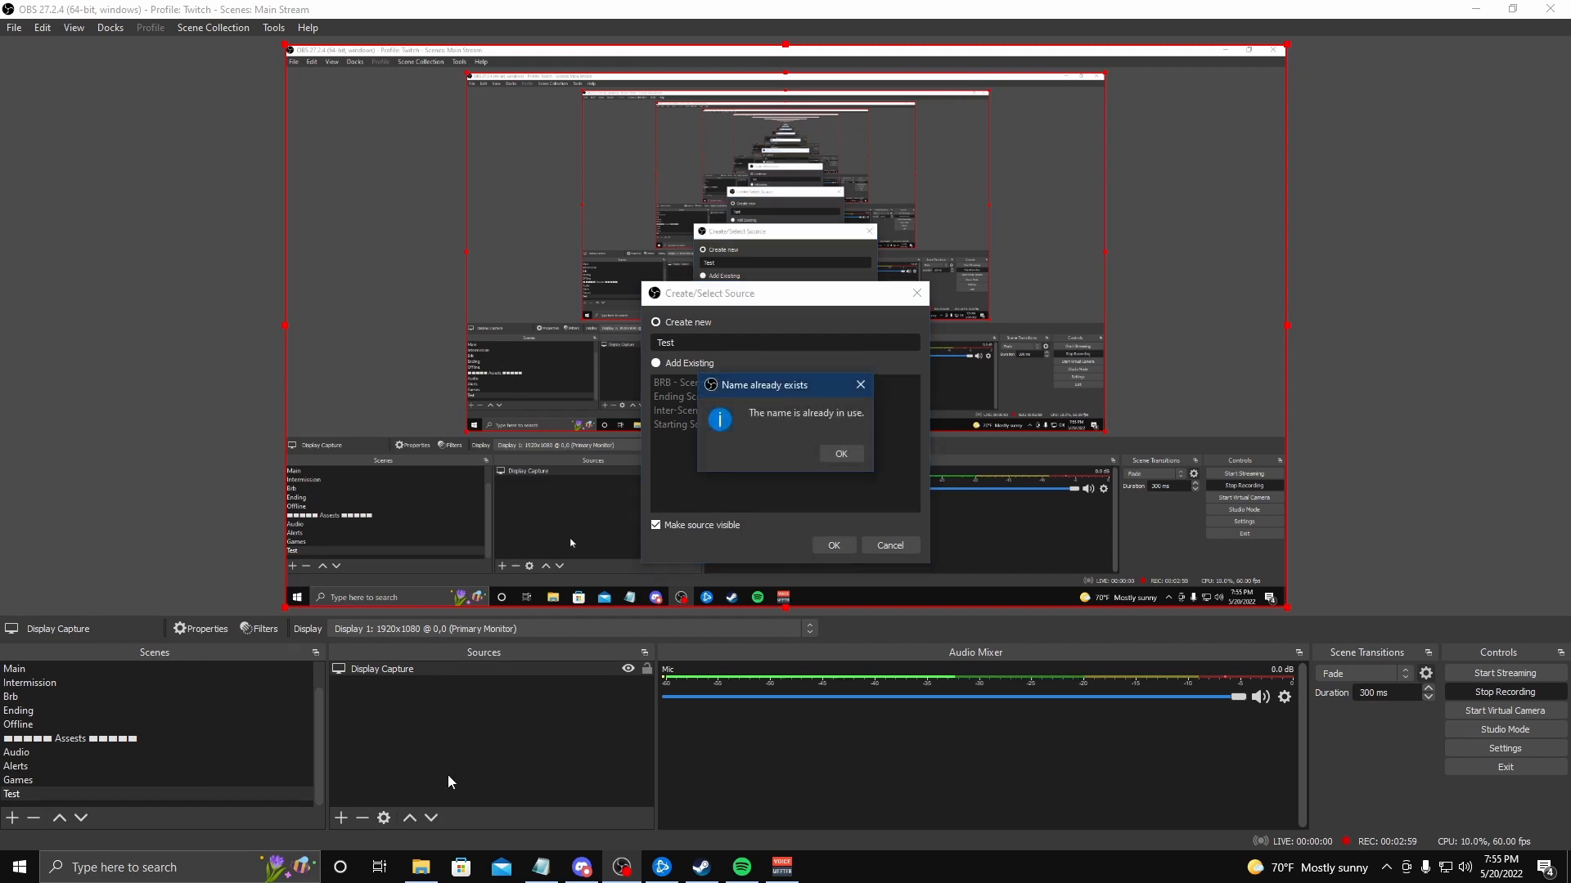
left_click(841, 453)
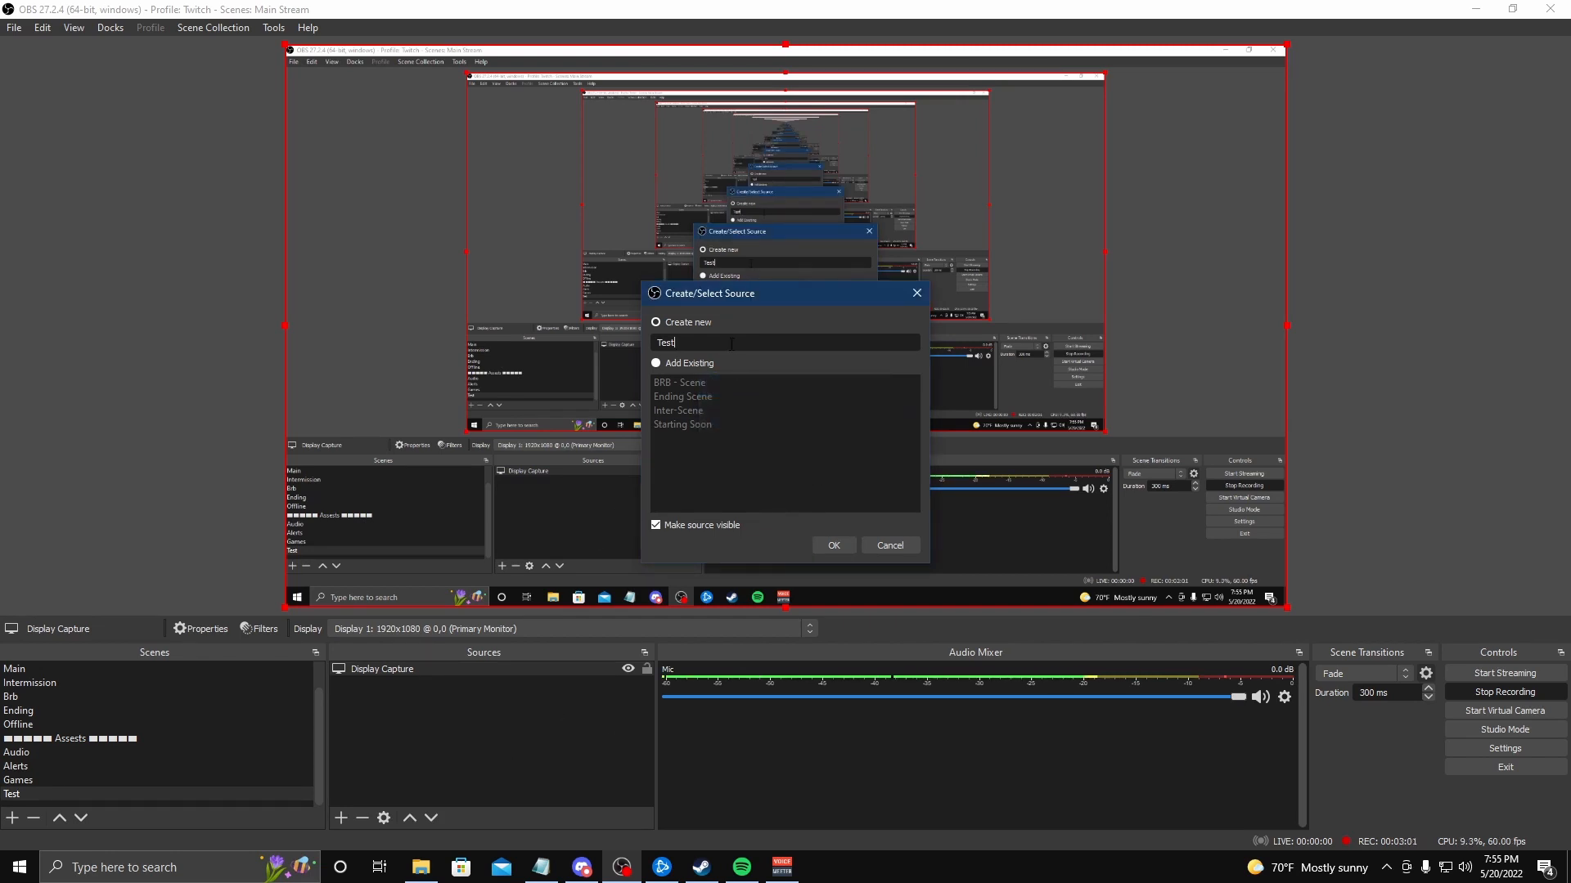
type("1")
left_click(833, 545)
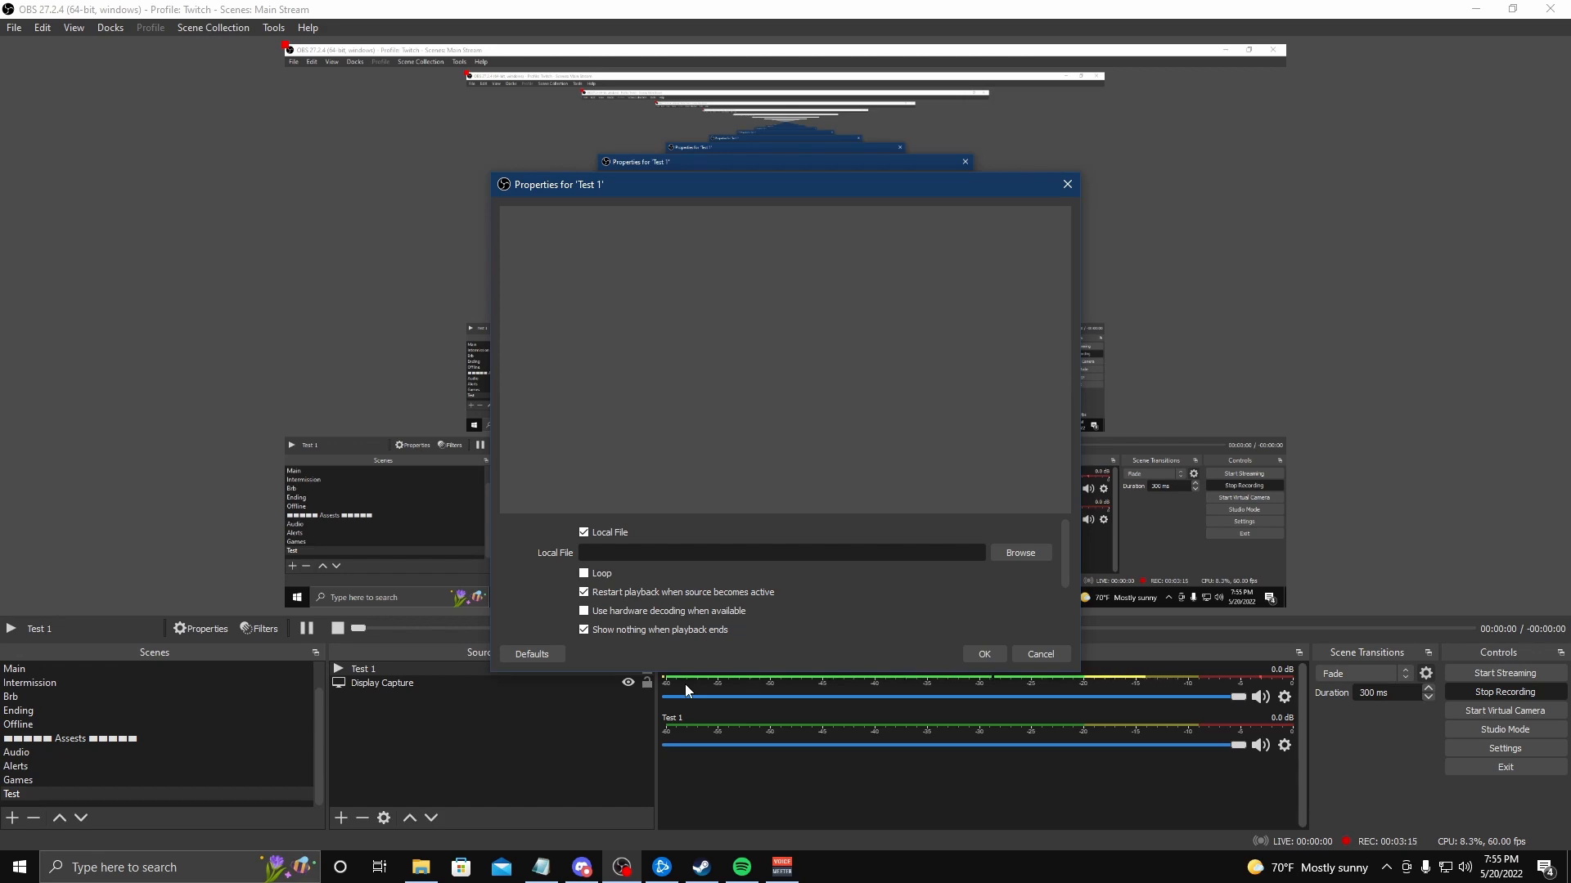
Enable looping for the Test 1 media source and browse to Videos > Overlays > Twitch > OBS Studio for its local file
left_click(585, 573)
left_click(1011, 553)
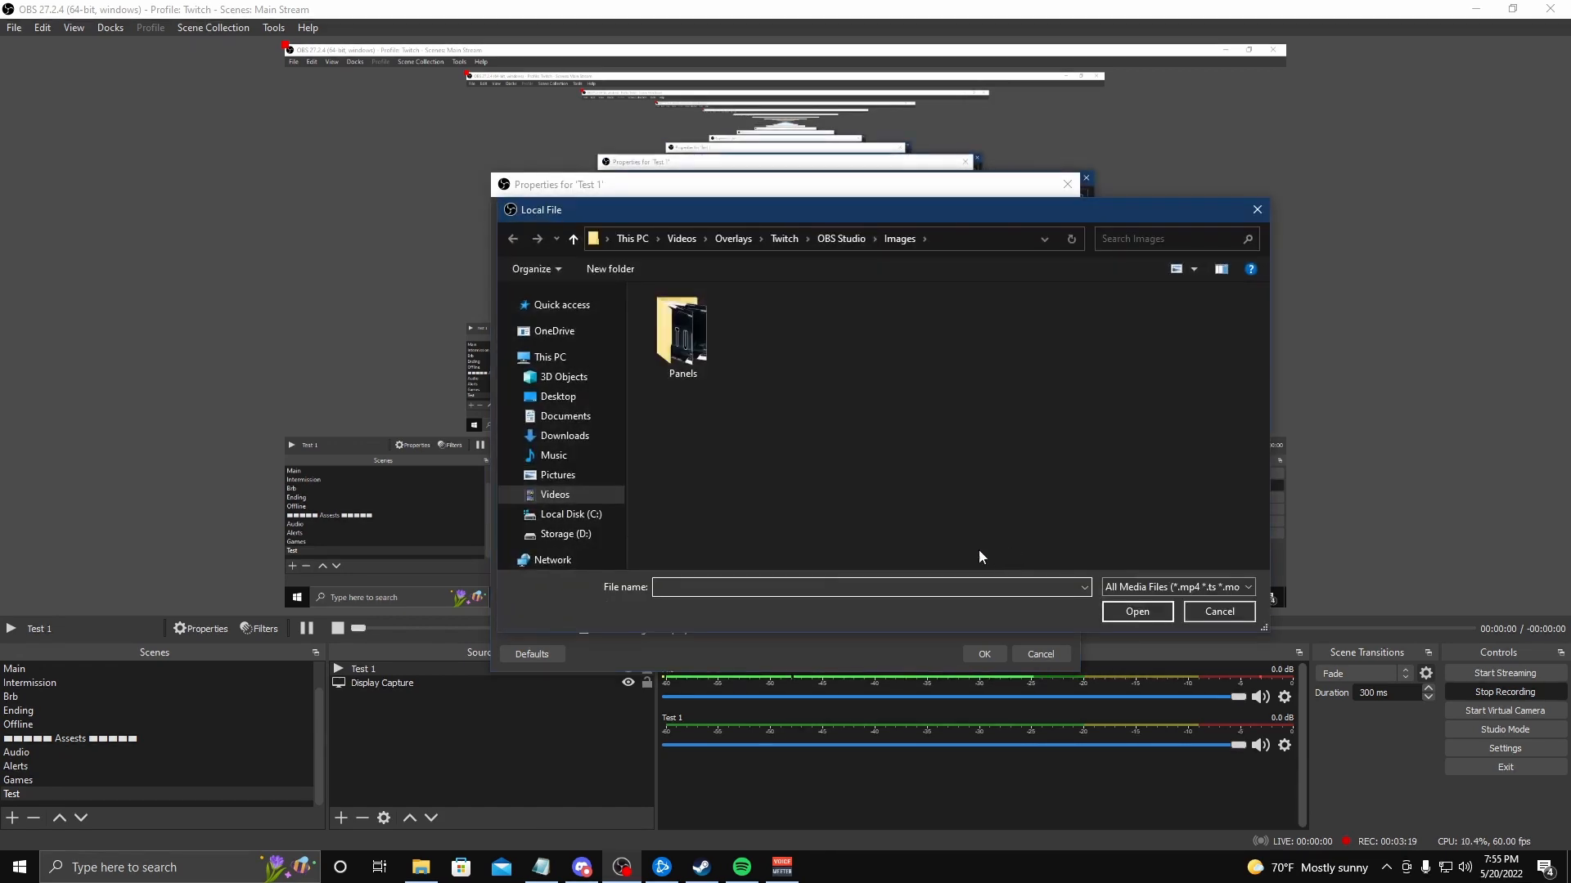
left_click(555, 497)
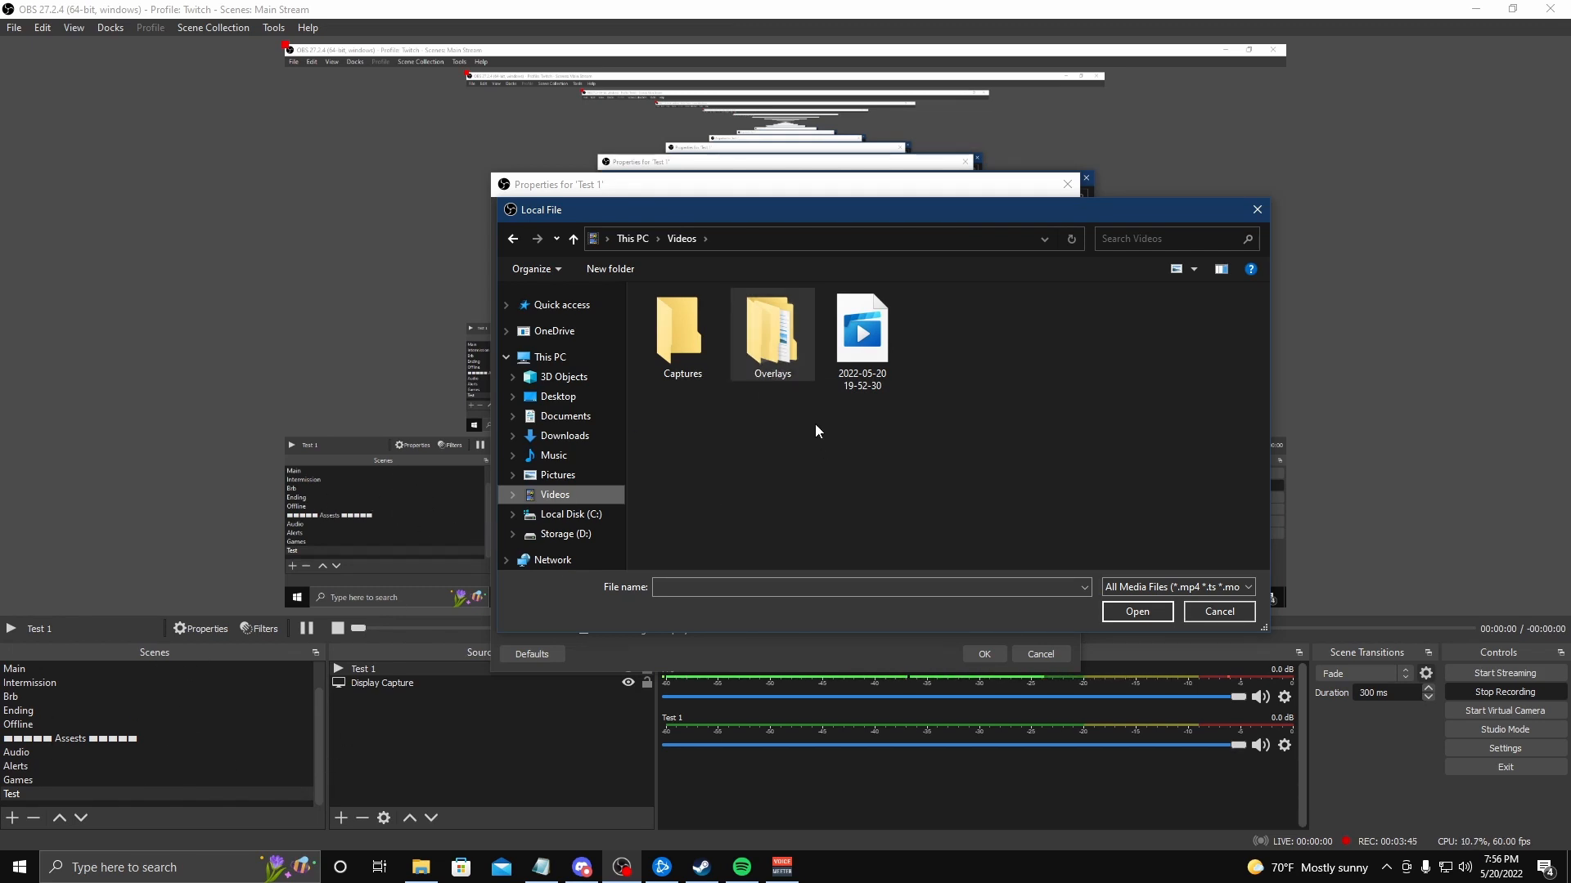
double_click(772, 335)
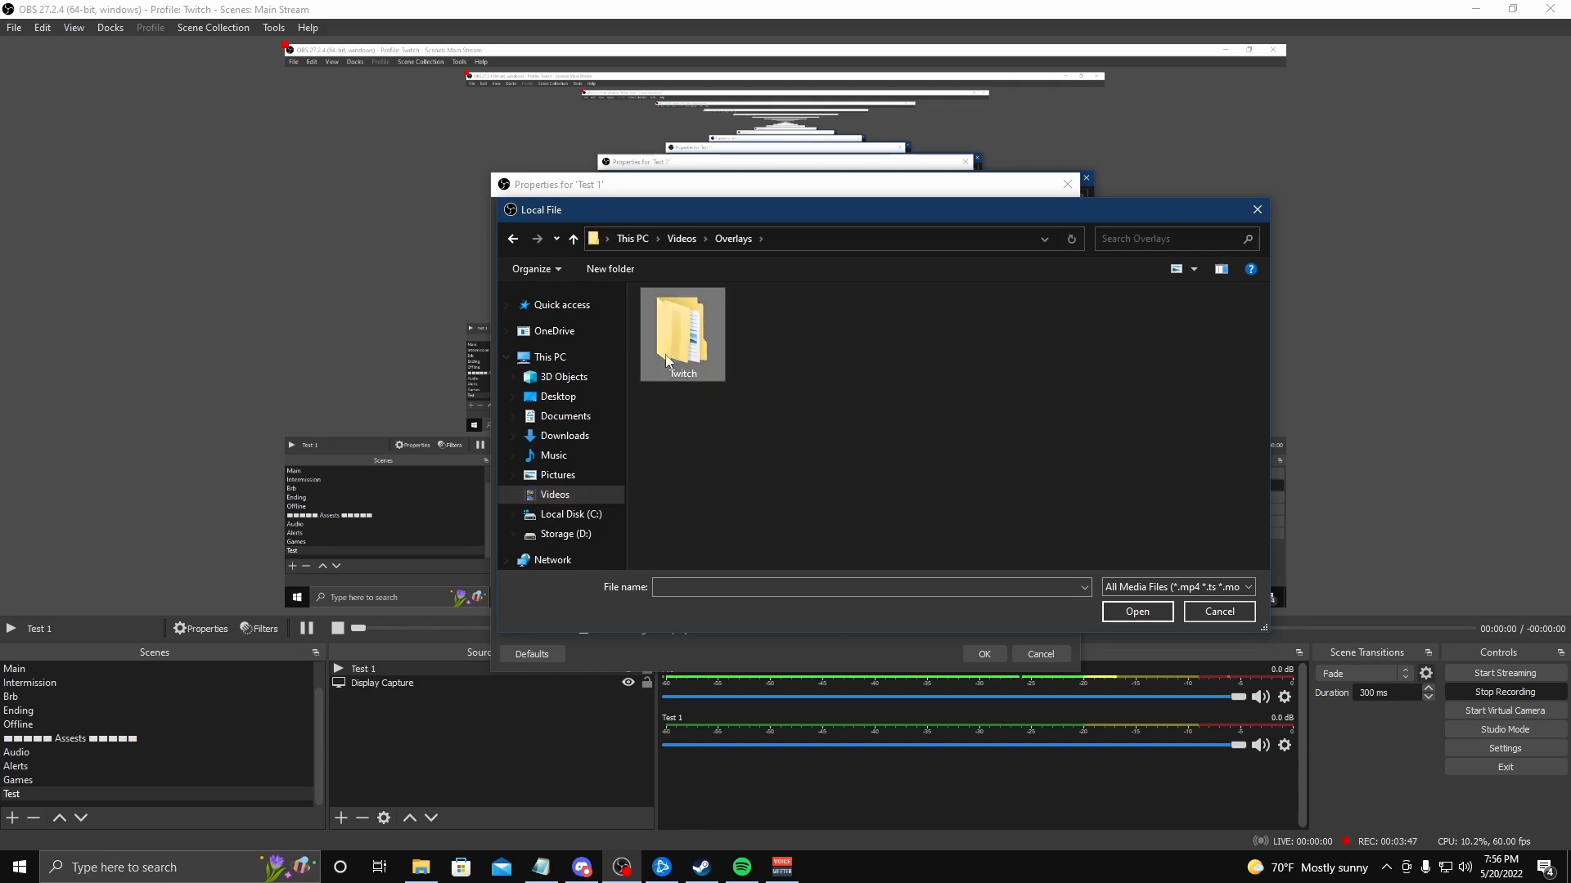
double_click(667, 361)
double_click(683, 343)
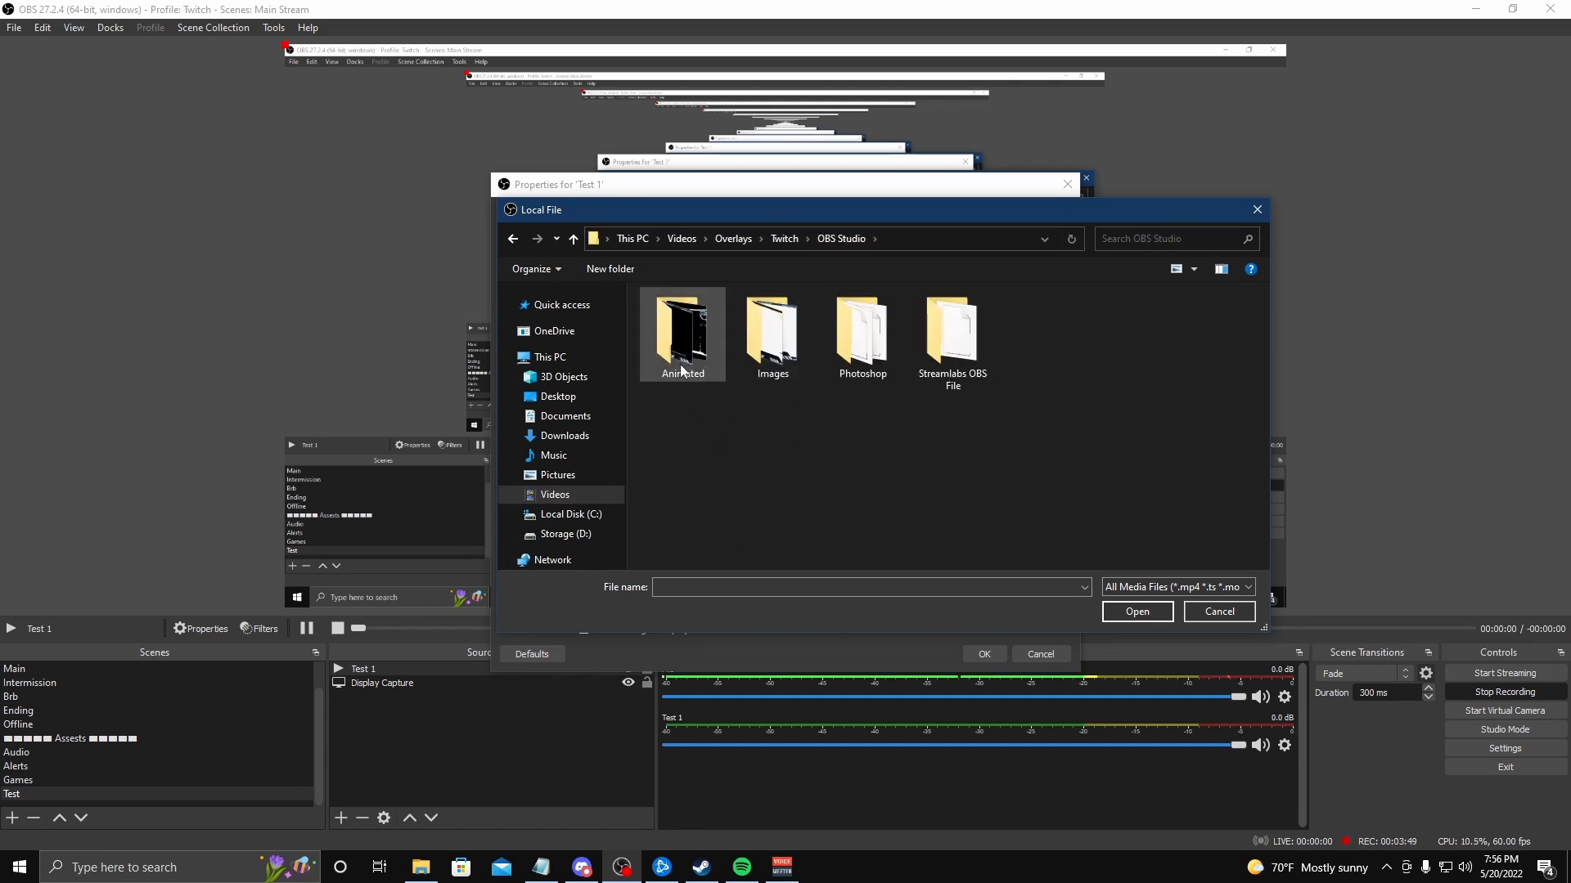
left_click(781, 373)
double_click(781, 360)
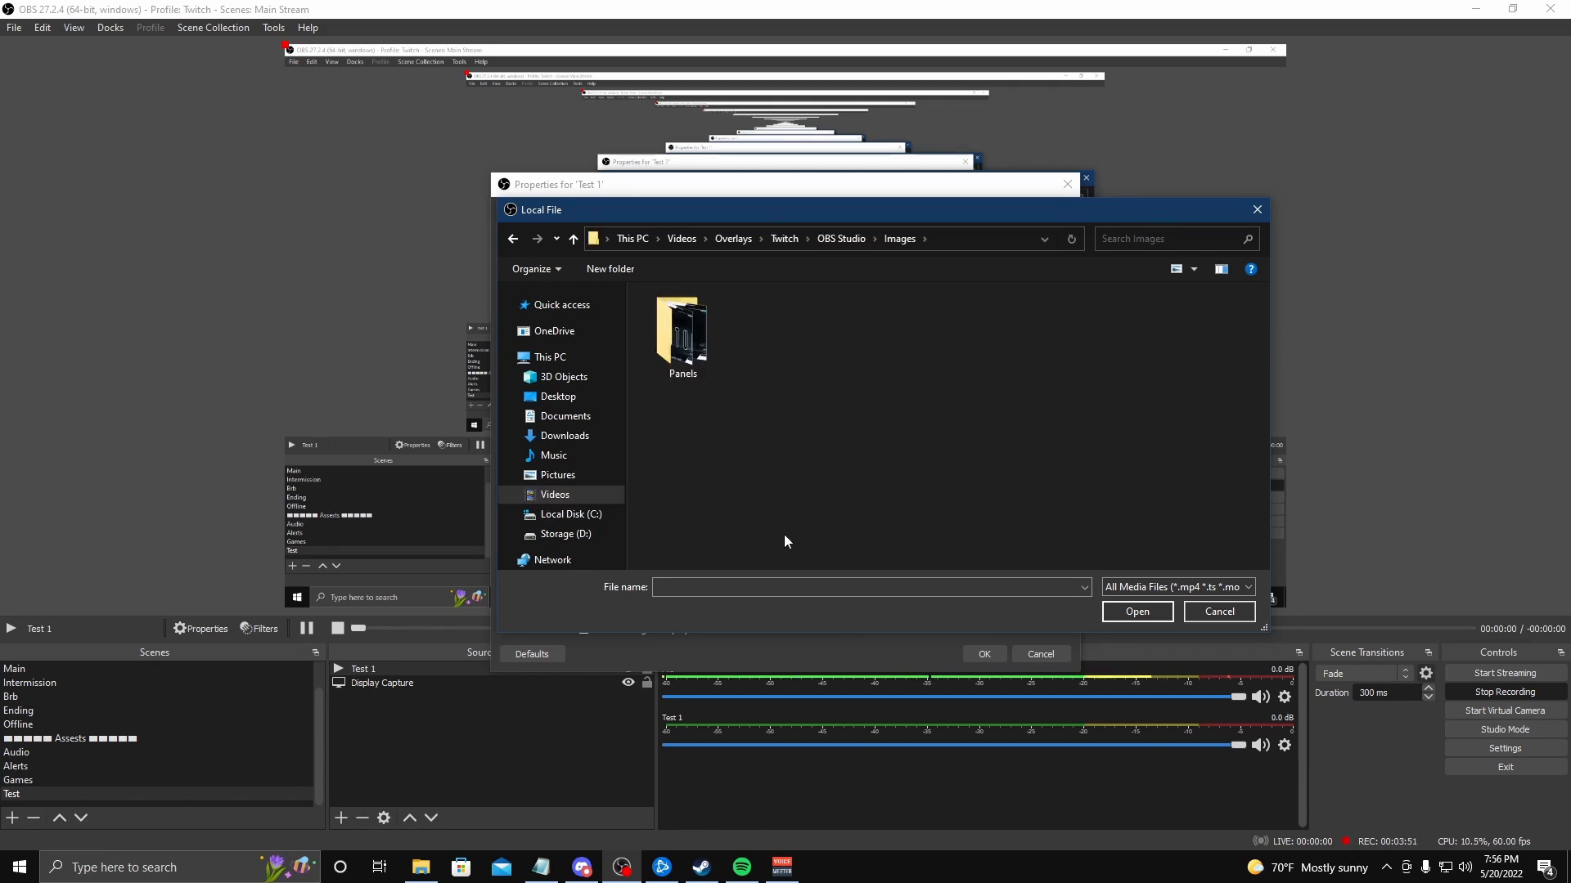
double_click(671, 368)
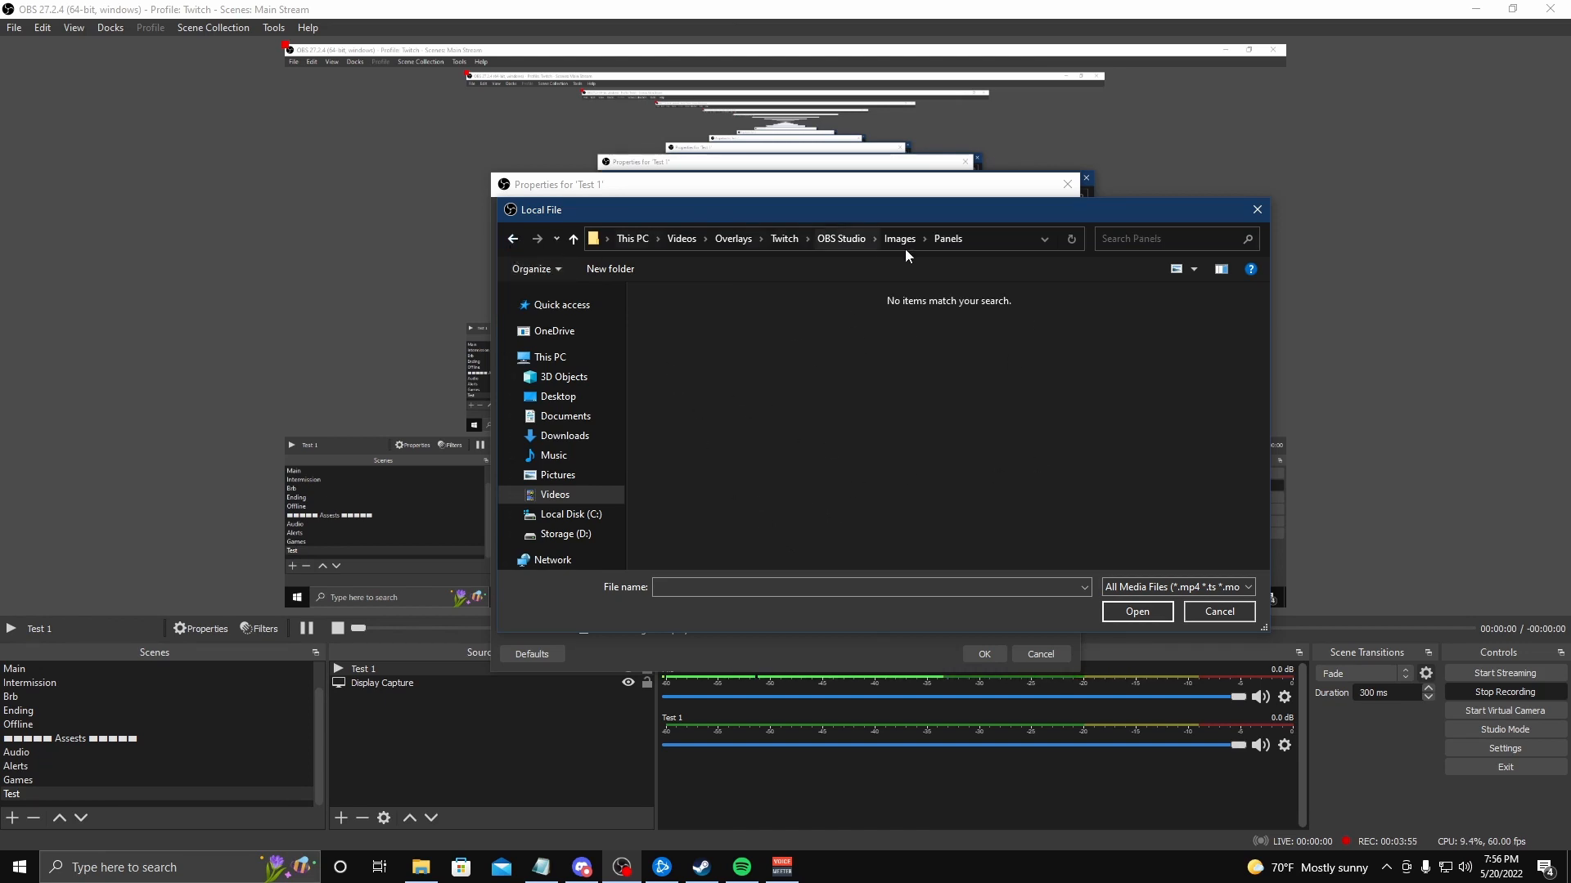
left_click(841, 238)
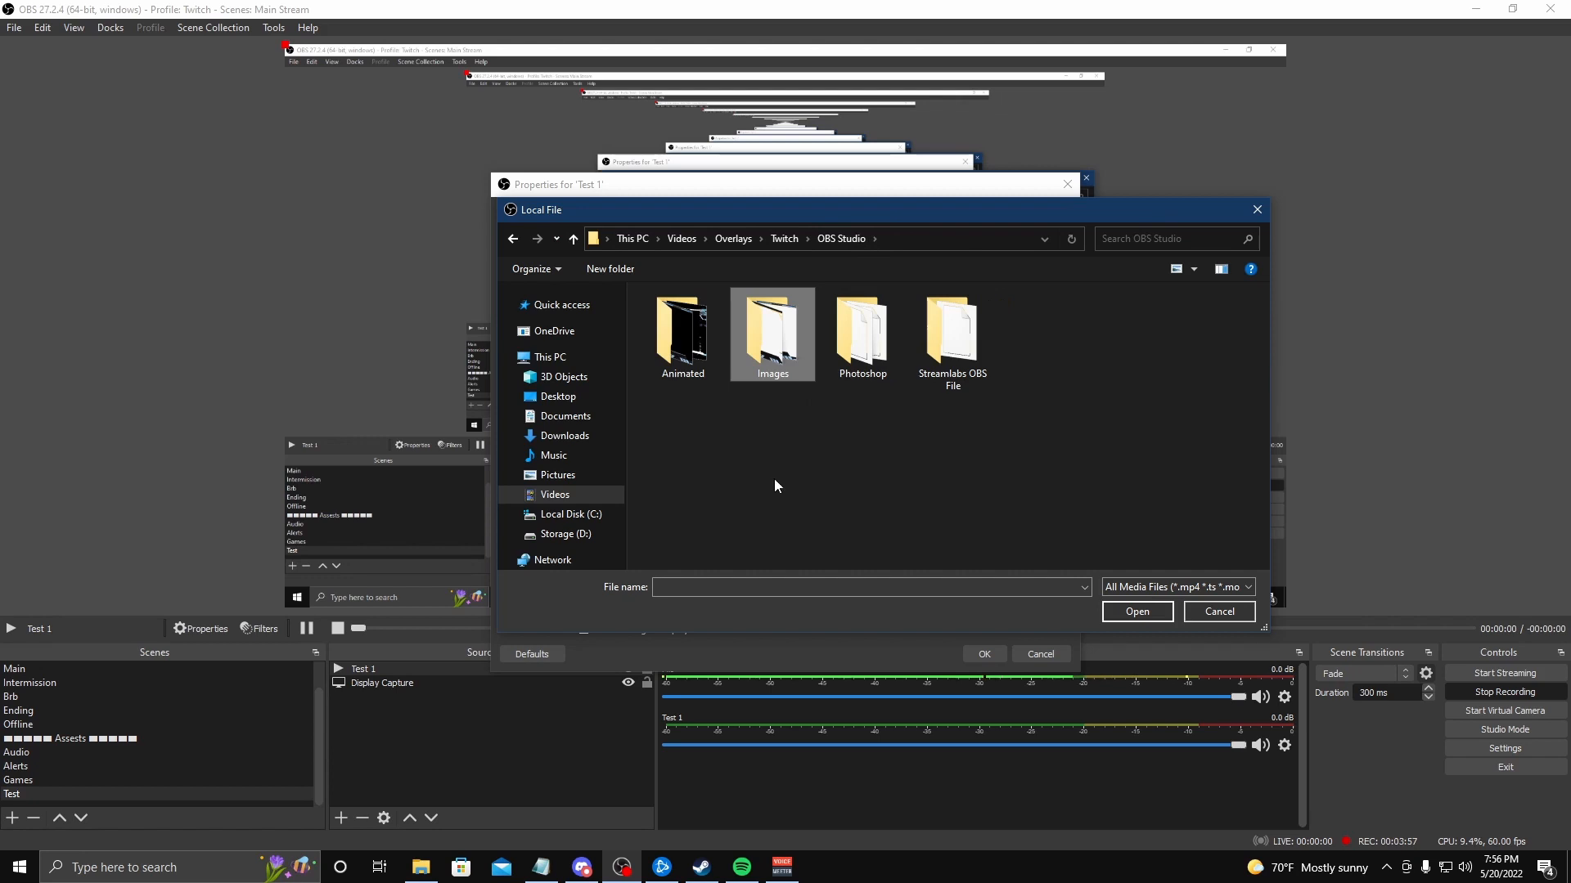
Load Be Right Back Screen from the Animated folder as the Test 1 local file and accept the source properties
left_click(676, 363)
double_click(676, 363)
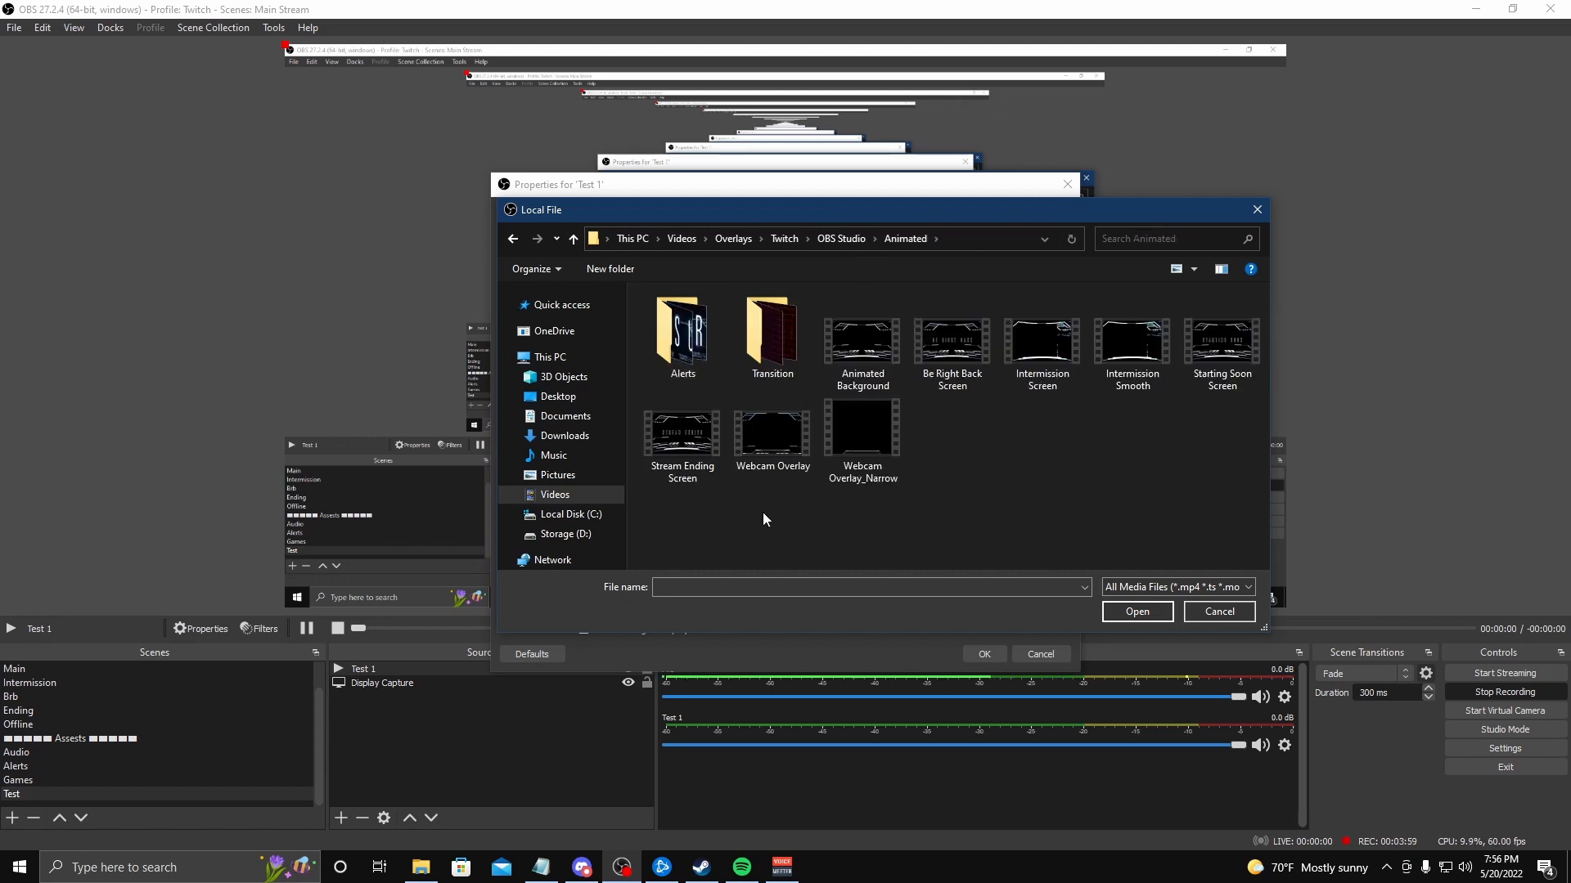
left_click(958, 348)
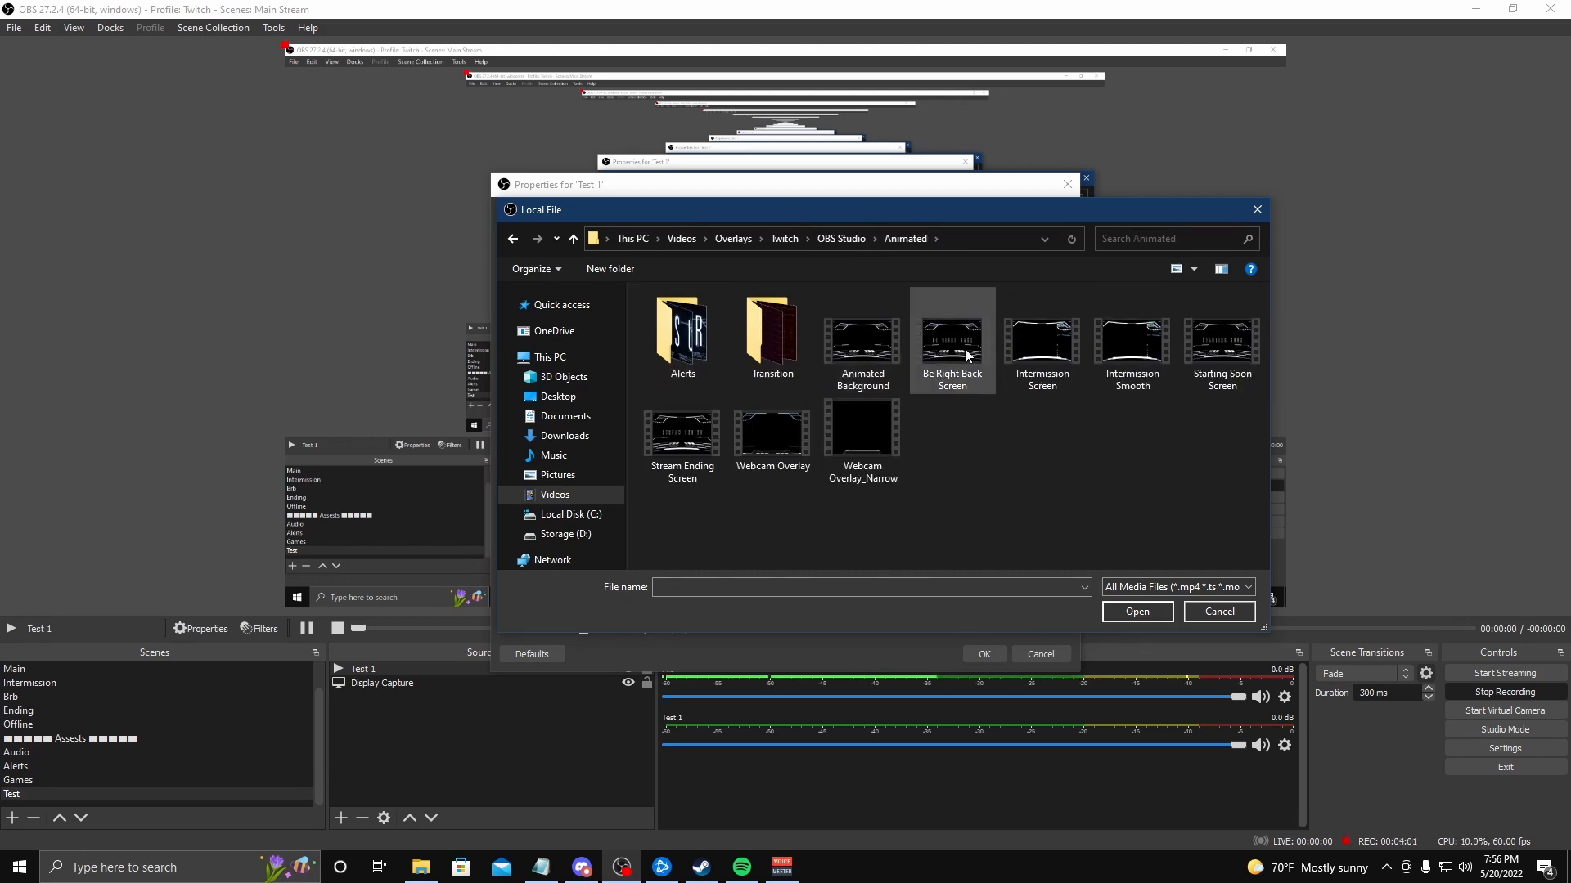
double_click(958, 349)
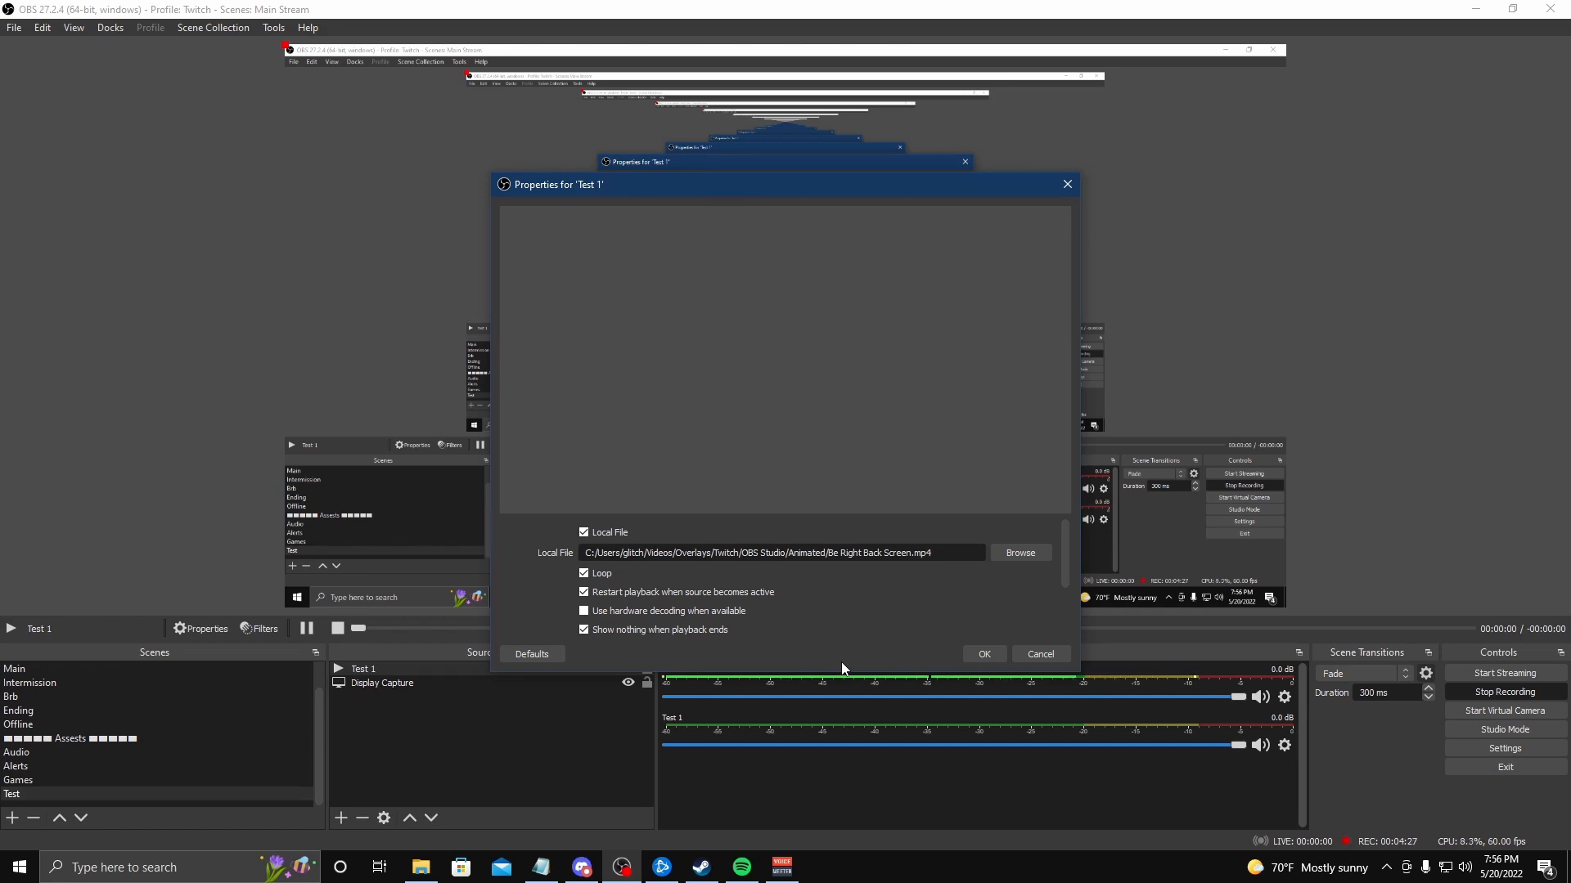
left_click(984, 654)
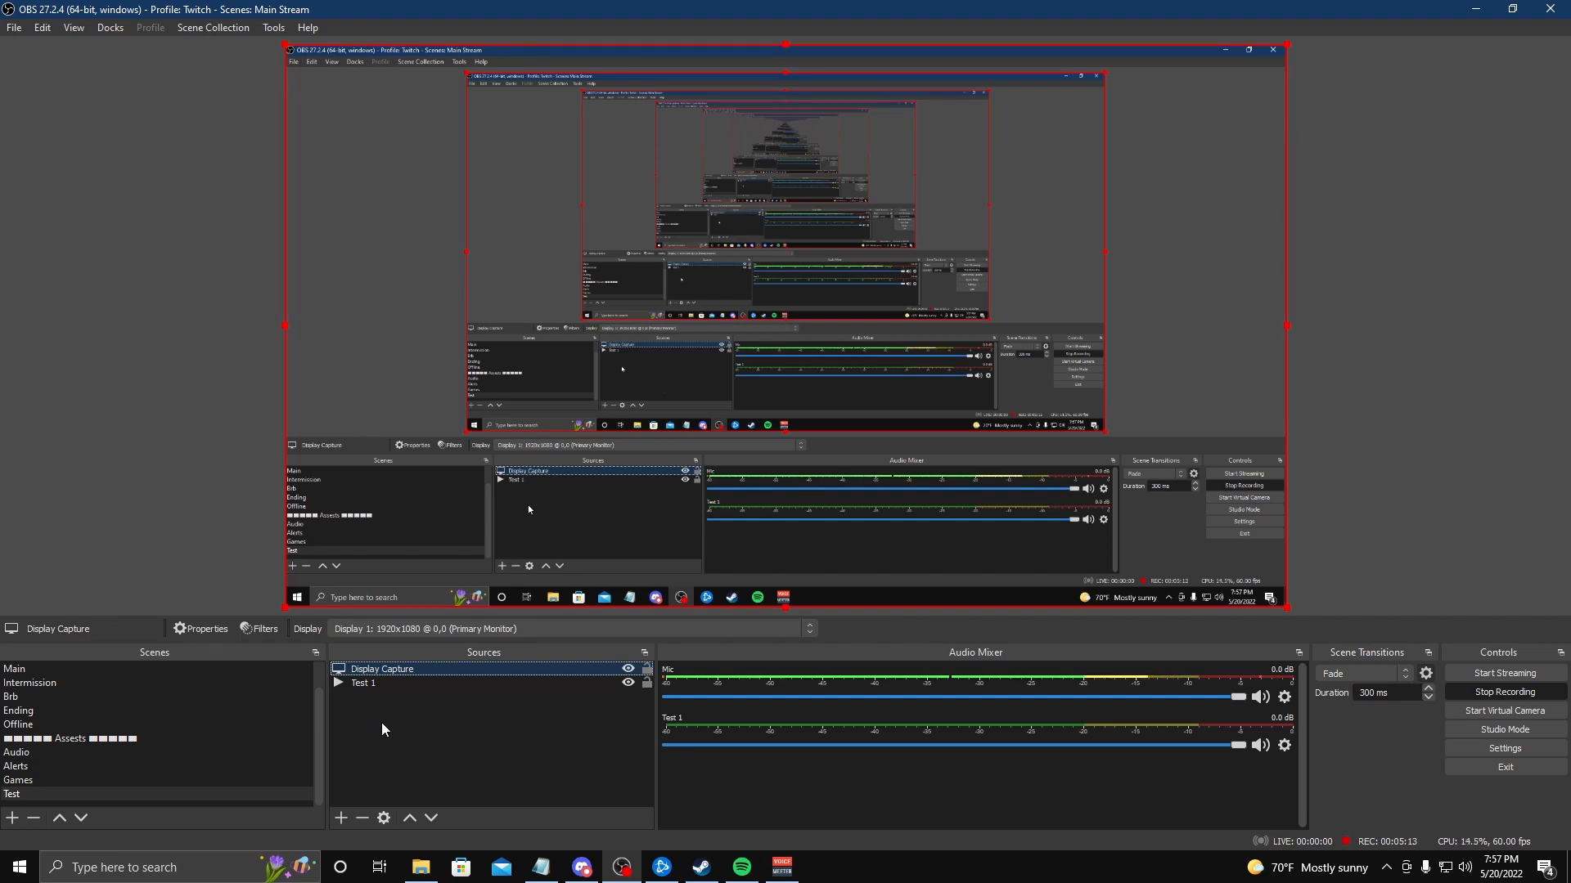
Add a new image source named Test 2 to the Test scene
left_click(340, 818)
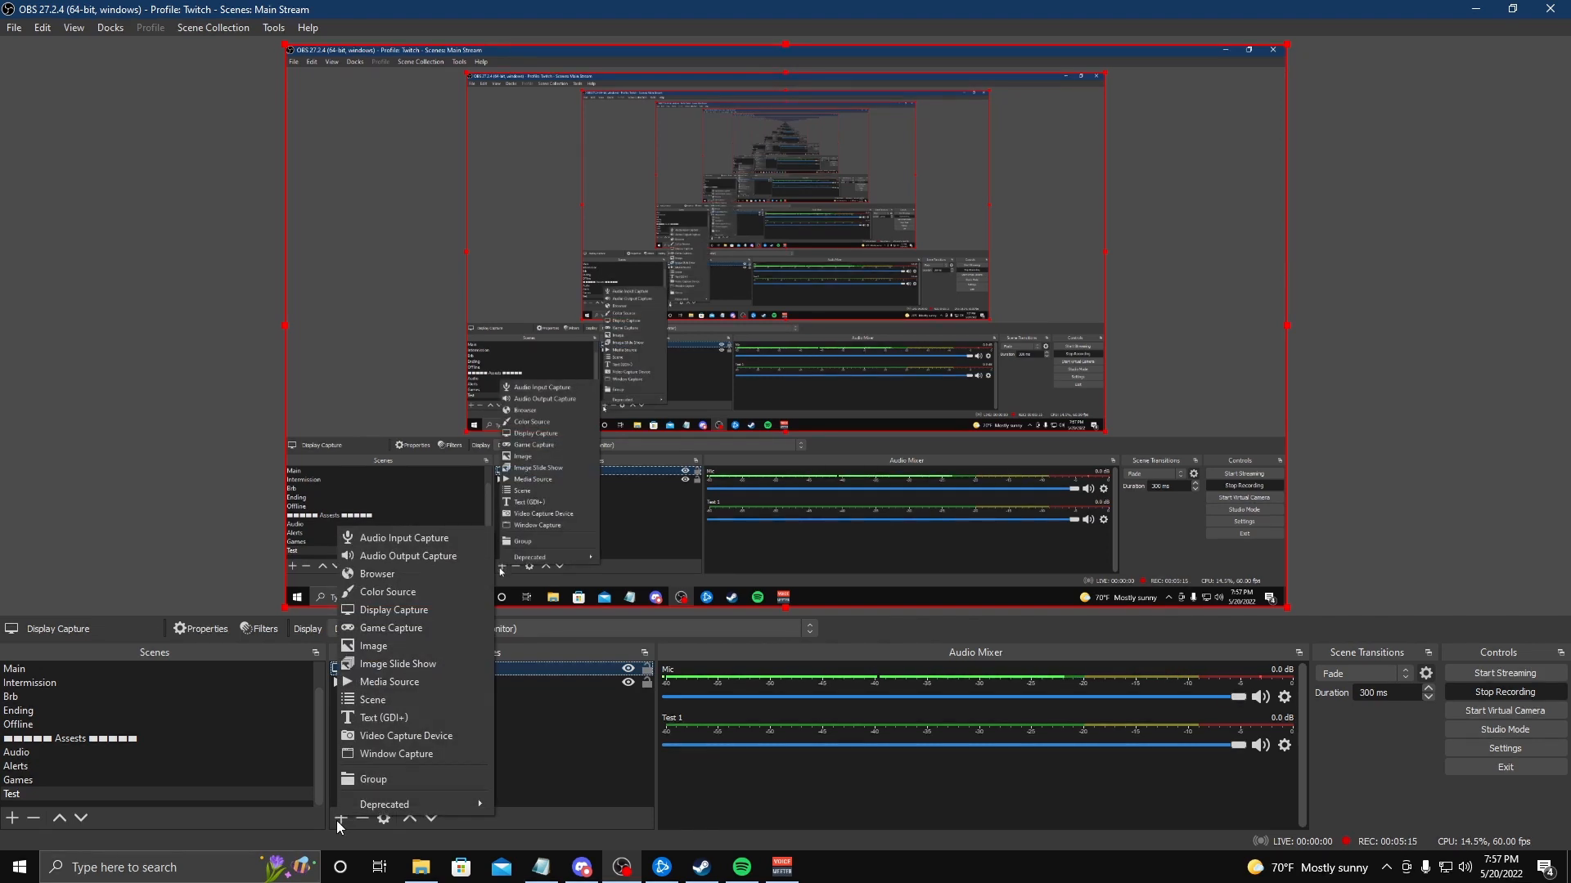
left_click(377, 645)
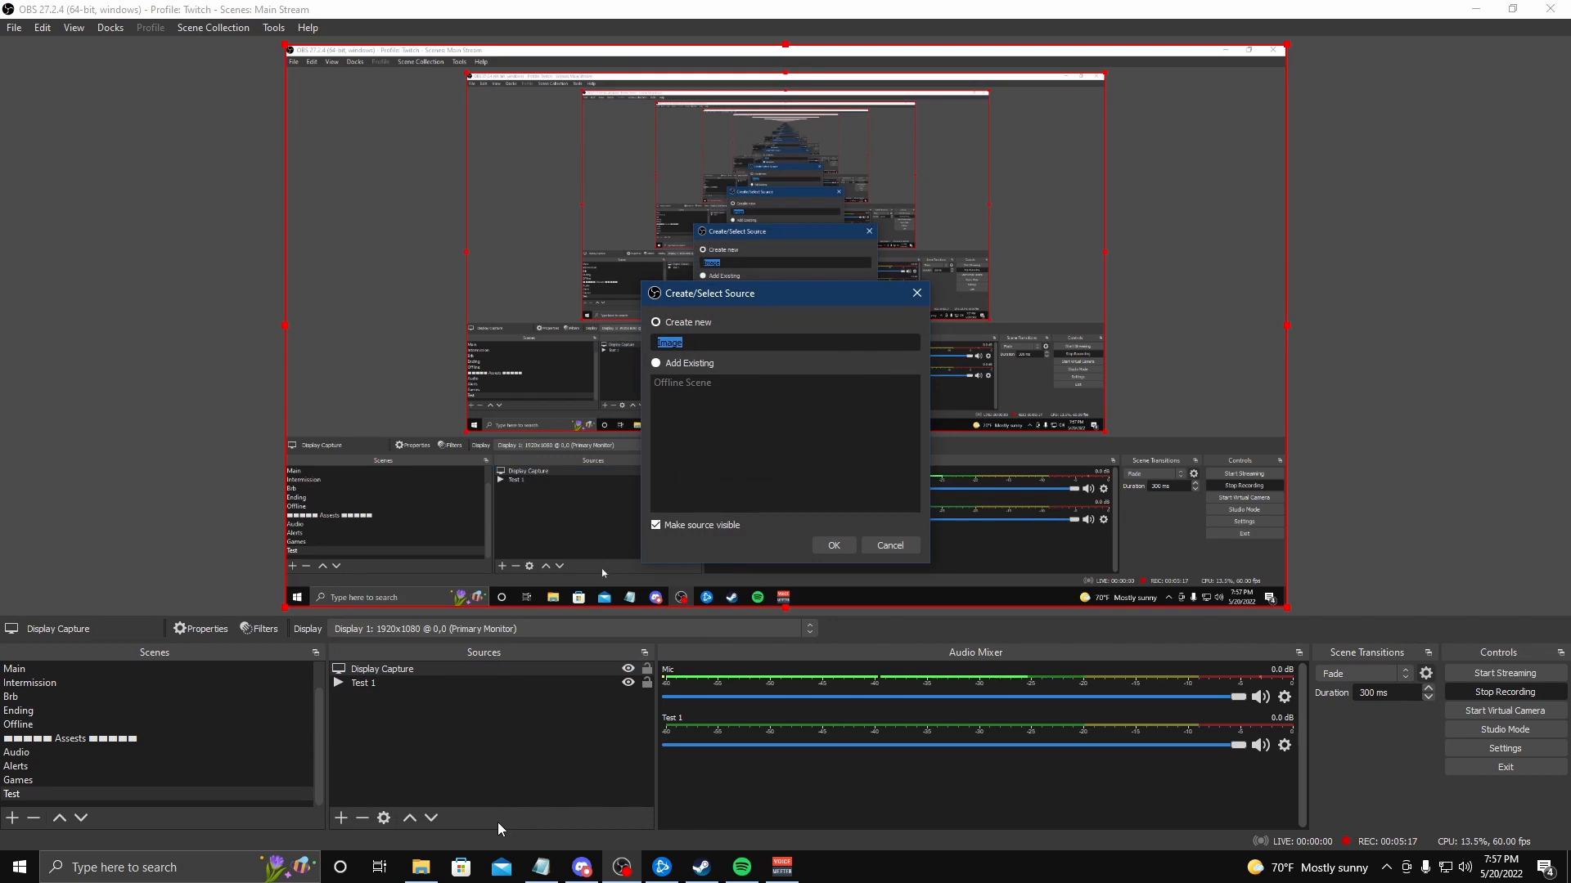
type("Test 2")
left_click(834, 544)
Try to load Offline Screen from the OBS Studio Images folder as the image file for Test 2
left_click_drag(761, 223, 303, 358)
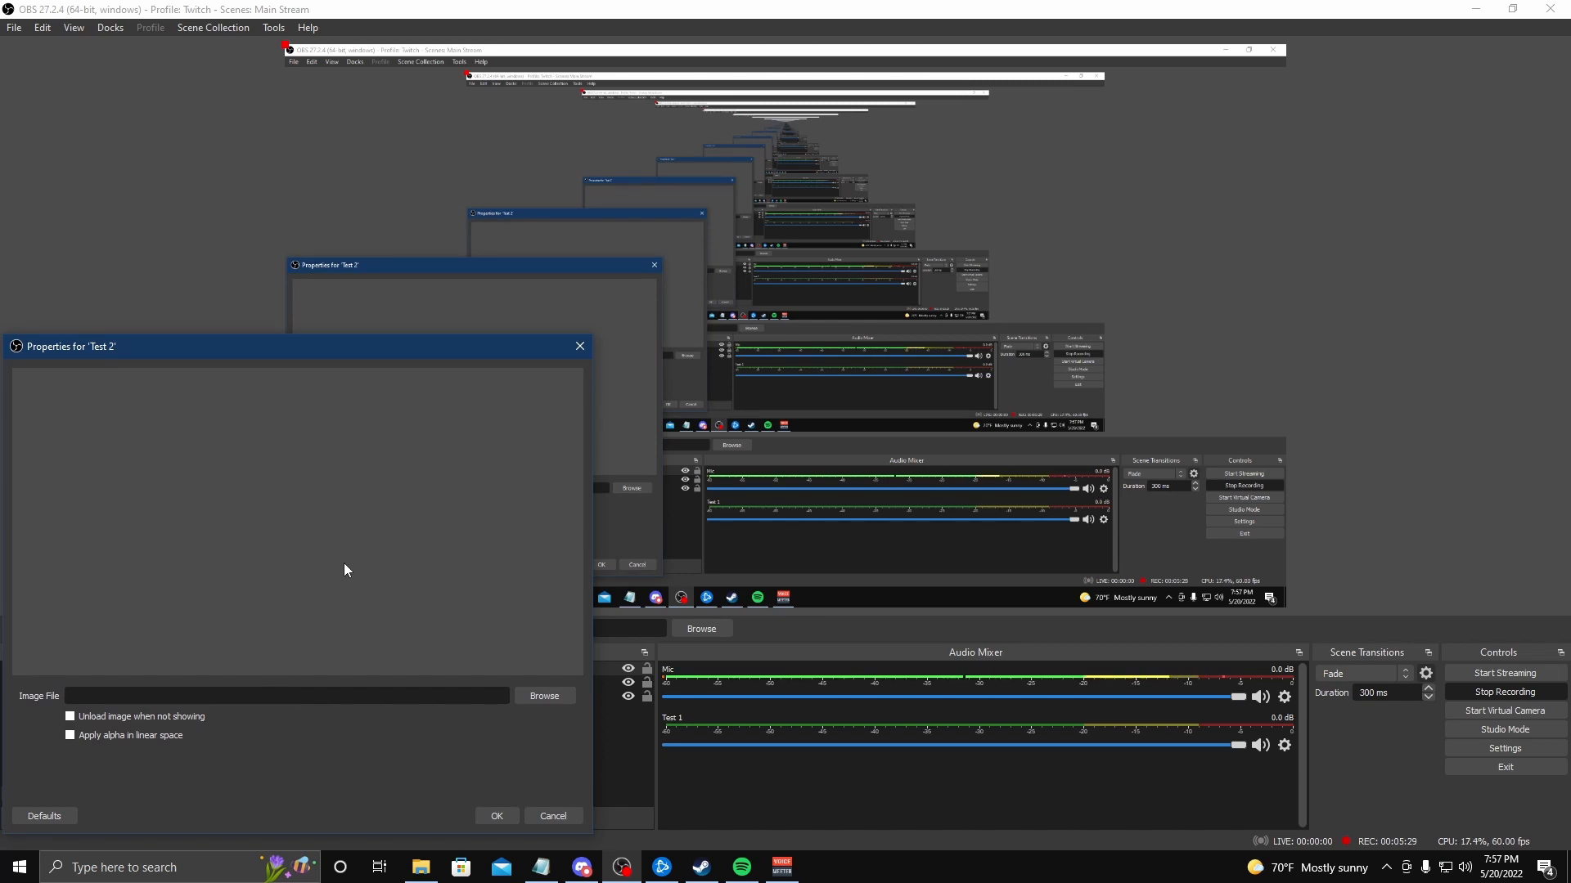
left_click(530, 696)
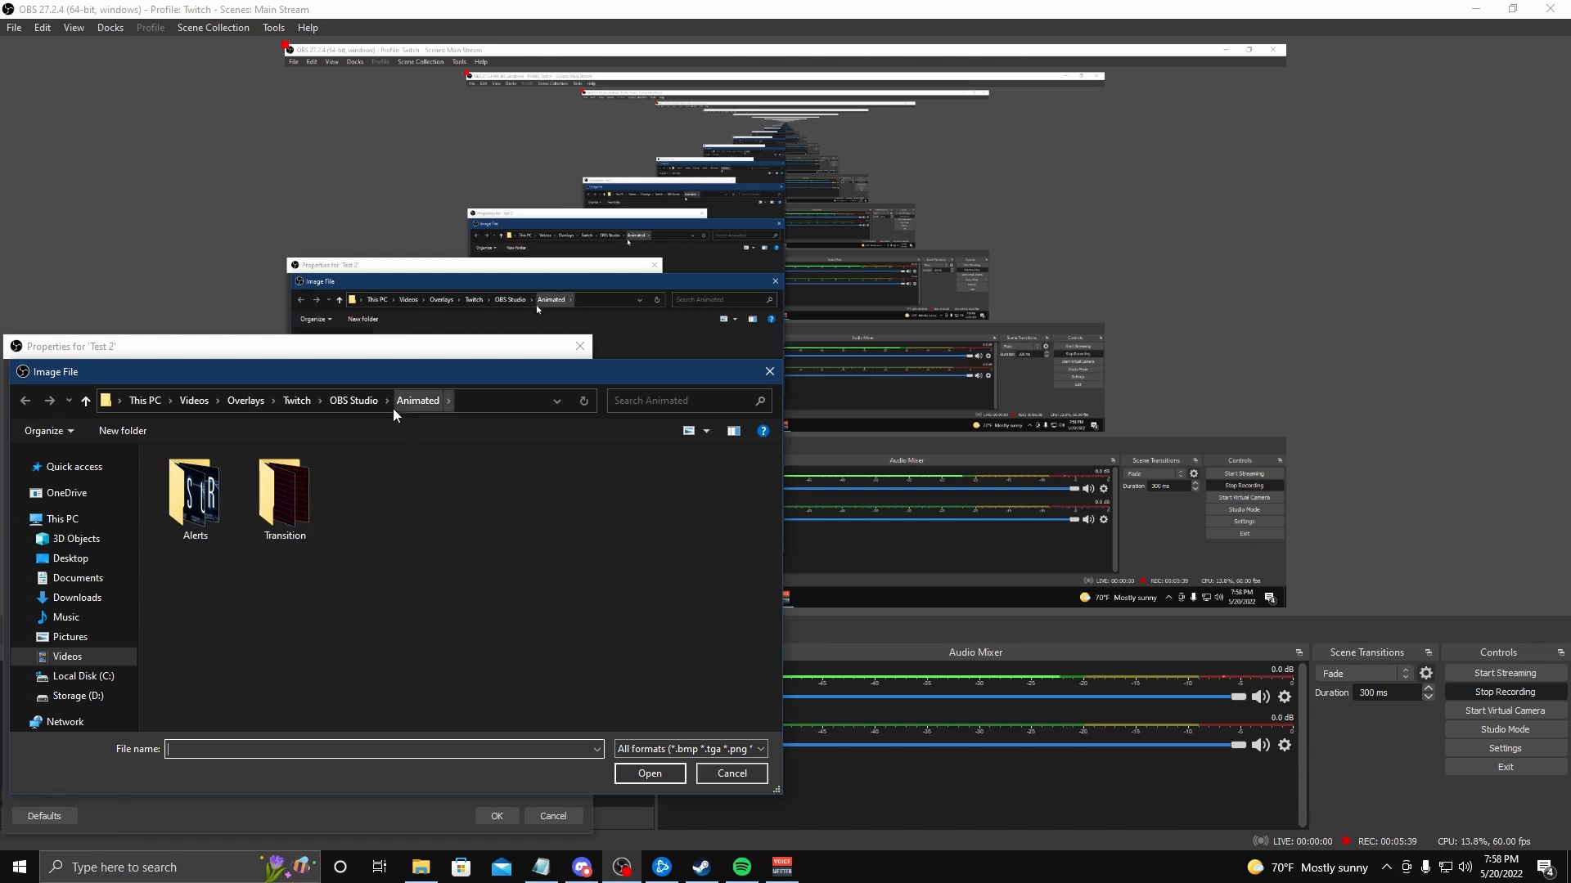
left_click(352, 401)
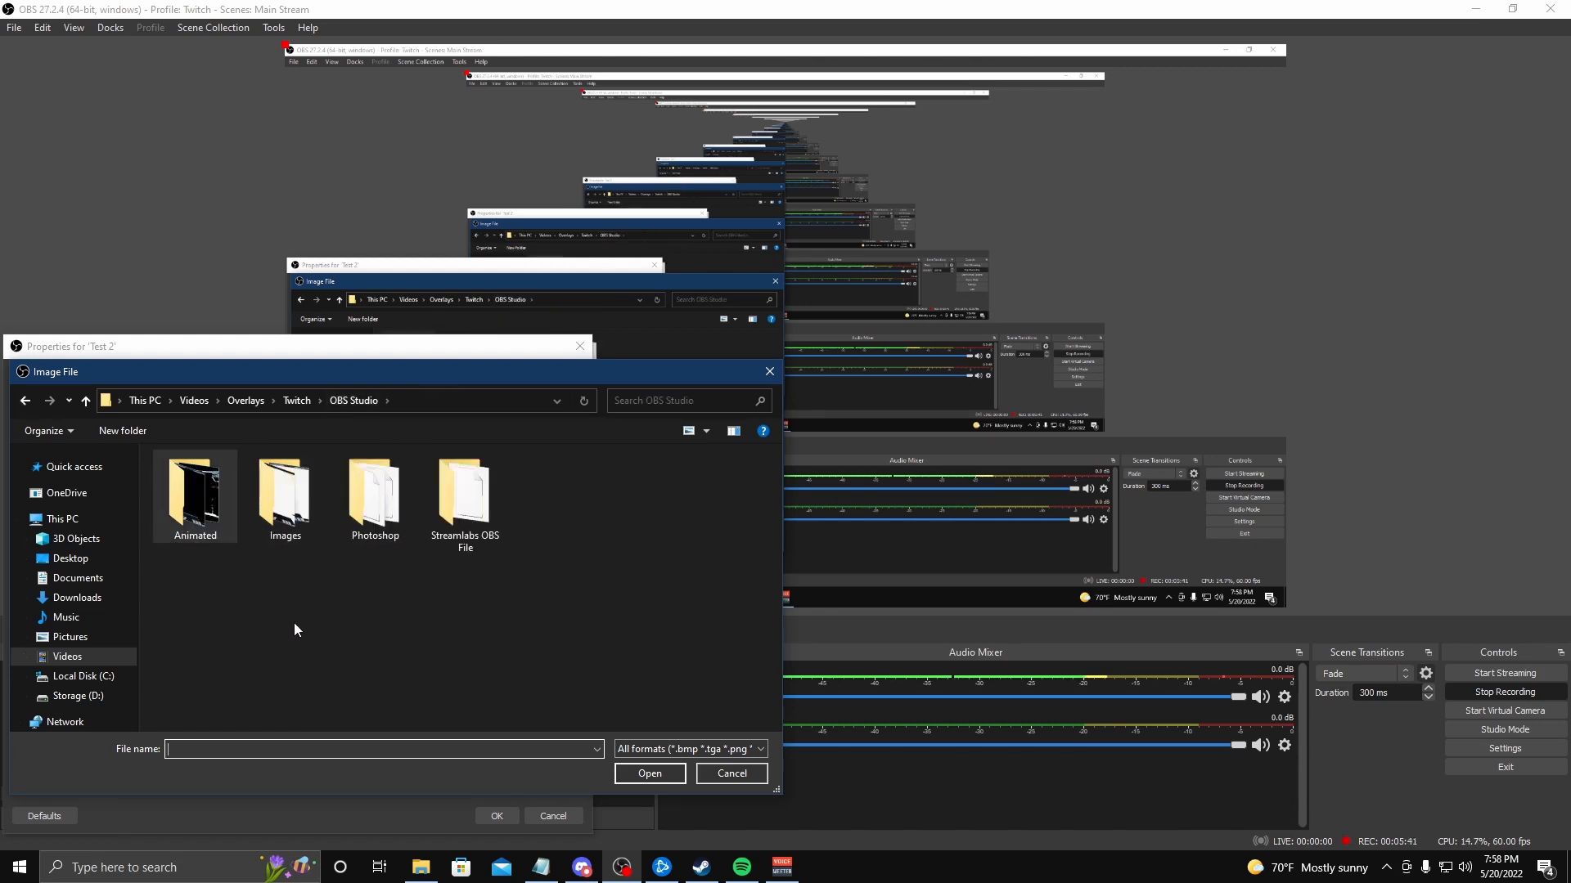
double_click(285, 494)
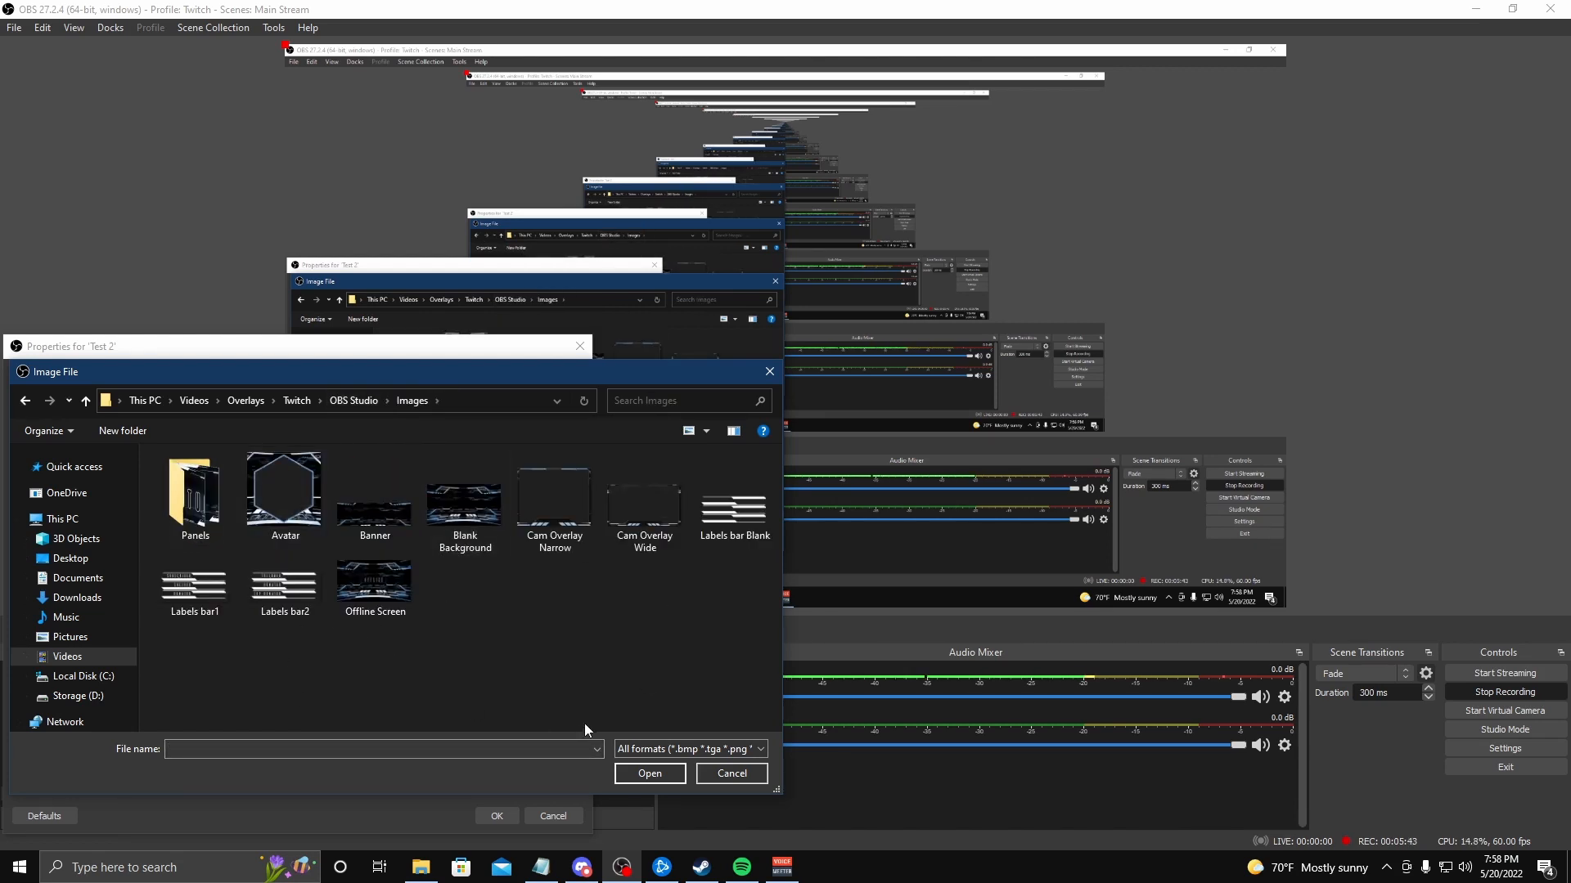
double_click(391, 606)
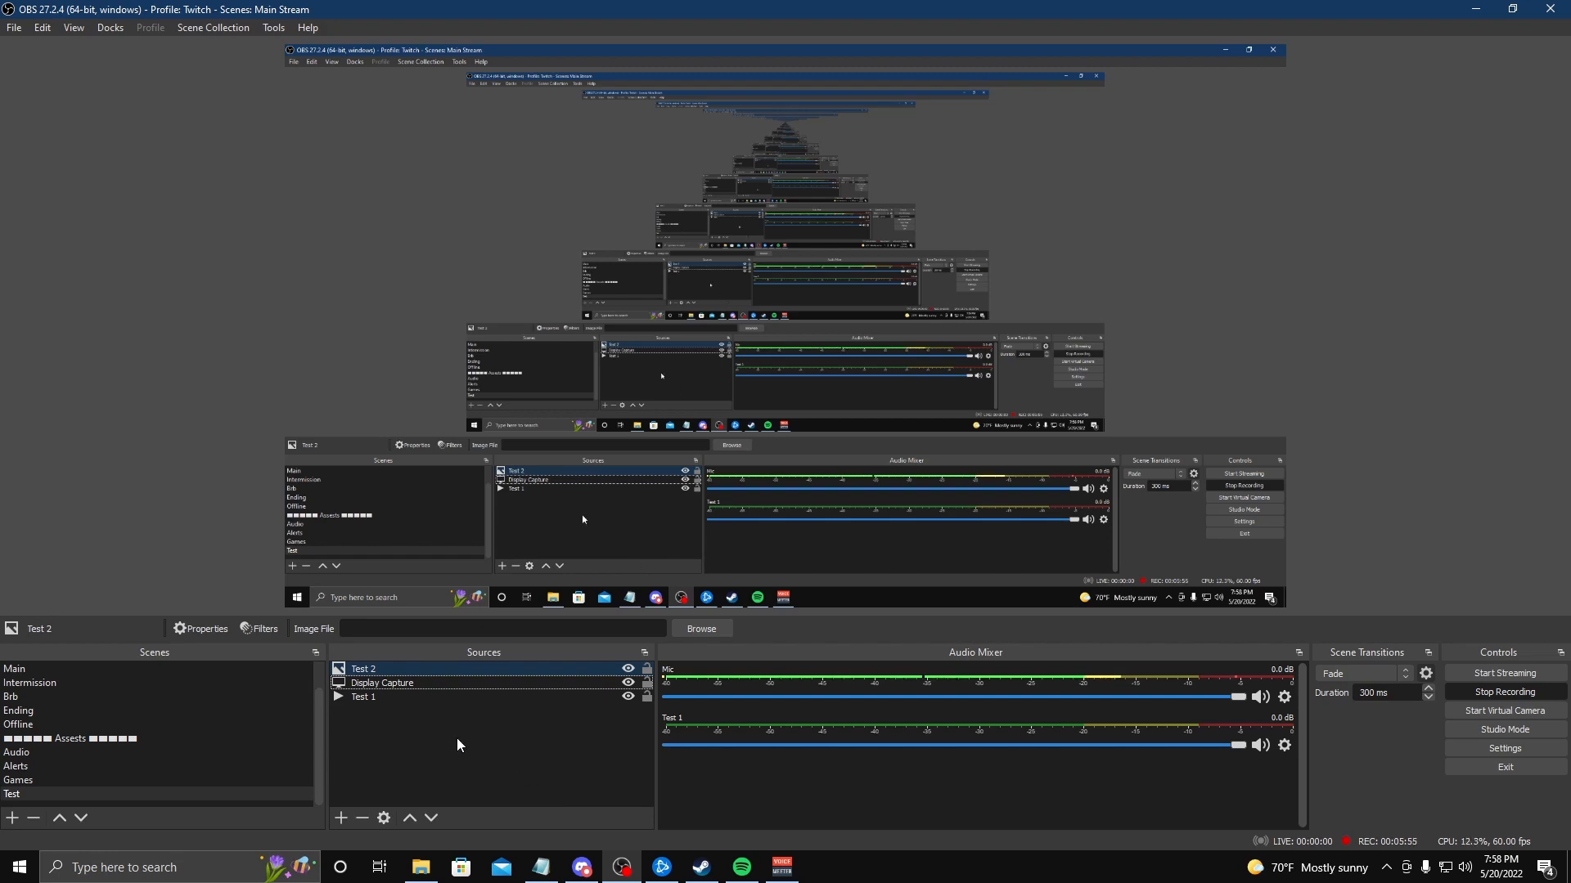
Reopen the properties of Test 2 and load Offline Screen from the OBS Studio Images folder as its image file
right_click(374, 666)
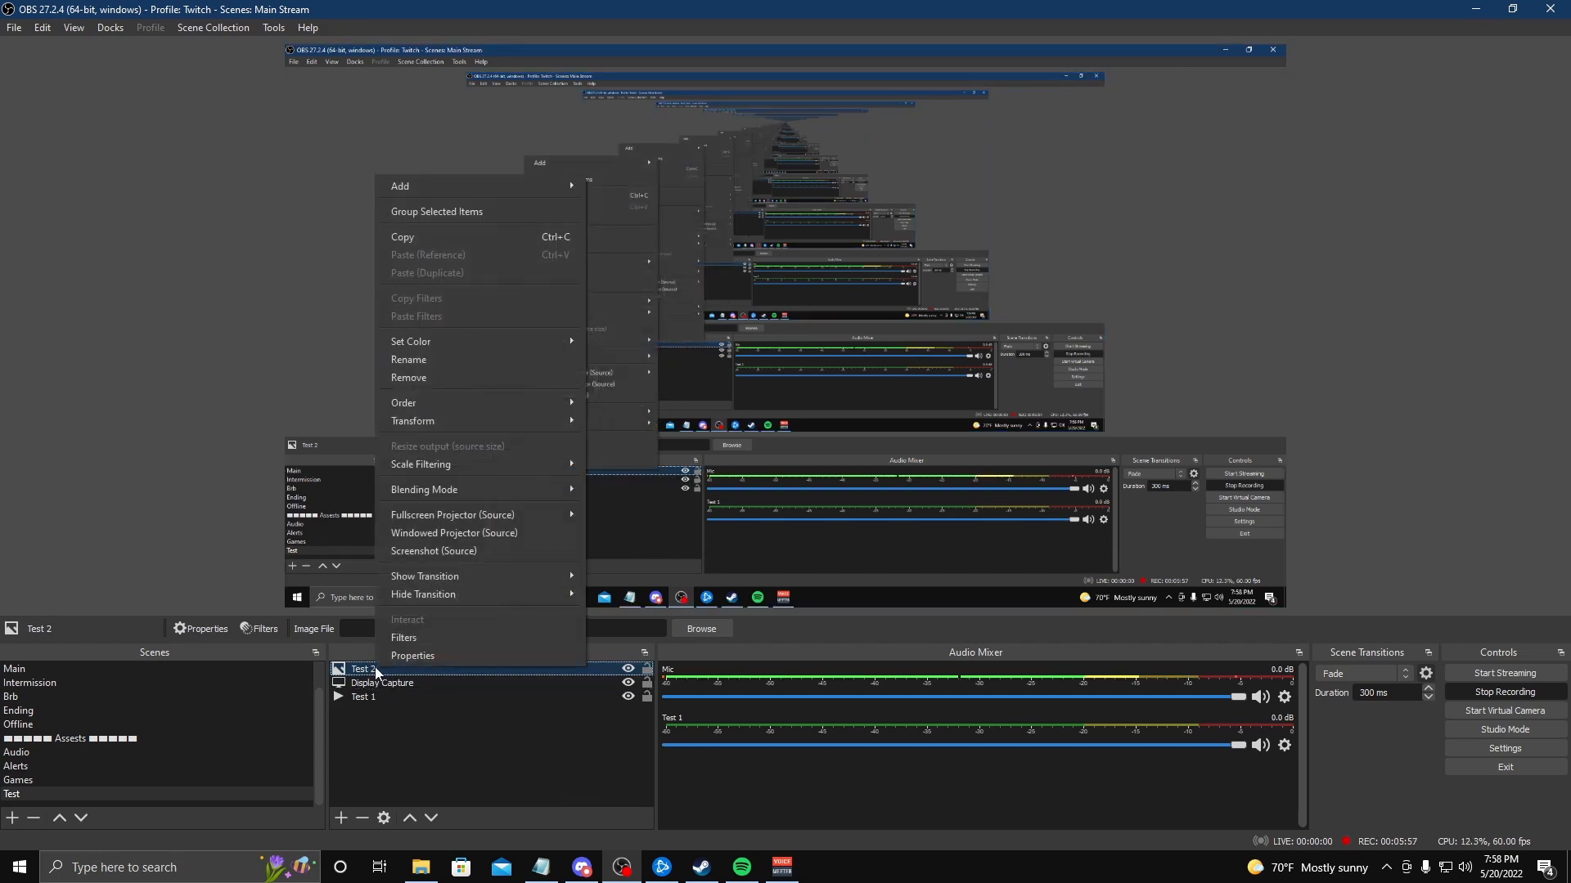
left_click(407, 659)
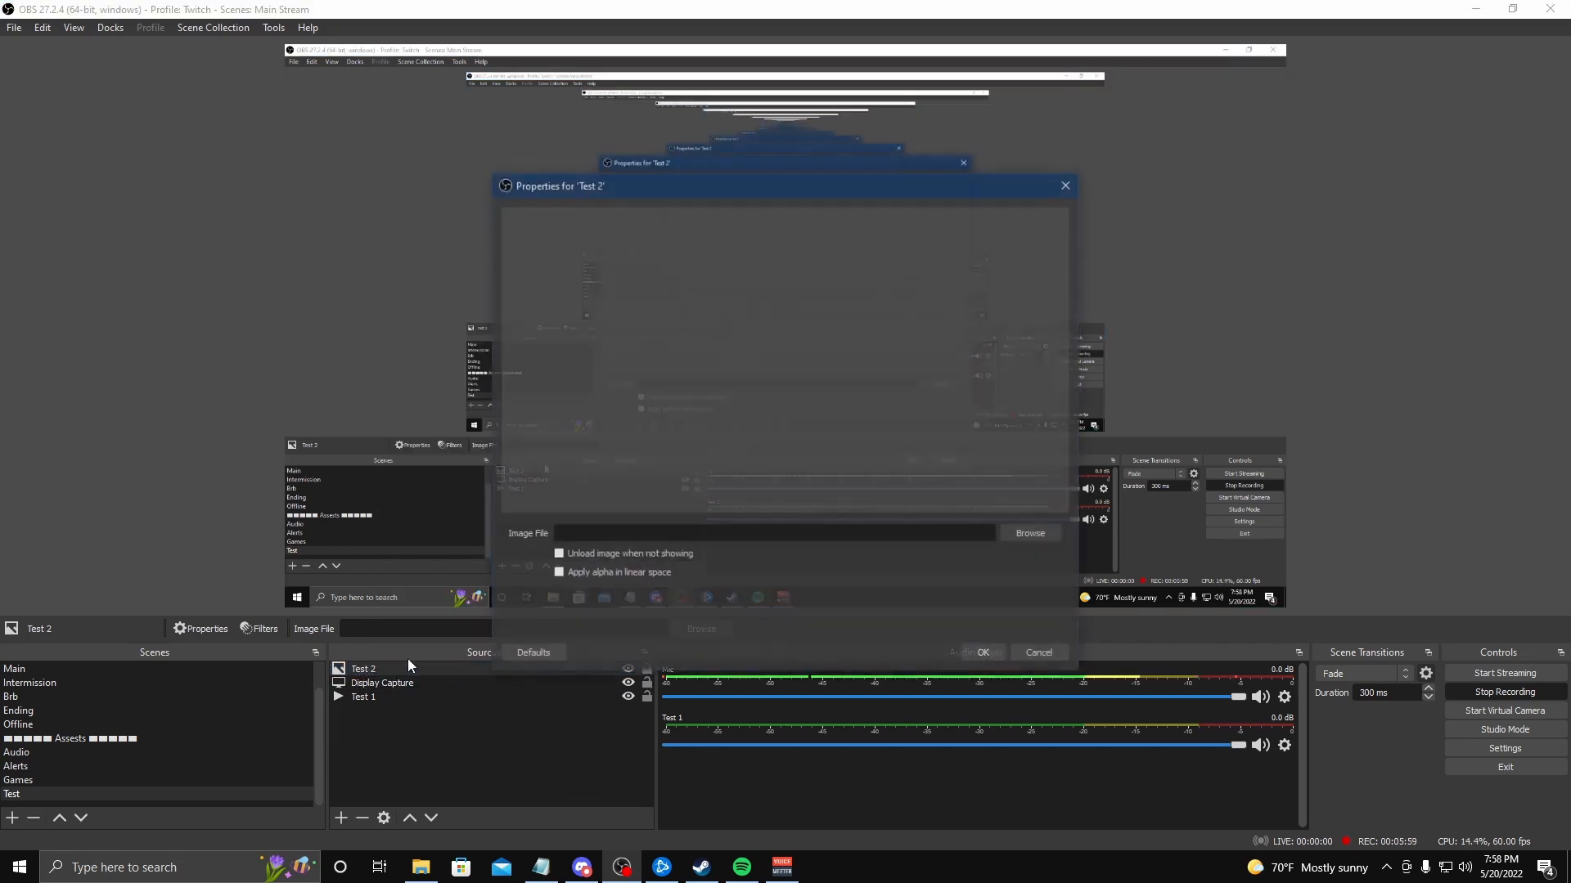
left_click_drag(862, 199, 386, 365)
left_click(556, 701)
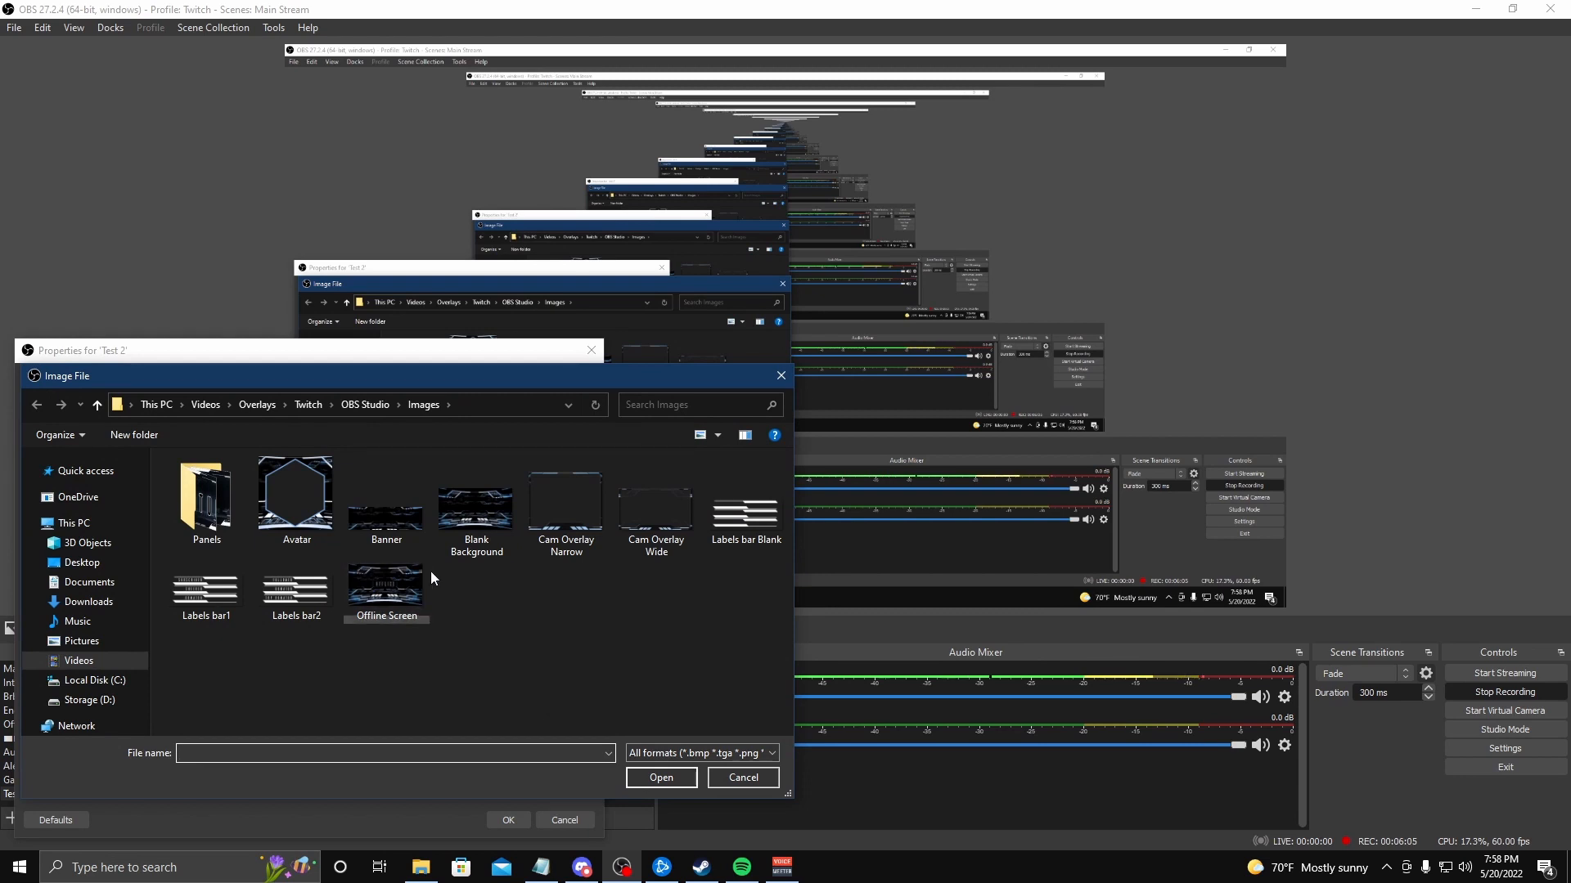
left_click_drag(404, 373, 1084, 143)
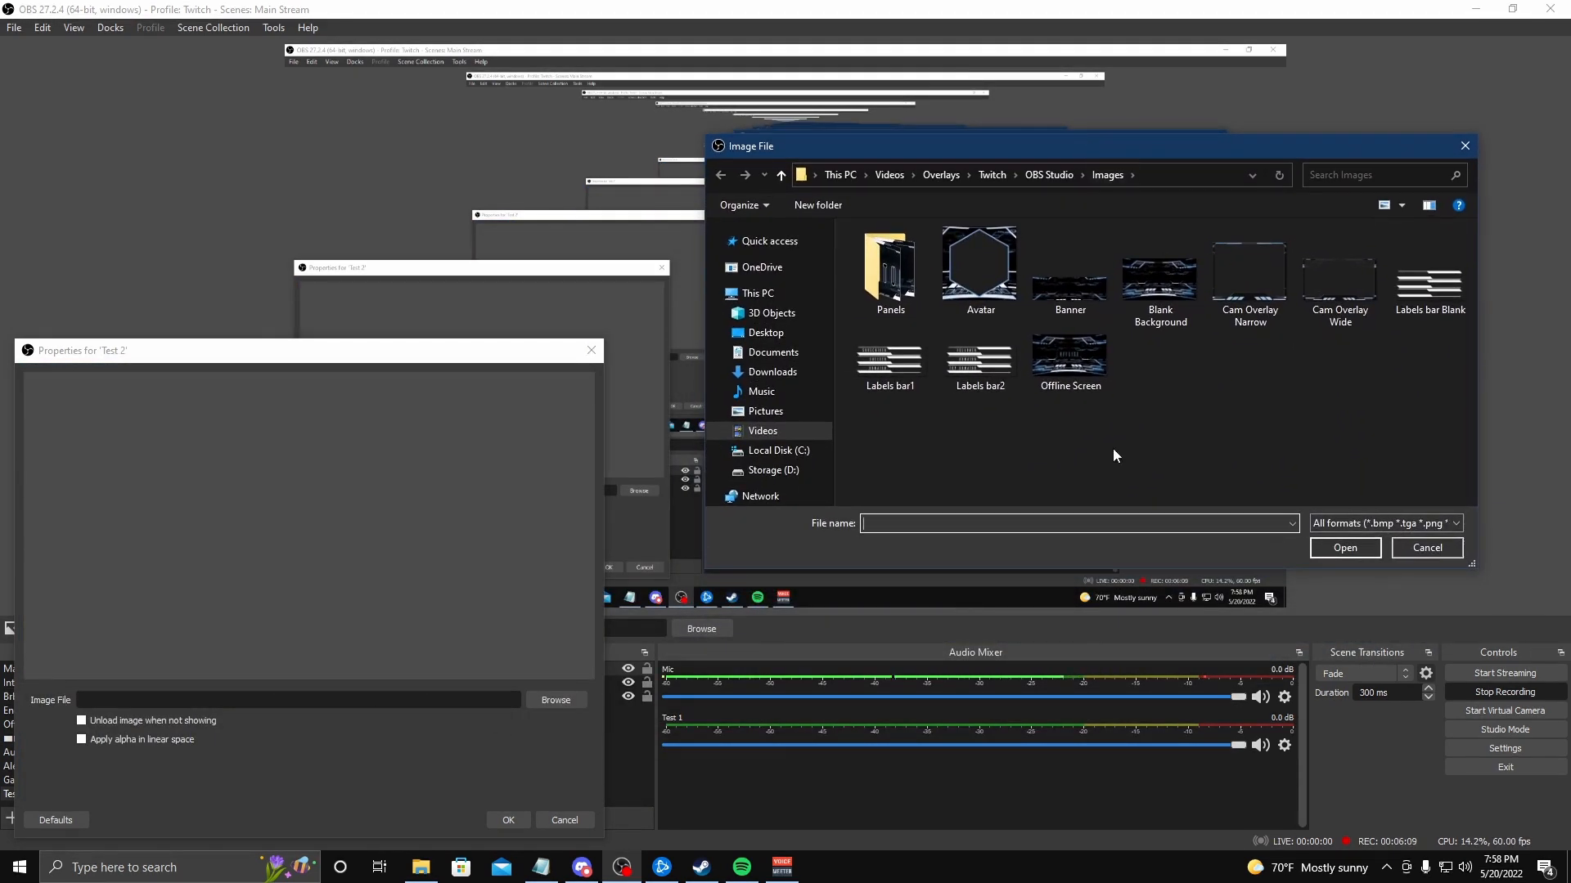
left_click(1083, 368)
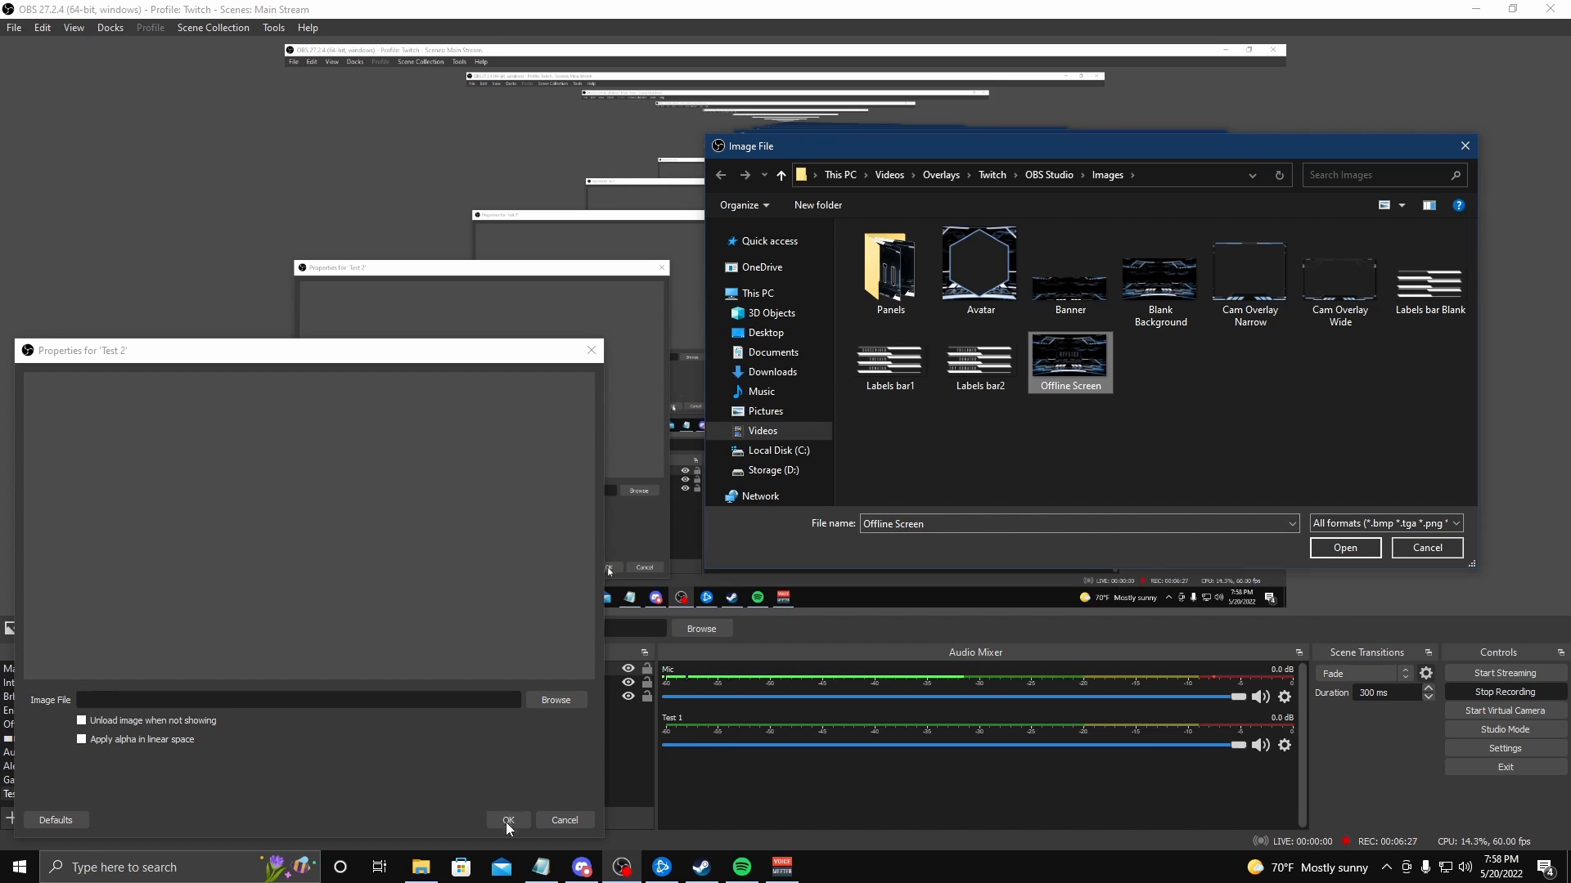
left_click(1343, 548)
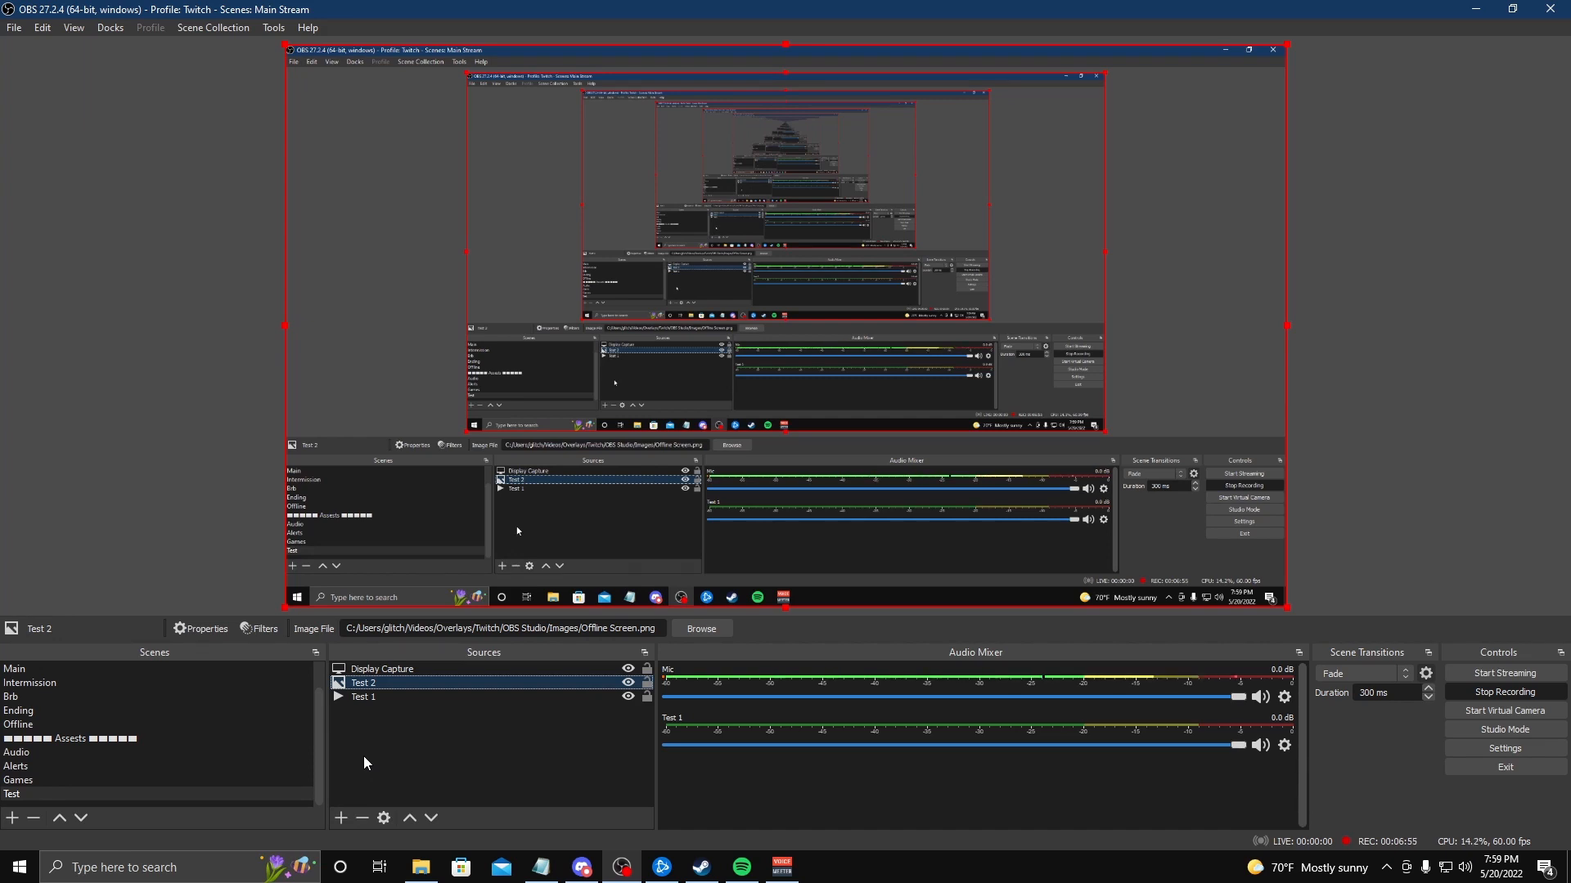
Add the existing Music audio output capture as a source in the Test scene
left_click(342, 817)
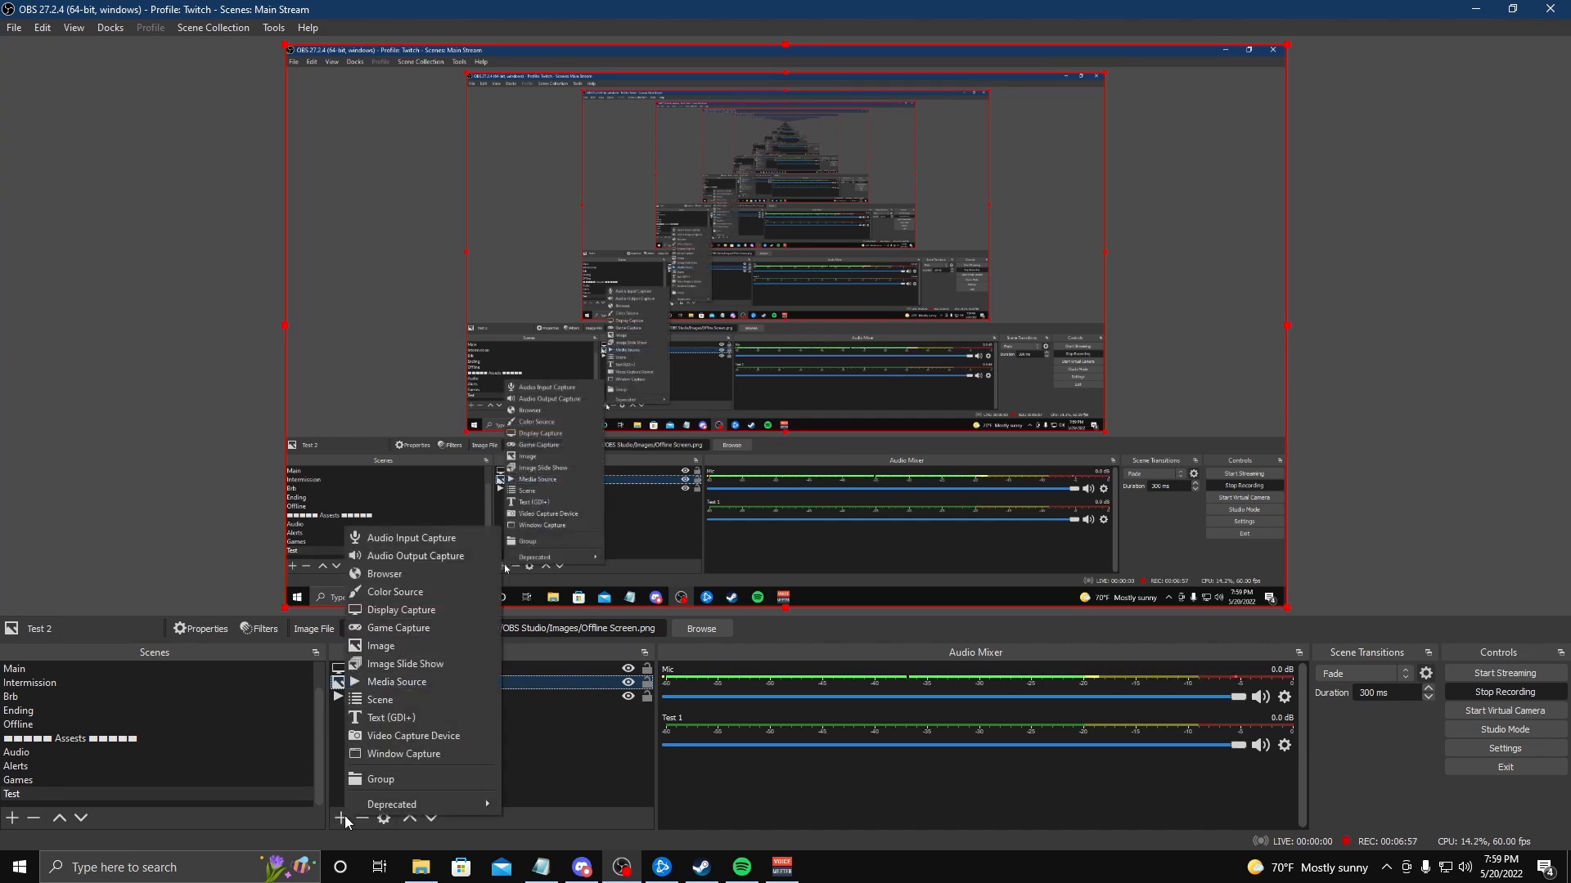
left_click(435, 556)
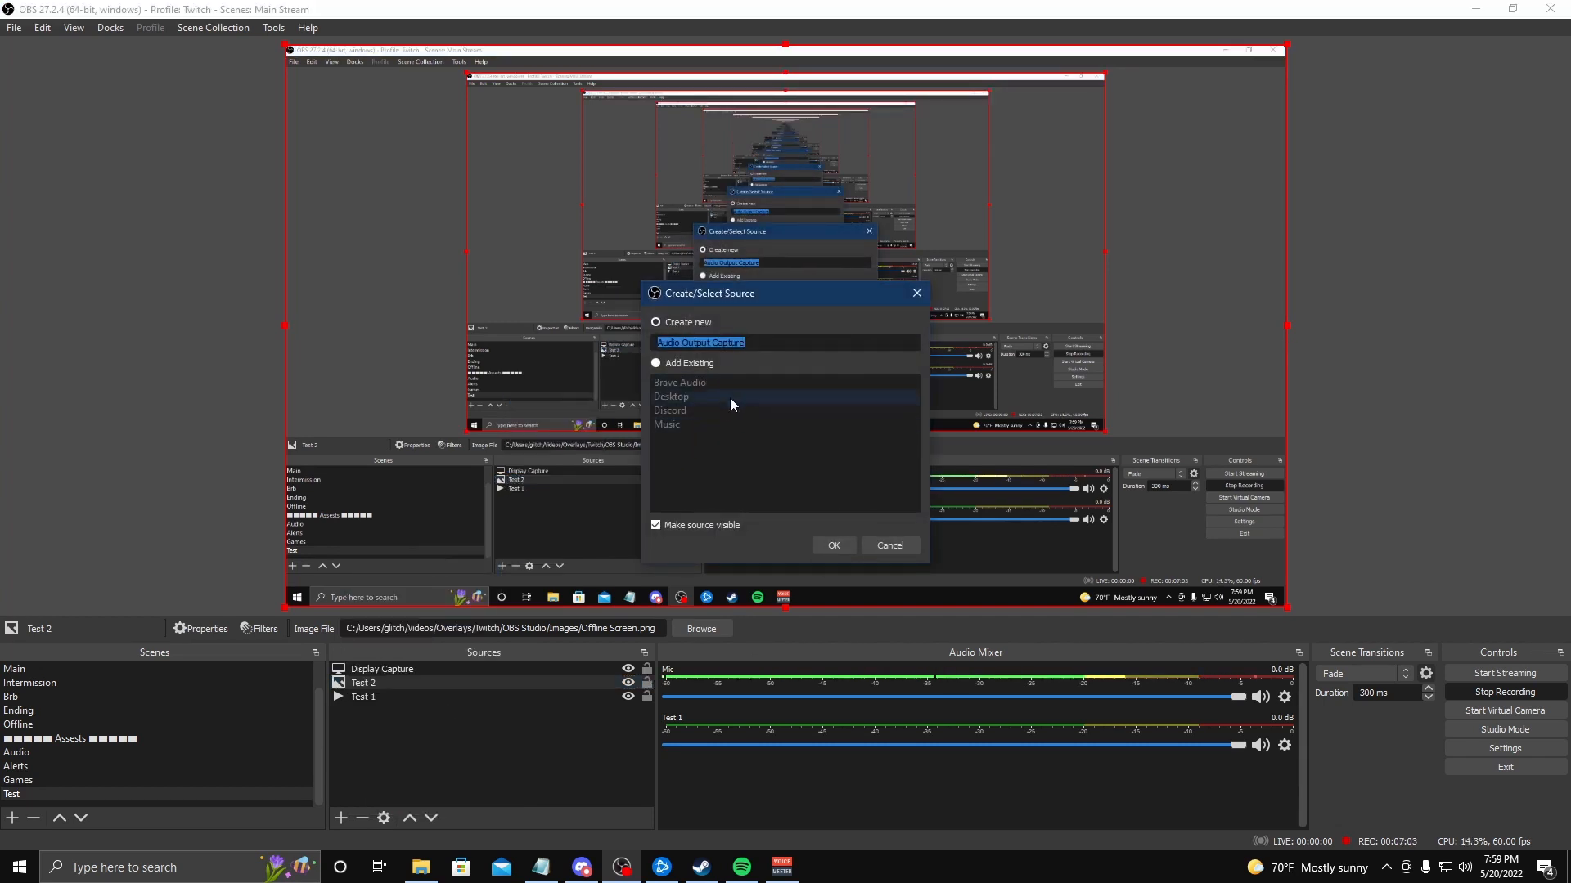
left_click(655, 362)
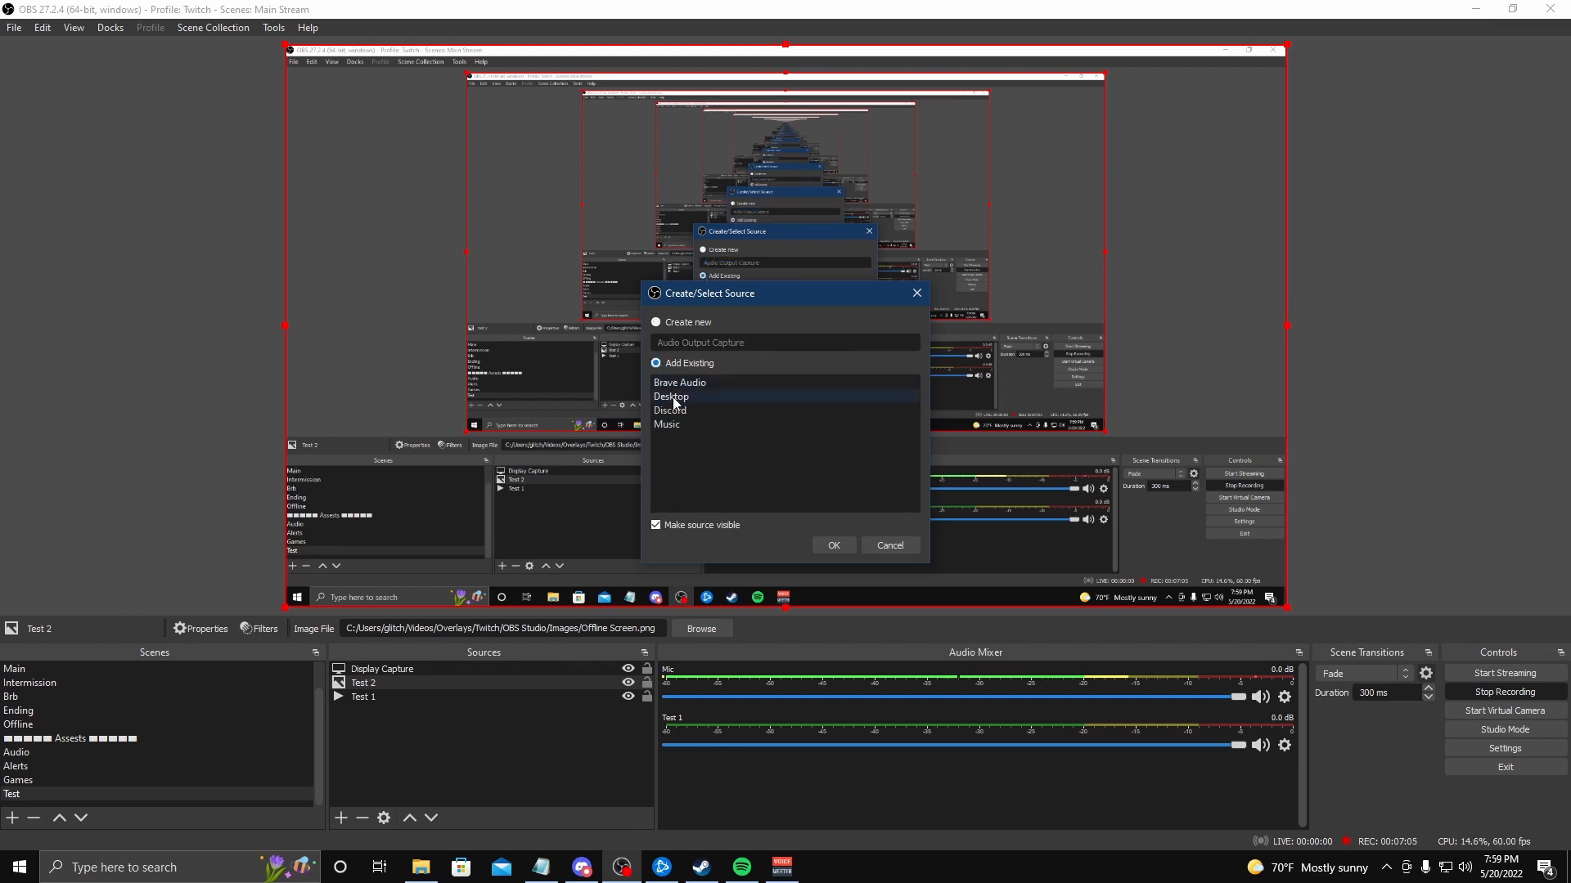
left_click(682, 422)
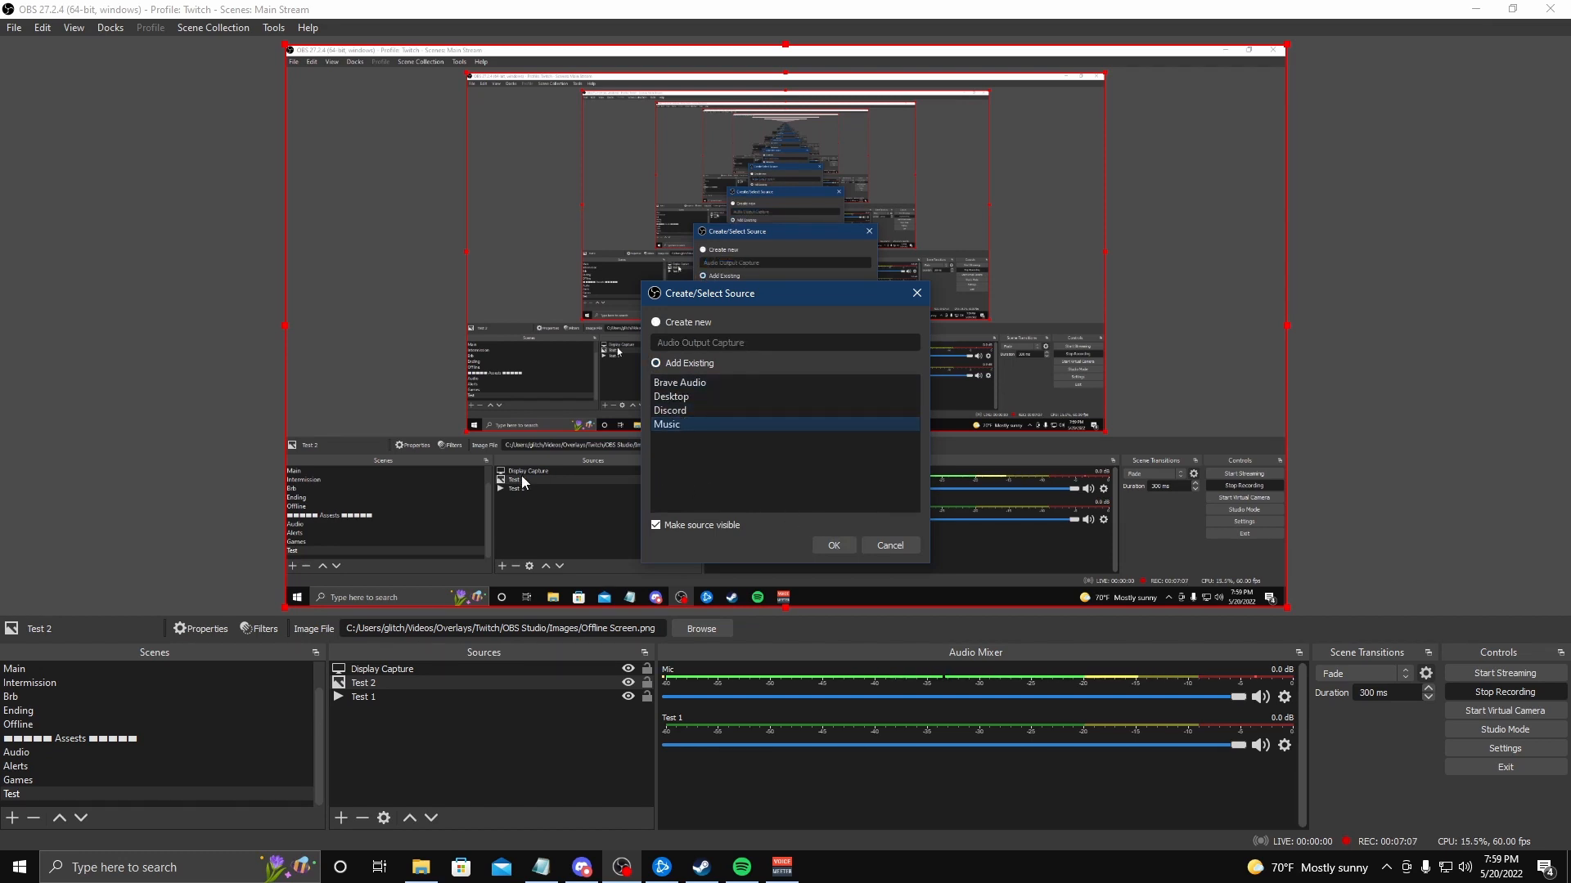
left_click(656, 322)
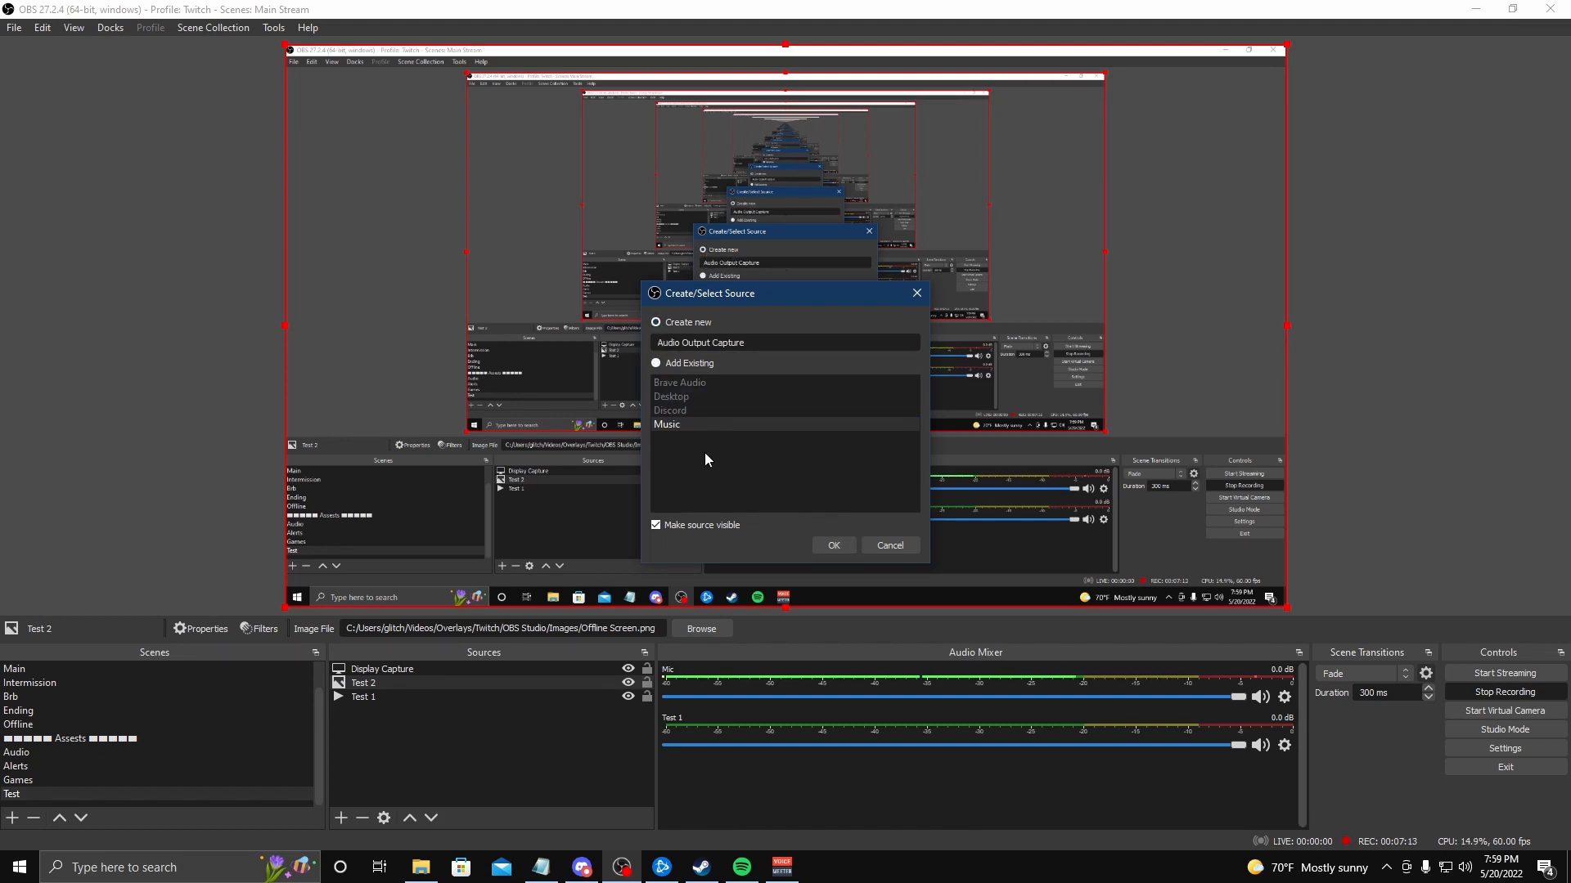
left_click(655, 365)
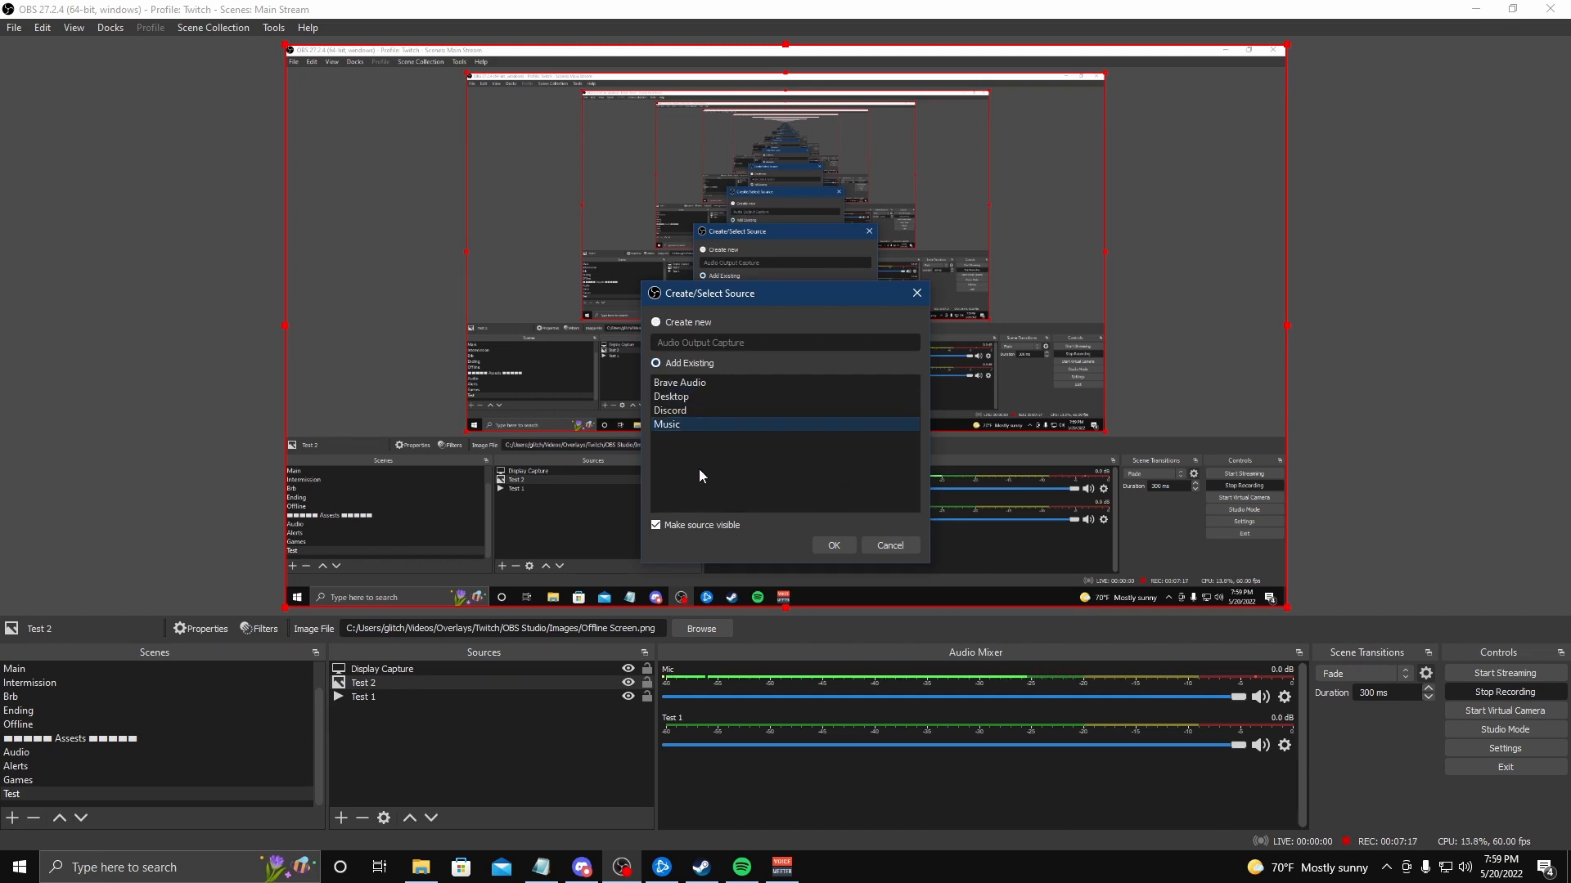
left_click(833, 546)
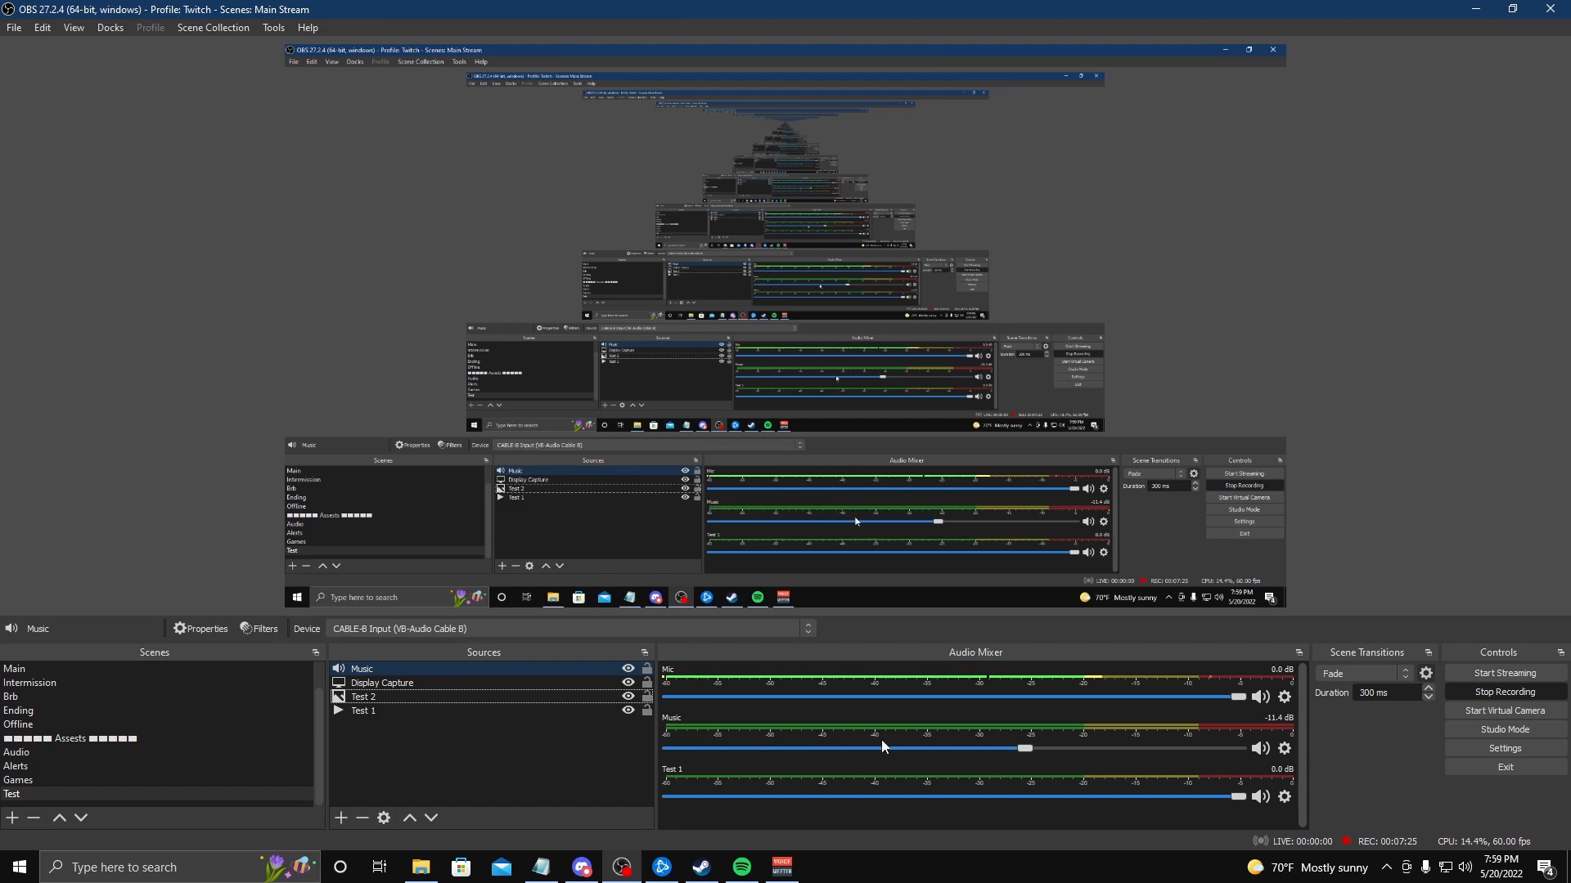
Raise the Music source's volume to -7.7 dB and briefly mute and unmute it
left_click_drag(1026, 748, 1072, 748)
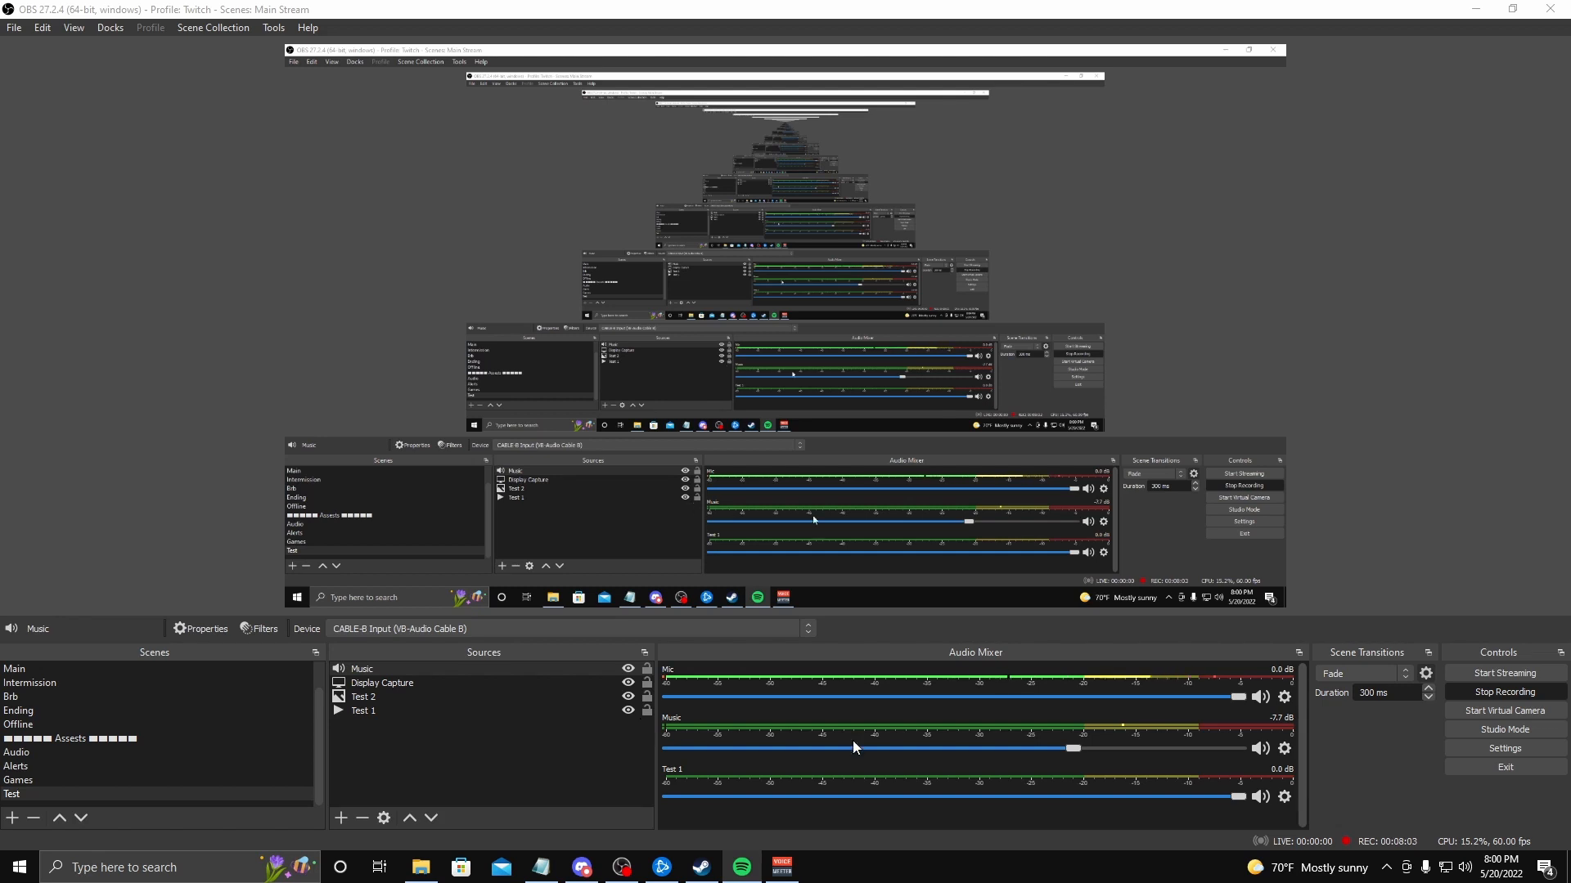
left_click(1259, 748)
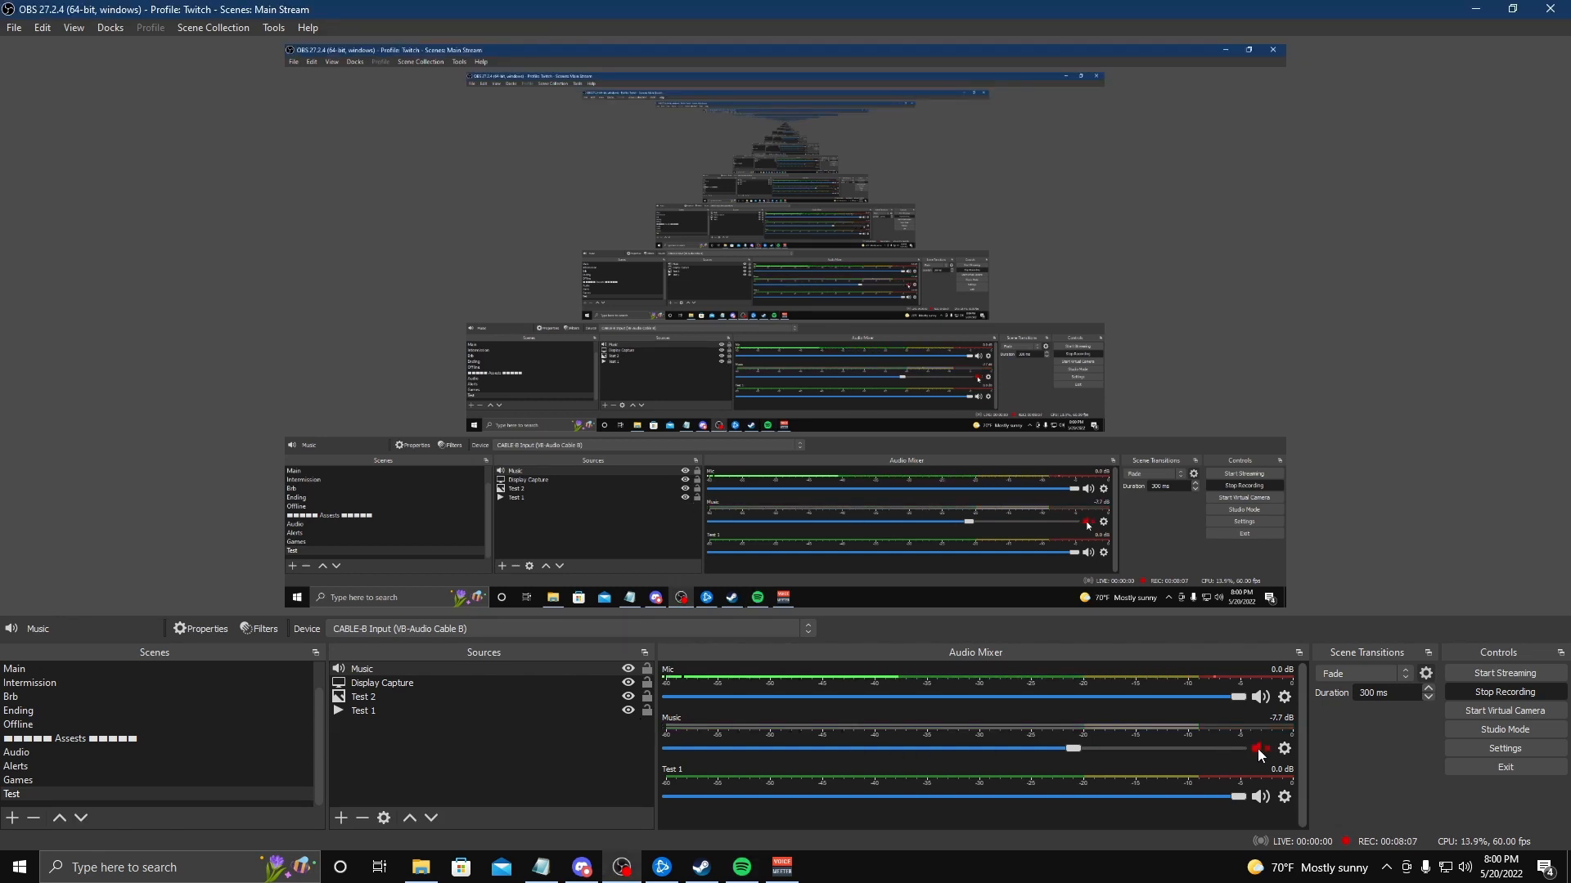
left_click(1259, 749)
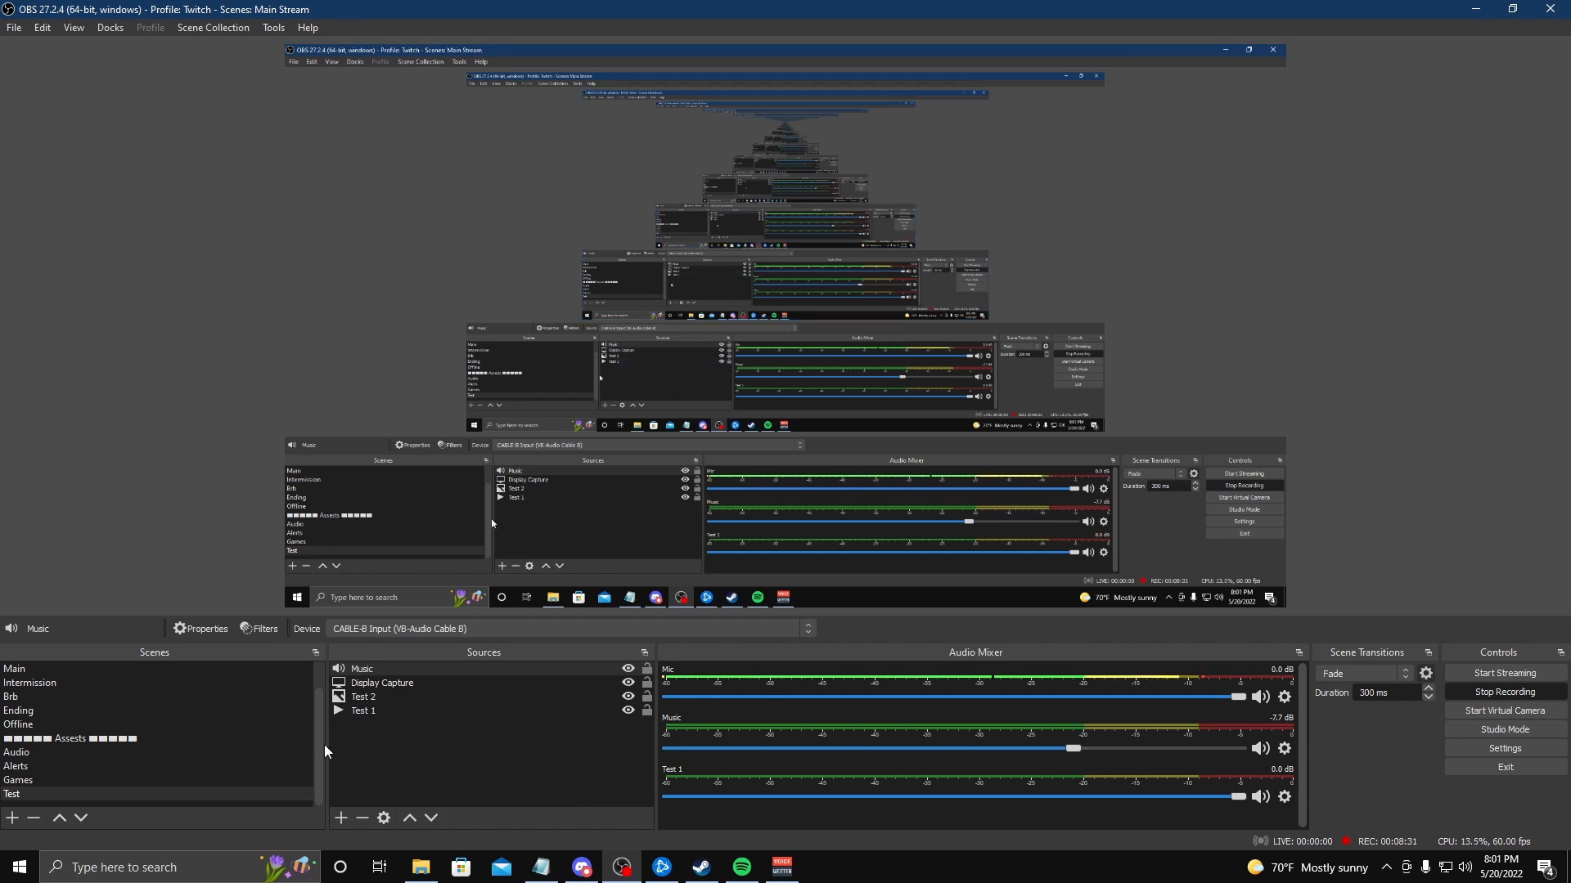
Move the Music source below Test 1 at the end of the Test scene's source order
left_click(385, 690)
left_click(373, 669, "ctrl")
left_click_drag(372, 679, 371, 715)
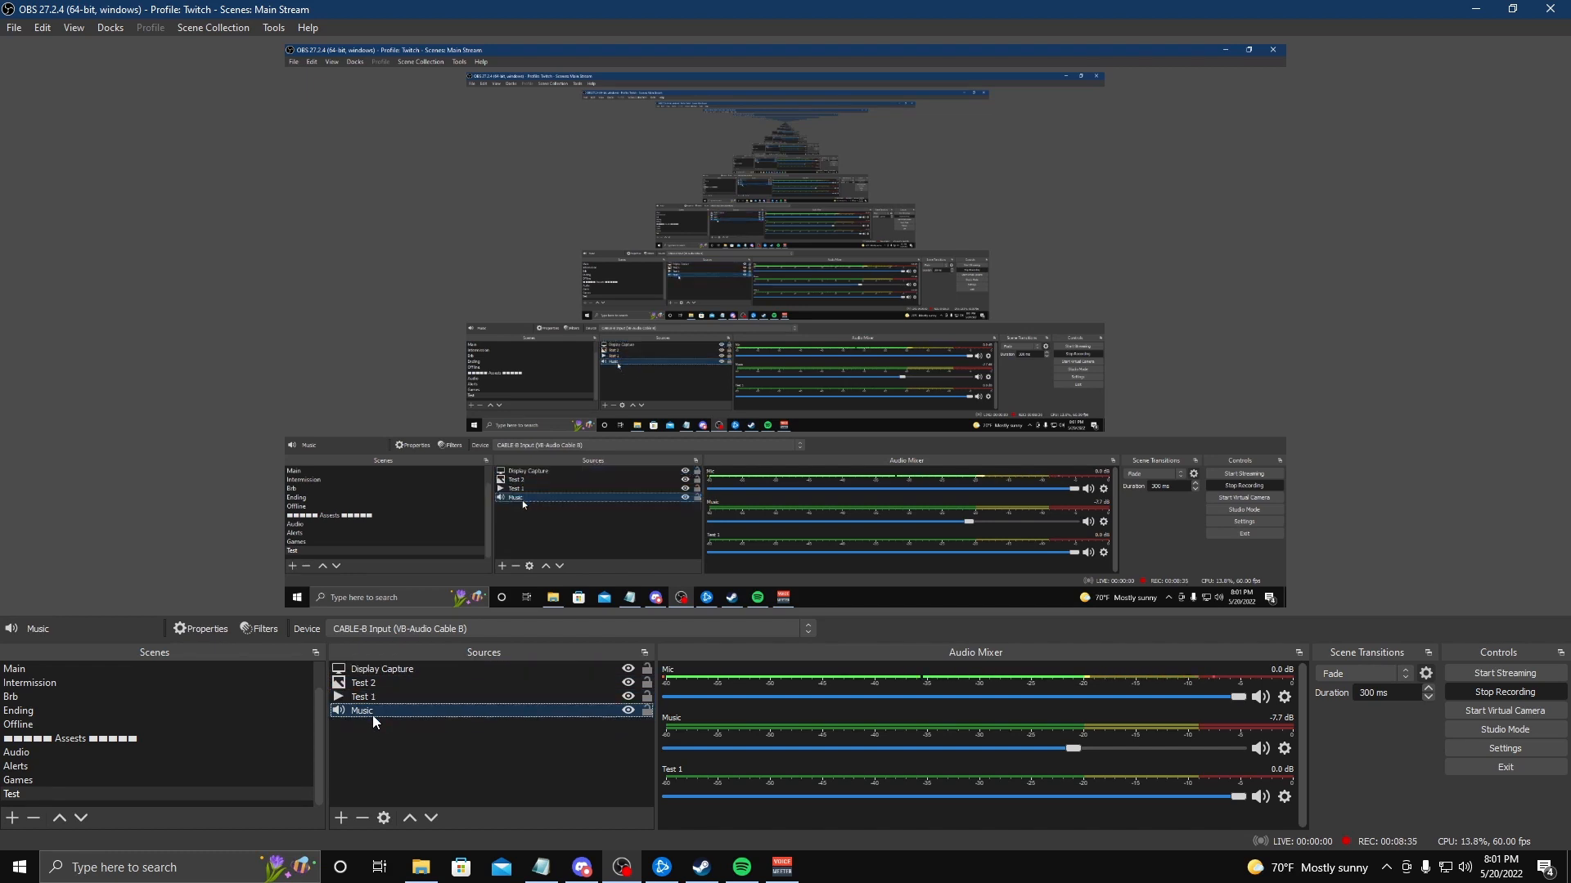
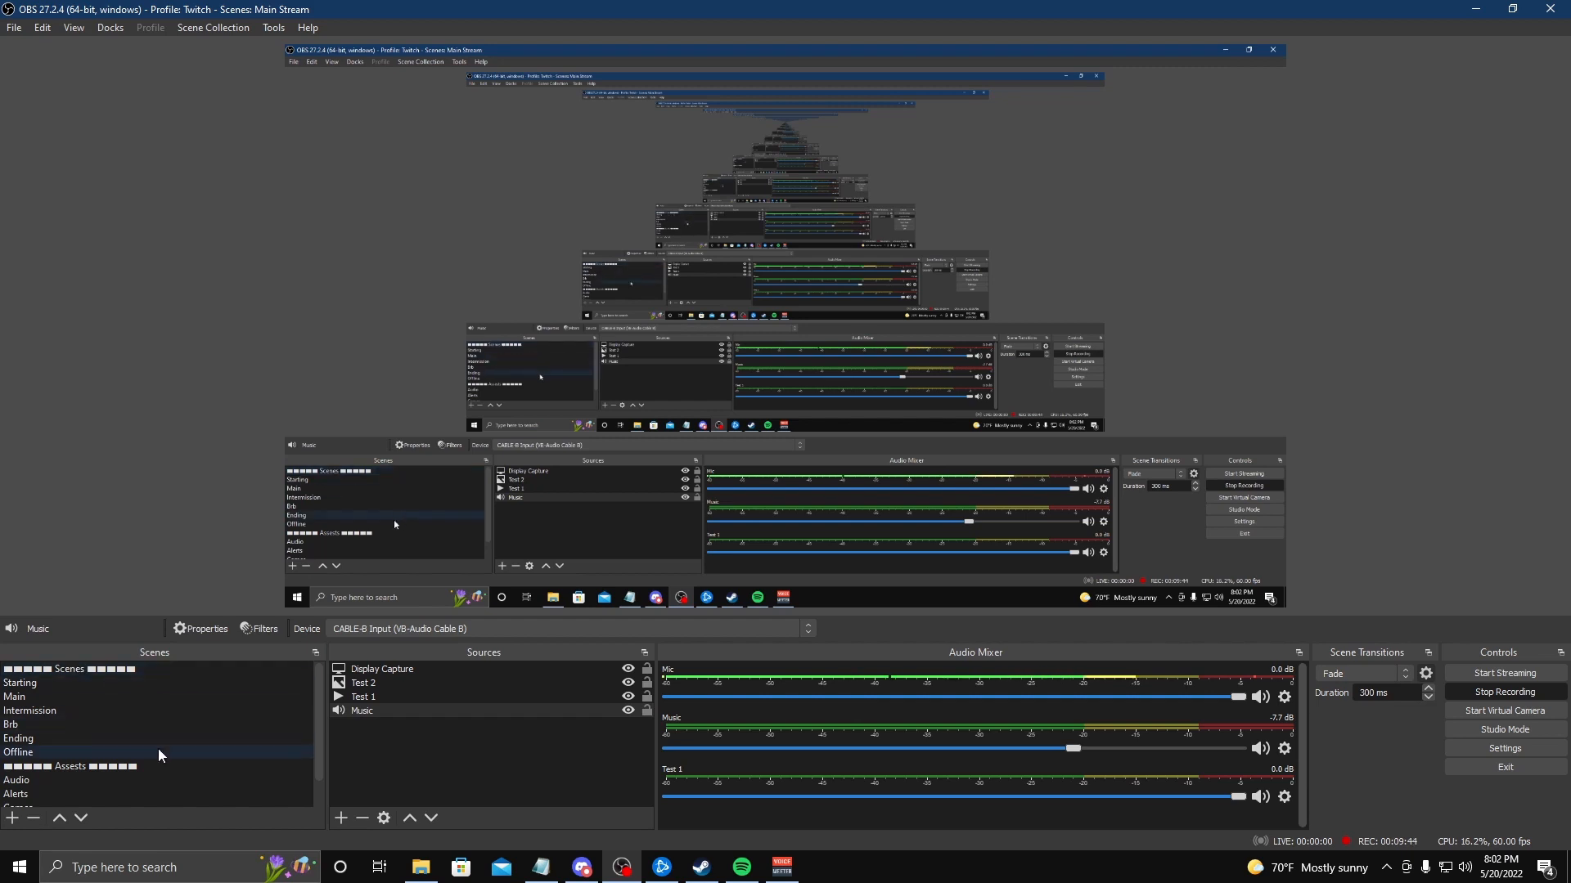
Examine the Scenes and Assests divider entries that organise the scene list
left_click(99, 670)
left_click(209, 766)
left_click(113, 670)
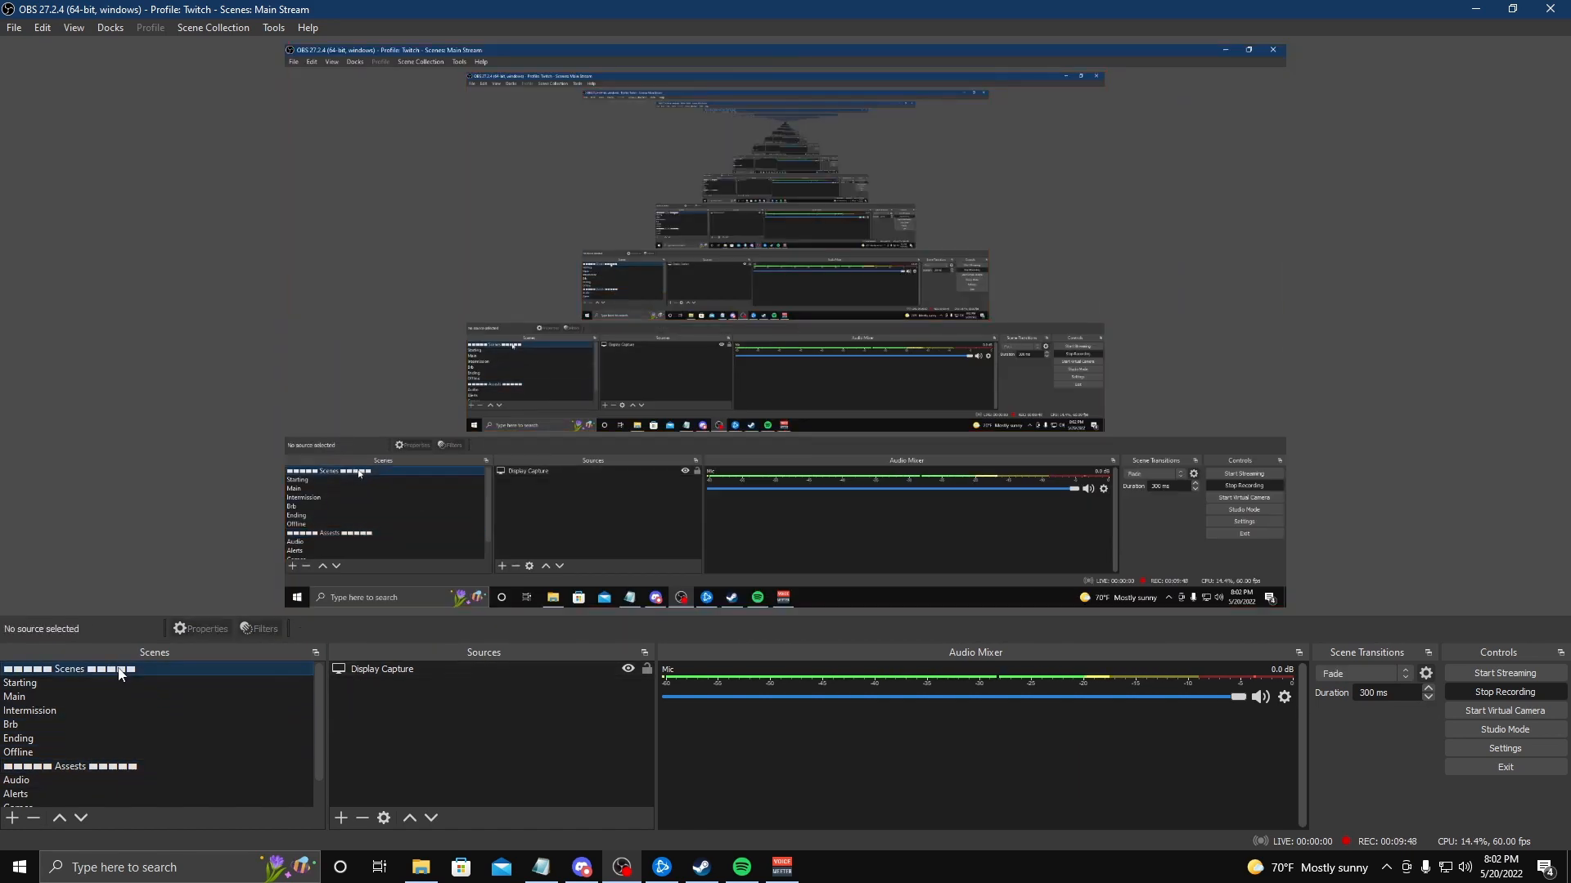
left_click(132, 767)
left_click(131, 671)
scroll(322, 729, "down", 1)
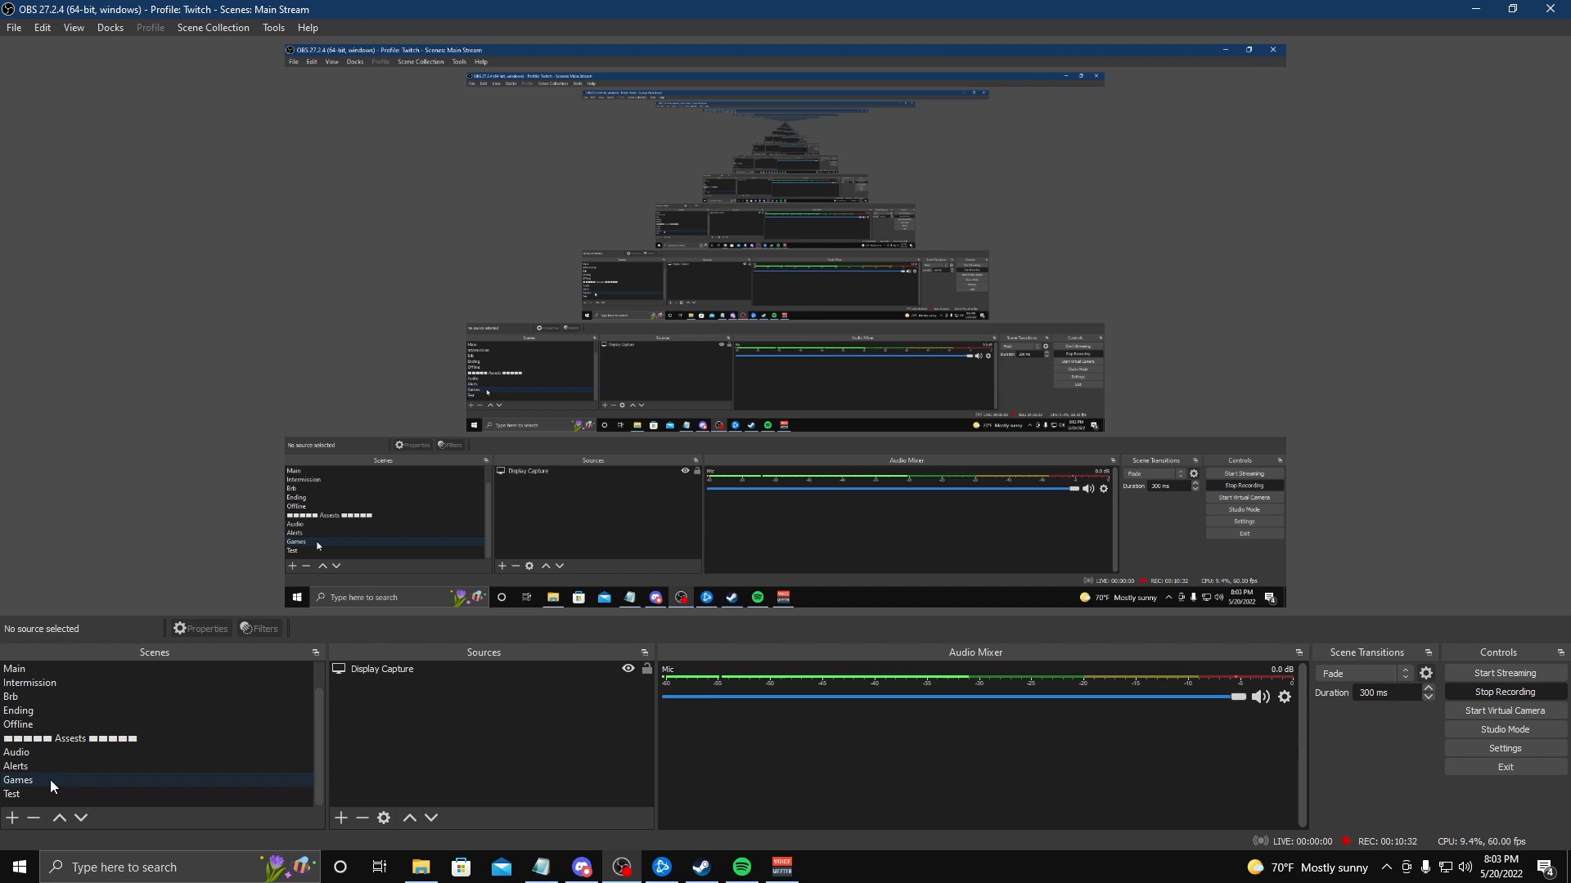
Open the Audio scene in the Assests group and examine which sources it contains
left_click(43, 766)
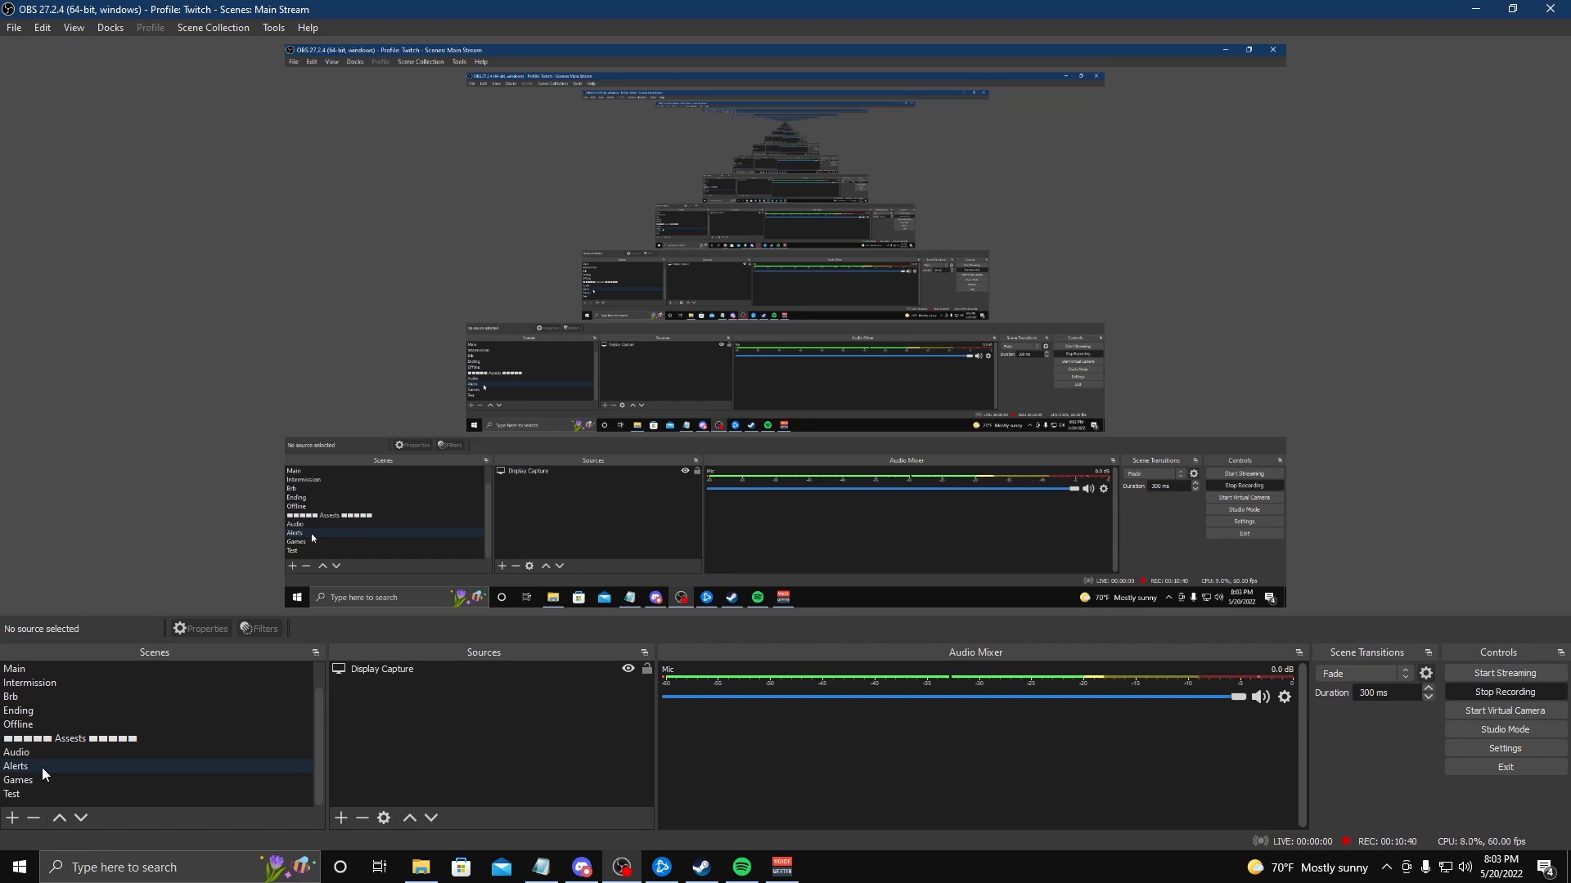
left_click(54, 750)
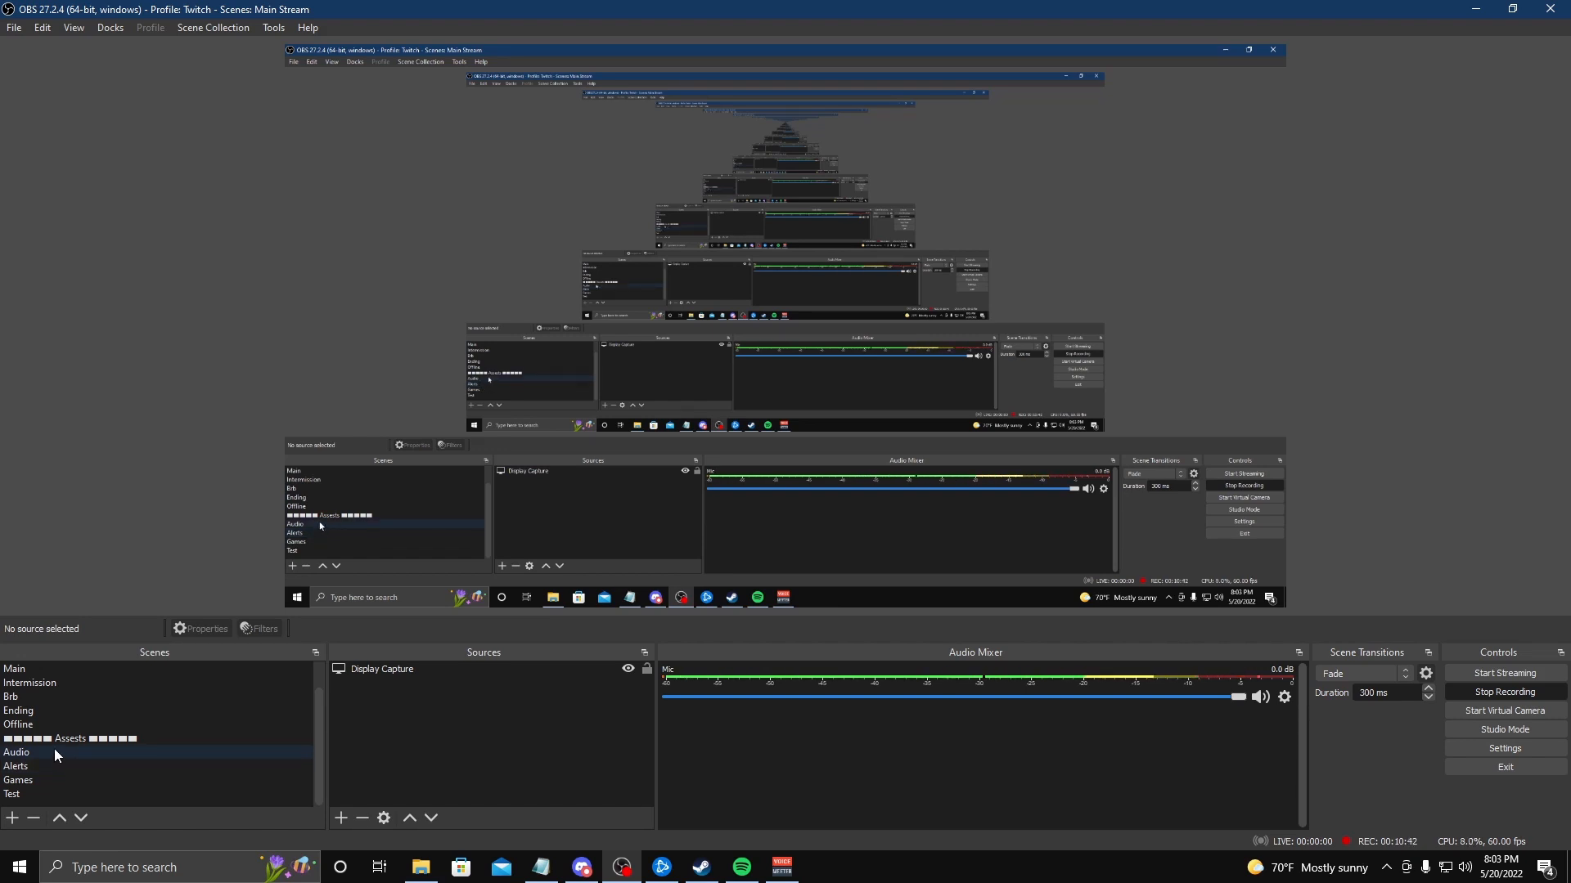
left_click(54, 749)
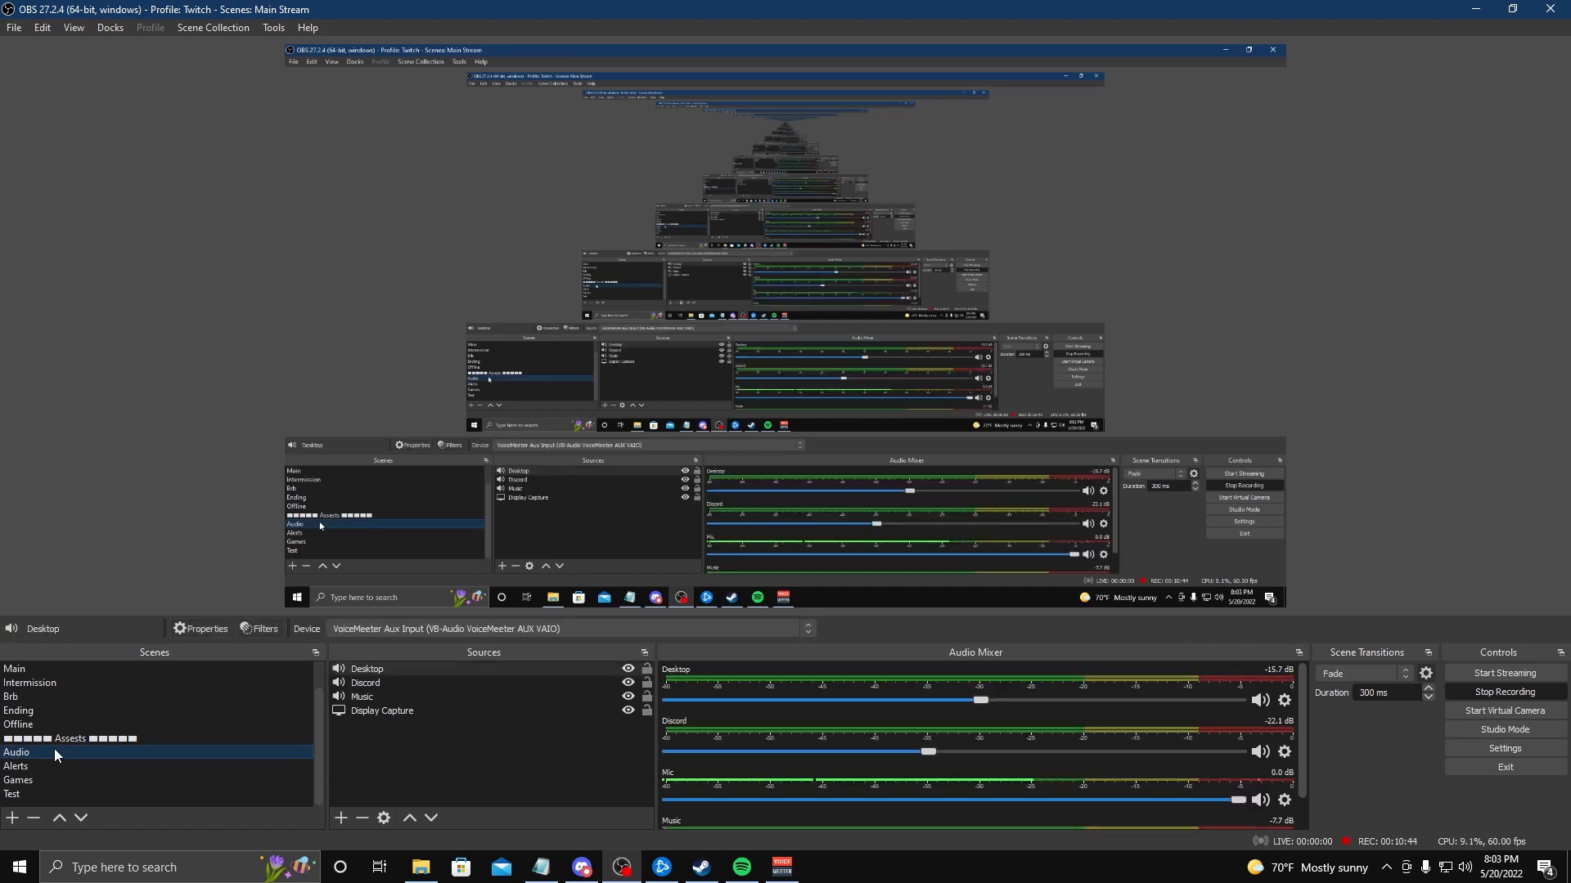
left_click(406, 712)
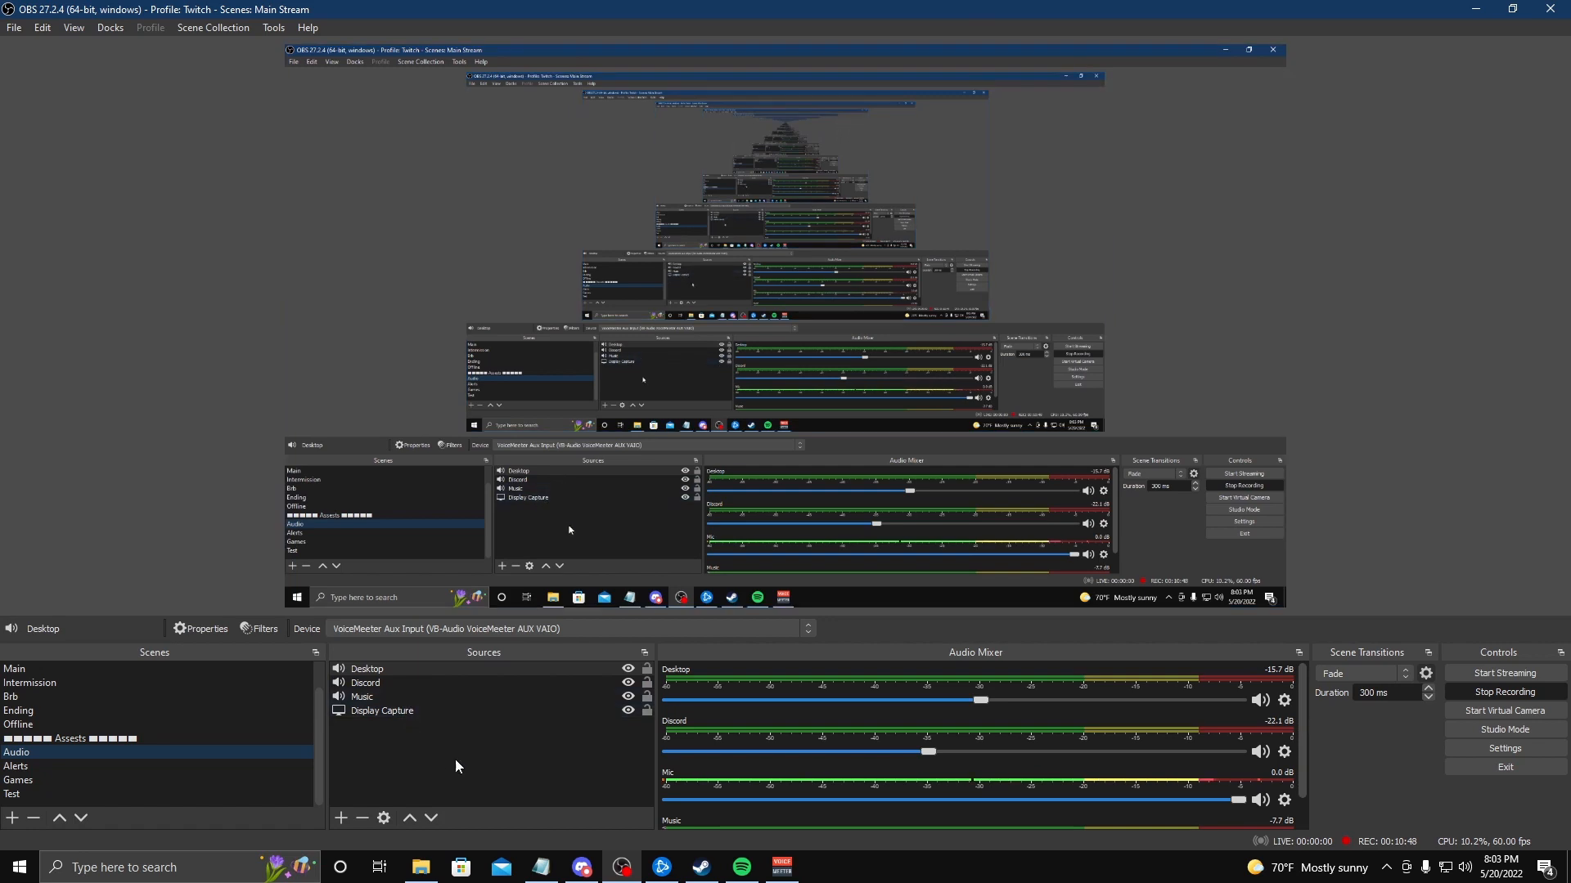
left_click(414, 737)
left_click_drag(320, 741, 320, 714)
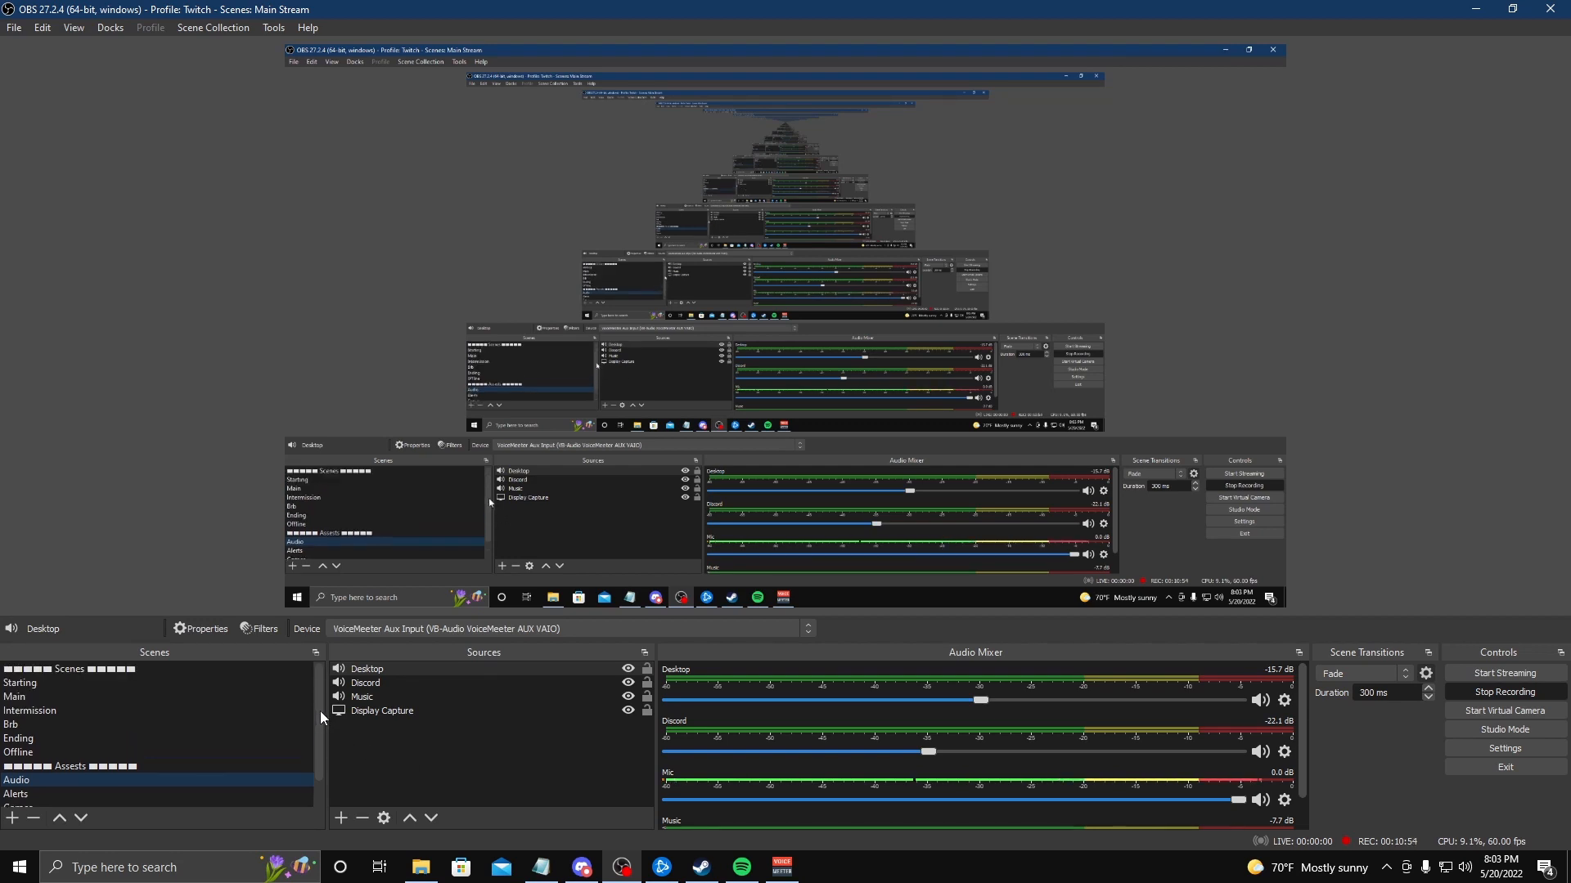
left_click(381, 712)
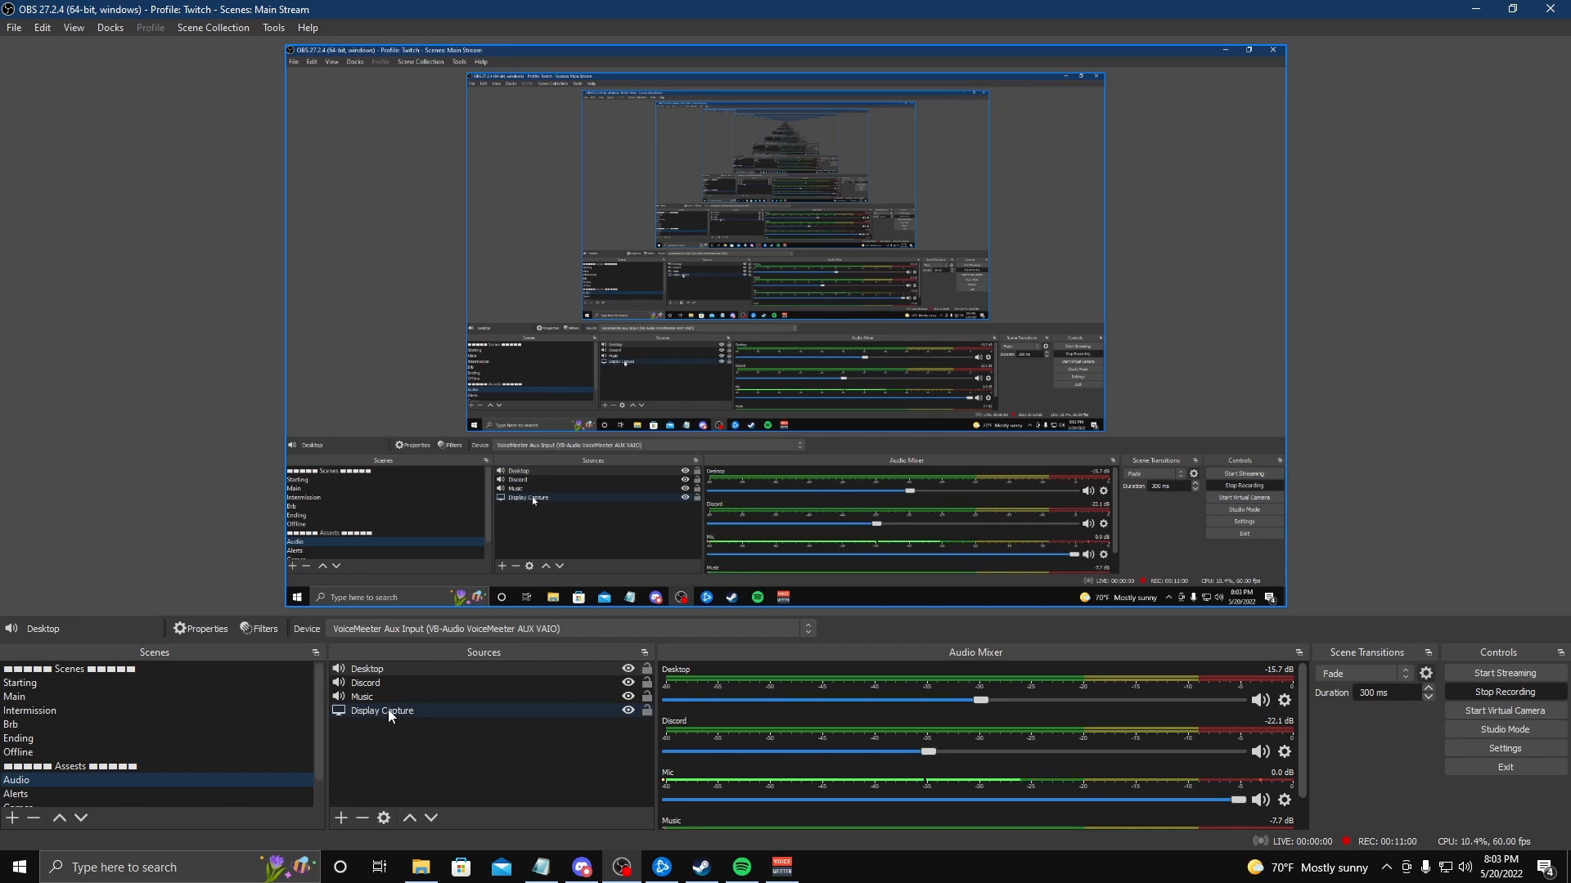
Add the existing Test scene as a visible source in the Main scene
left_click(101, 702)
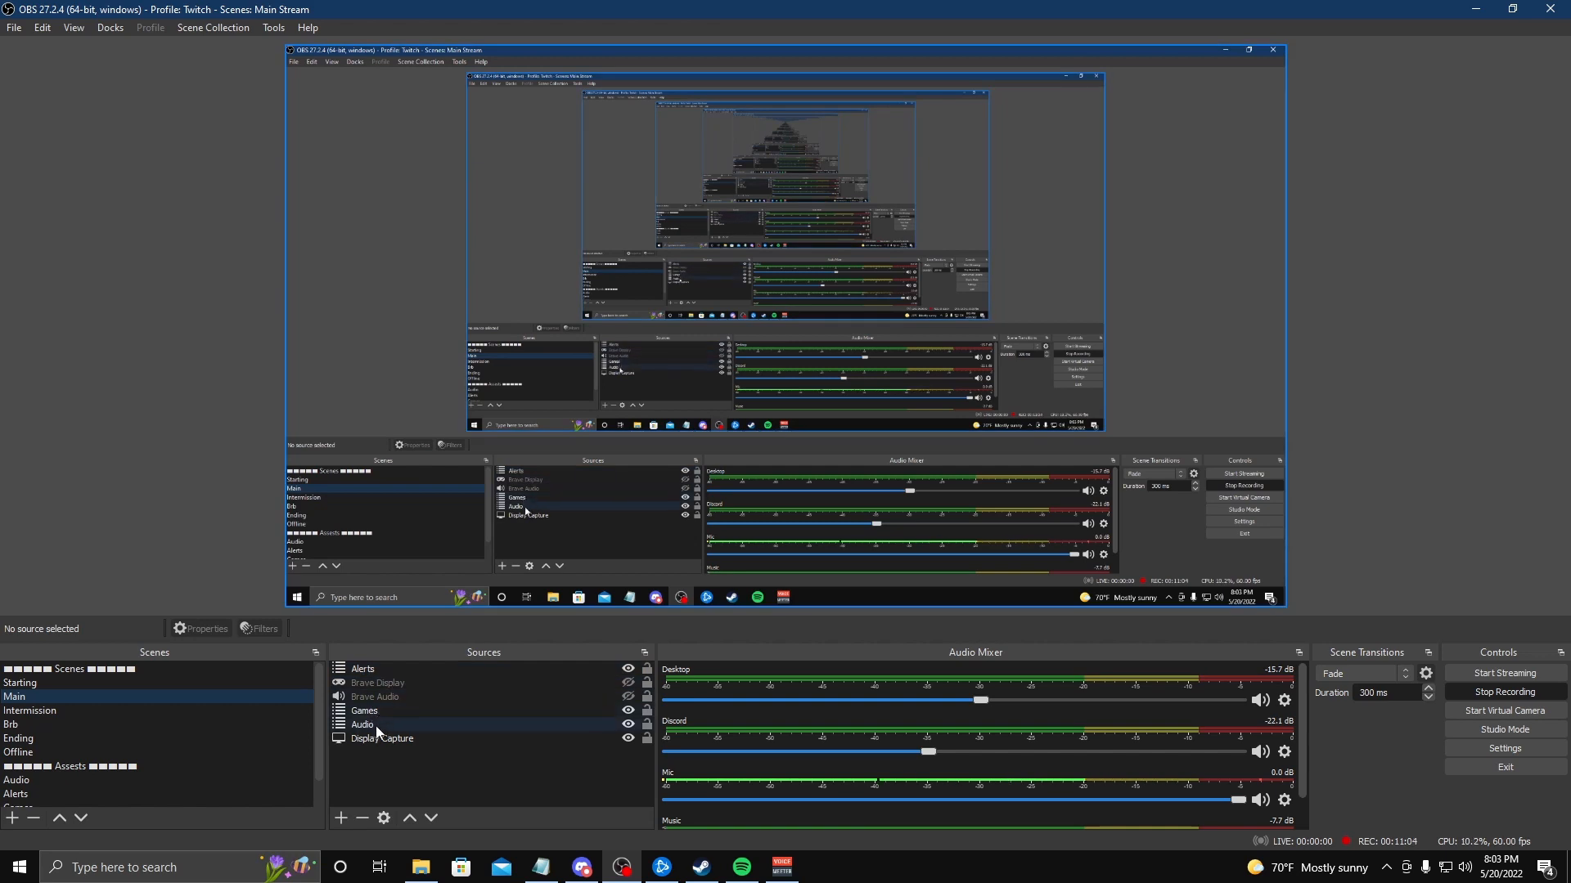
left_click_drag(322, 708, 317, 719)
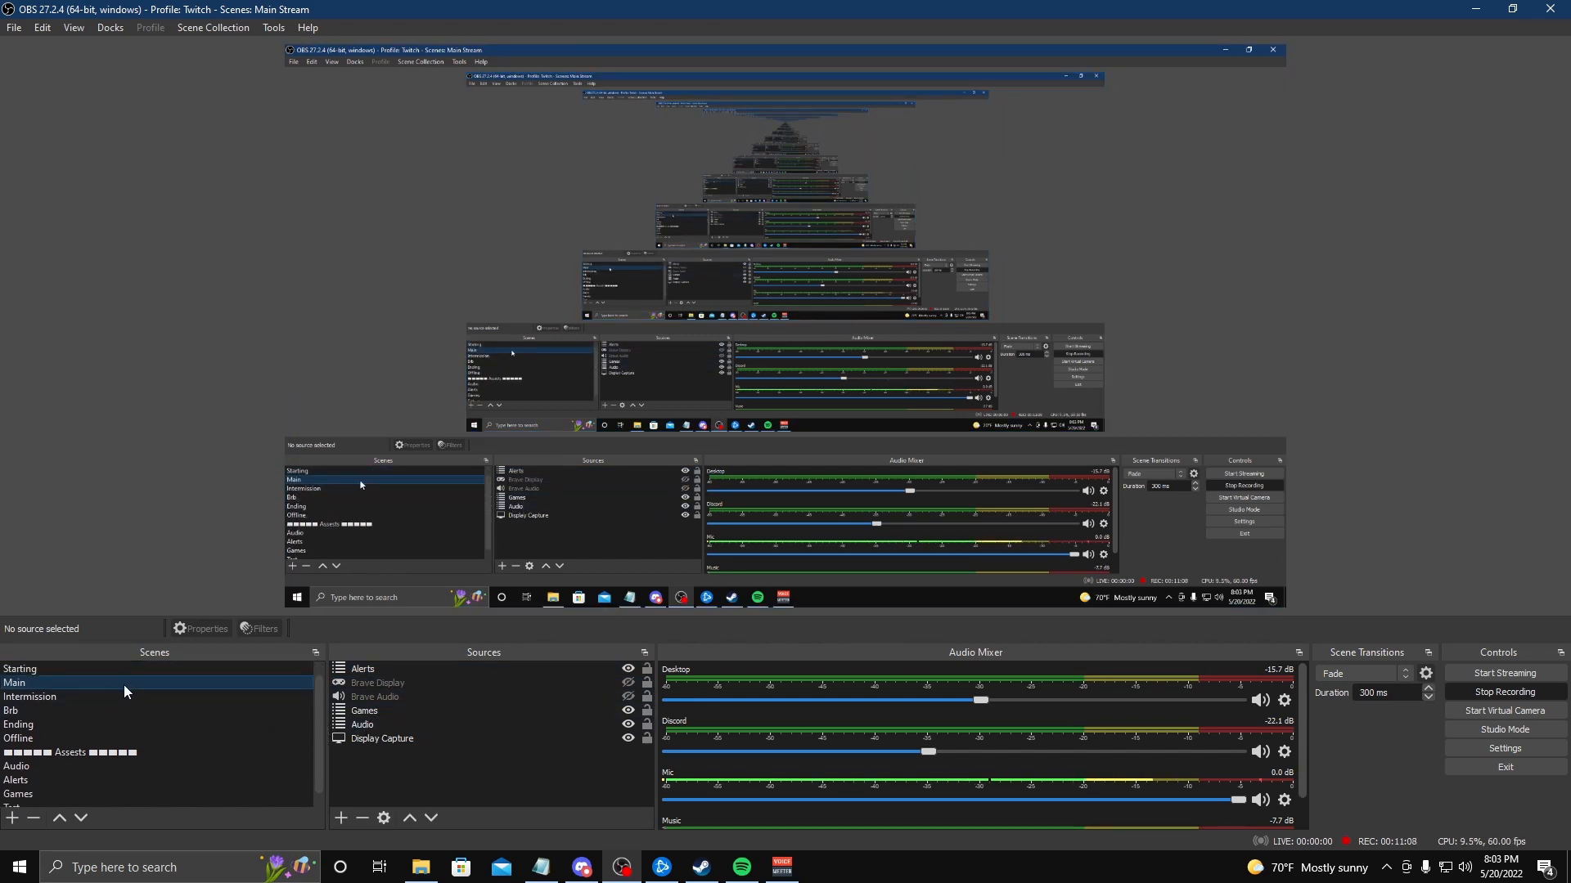
left_click_drag(316, 739, 312, 755)
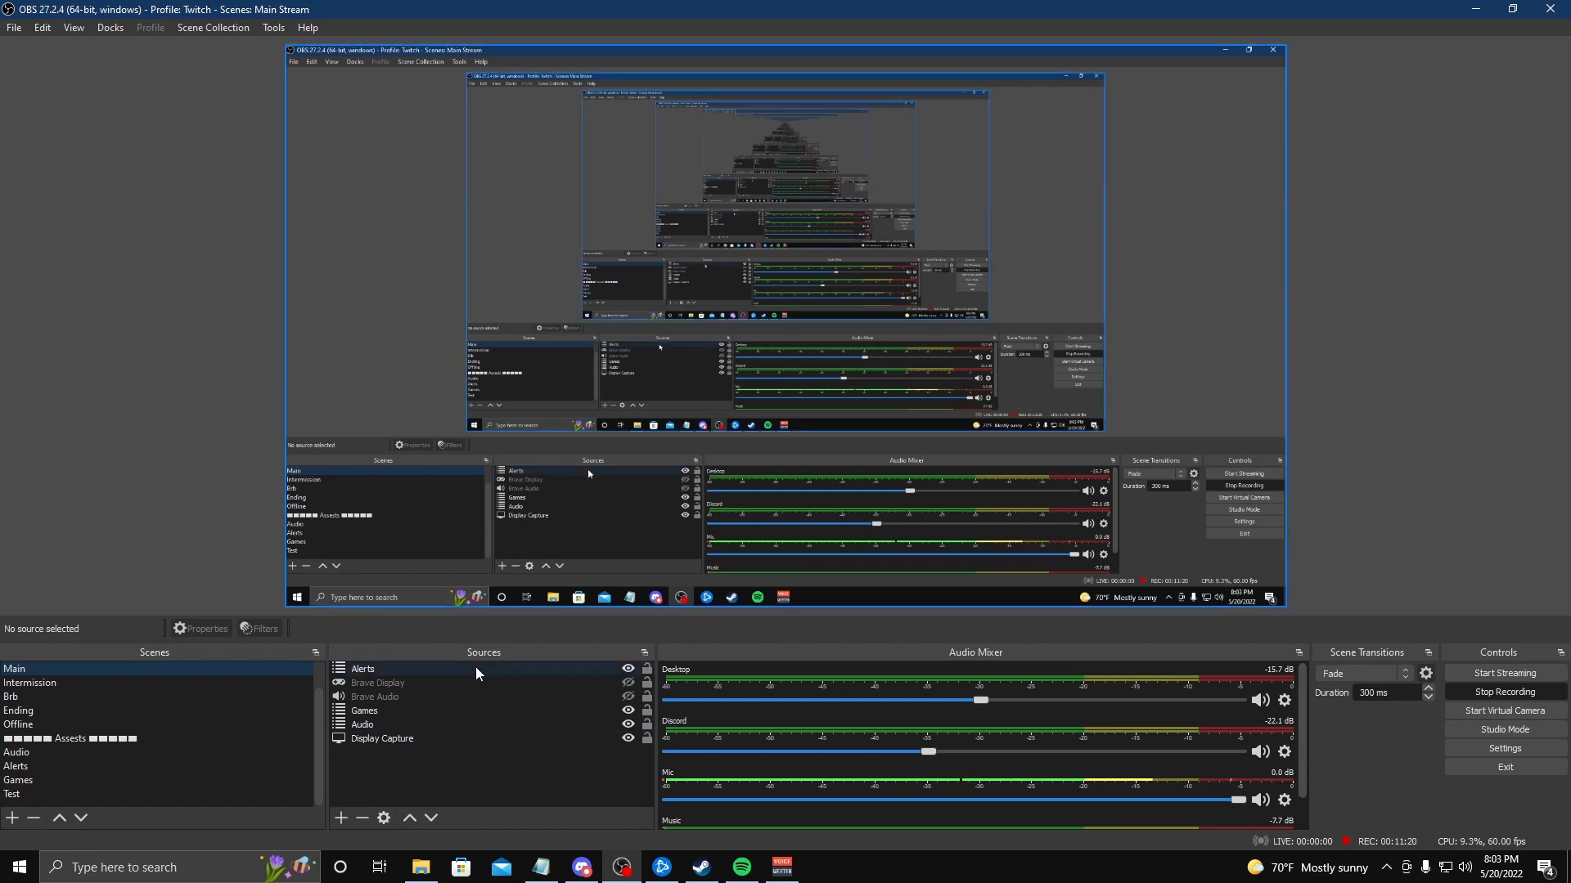
left_click(340, 818)
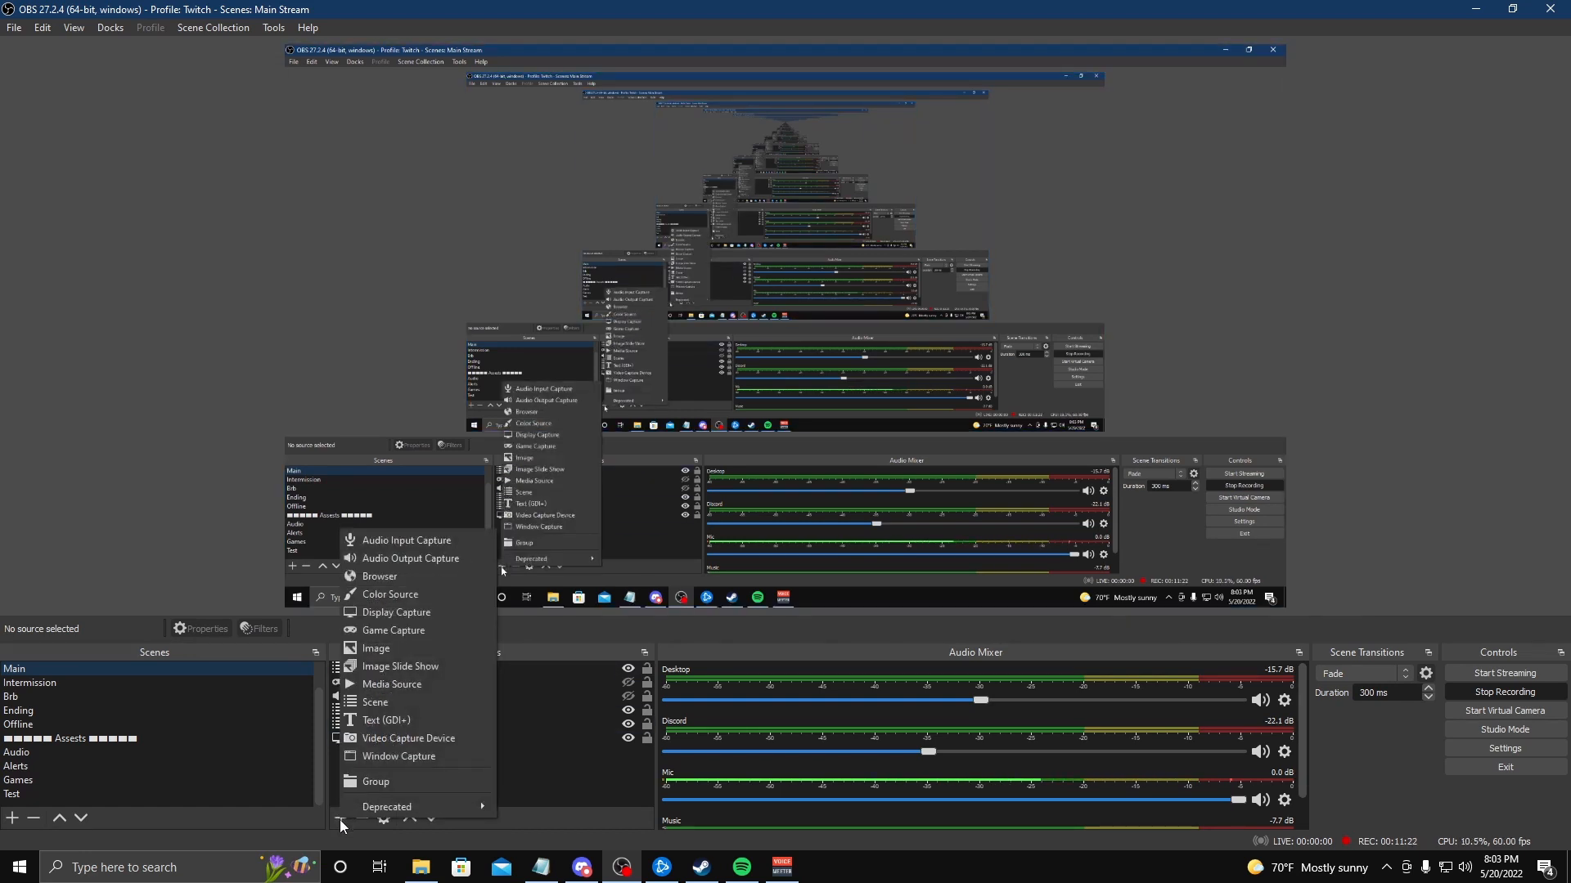
left_click(381, 704)
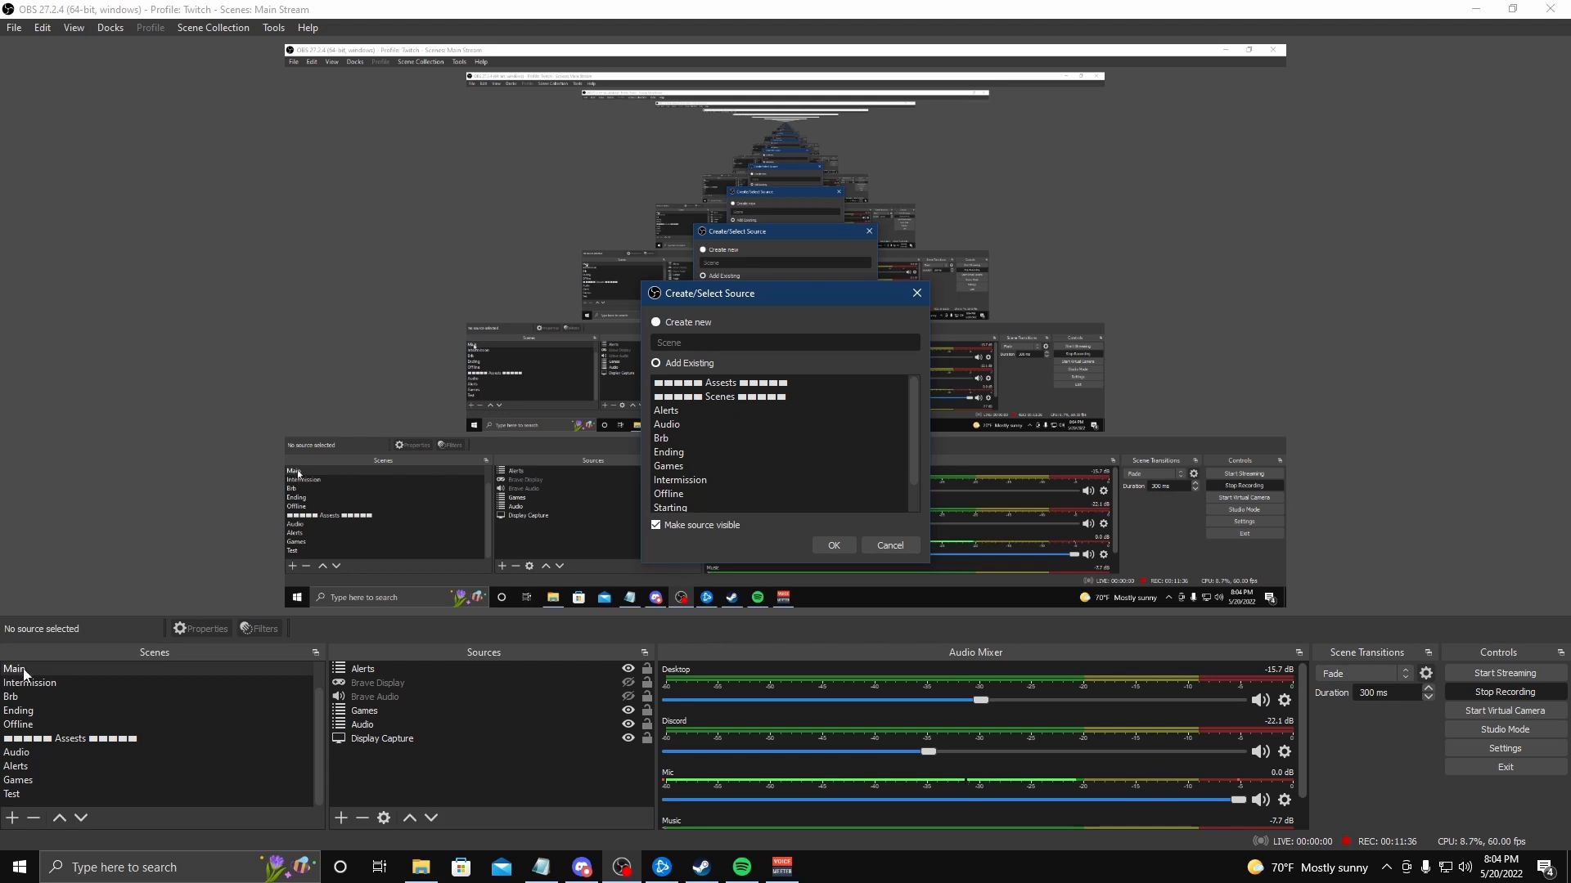
left_click_drag(914, 444, 910, 499)
left_click(686, 494)
left_click(848, 546)
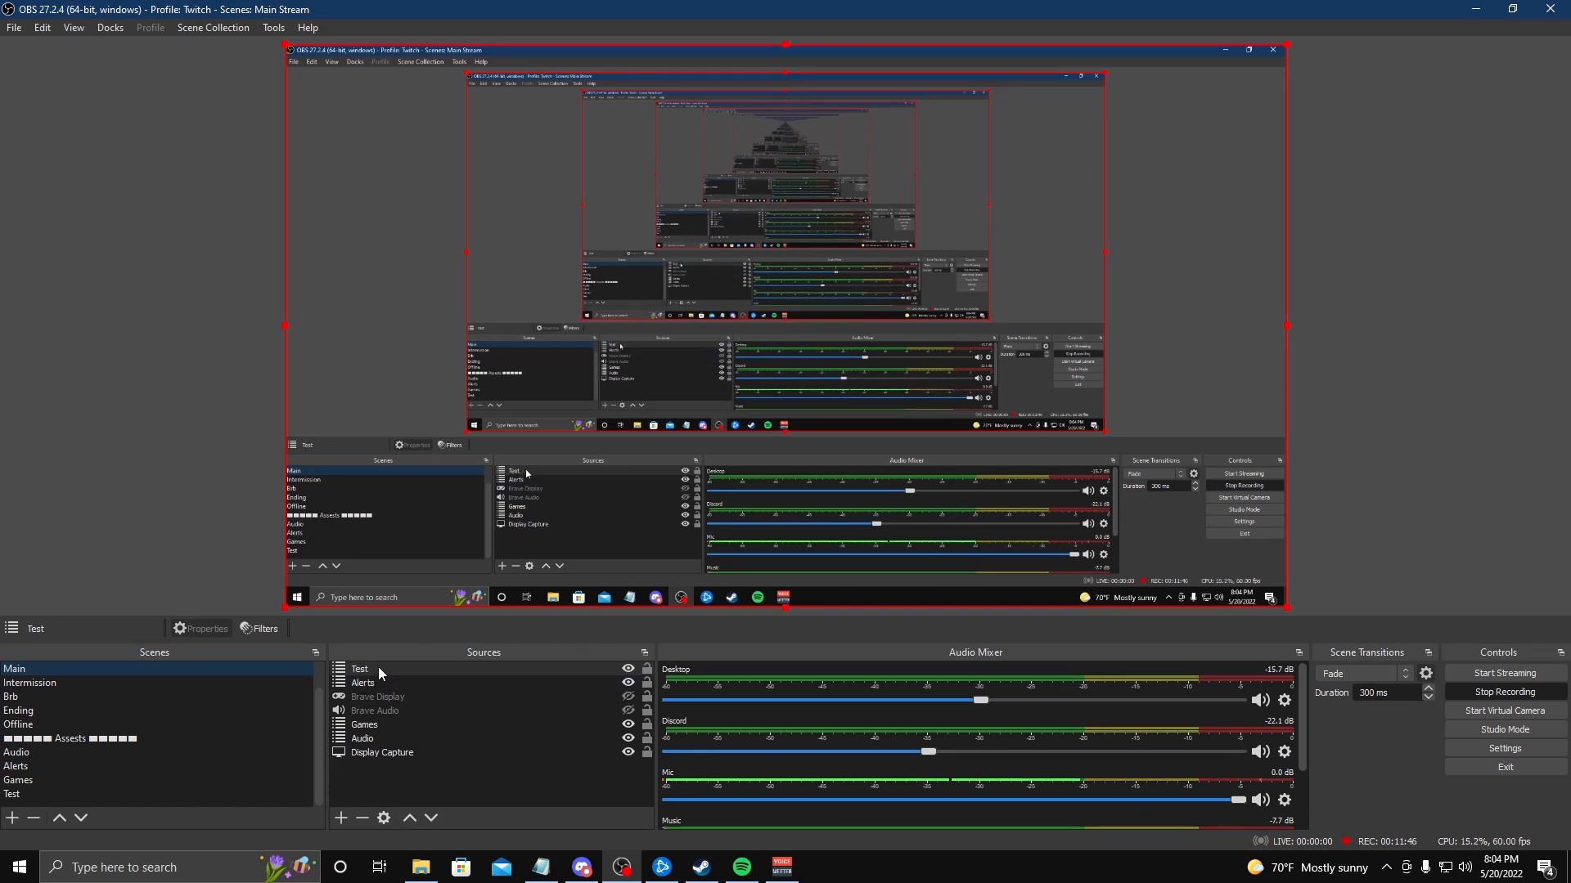
Check the Test scene's sources and, back in the Main scene, move the Audio scene source below Display Capture
left_click(76, 793)
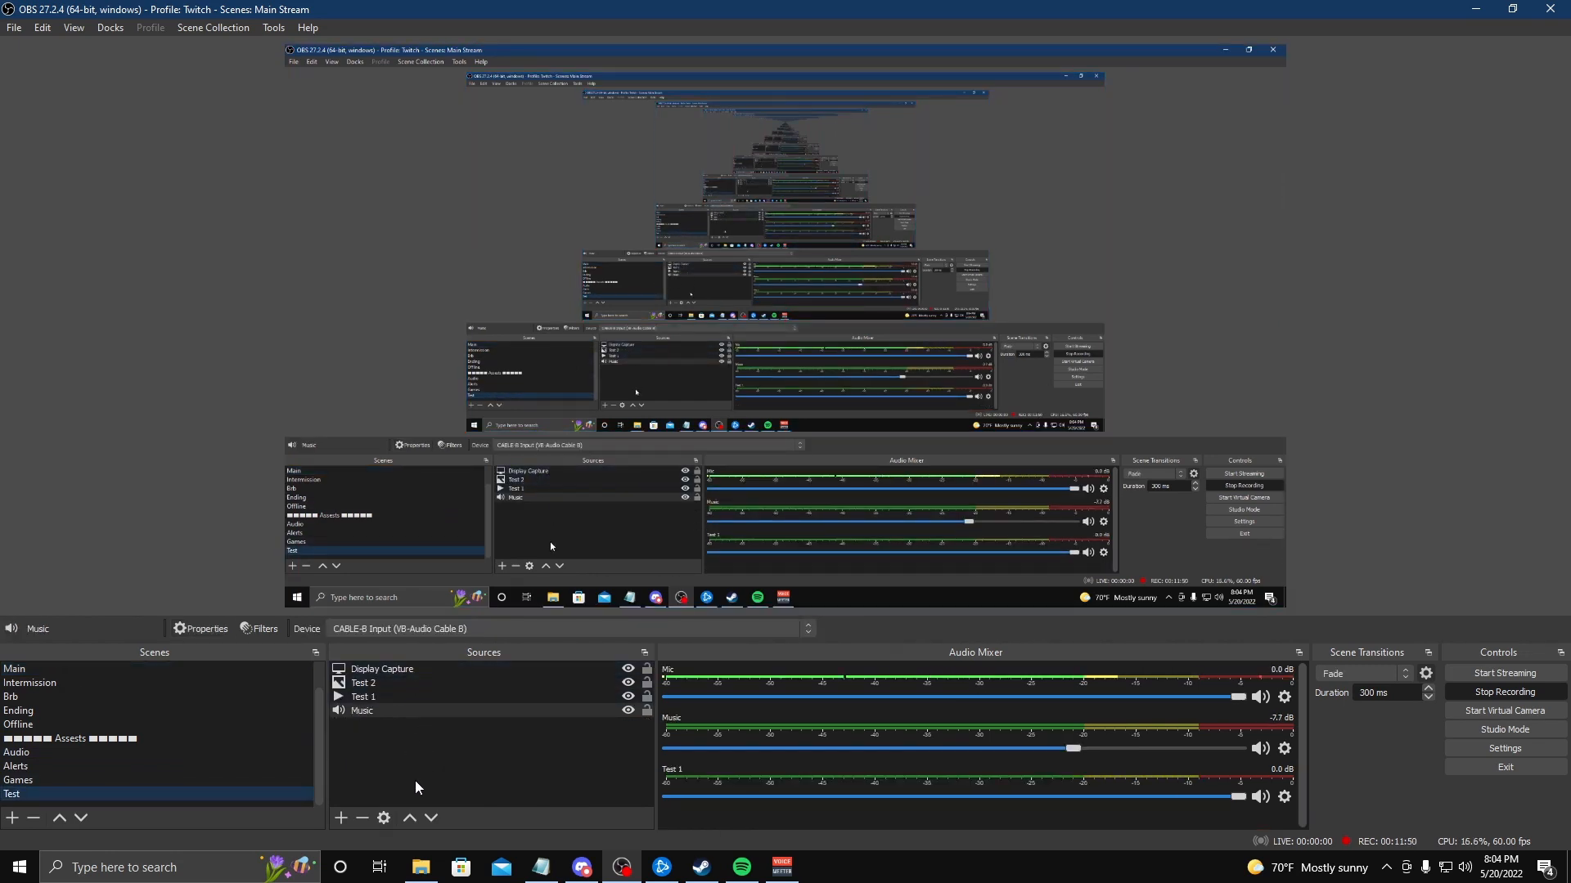
left_click(29, 675)
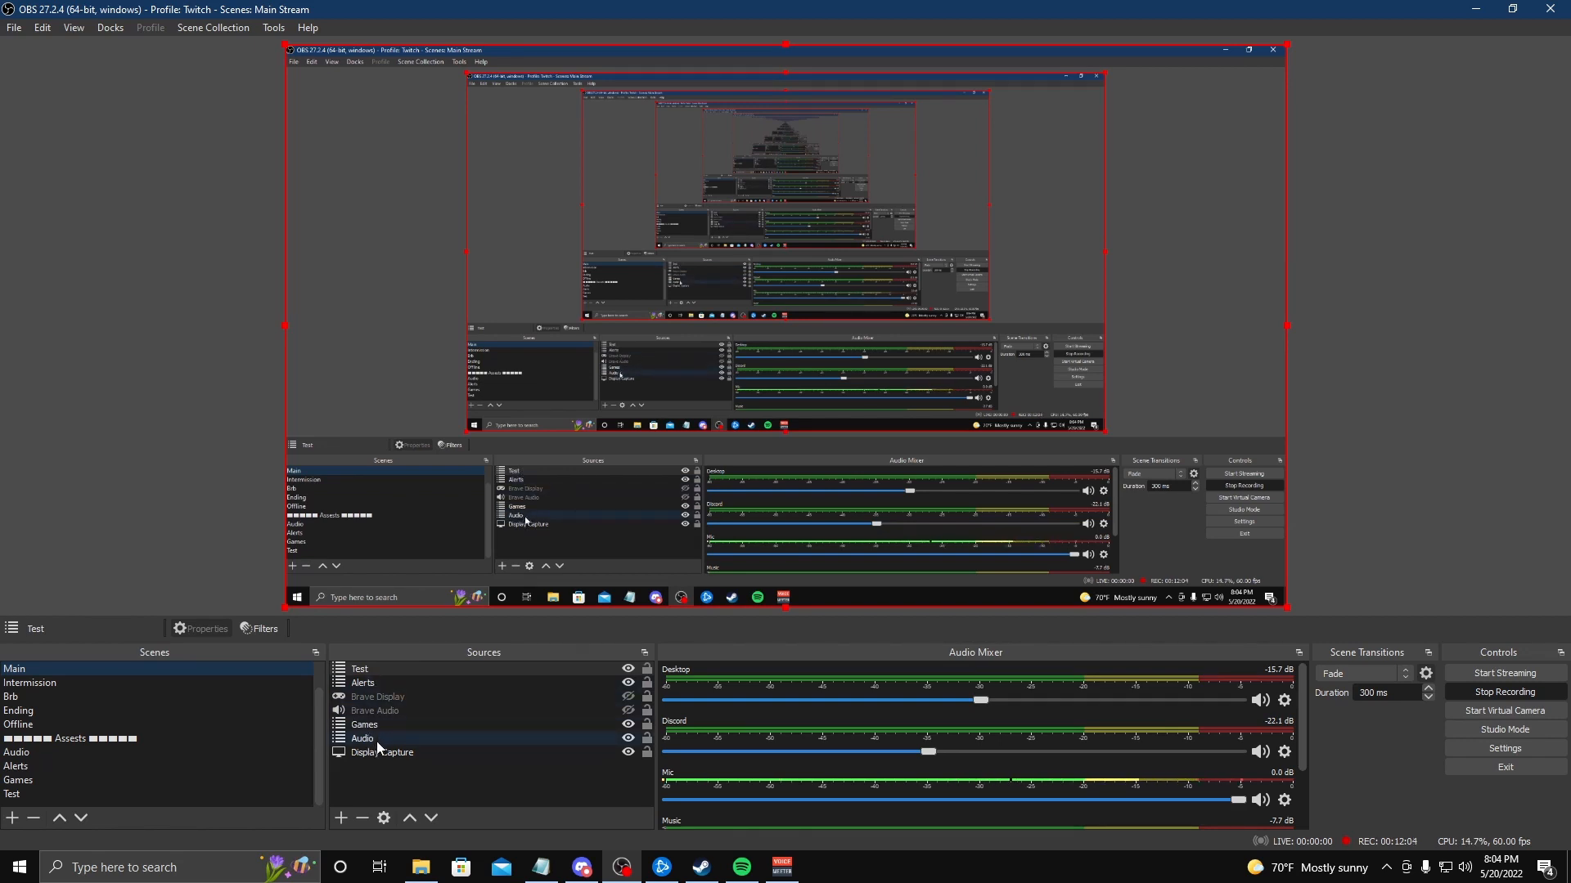
left_click_drag(375, 739, 365, 754)
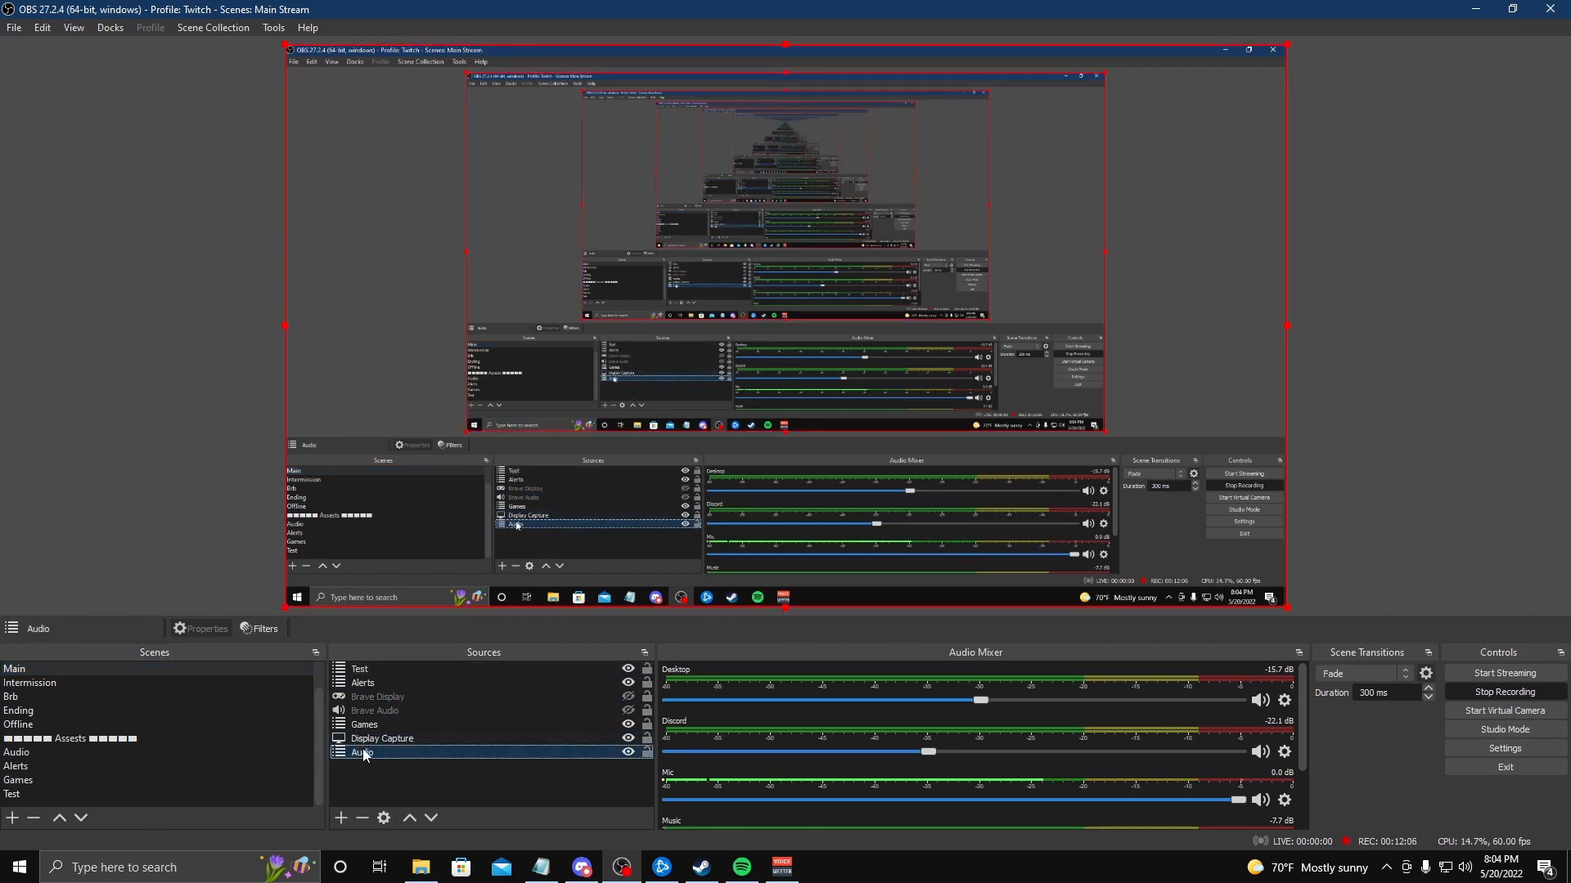
Hide the Test source in the Main scene and make it visible again
left_click_drag(374, 755, 379, 665)
left_click_drag(379, 723, 377, 755)
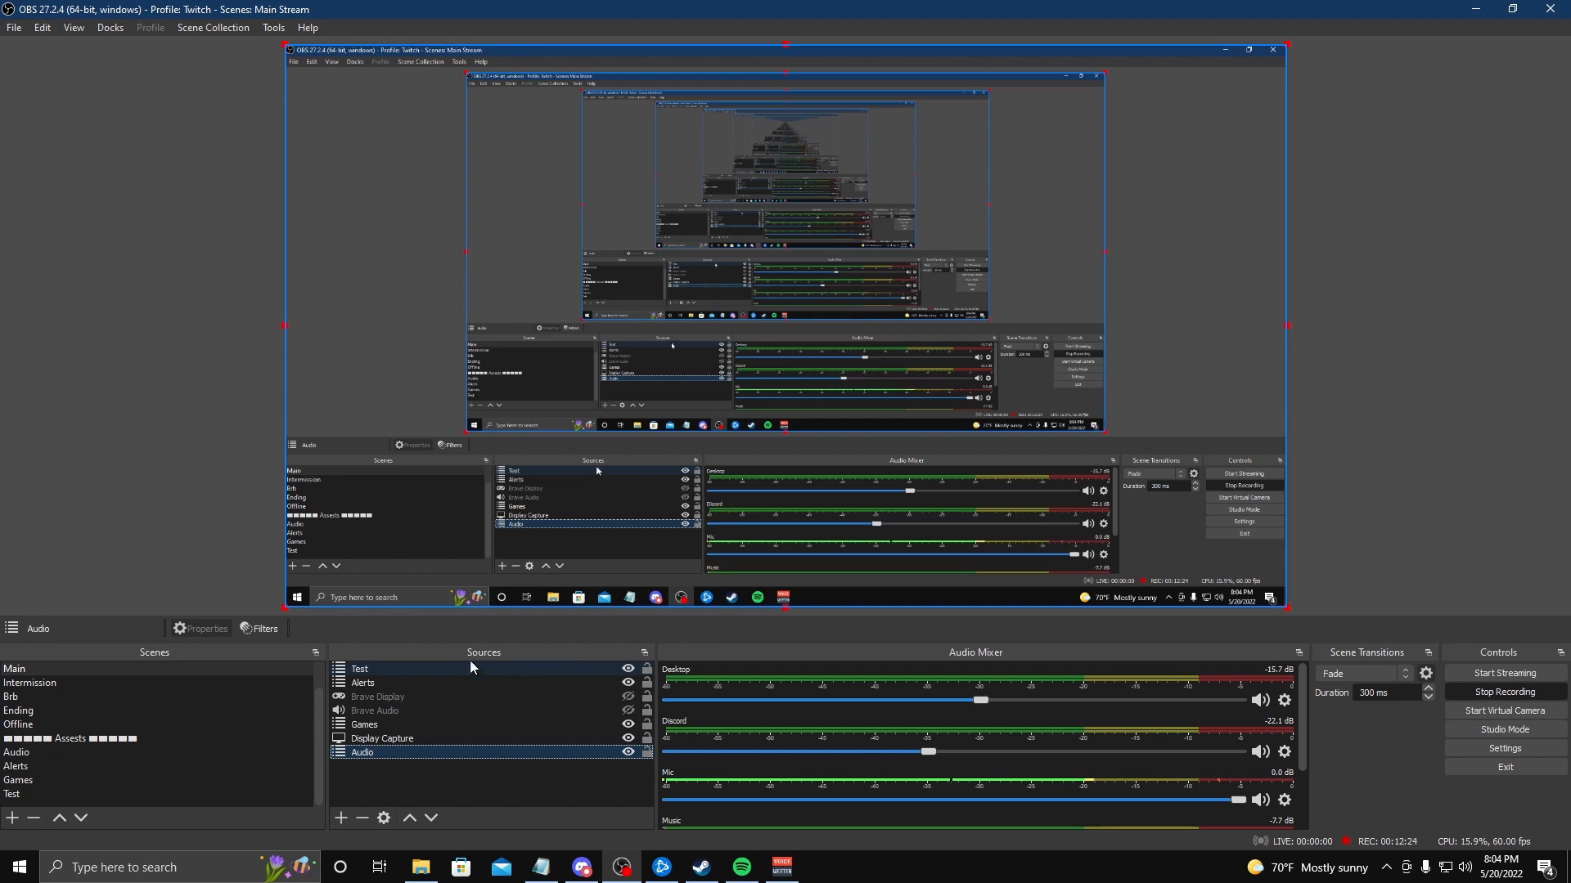
left_click(627, 669)
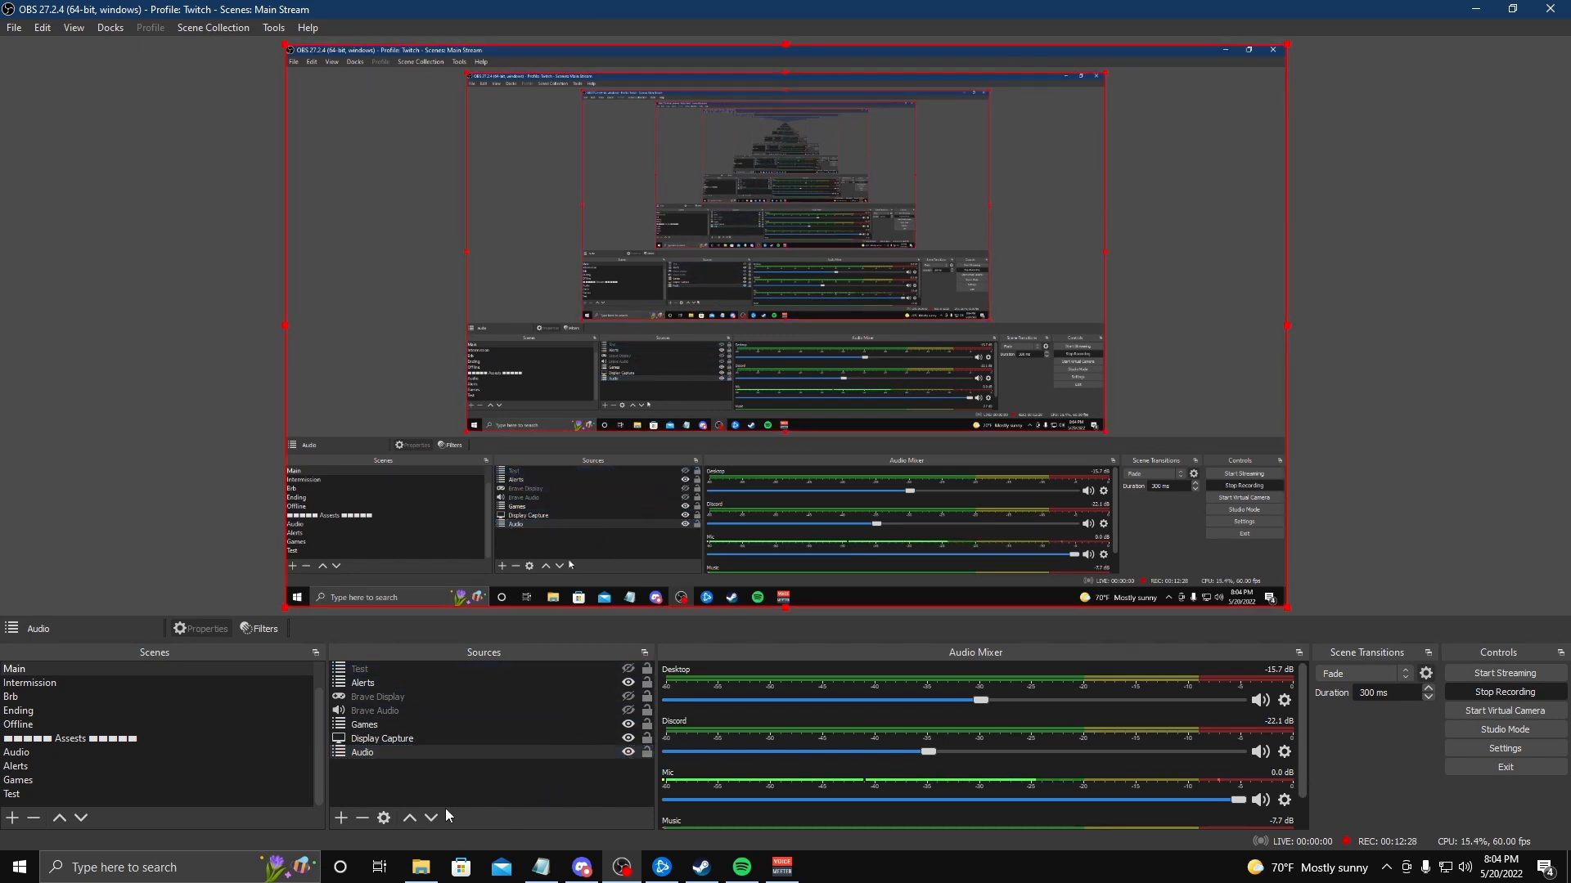
left_click(627, 669)
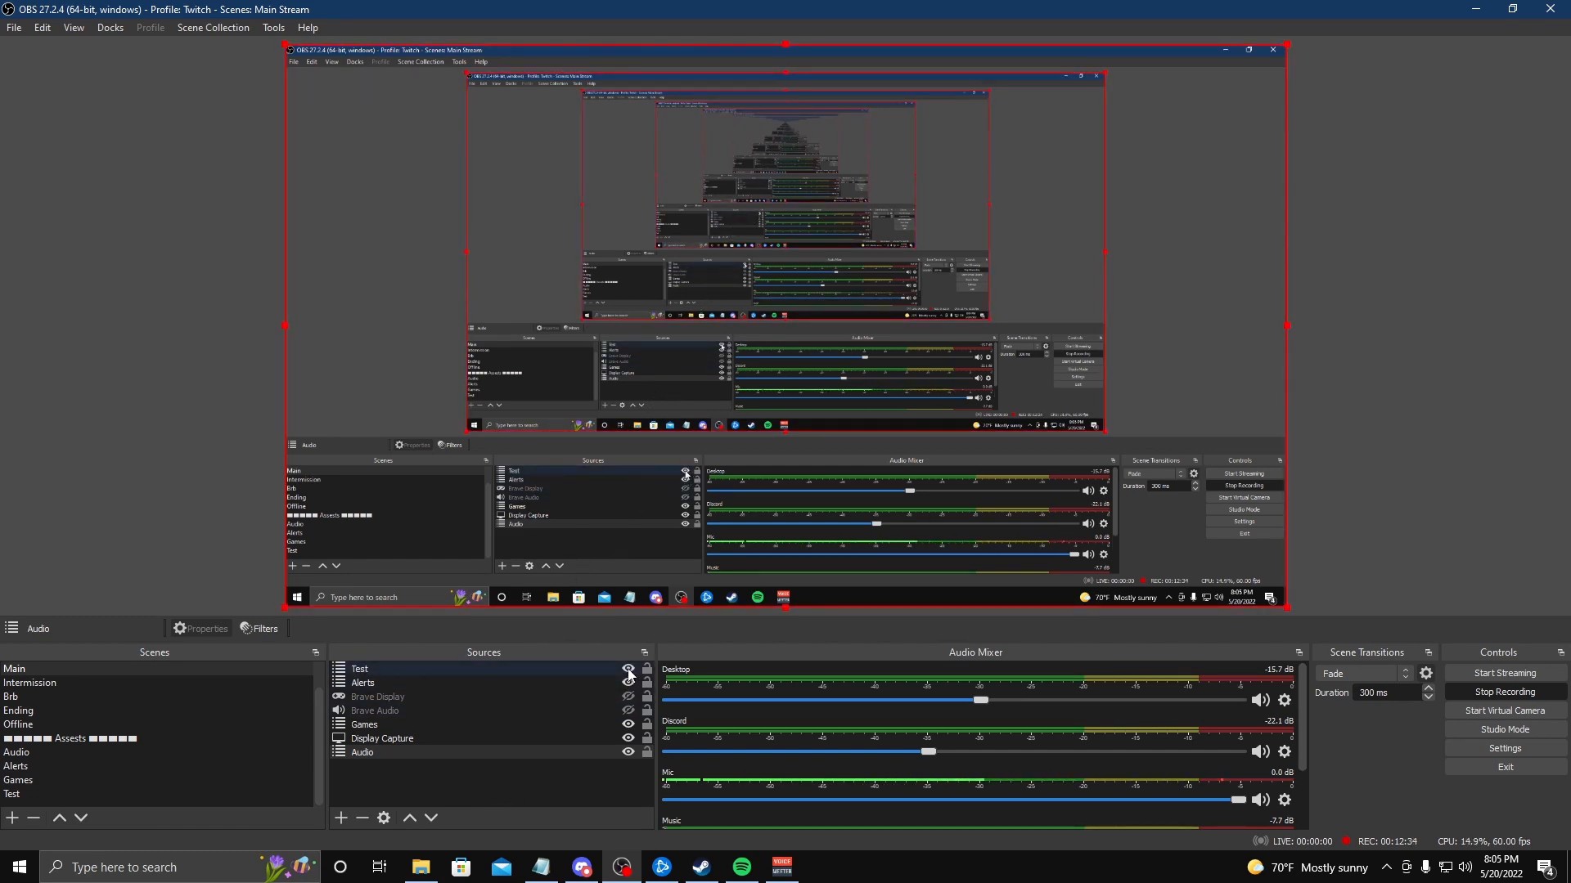
Remove the Test source from the Main scene and confirm the removal
left_click(575, 670)
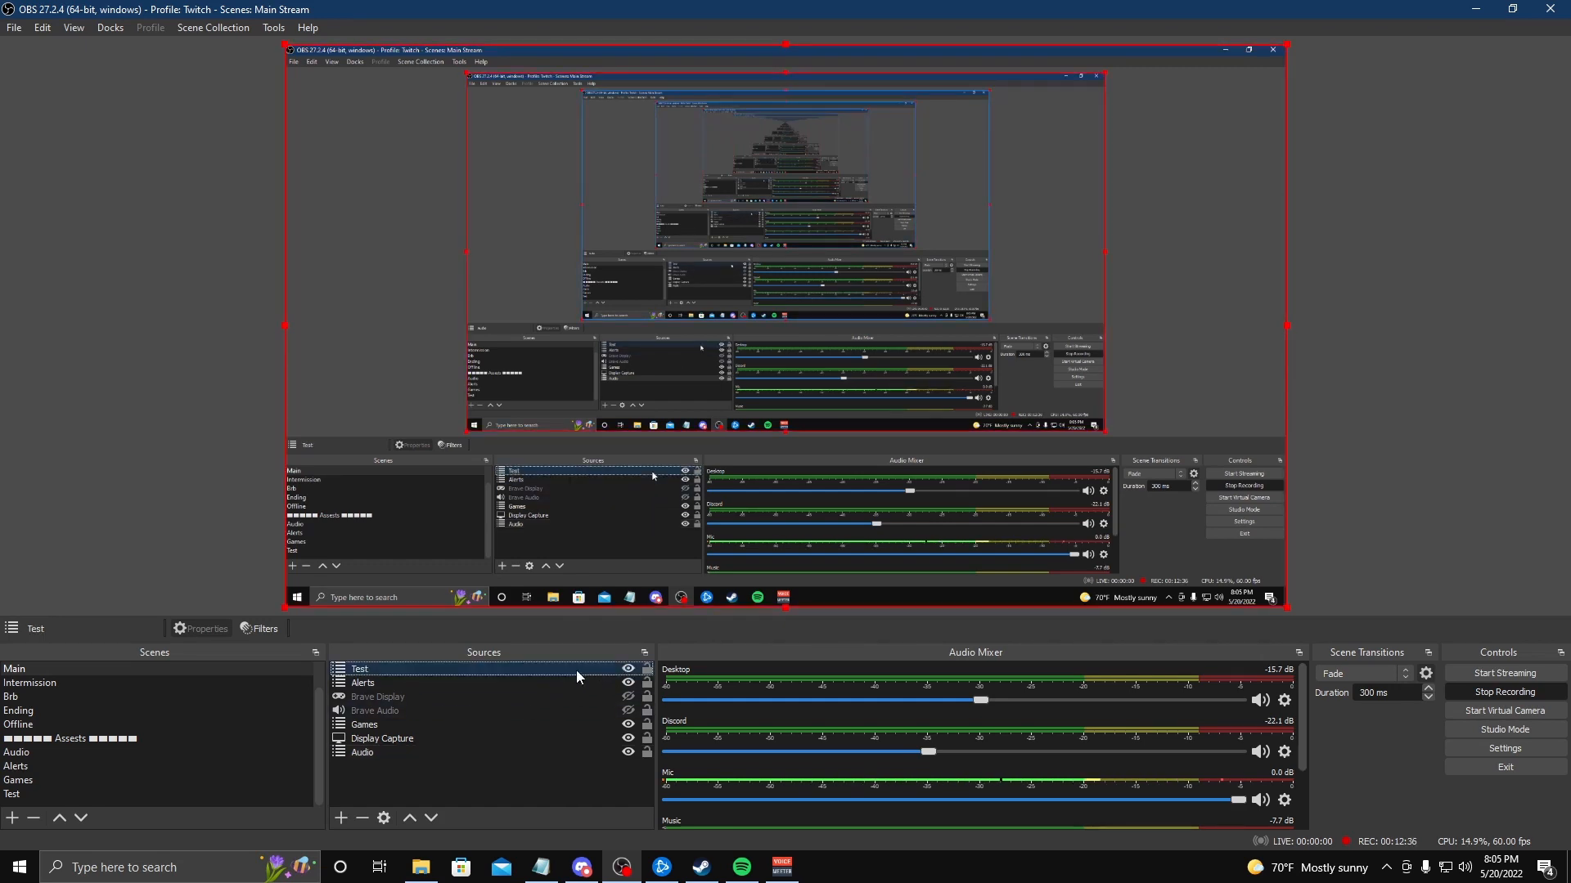
right_click(576, 670)
left_click(627, 388)
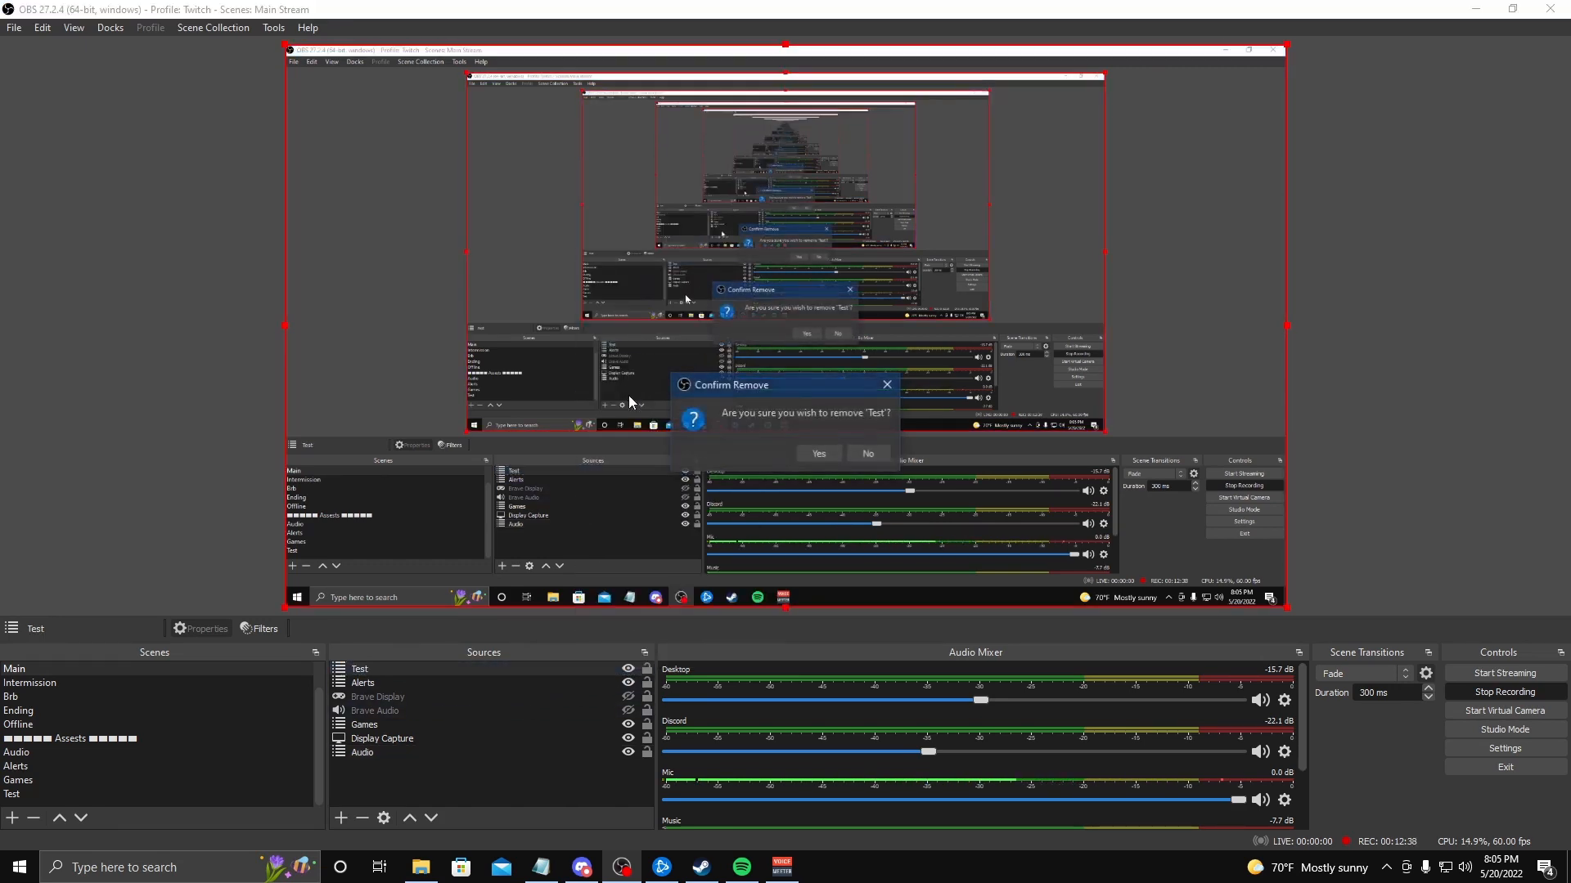
left_click(815, 453)
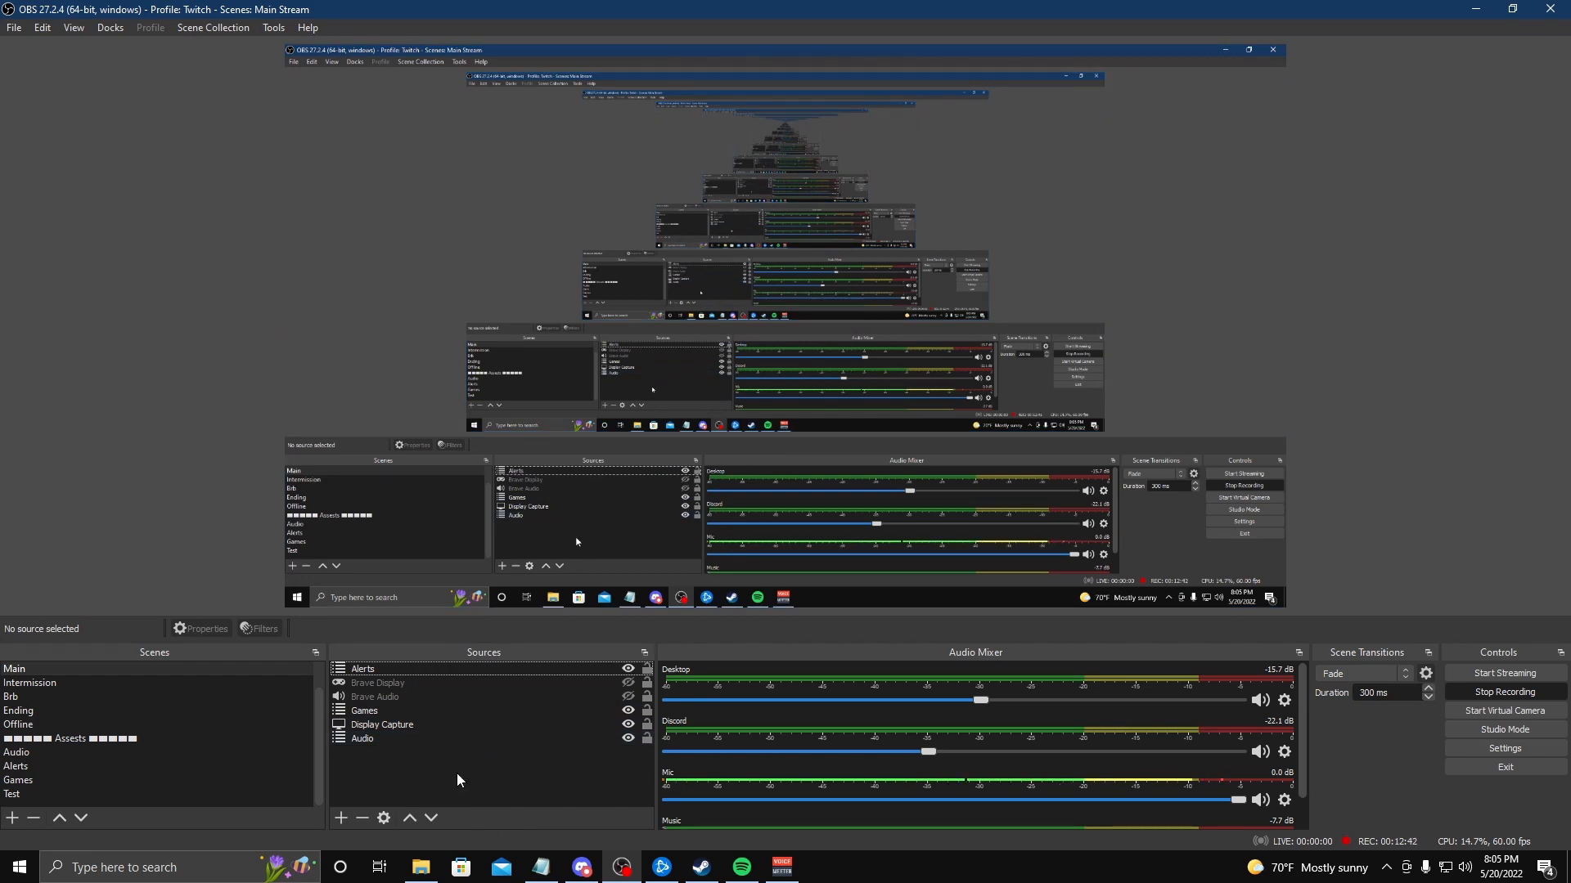
Open the Test scene and add a new visible Game Capture source named Dead By Daylight
left_click(43, 794)
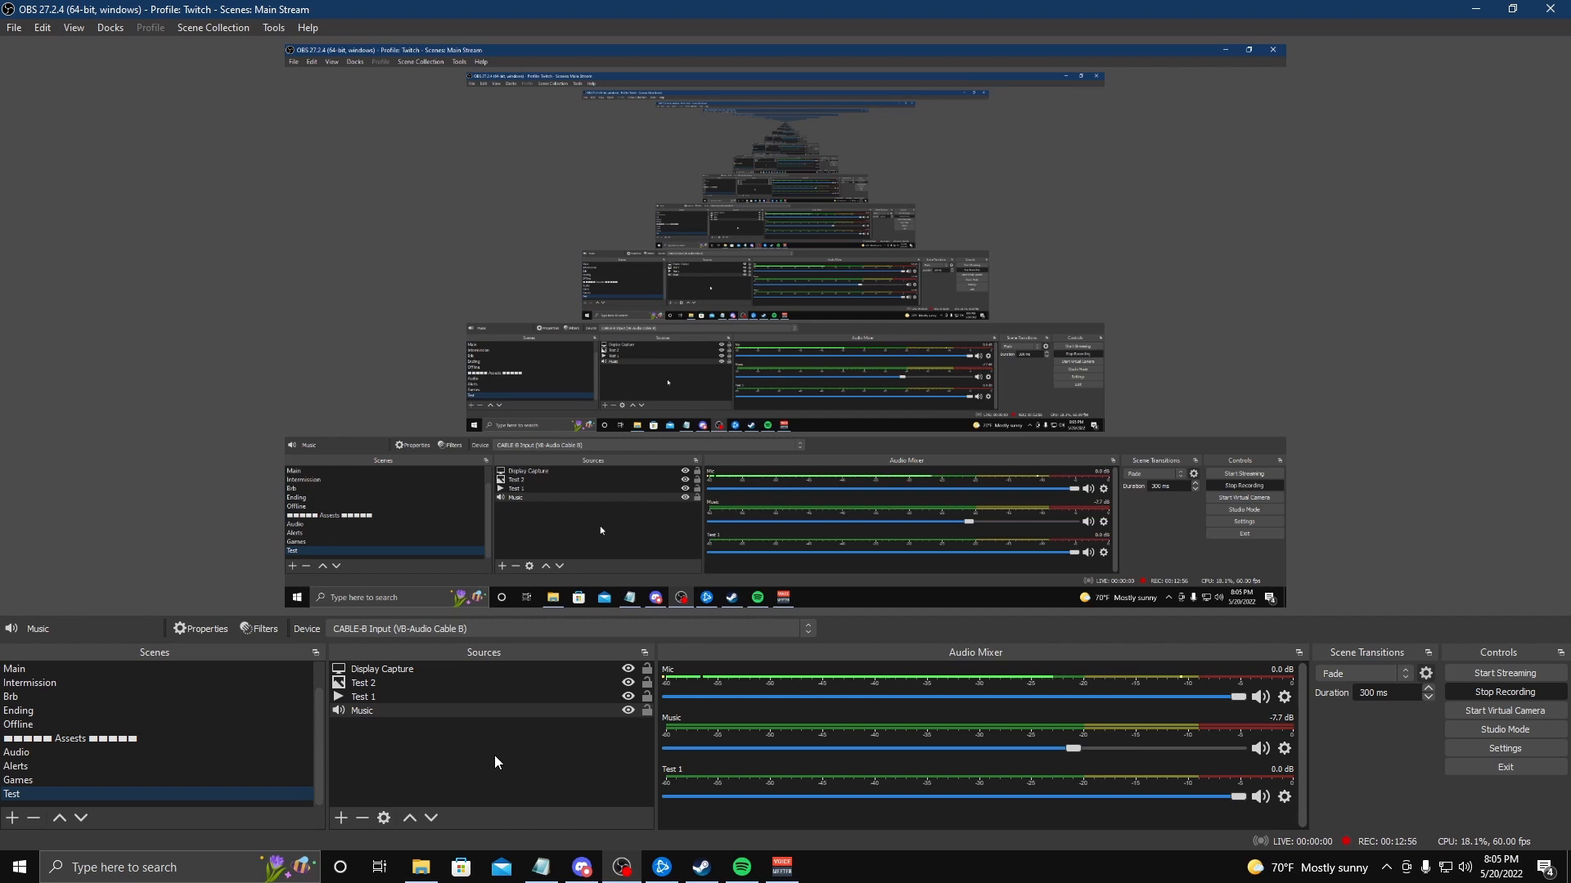
left_click(340, 816)
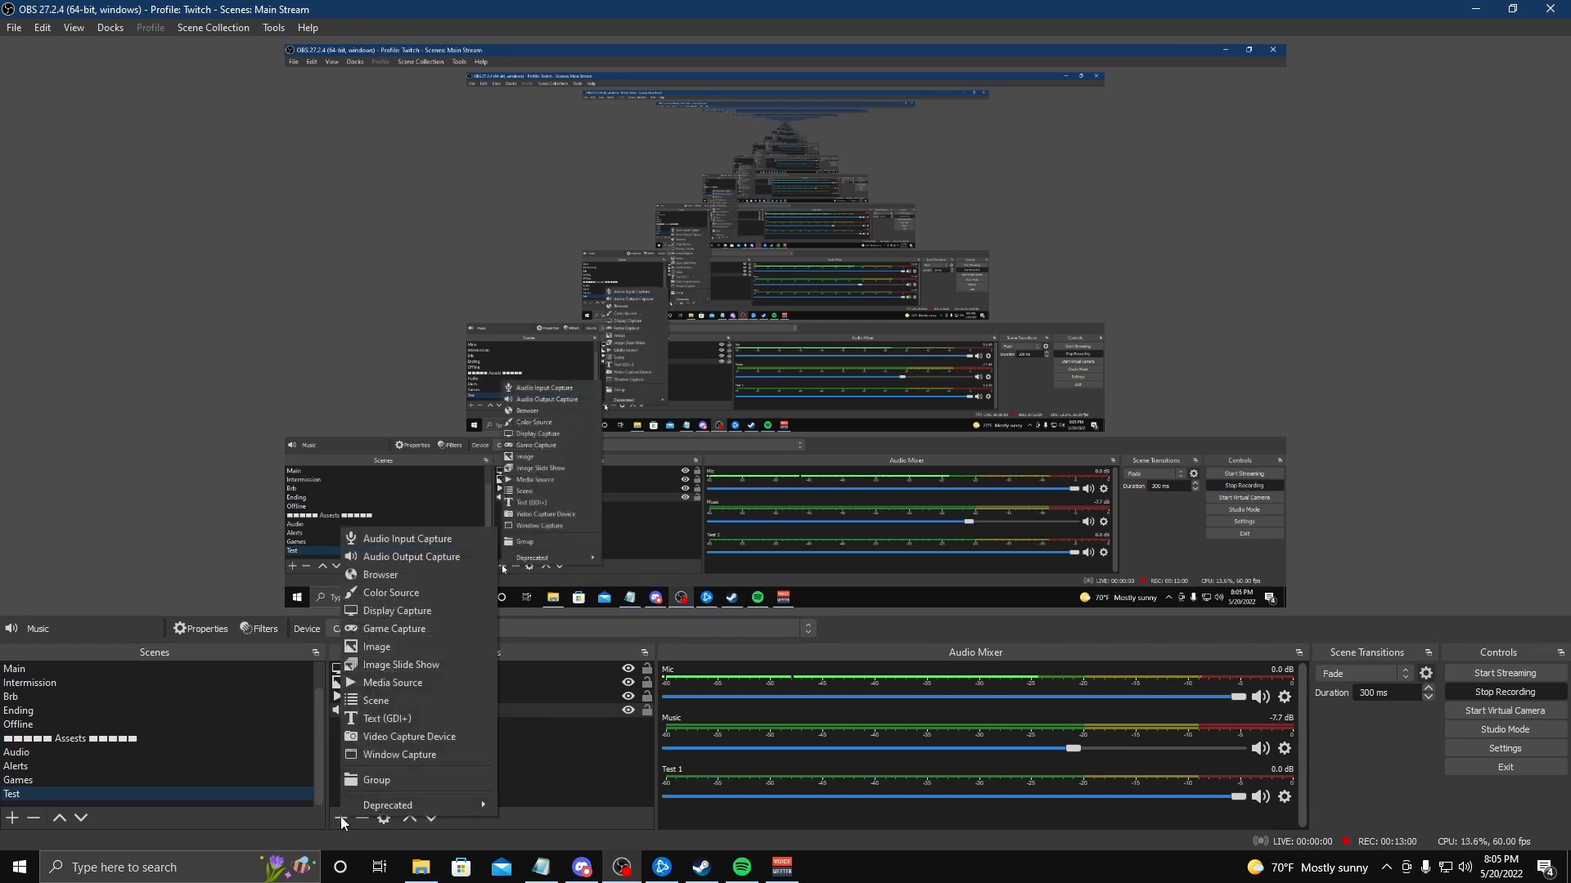
left_click(398, 630)
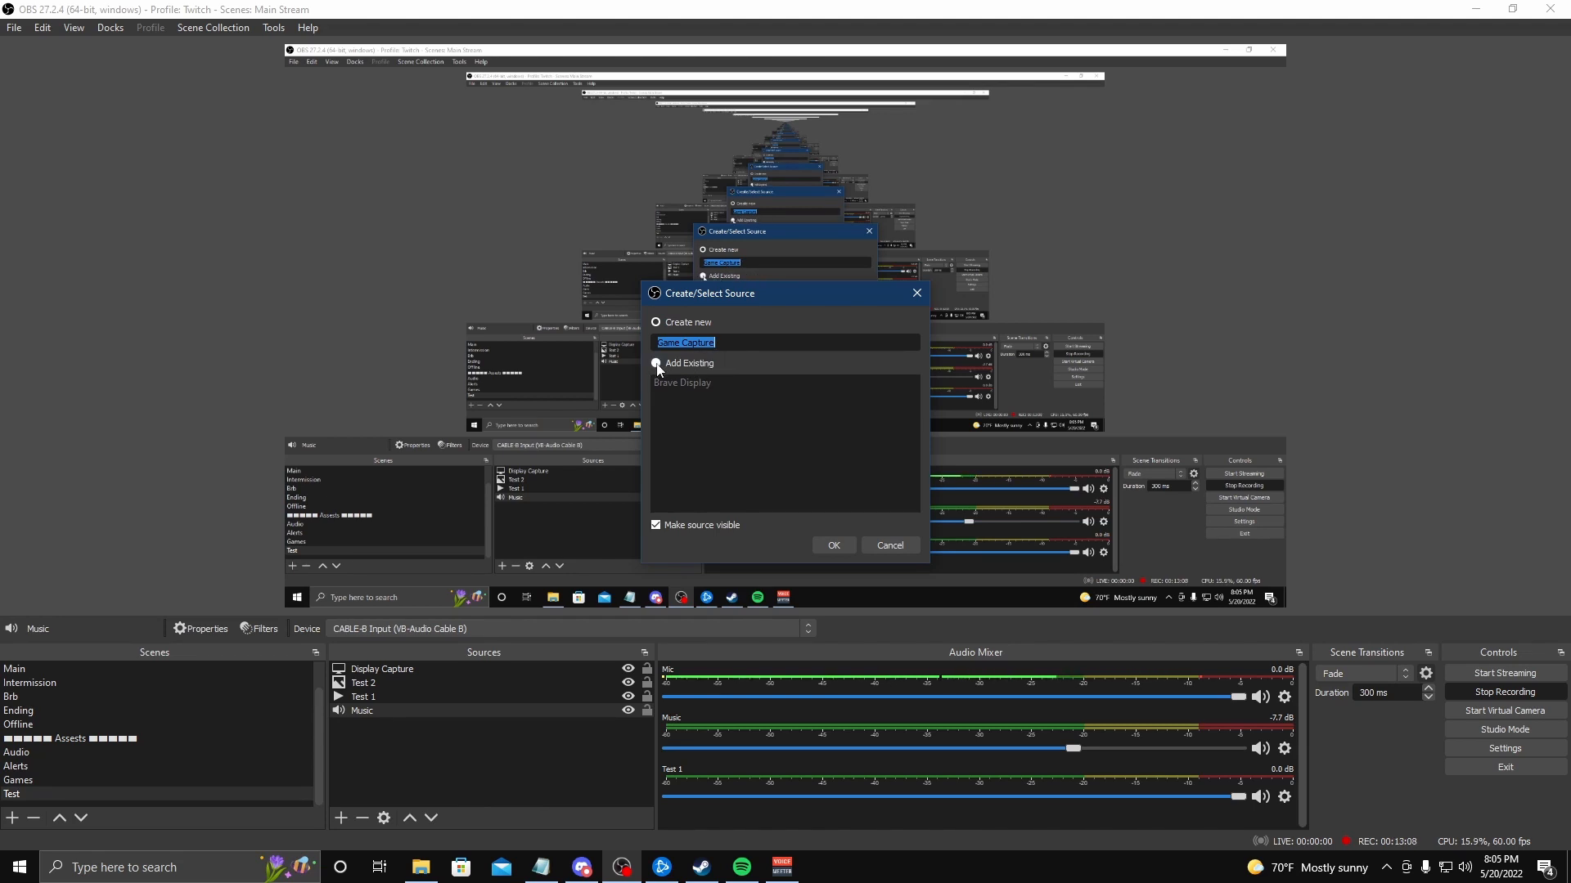
type("D")
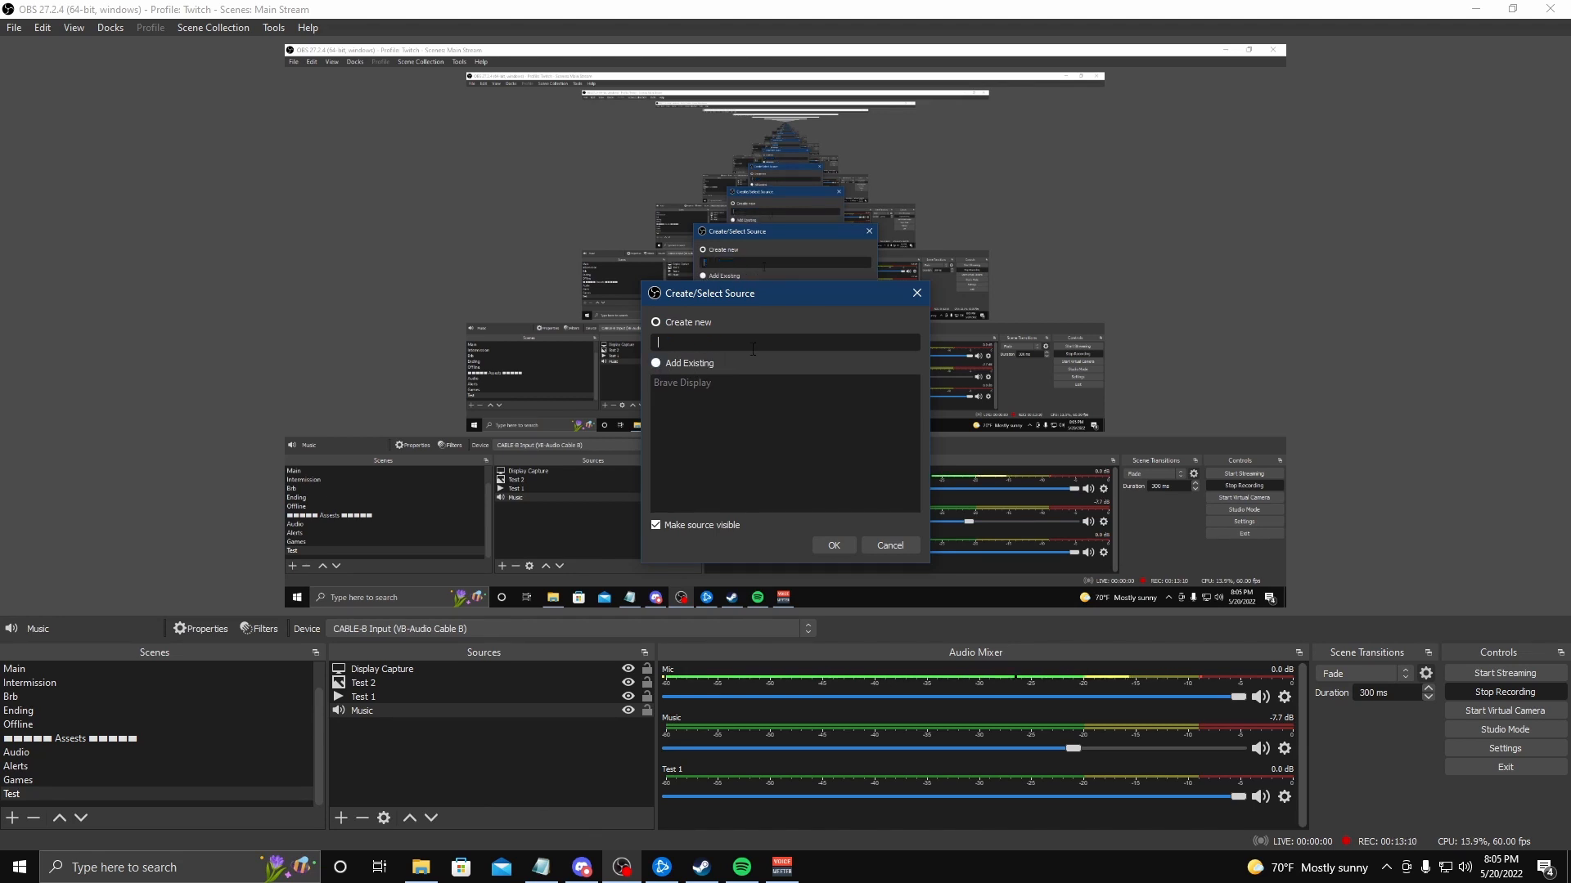
type("ead by d")
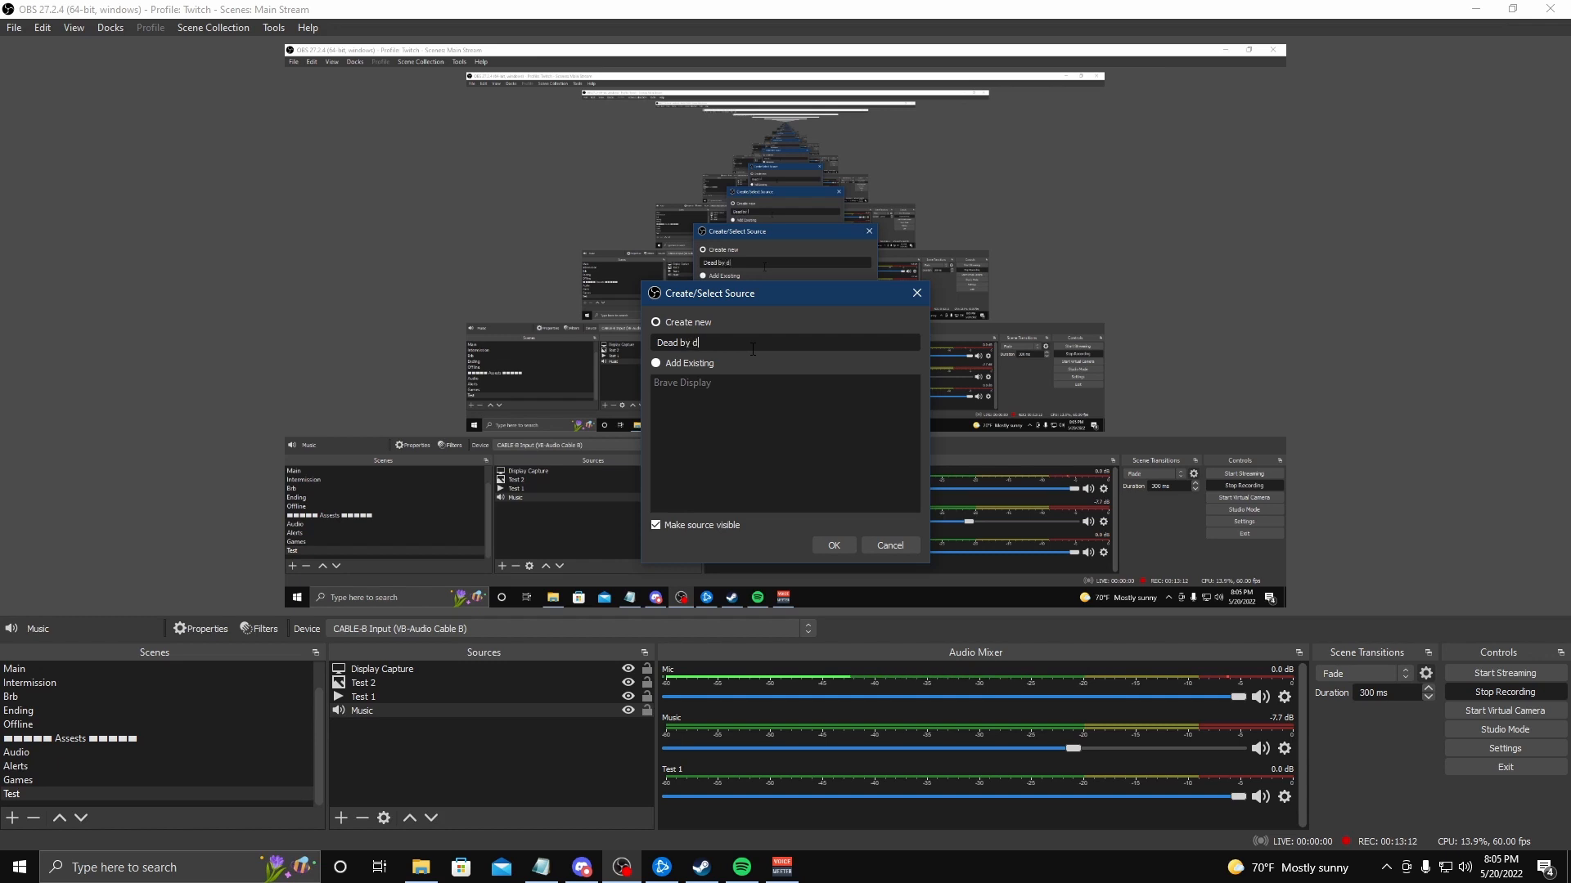
type("aylight")
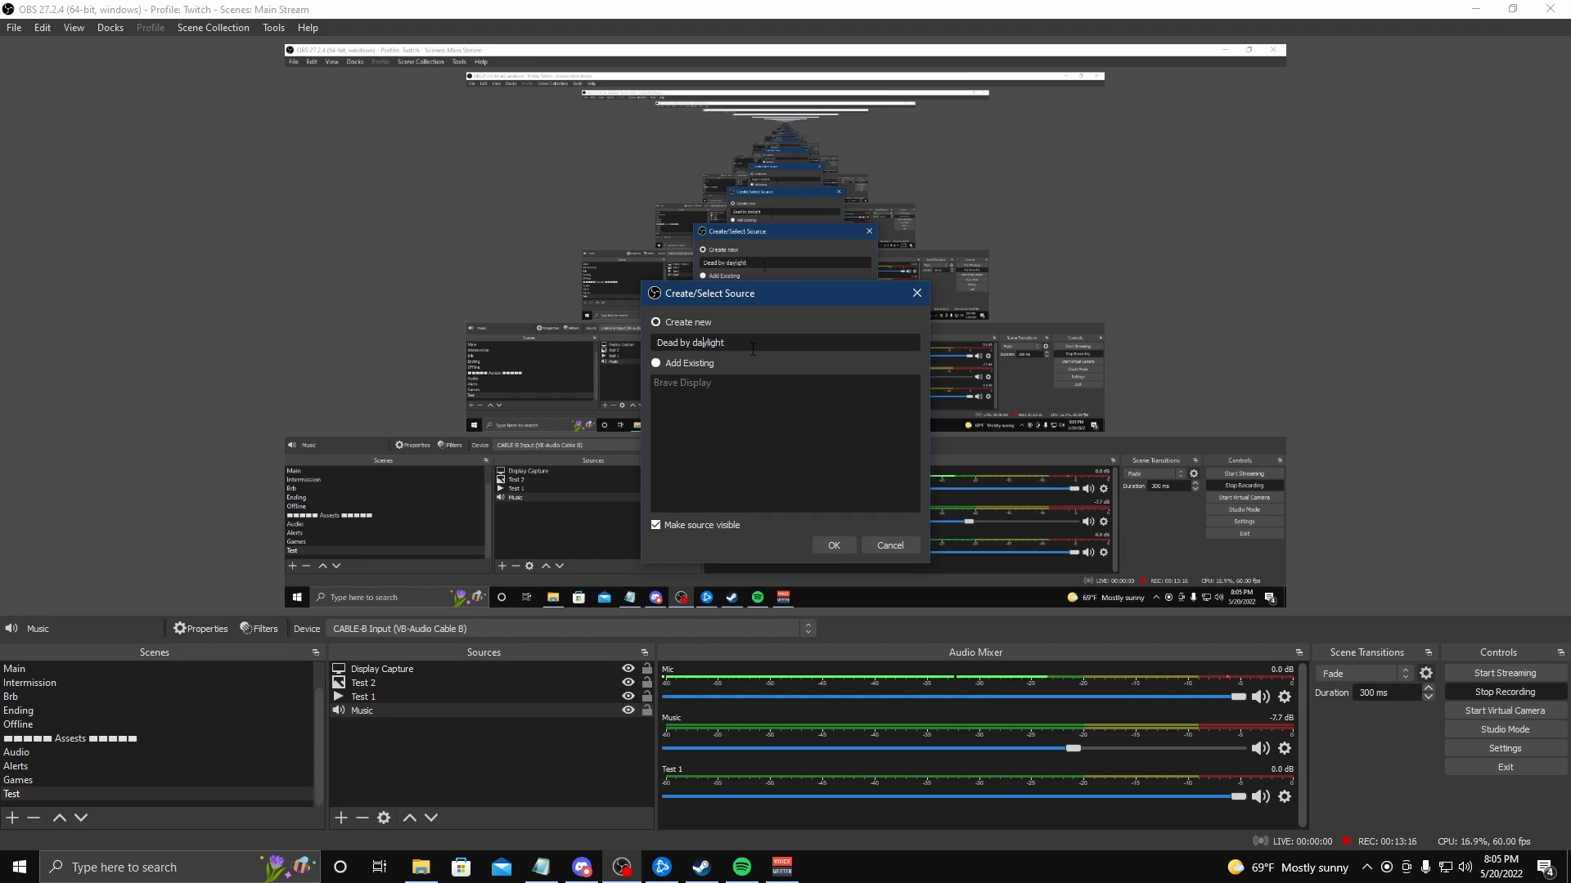
key("BackSpace")
type("D")
key("Left")
key("Left")
key("Left")
key("BackSpace")
type("B")
left_click(839, 545)
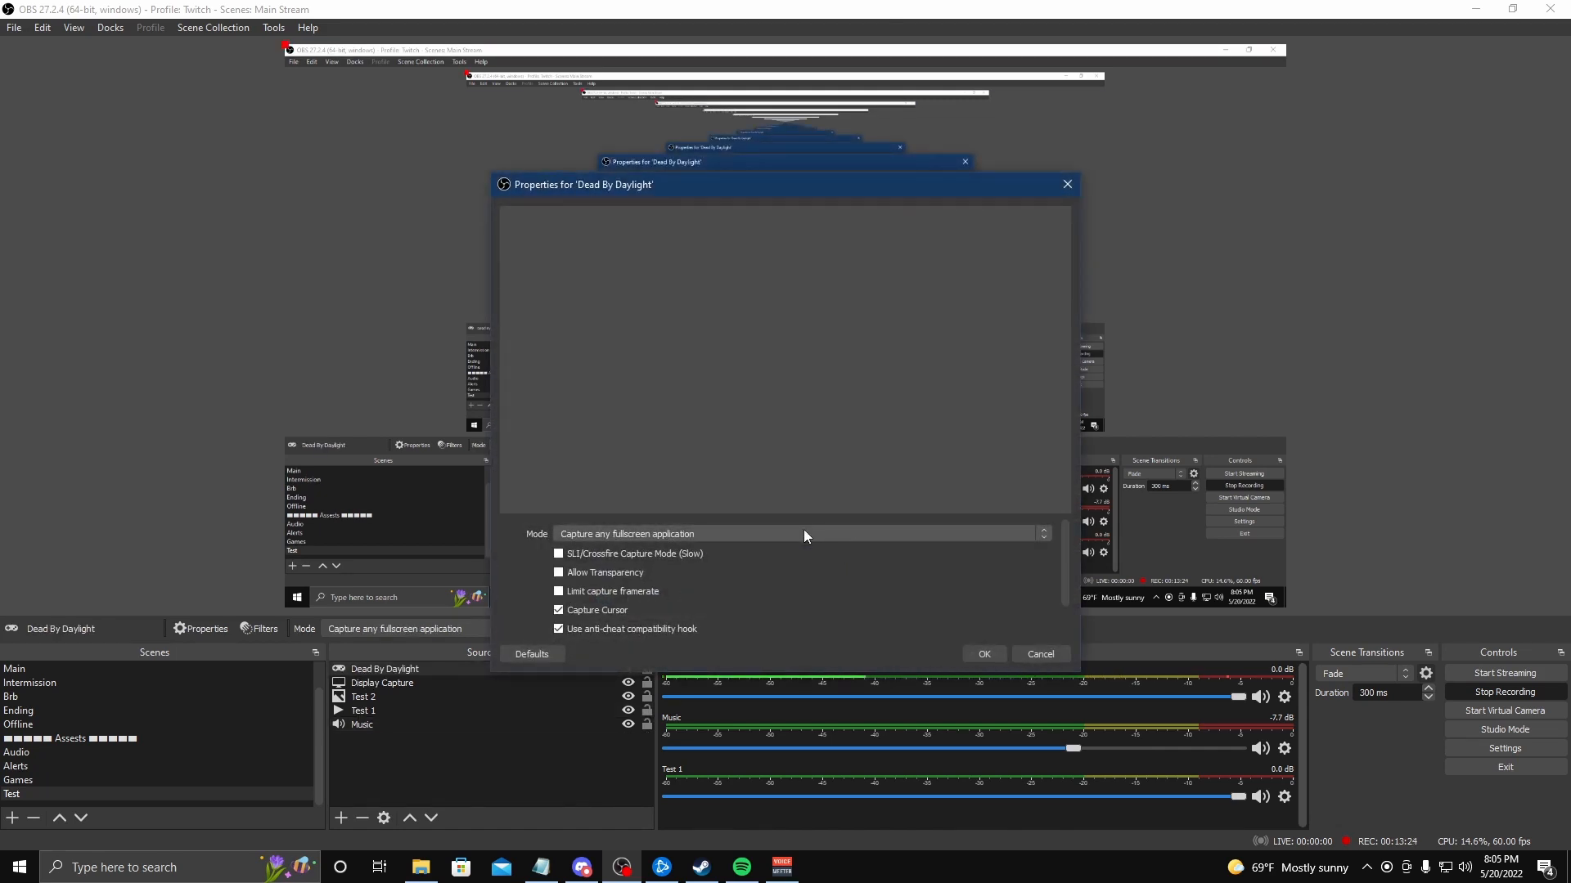
Set the Dead By Daylight capture mode to Capture specific window without choosing a window, and move the source below Display Capture
left_click(803, 532)
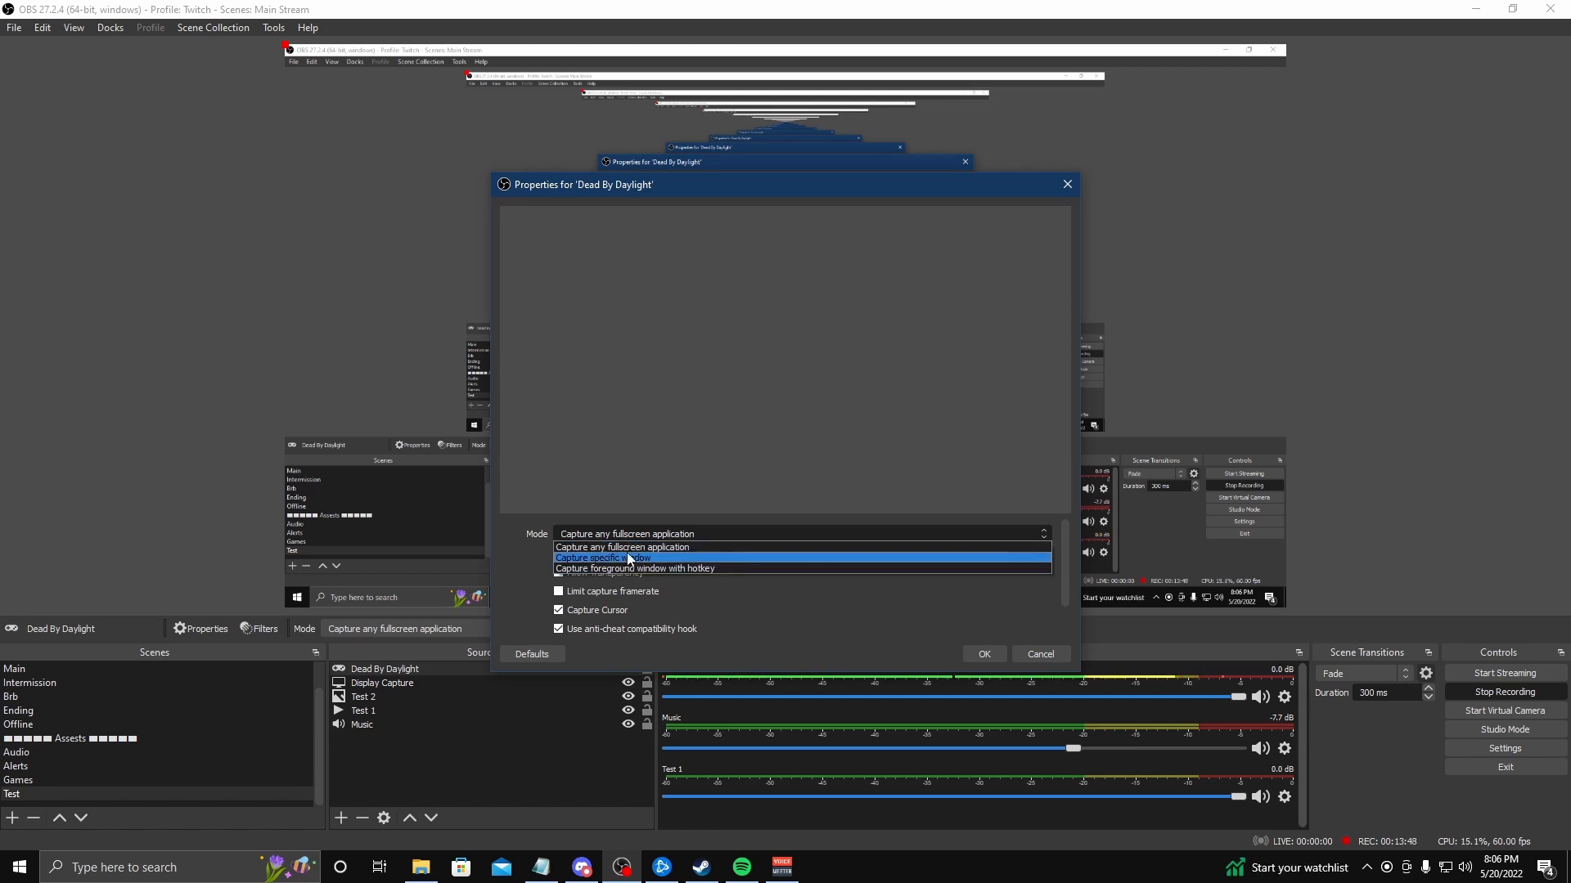
left_click(737, 557)
left_click(697, 557)
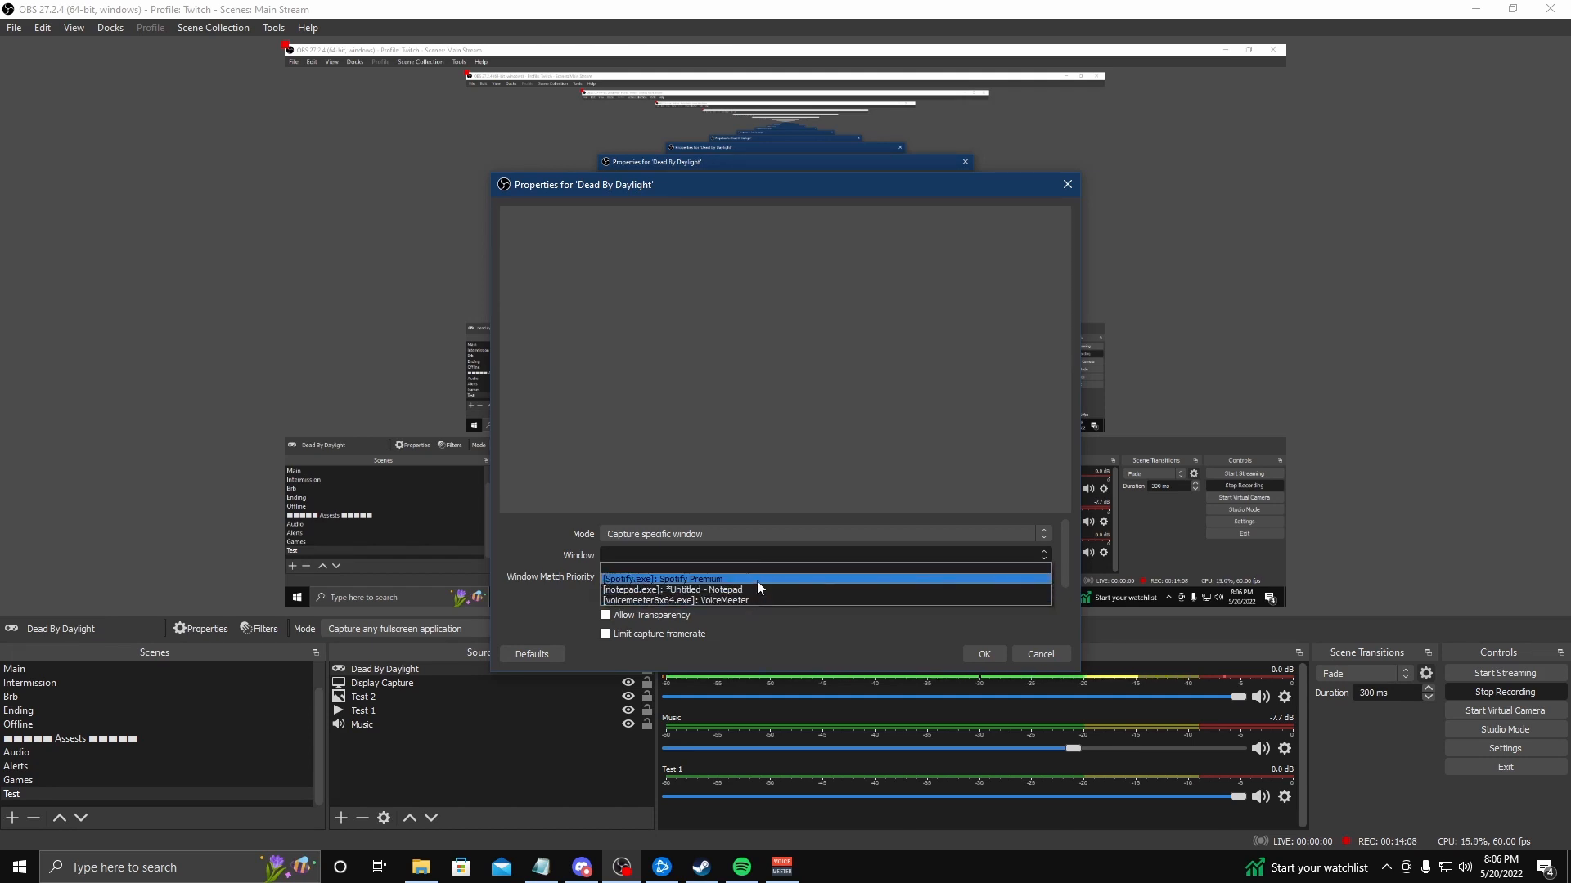
left_click(742, 555)
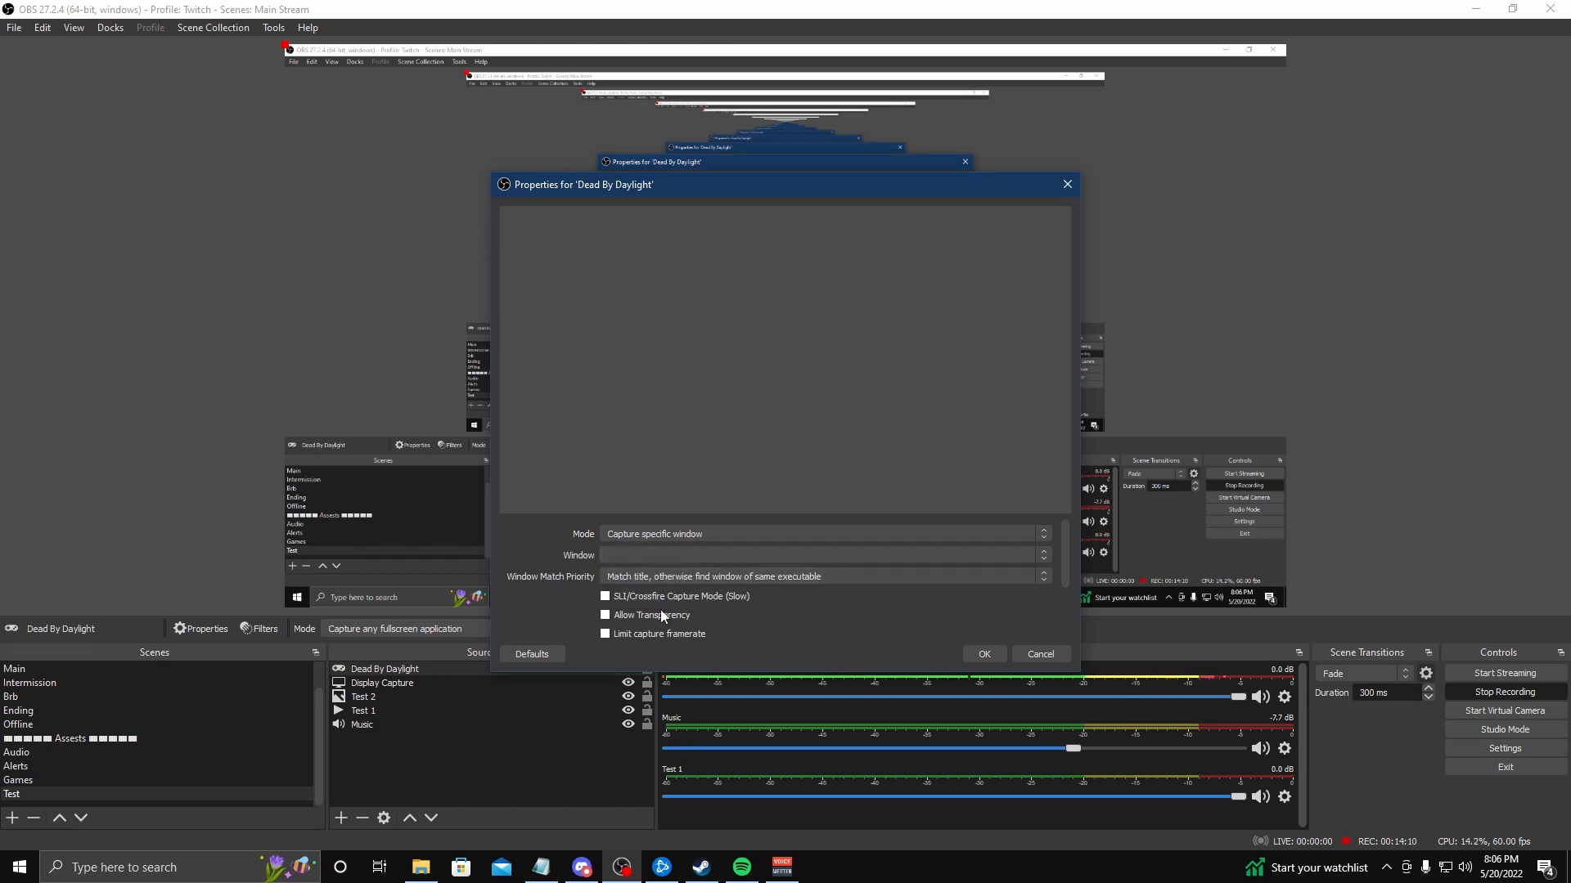
left_click(985, 654)
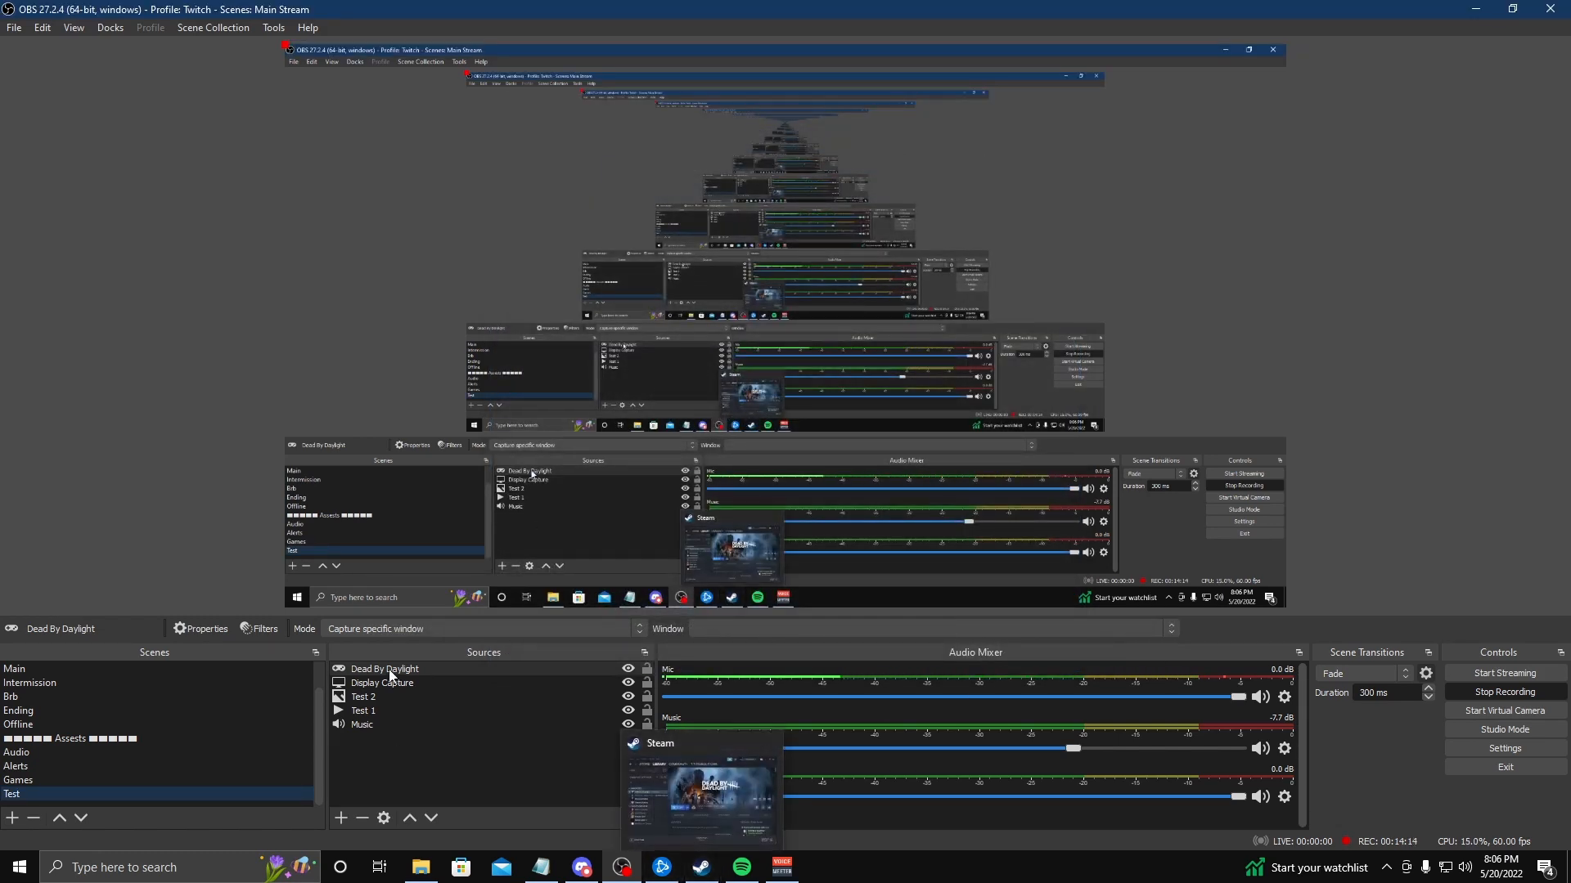
left_click_drag(396, 674, 394, 684)
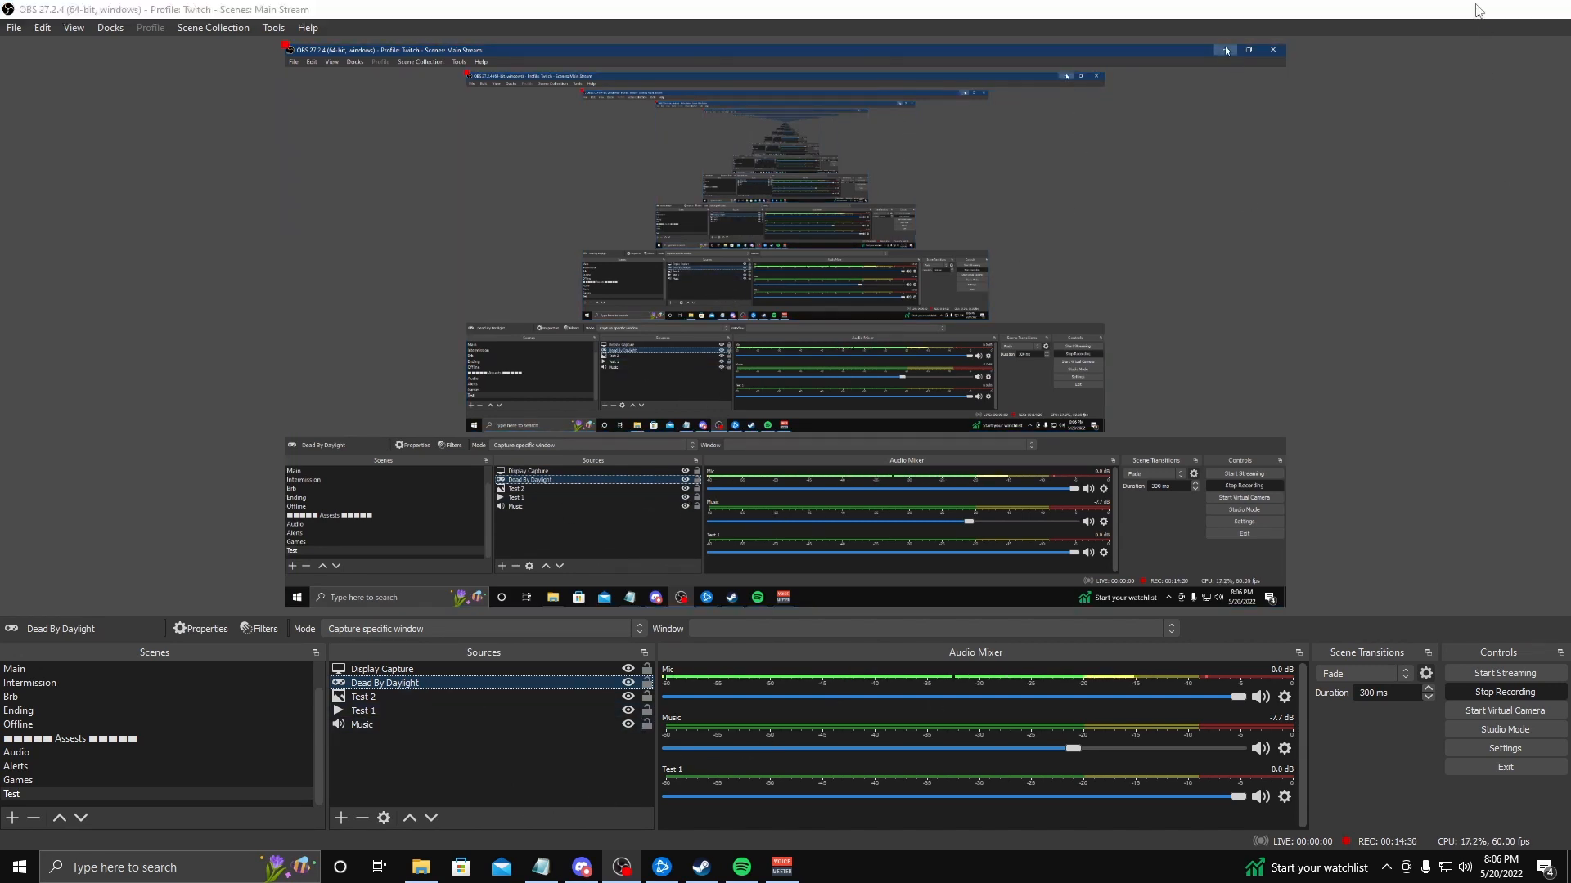
Switch to Steam, launch Dead by Daylight from the library, minimise Steam, and return to OBS Studio once the game has loaded
left_click(1474, 9)
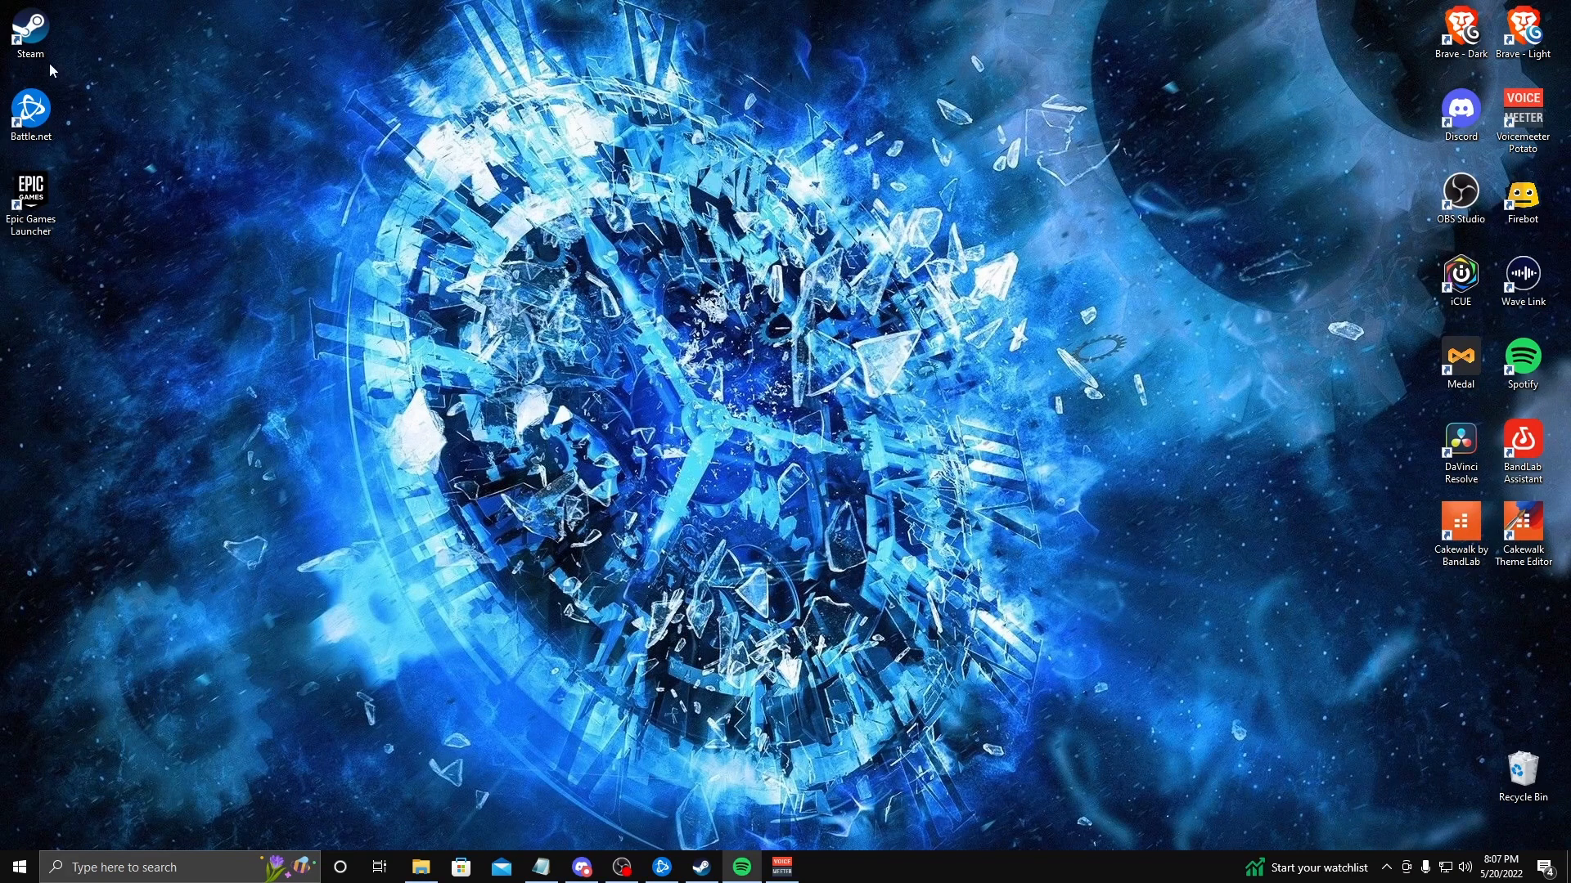
left_click(701, 867)
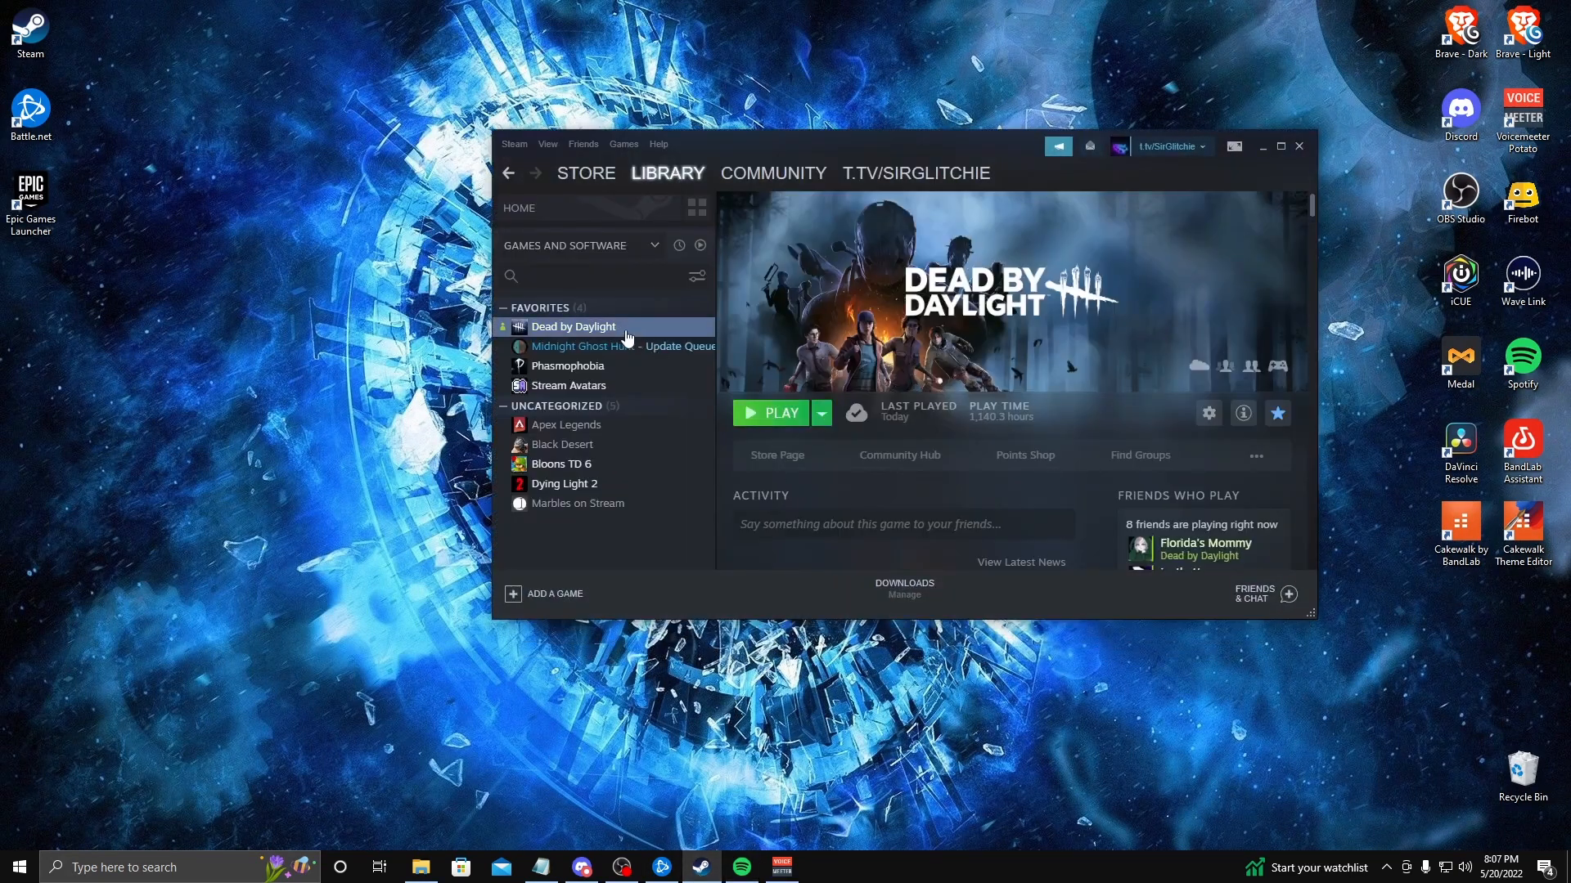
left_click(777, 417)
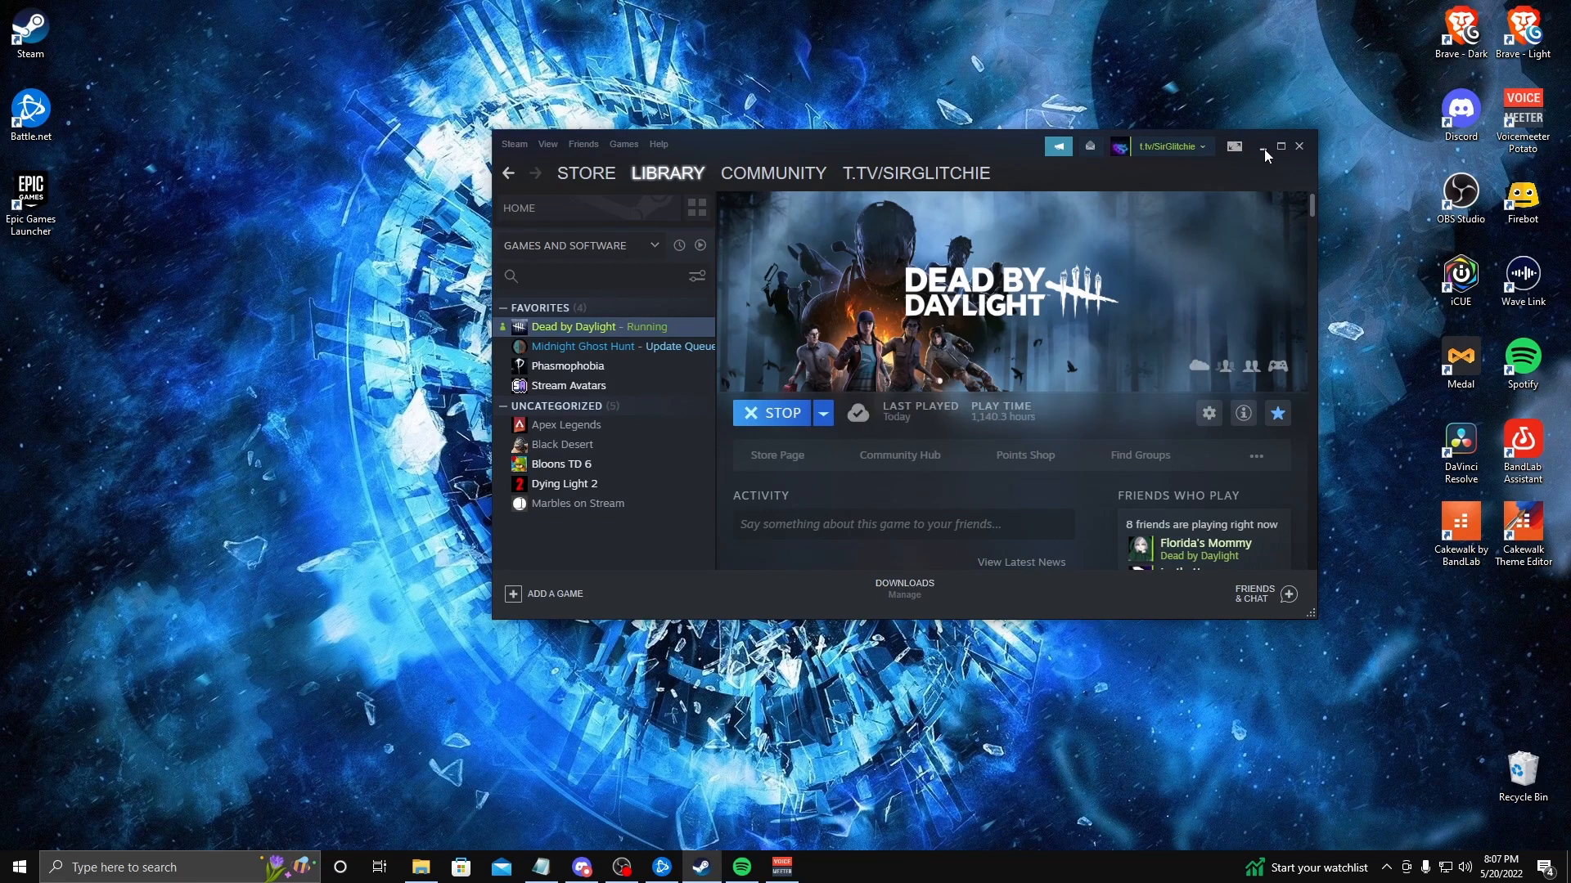
left_click(1263, 148)
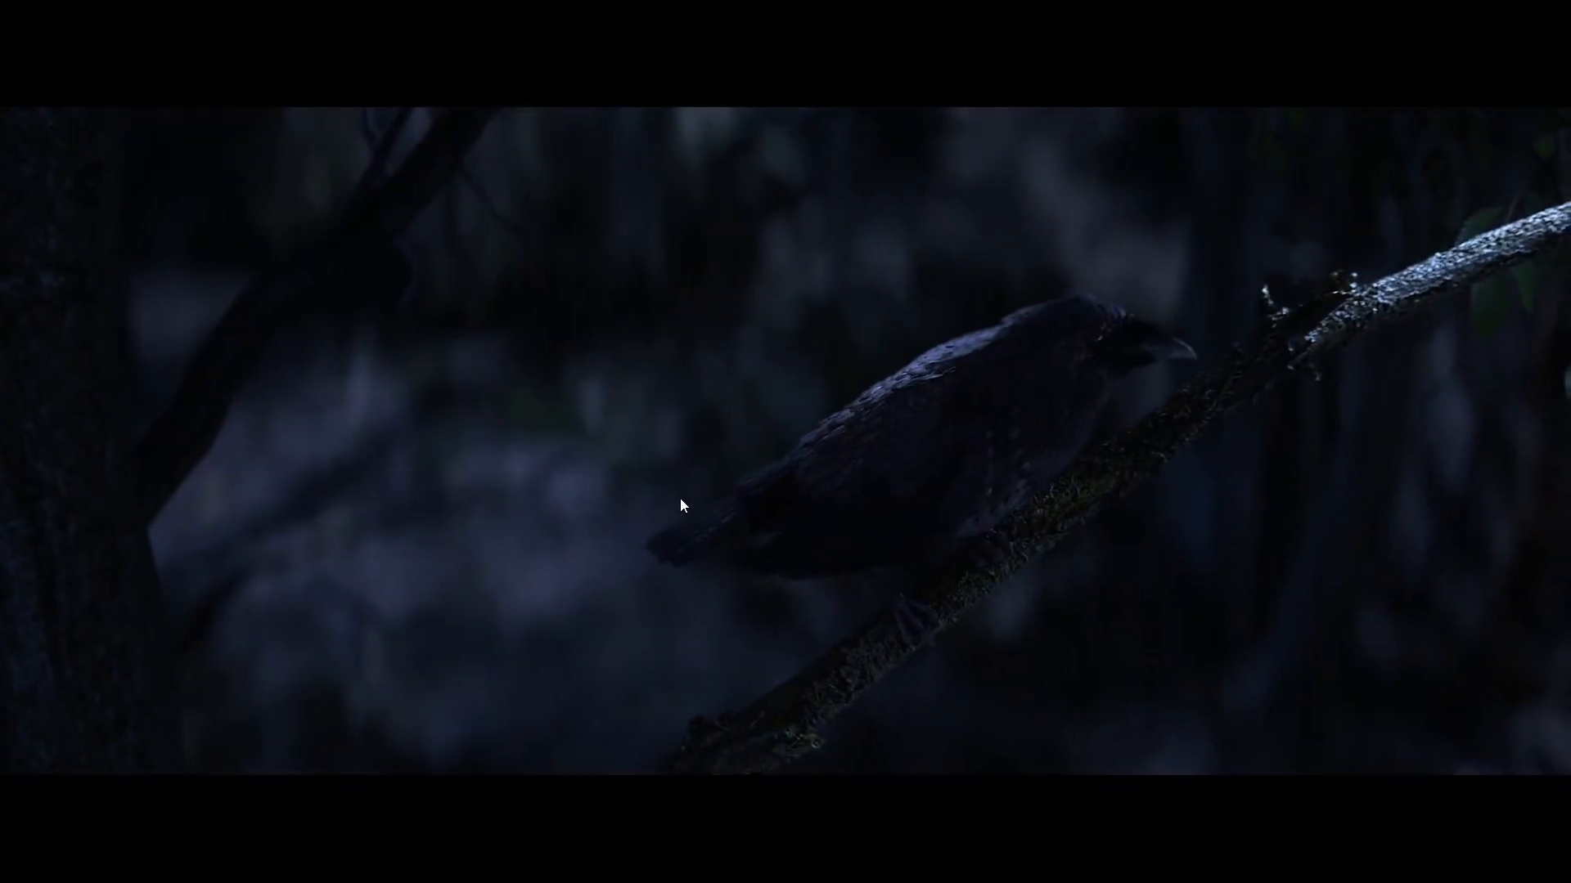
key("super")
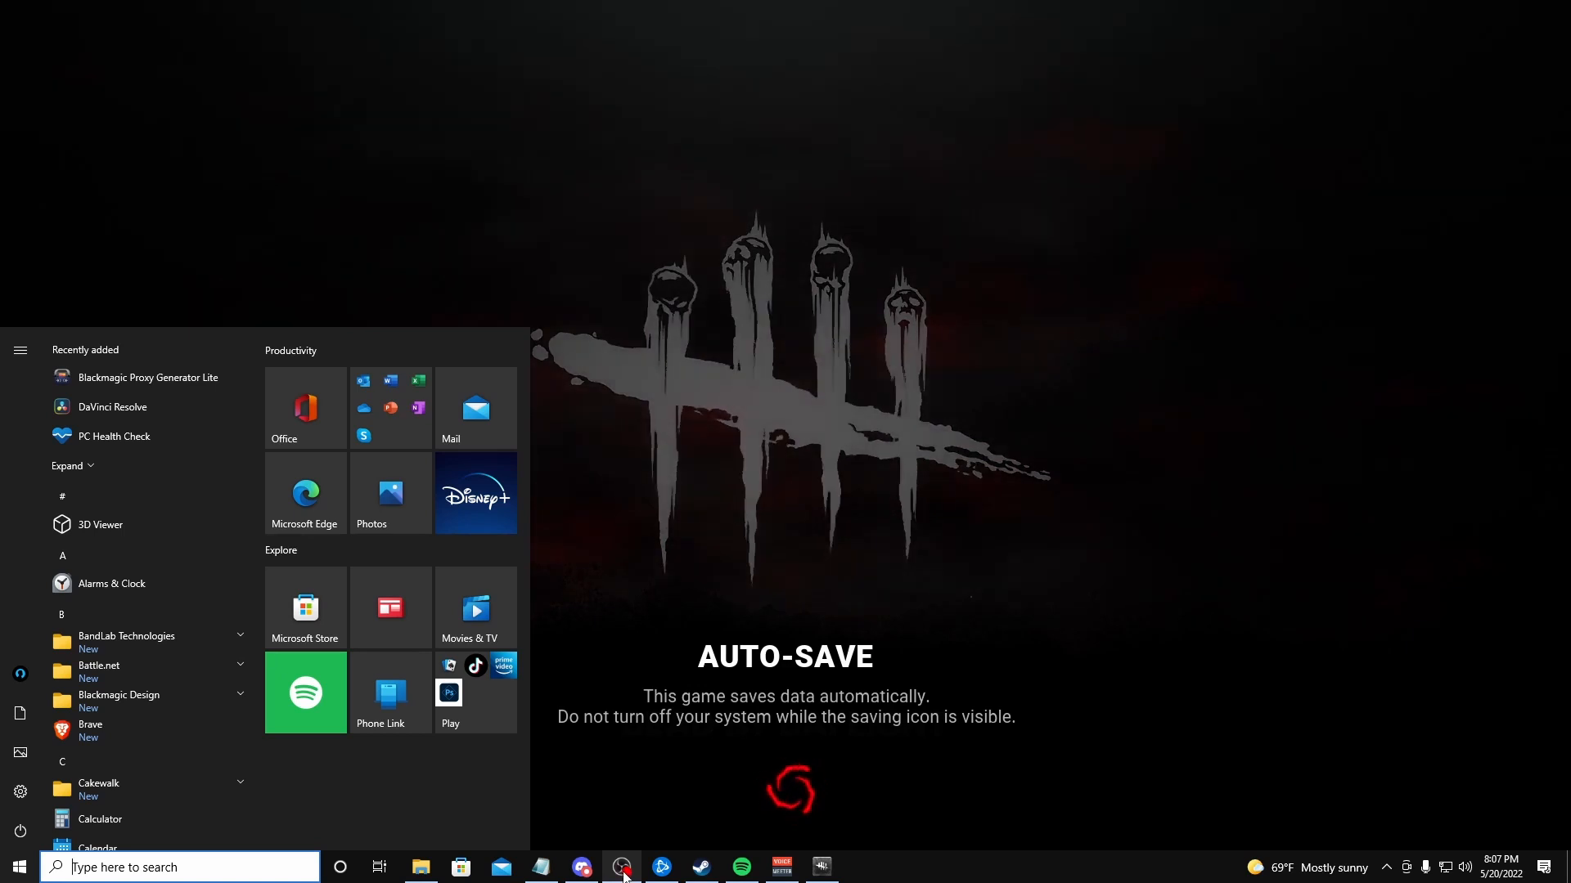
mouse_move(629, 875)
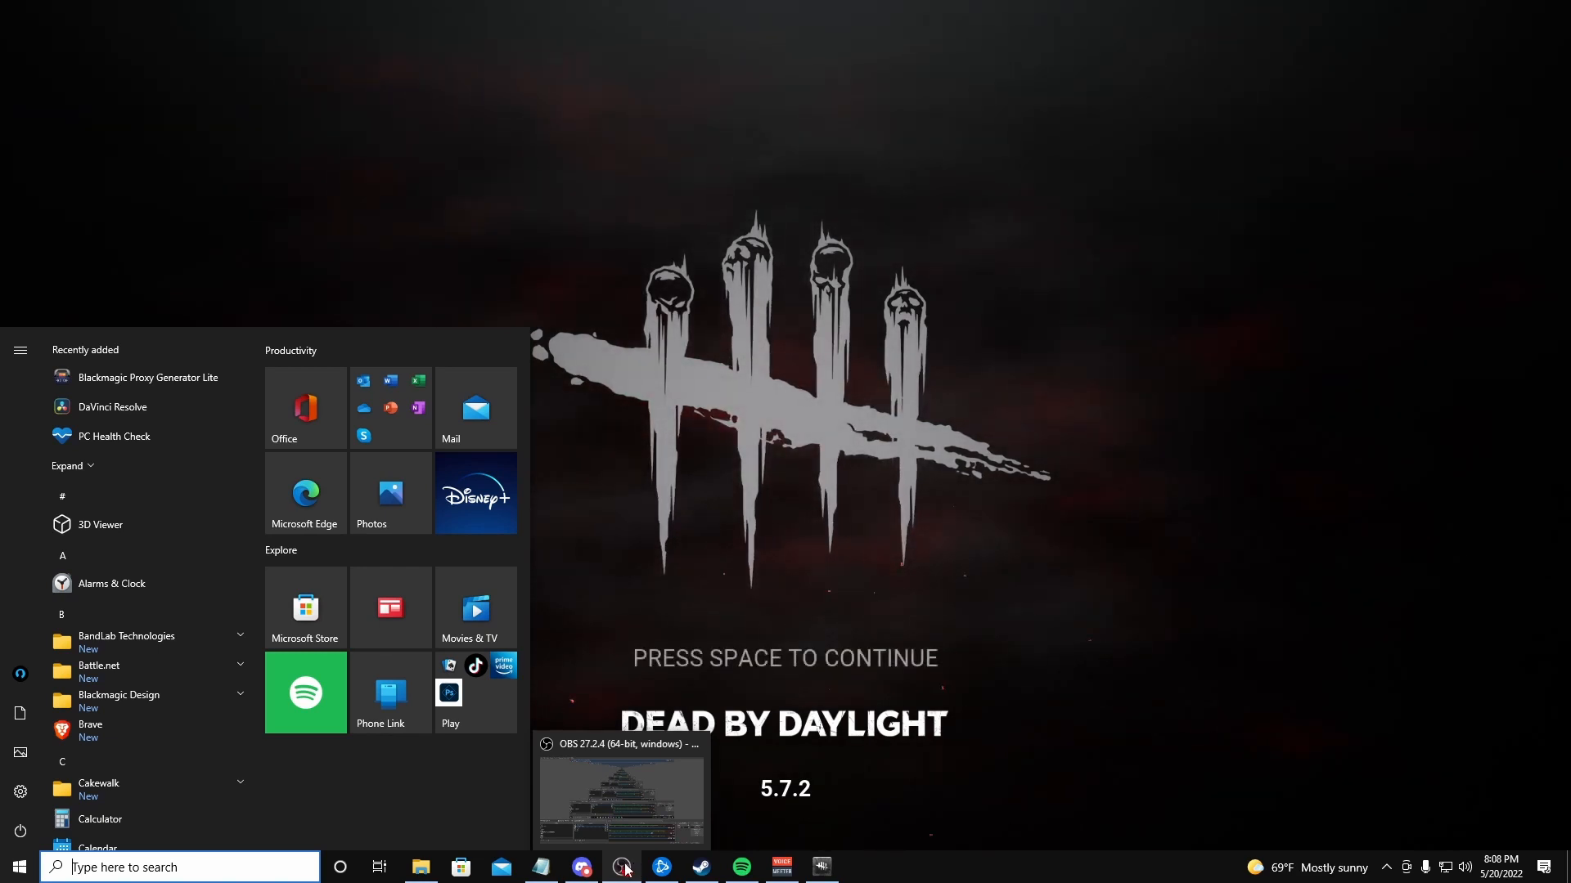
left_click(624, 867)
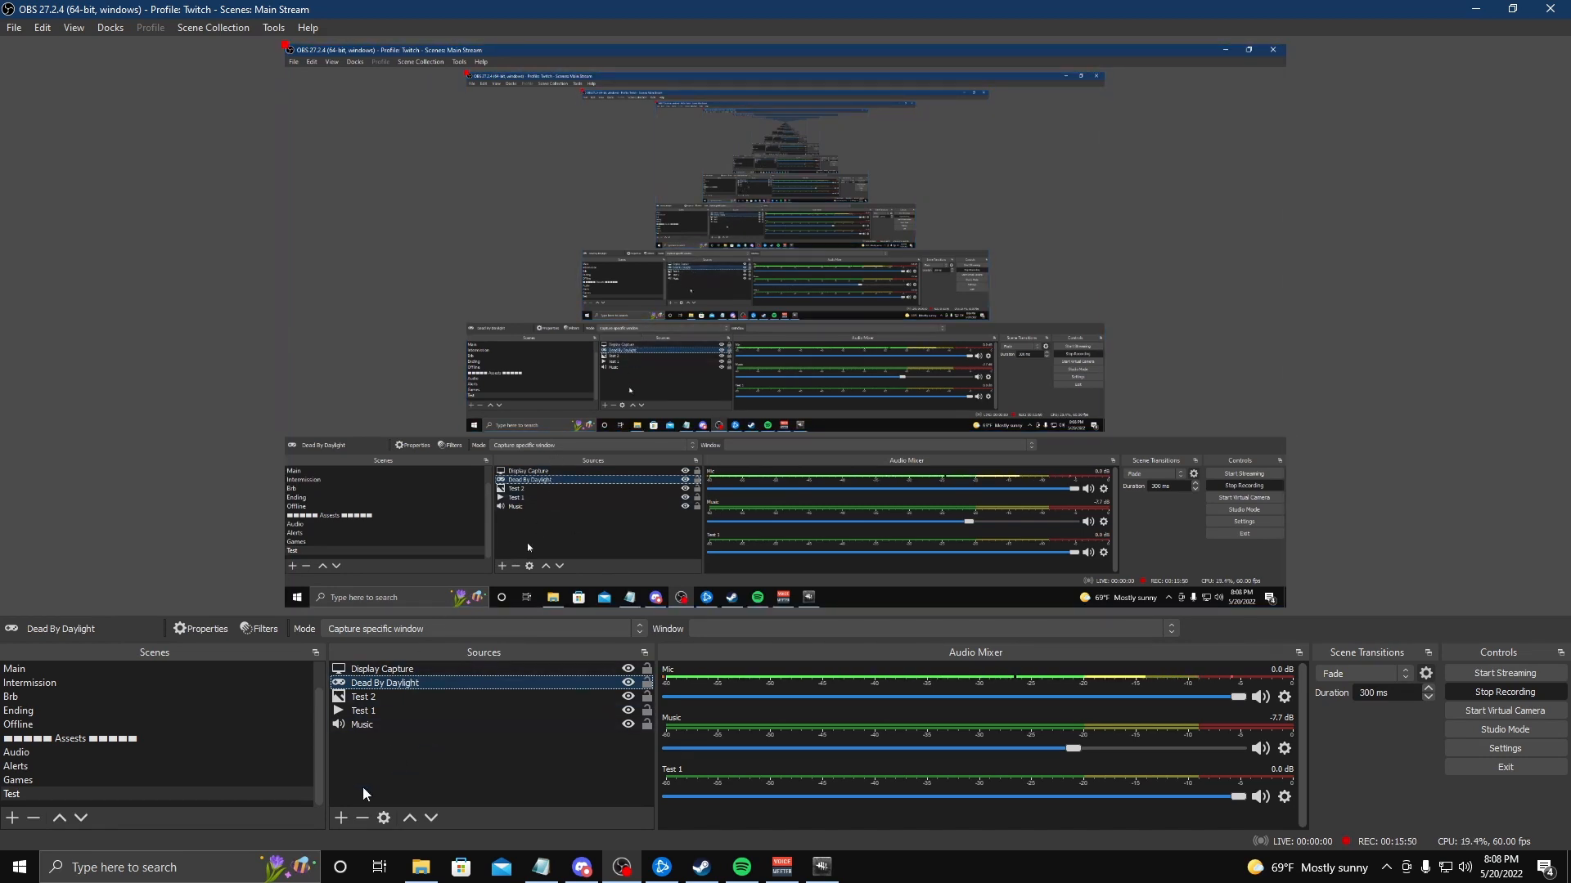
Set the Dead By Daylight source to capture the window [DeadByDaylight-Win64-Shipping.exe]: DeadByDaylight and save its properties
right_click(402, 688)
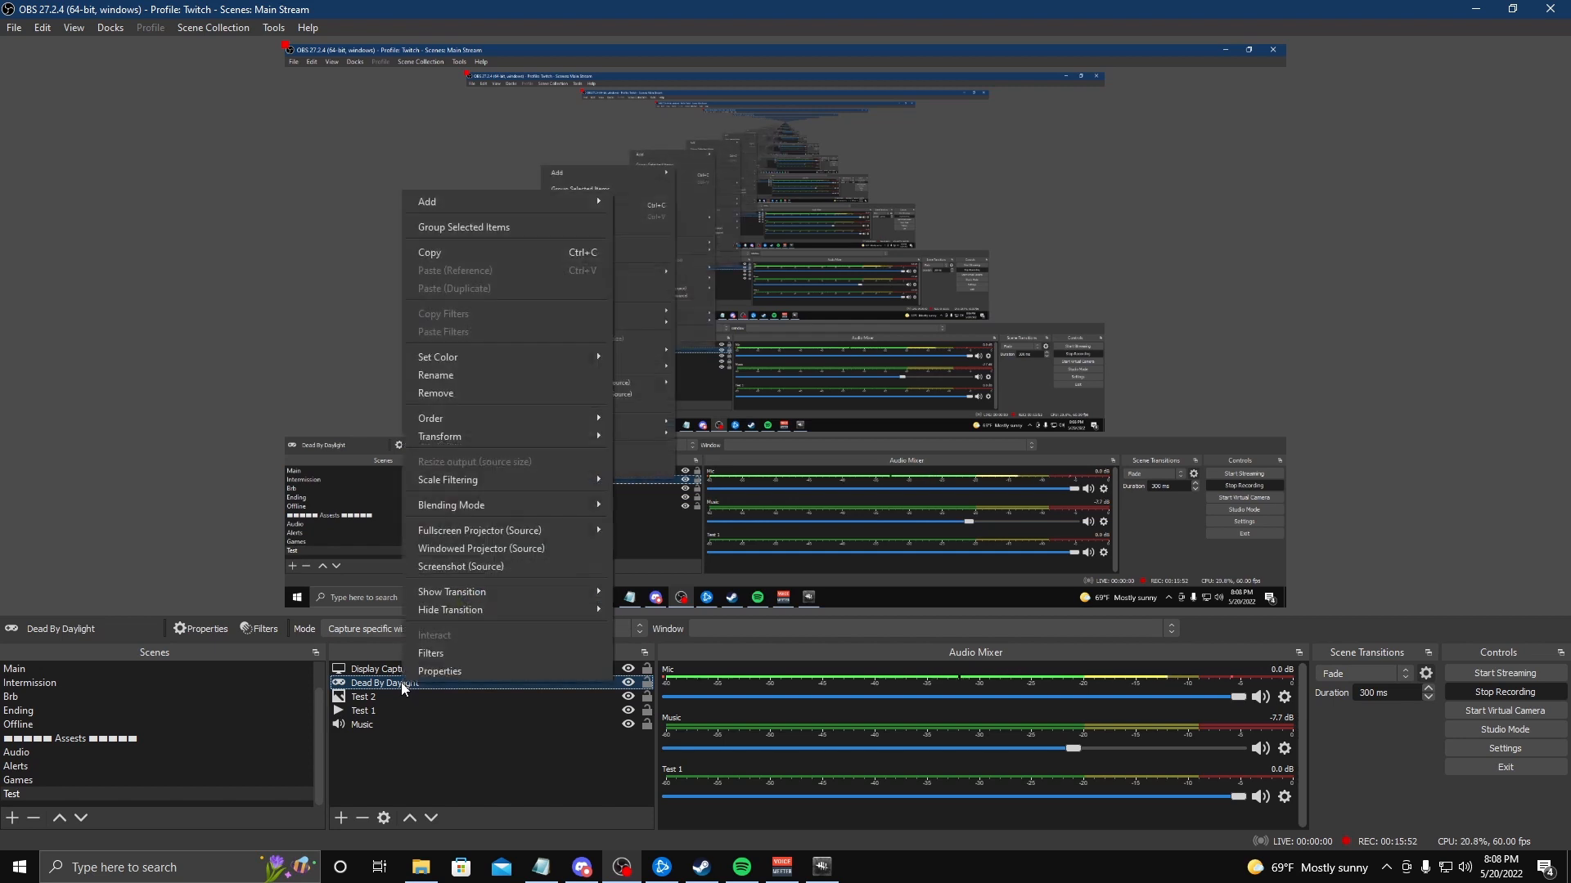
left_click(434, 671)
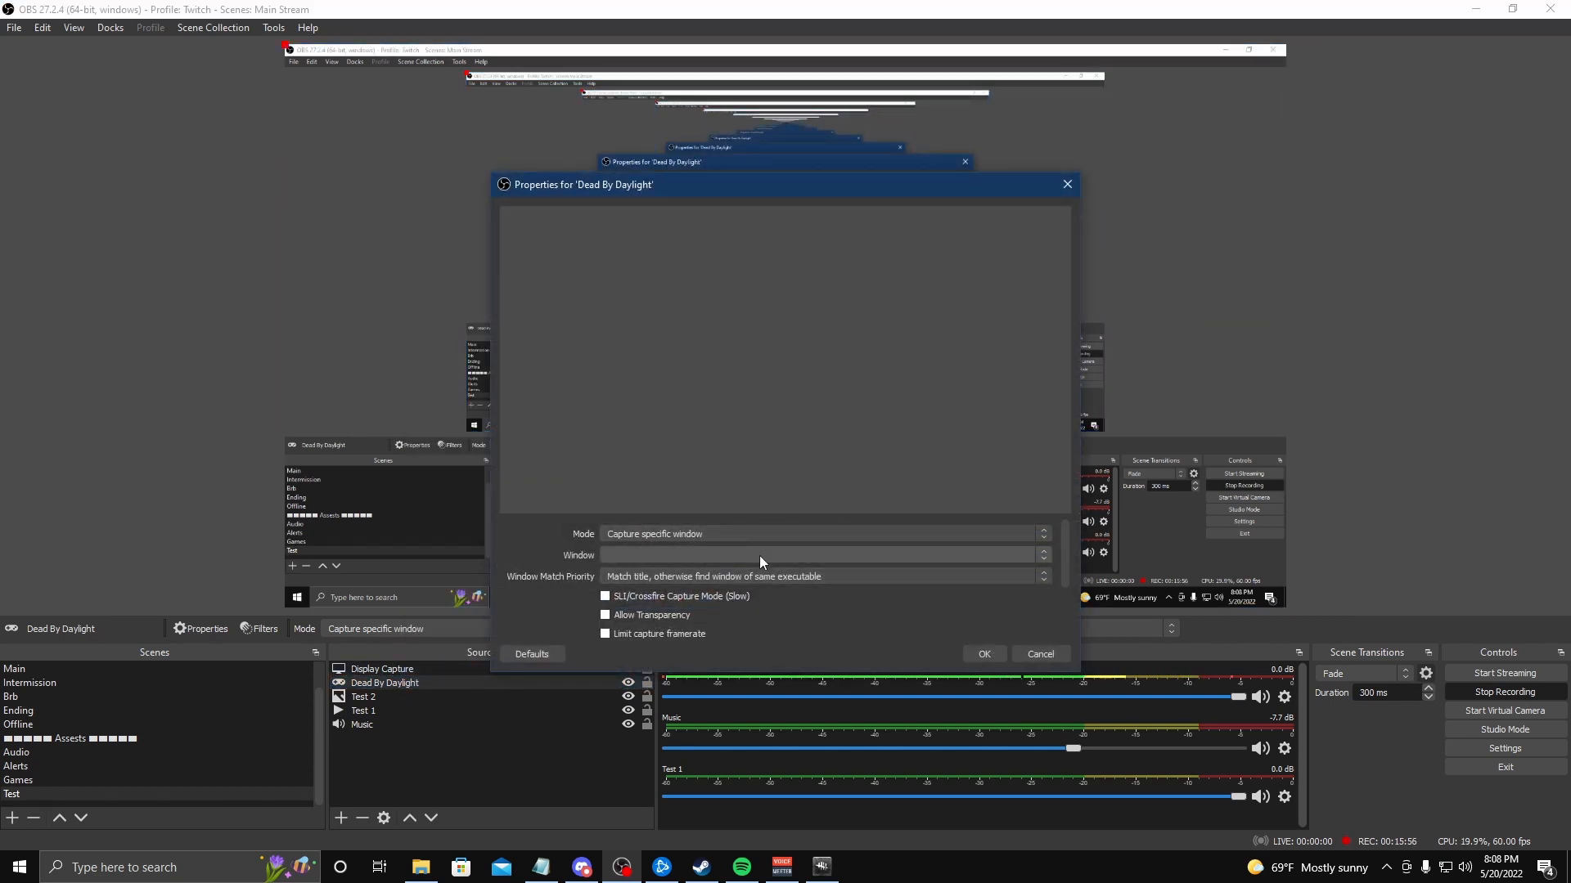
left_click(652, 556)
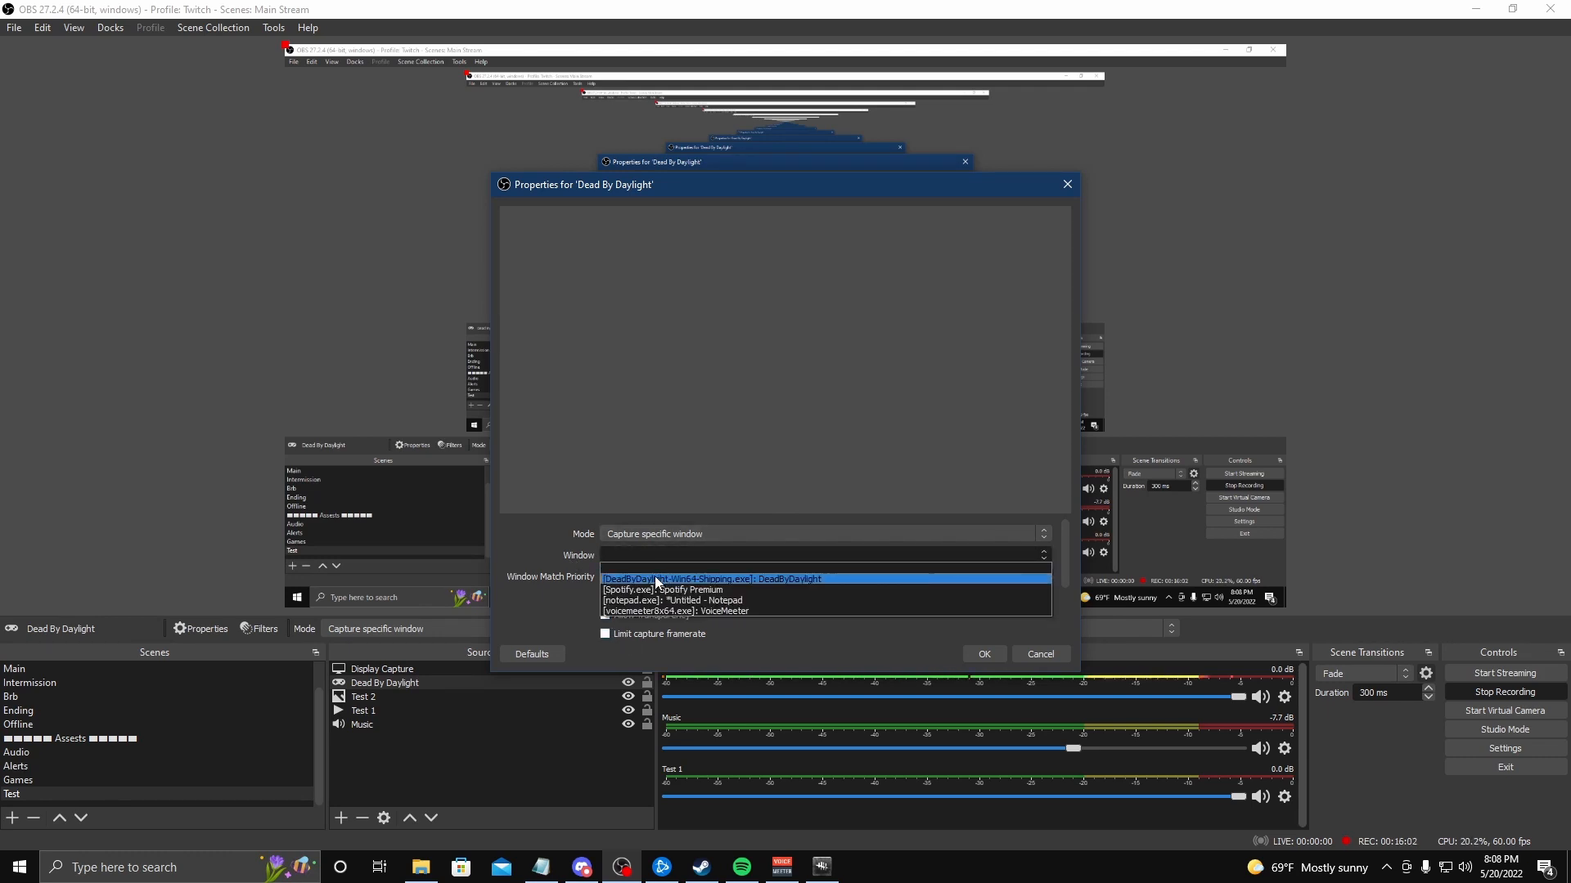
left_click(742, 580)
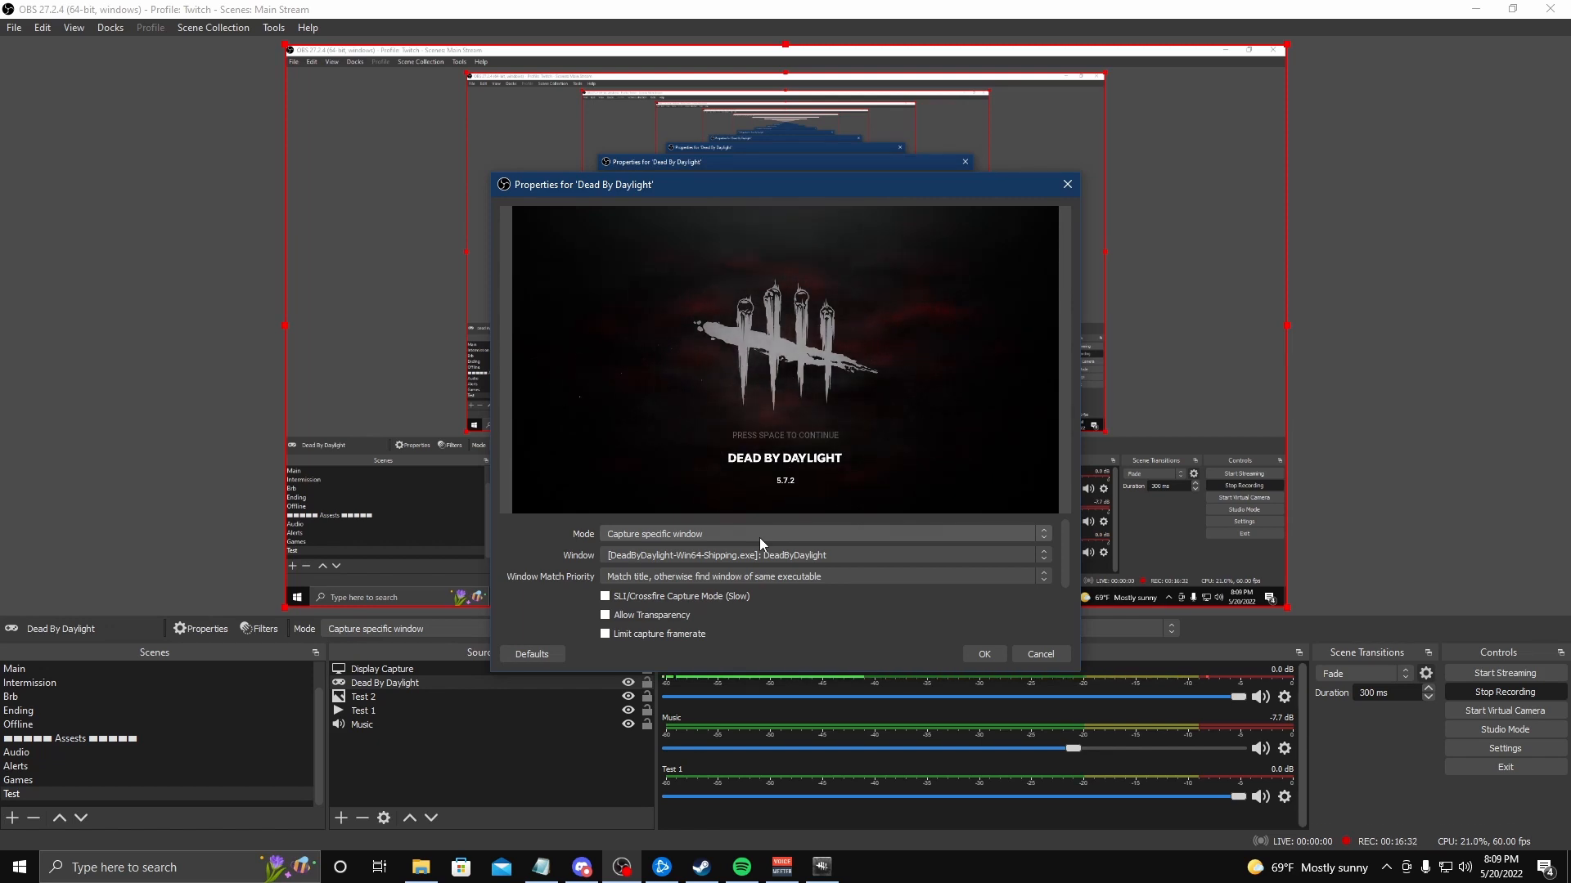
left_click(984, 654)
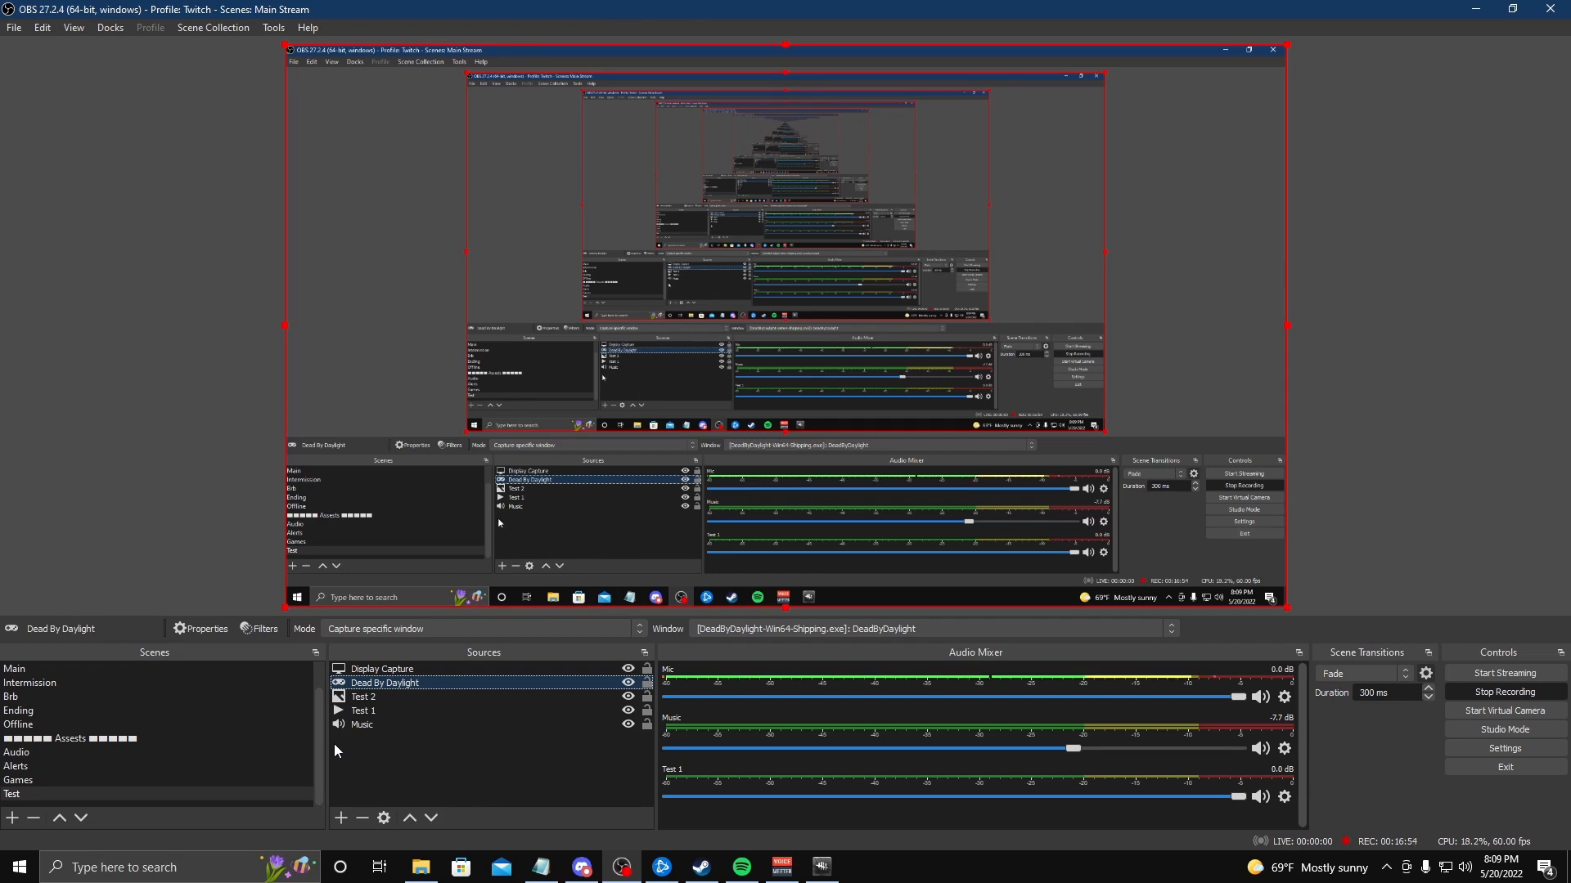
mouse_move(320, 743)
left_mouse_down()
mouse_move(322, 694)
mouse_move(319, 753)
left_mouse_up()
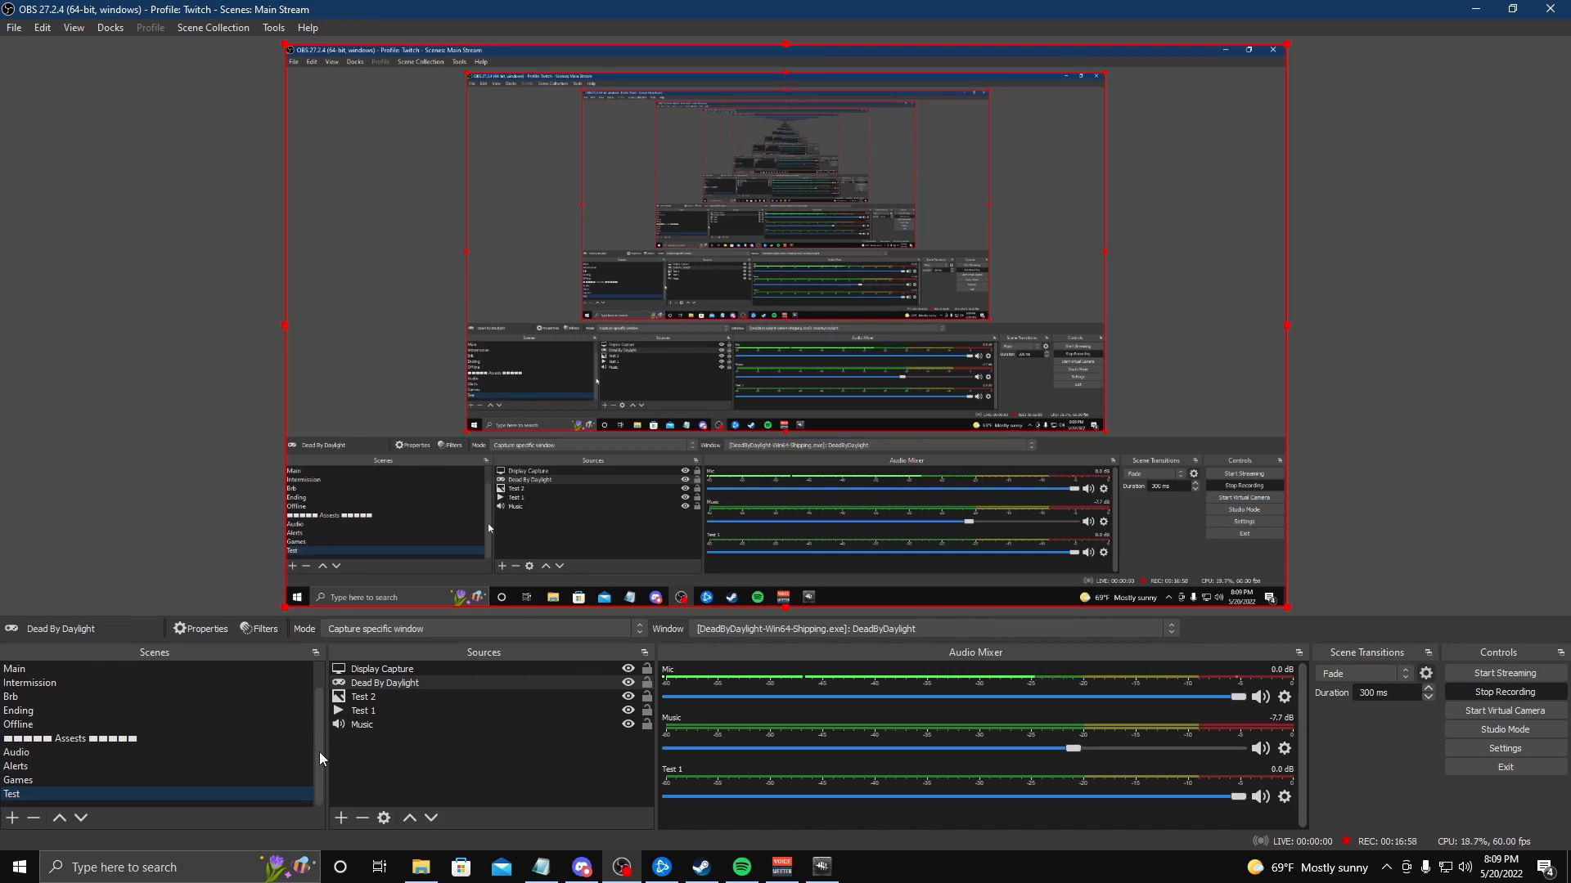
left_click_drag(319, 753, 317, 697)
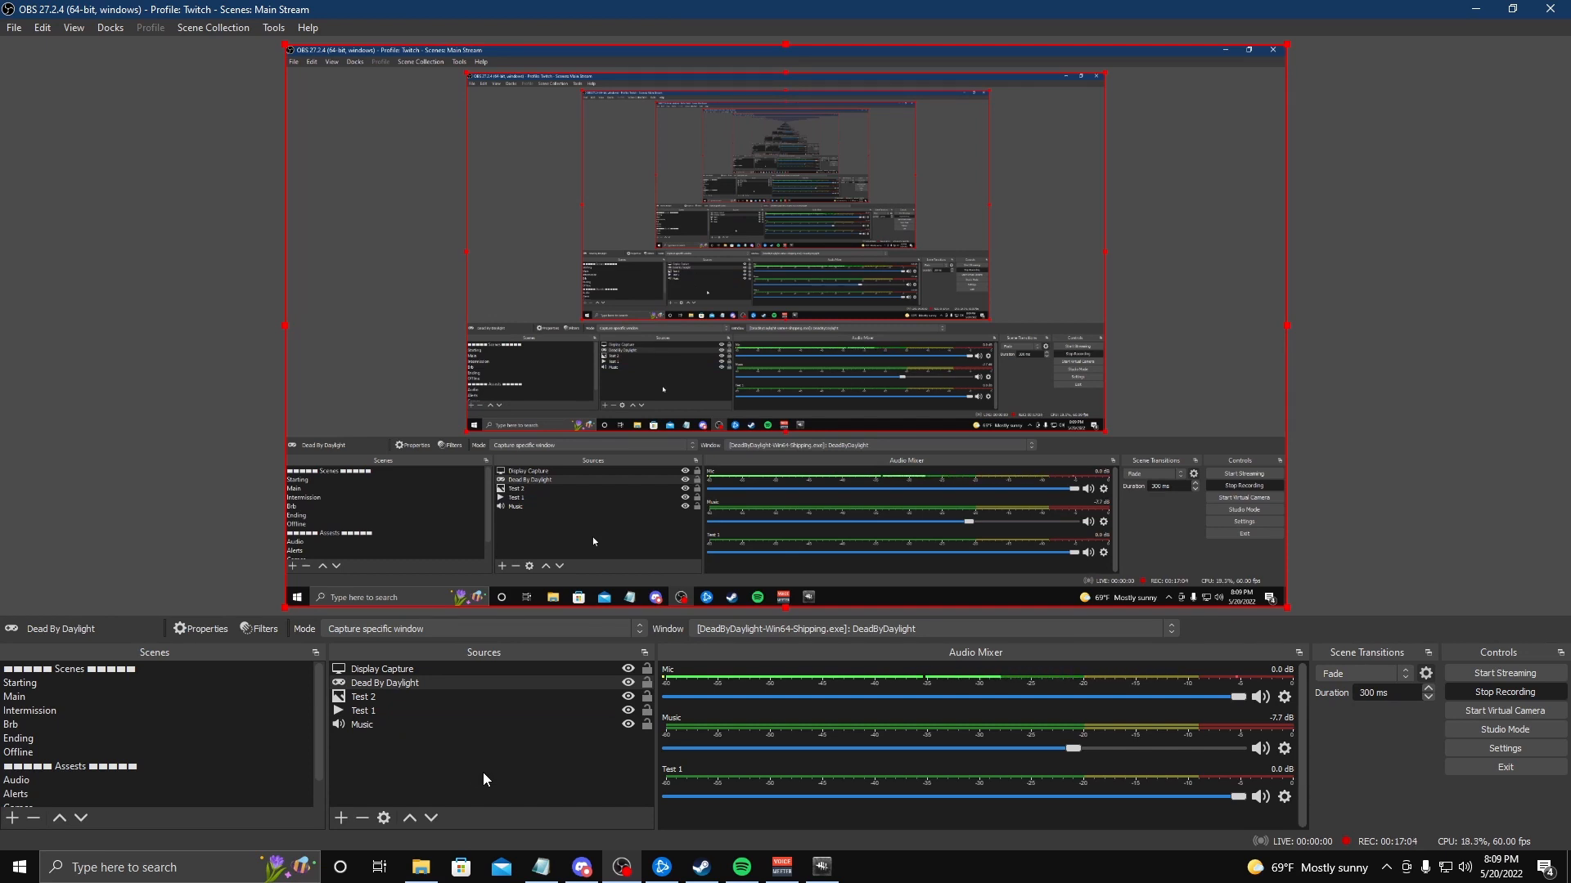
left_click(385, 725)
left_click_drag(318, 740, 317, 783)
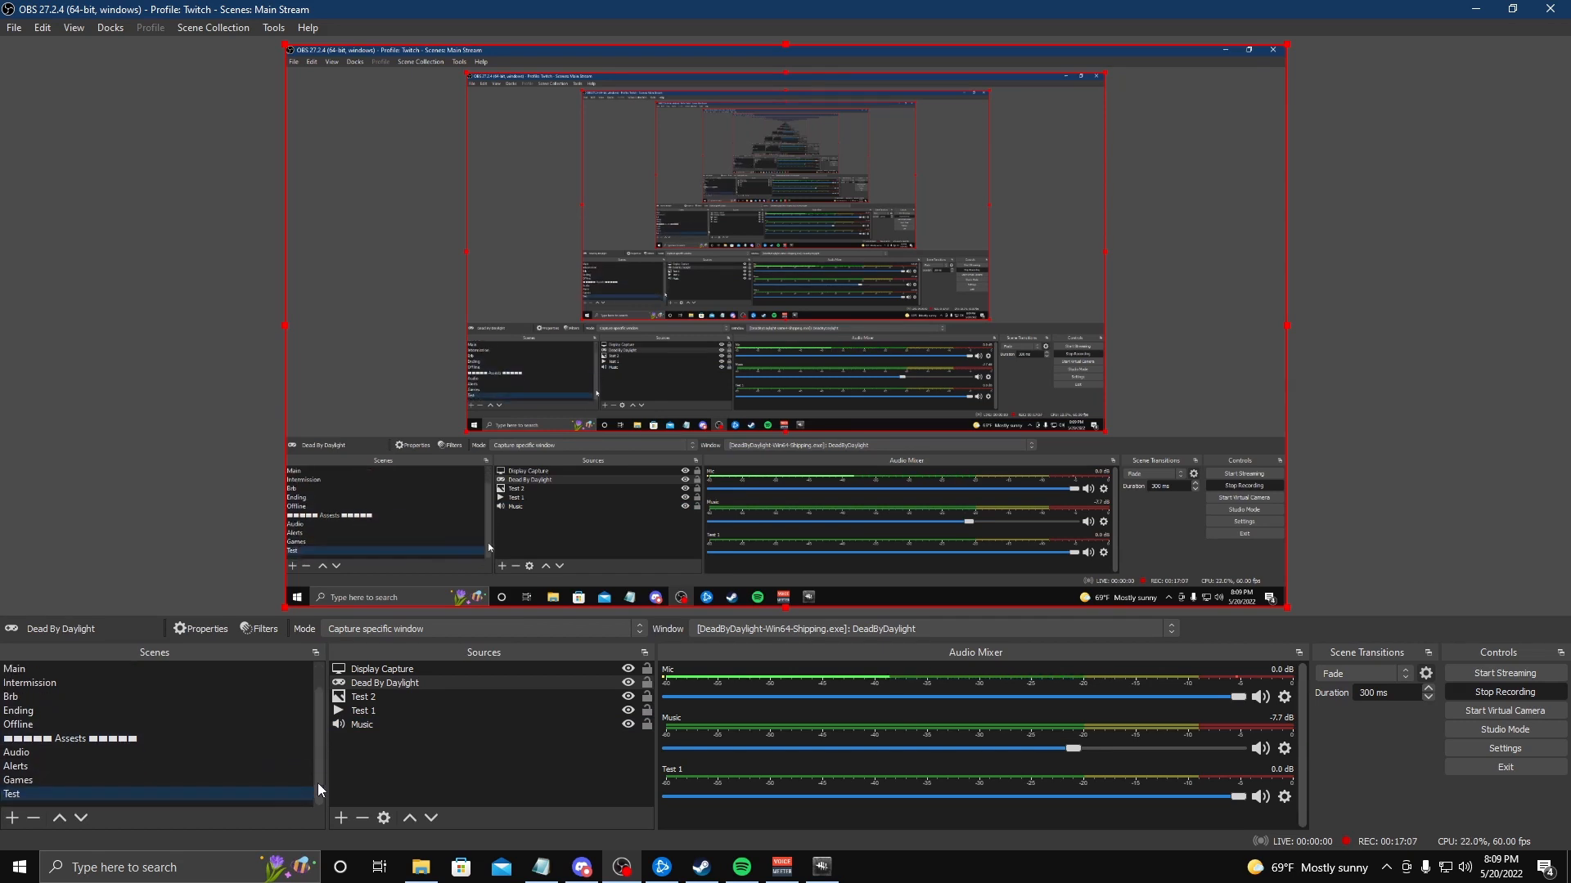
Remove the Music and Test 1 sources from the Test scene
right_click(380, 725)
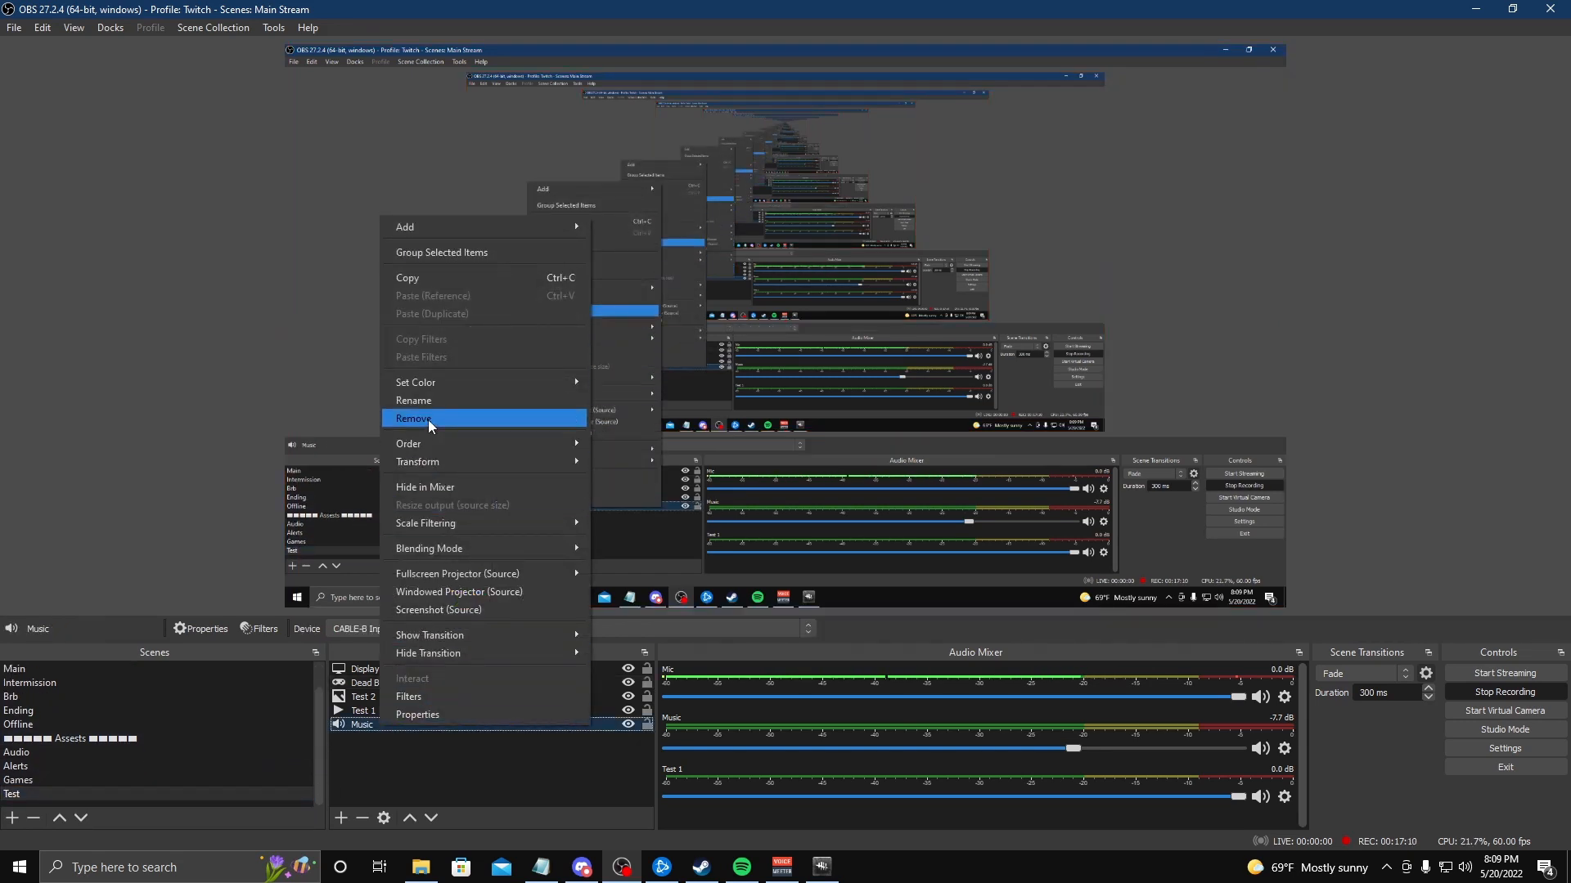
left_click(428, 418)
left_click(813, 453)
left_click(380, 710)
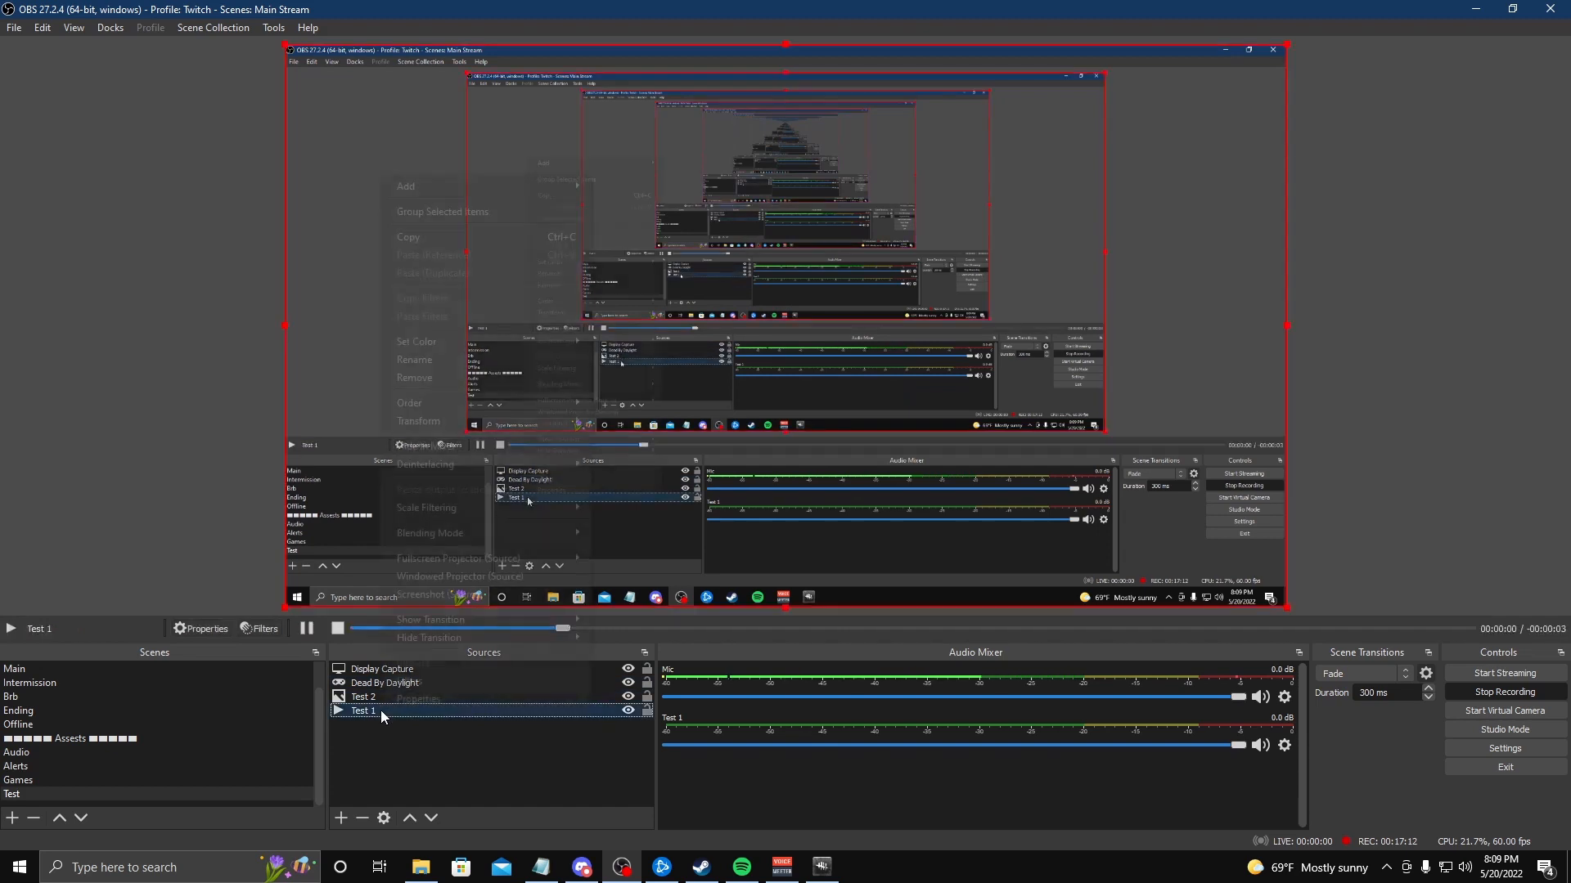
right_click(380, 710)
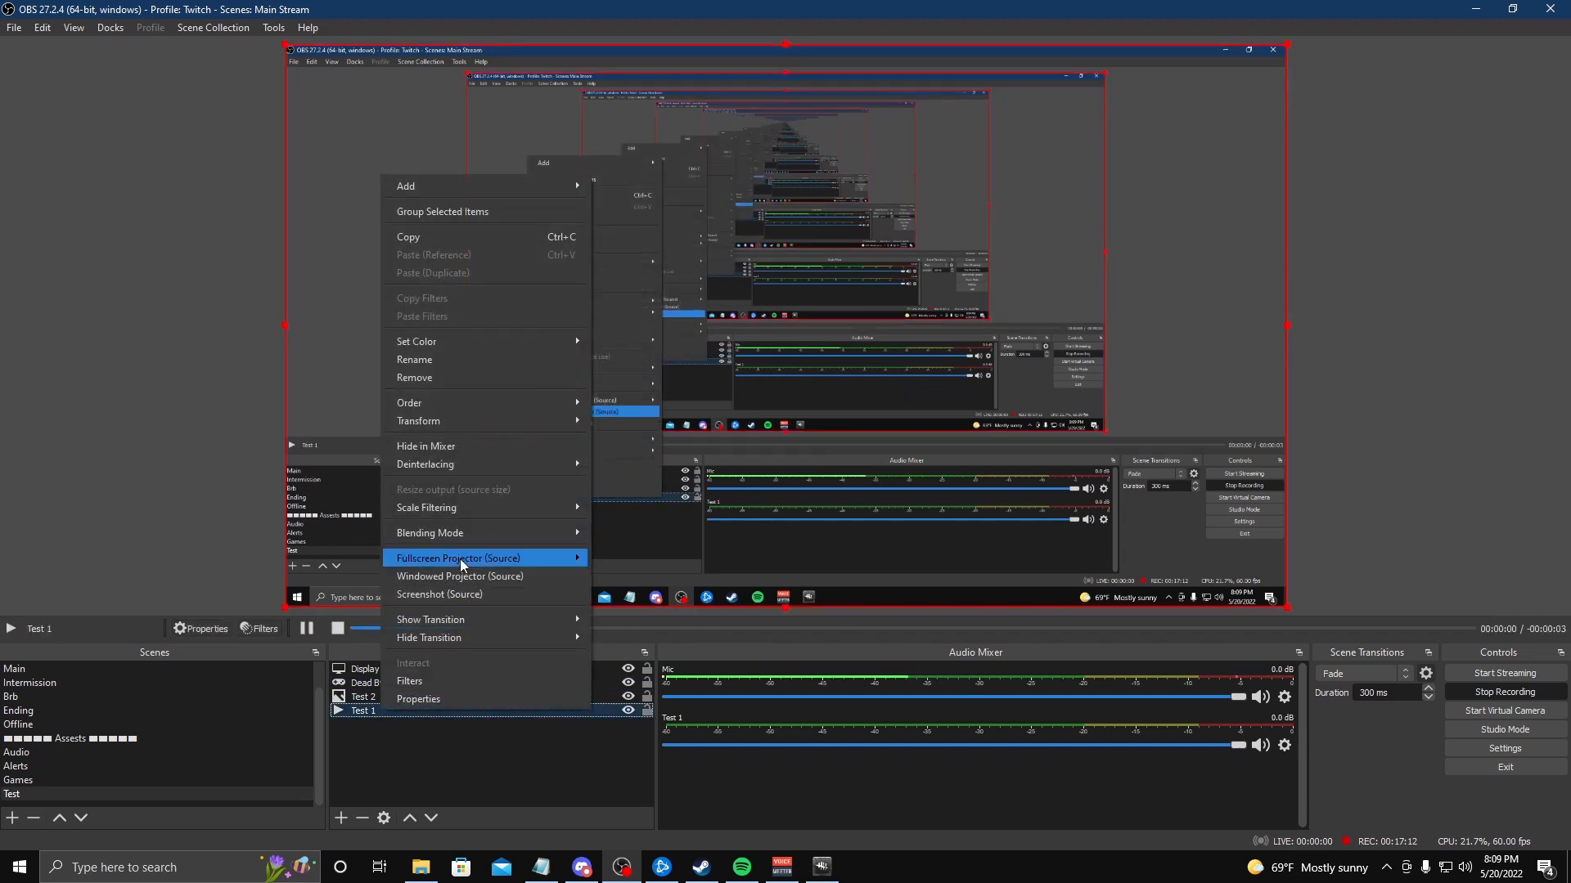
left_click(435, 380)
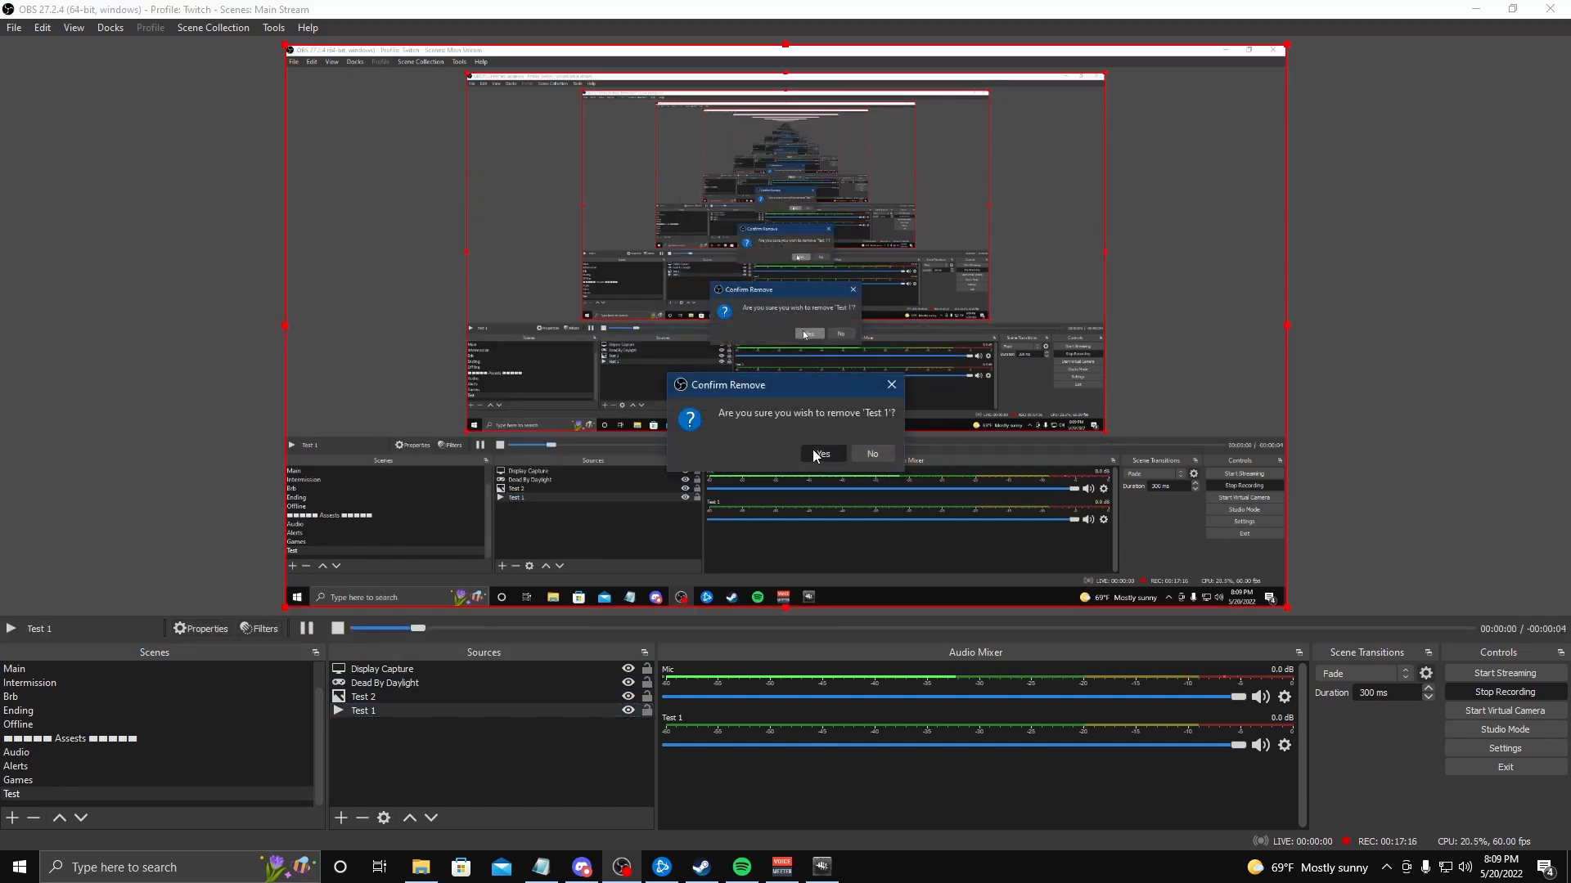
left_click(813, 452)
Remove the Test 2 and Dead By Daylight sources, leaving only Display Capture in the Test scene
right_click(368, 697)
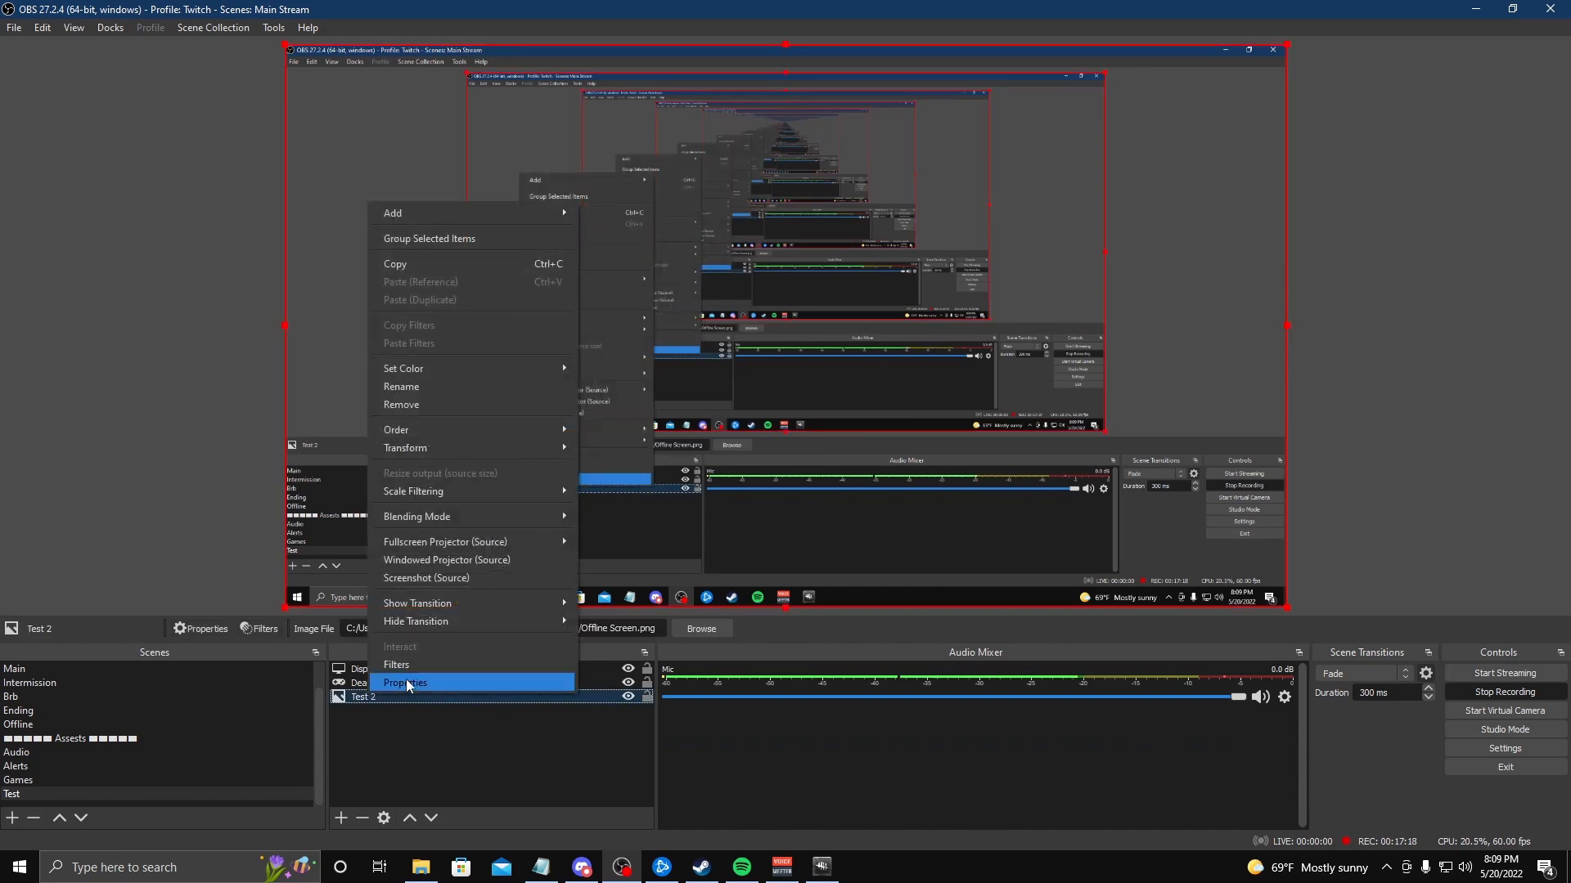
left_click(410, 408)
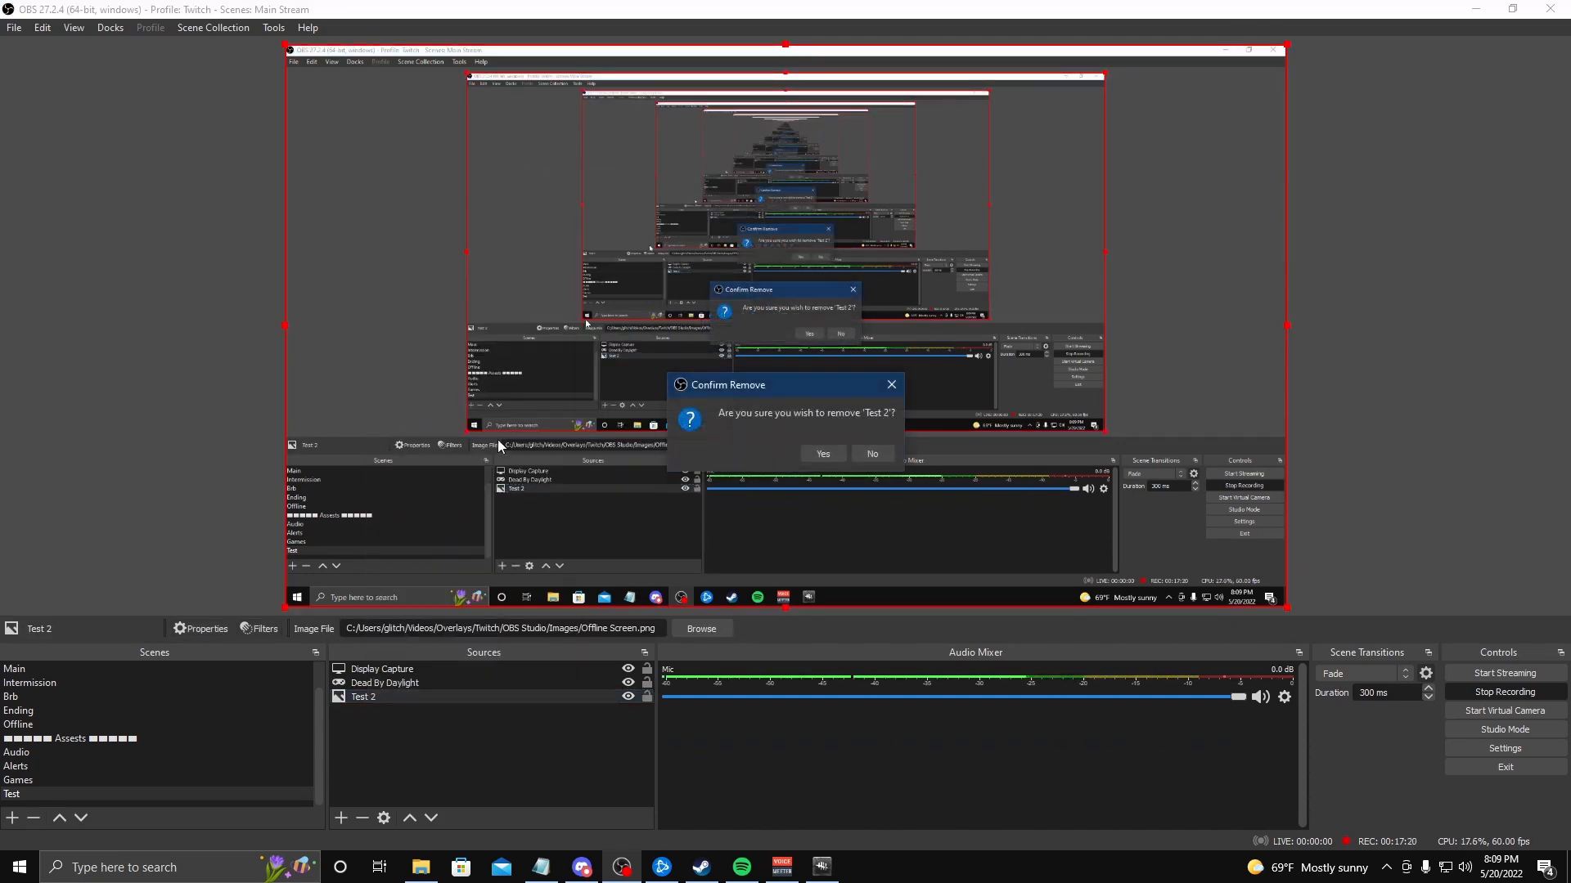
left_click(816, 455)
left_click(385, 687)
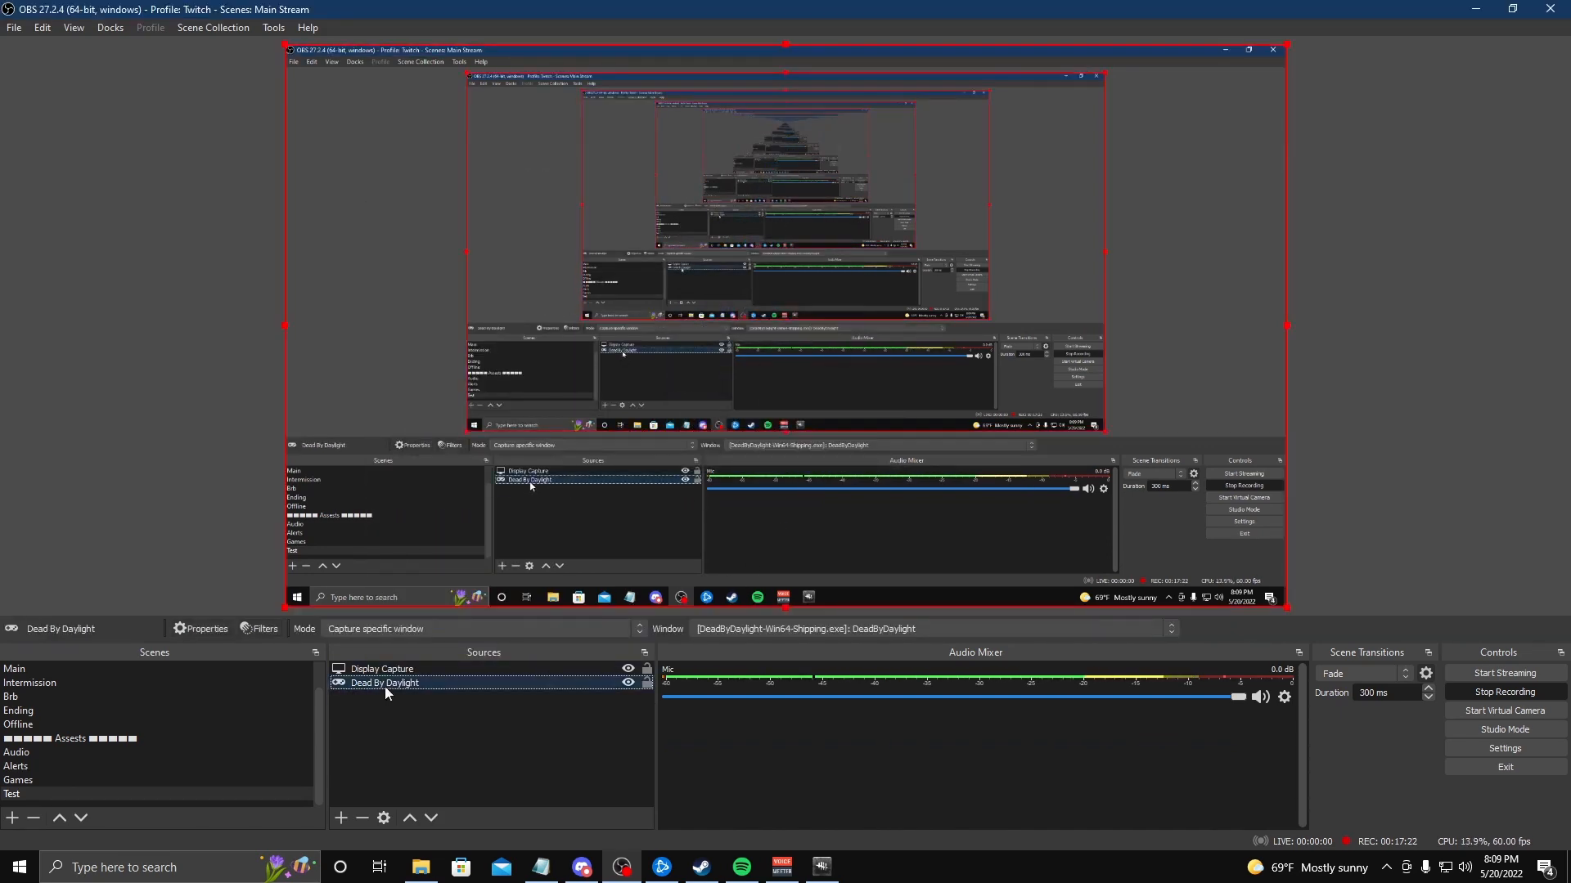
right_click(385, 687)
left_click(427, 401)
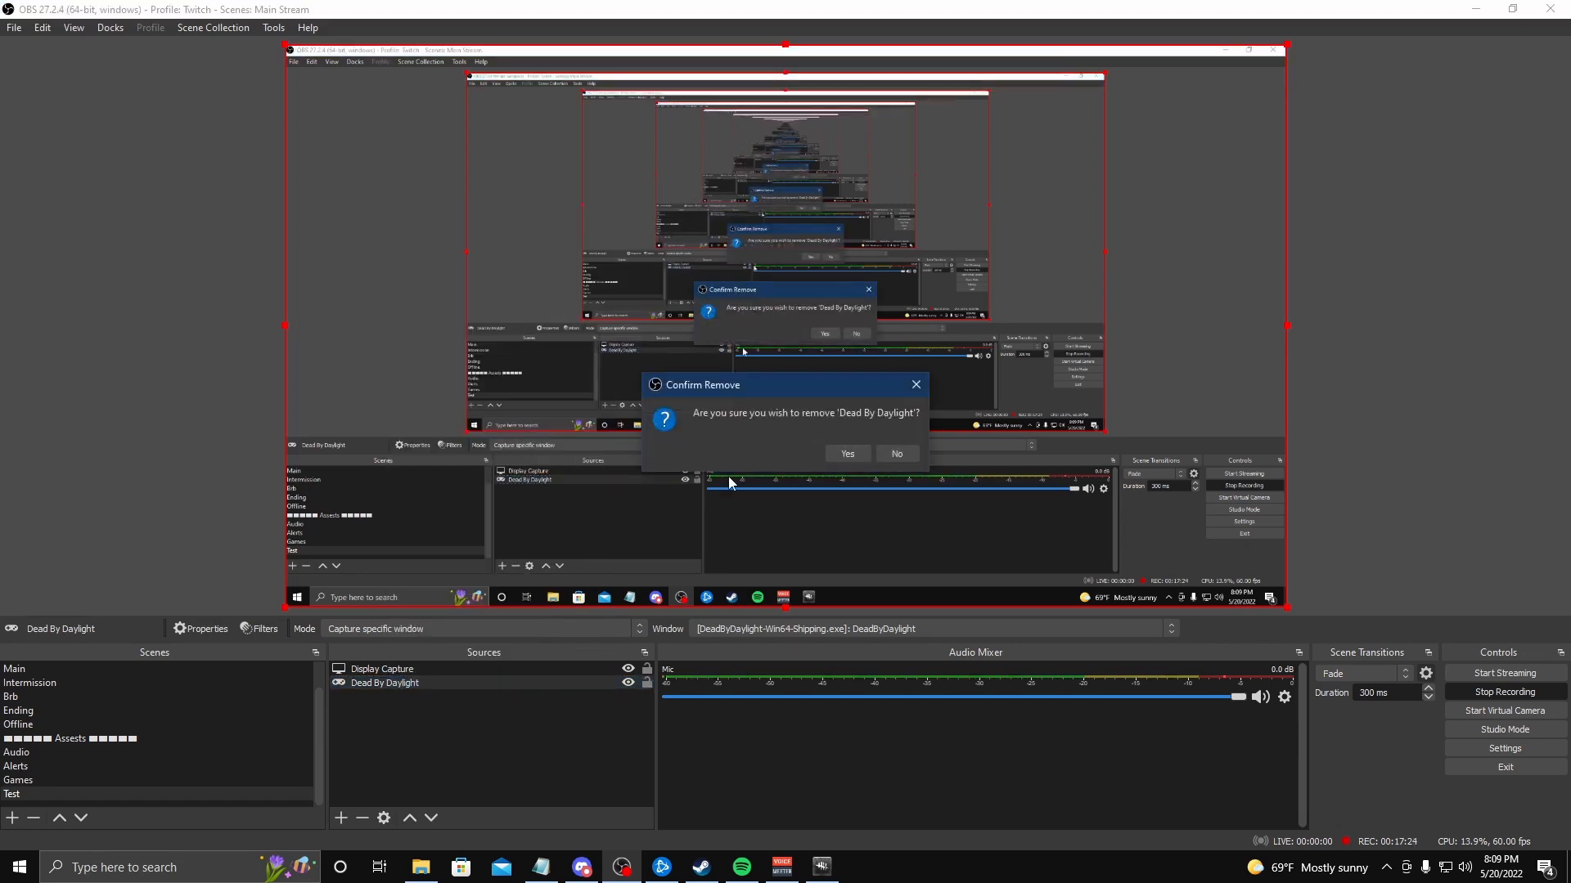
left_click(818, 455)
left_click(16, 794)
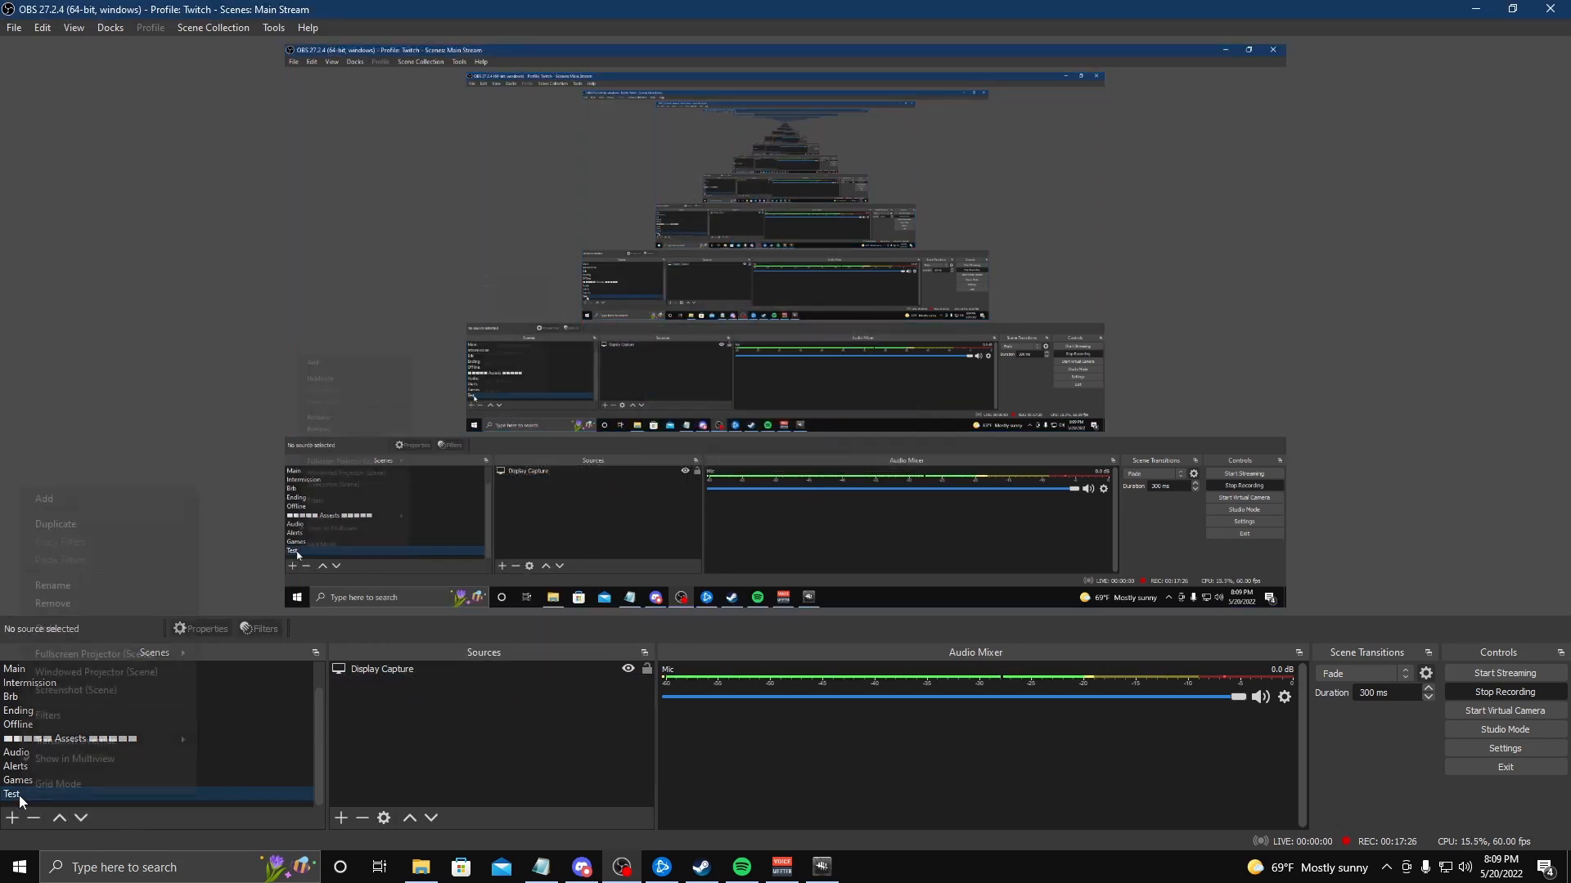
right_click(18, 794)
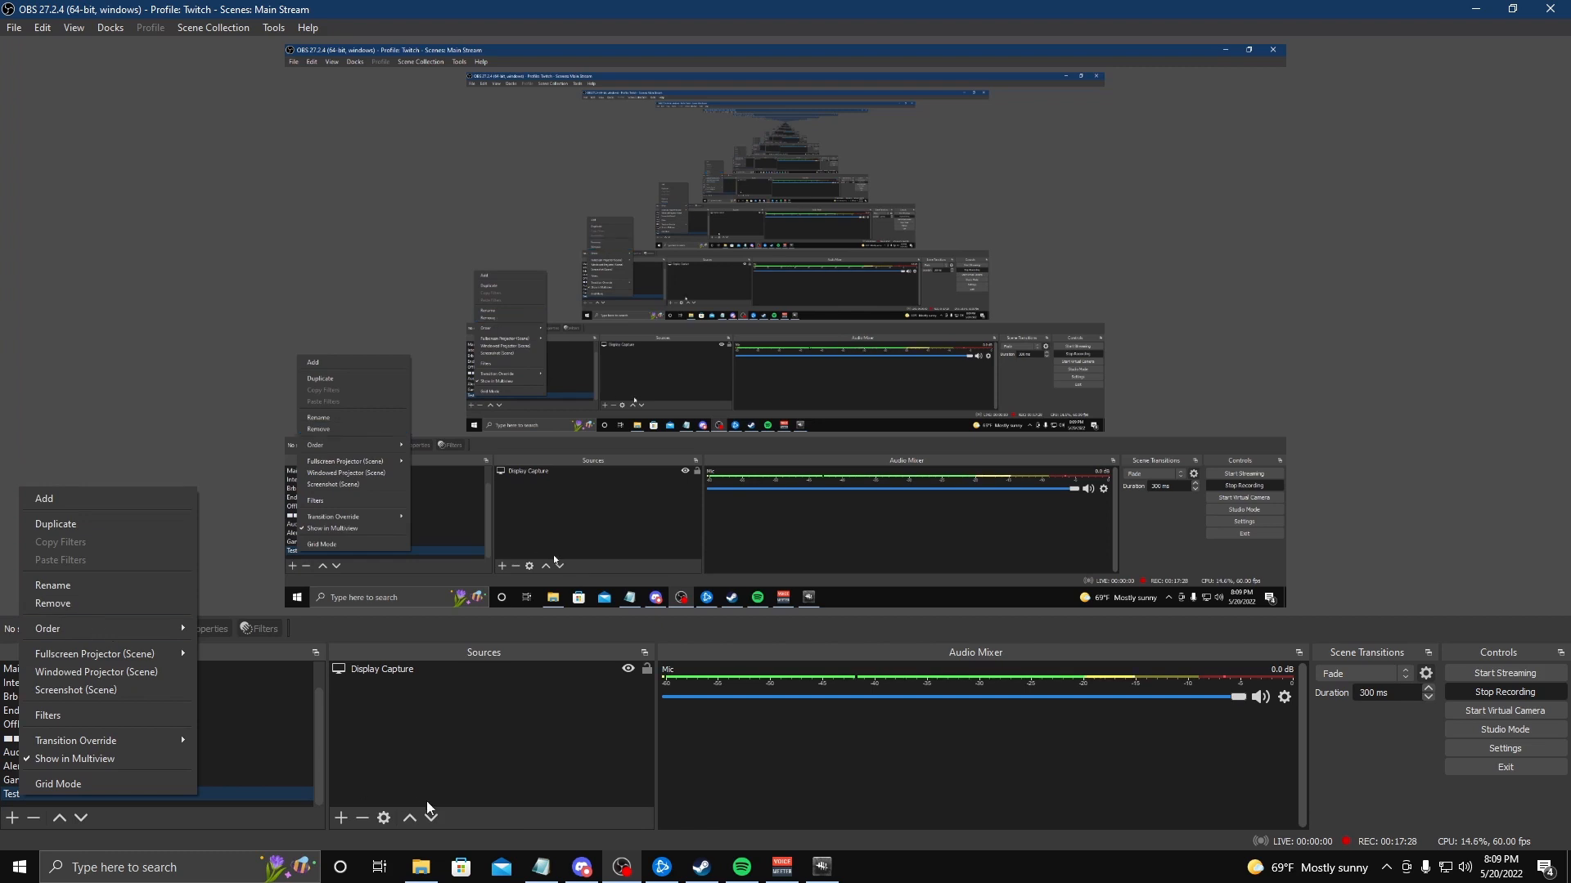
left_click(432, 766)
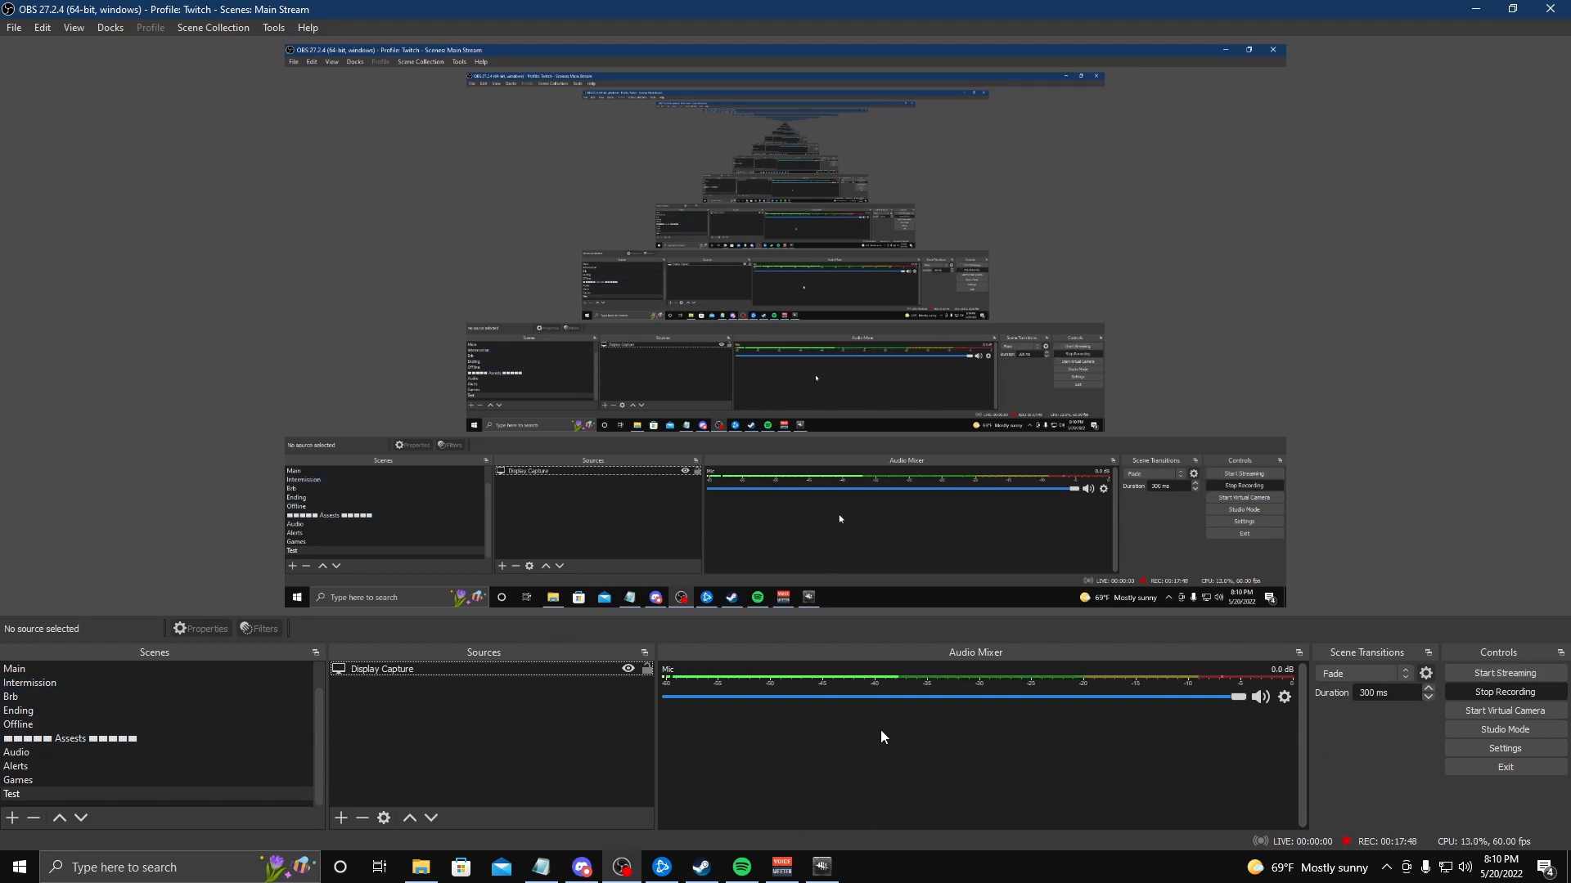
Dock the Audio Mixer to the left of the preview and, with the Main scene active, switch the mixer to vertical layout
left_click_drag(973, 654, 48, 389)
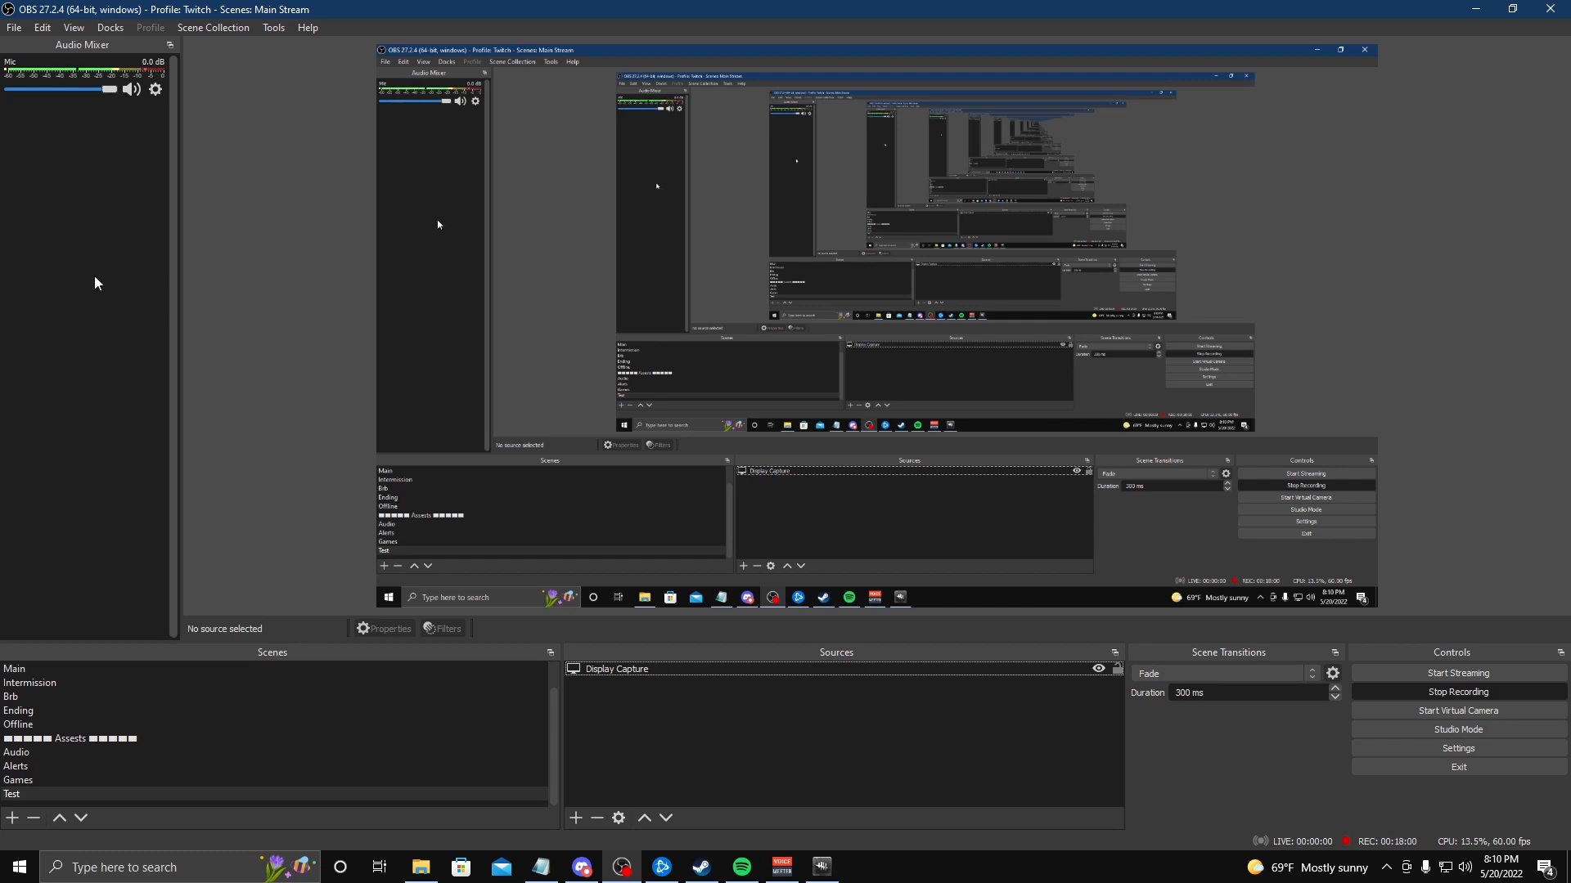
left_click(46, 670)
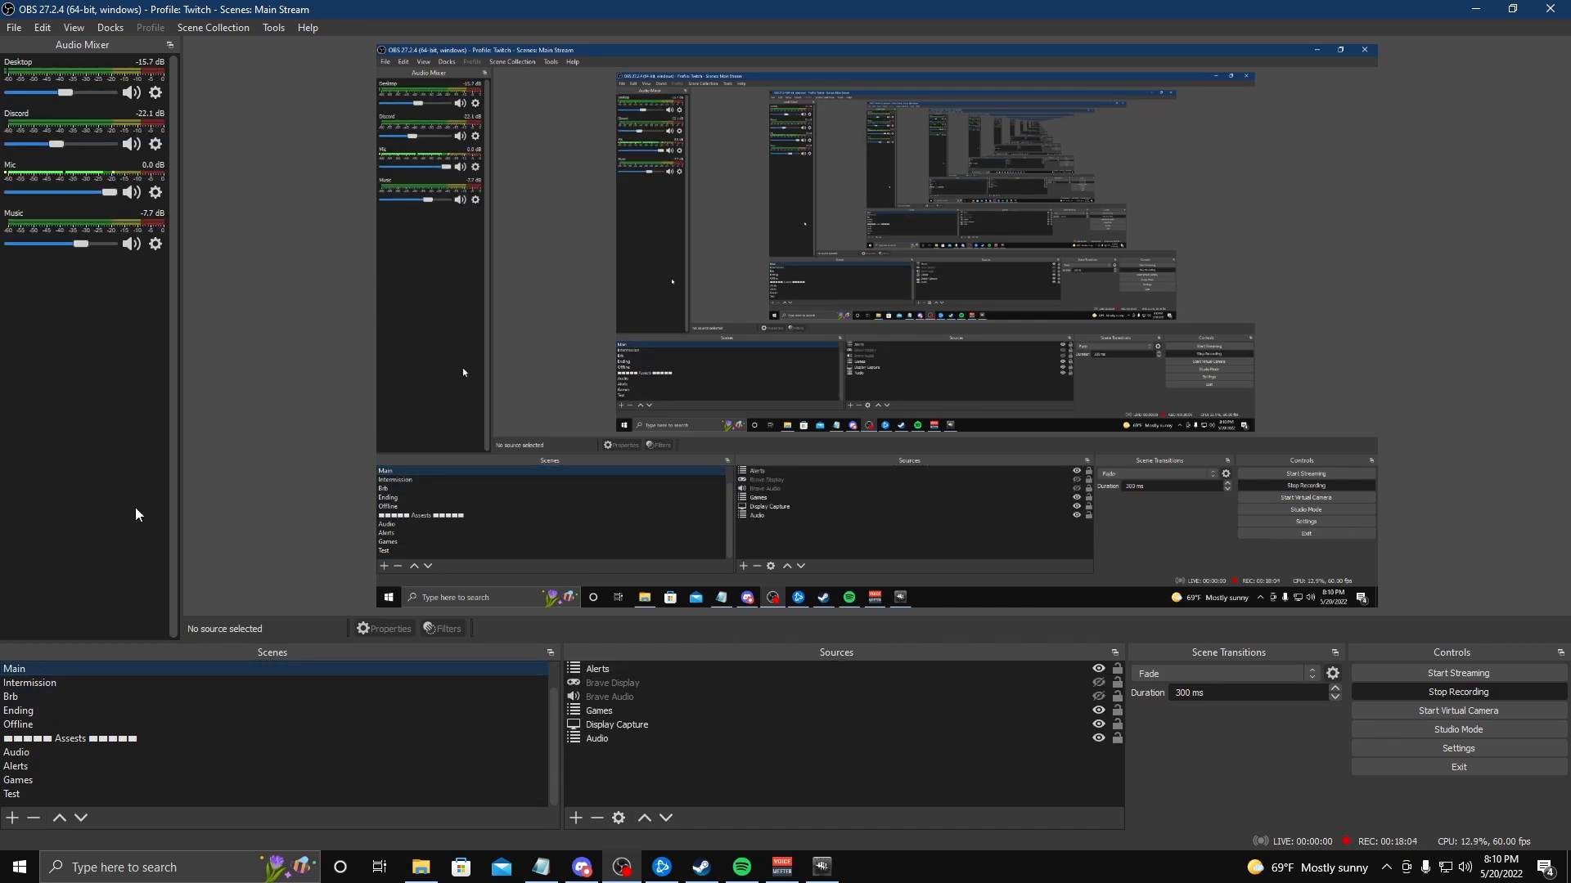
right_click(76, 367)
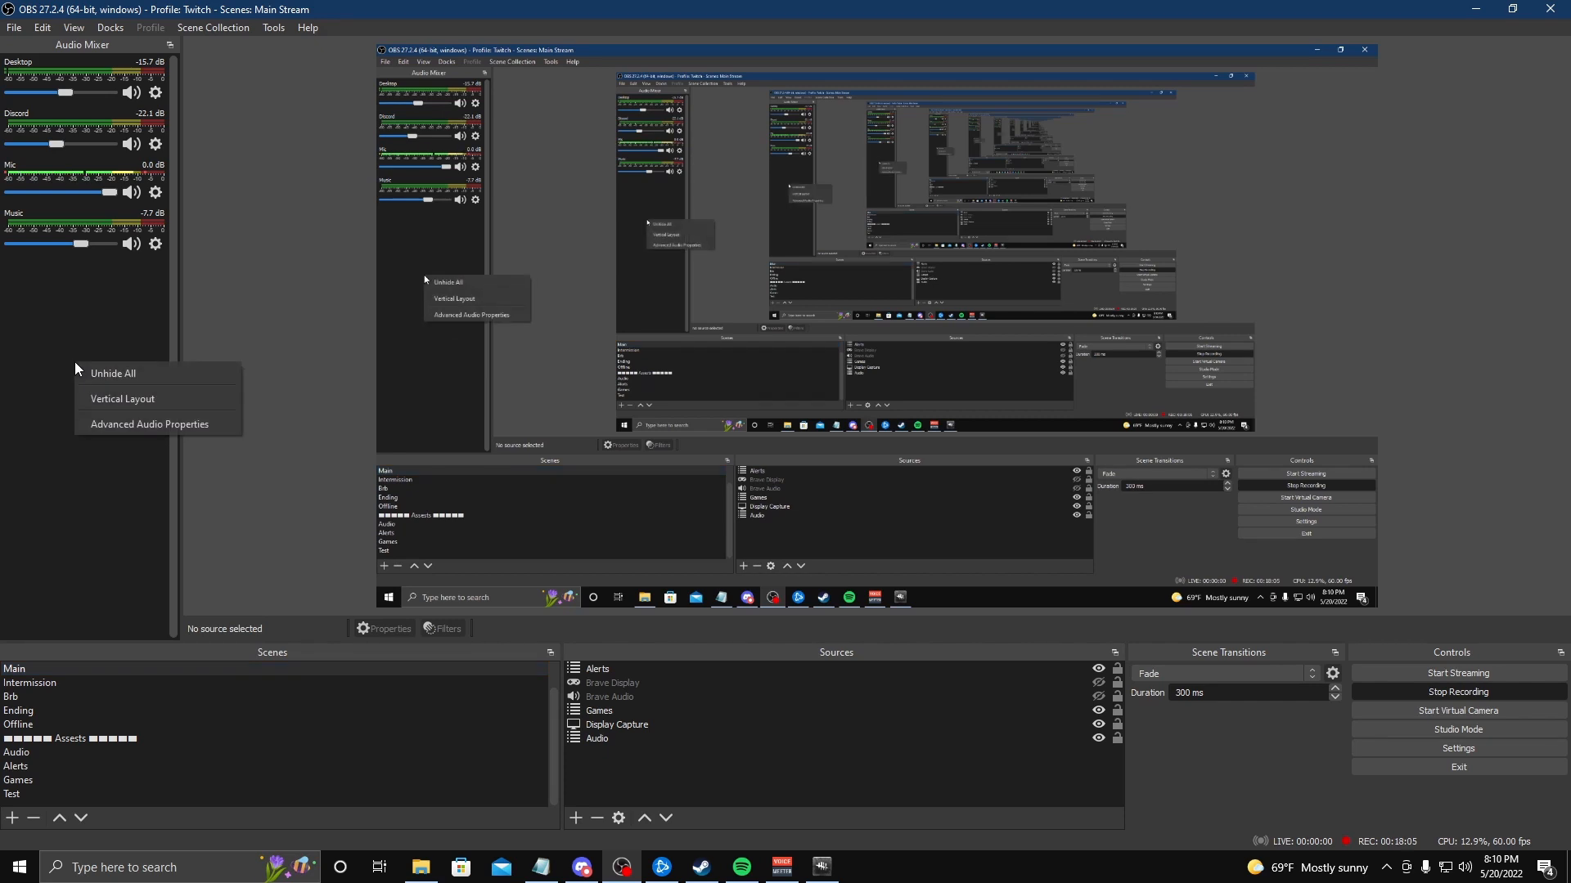
left_click(115, 400)
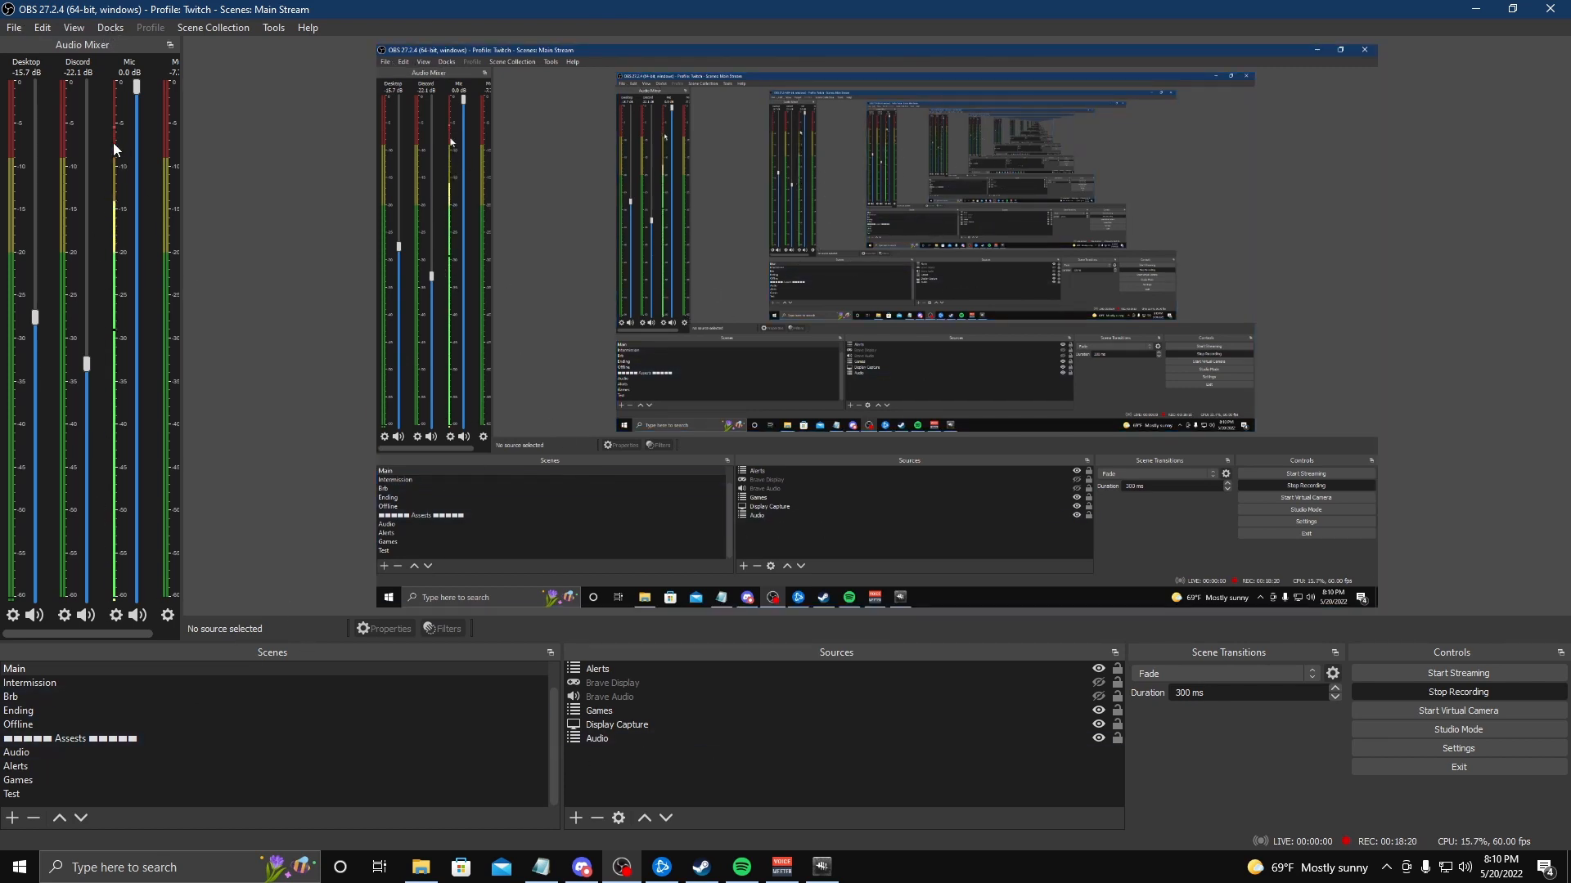
Show the Chat dock and attach it to the right of the preview
left_click(109, 27)
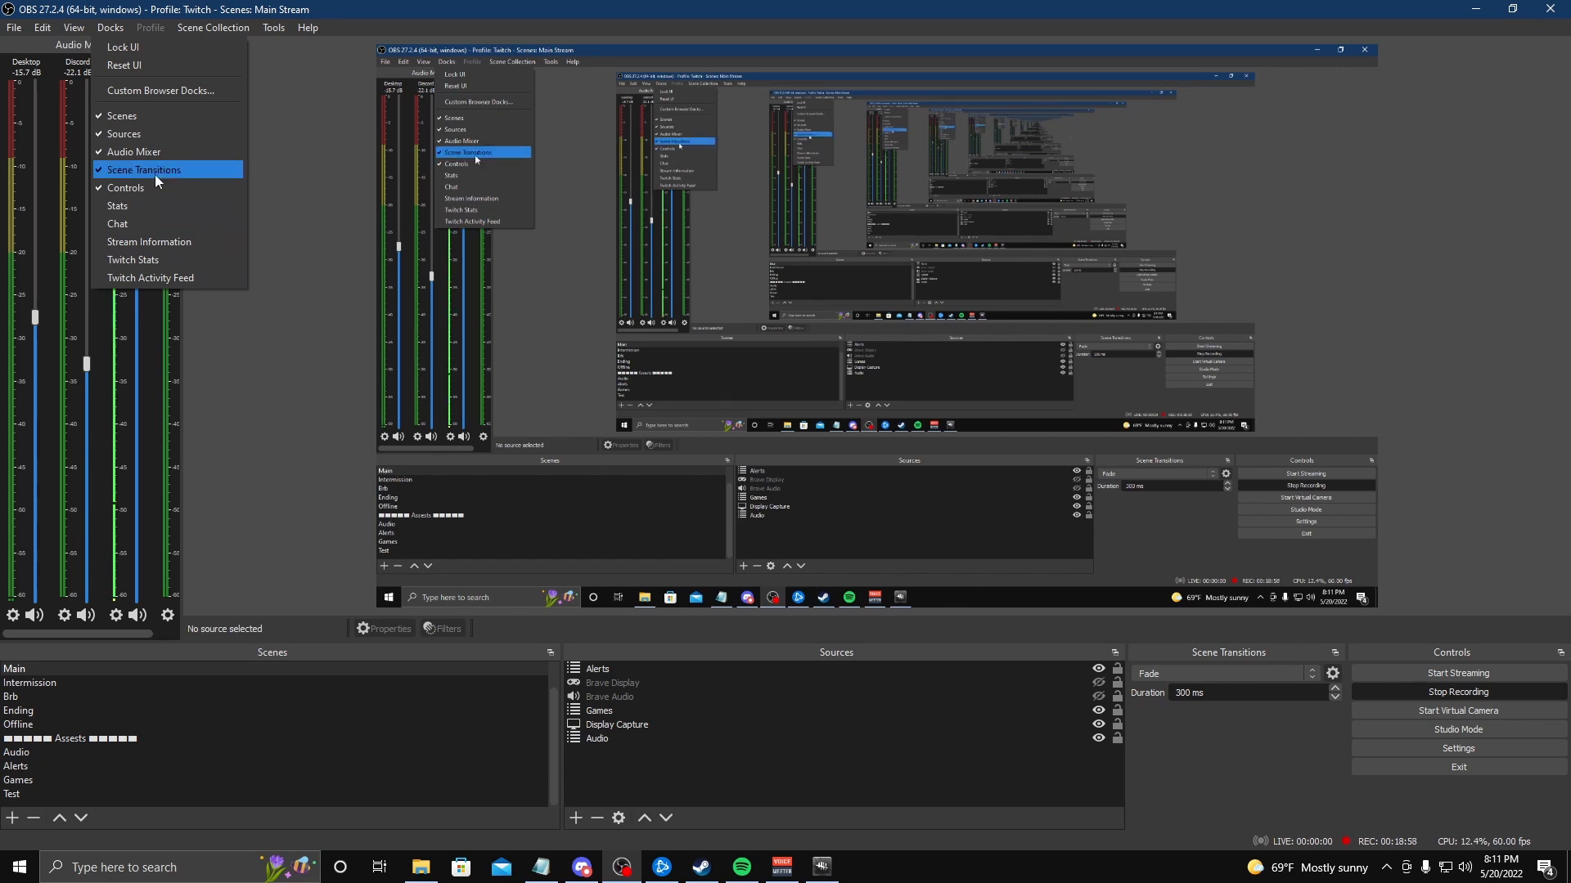
left_click(131, 227)
left_click_drag(769, 129, 1529, 131)
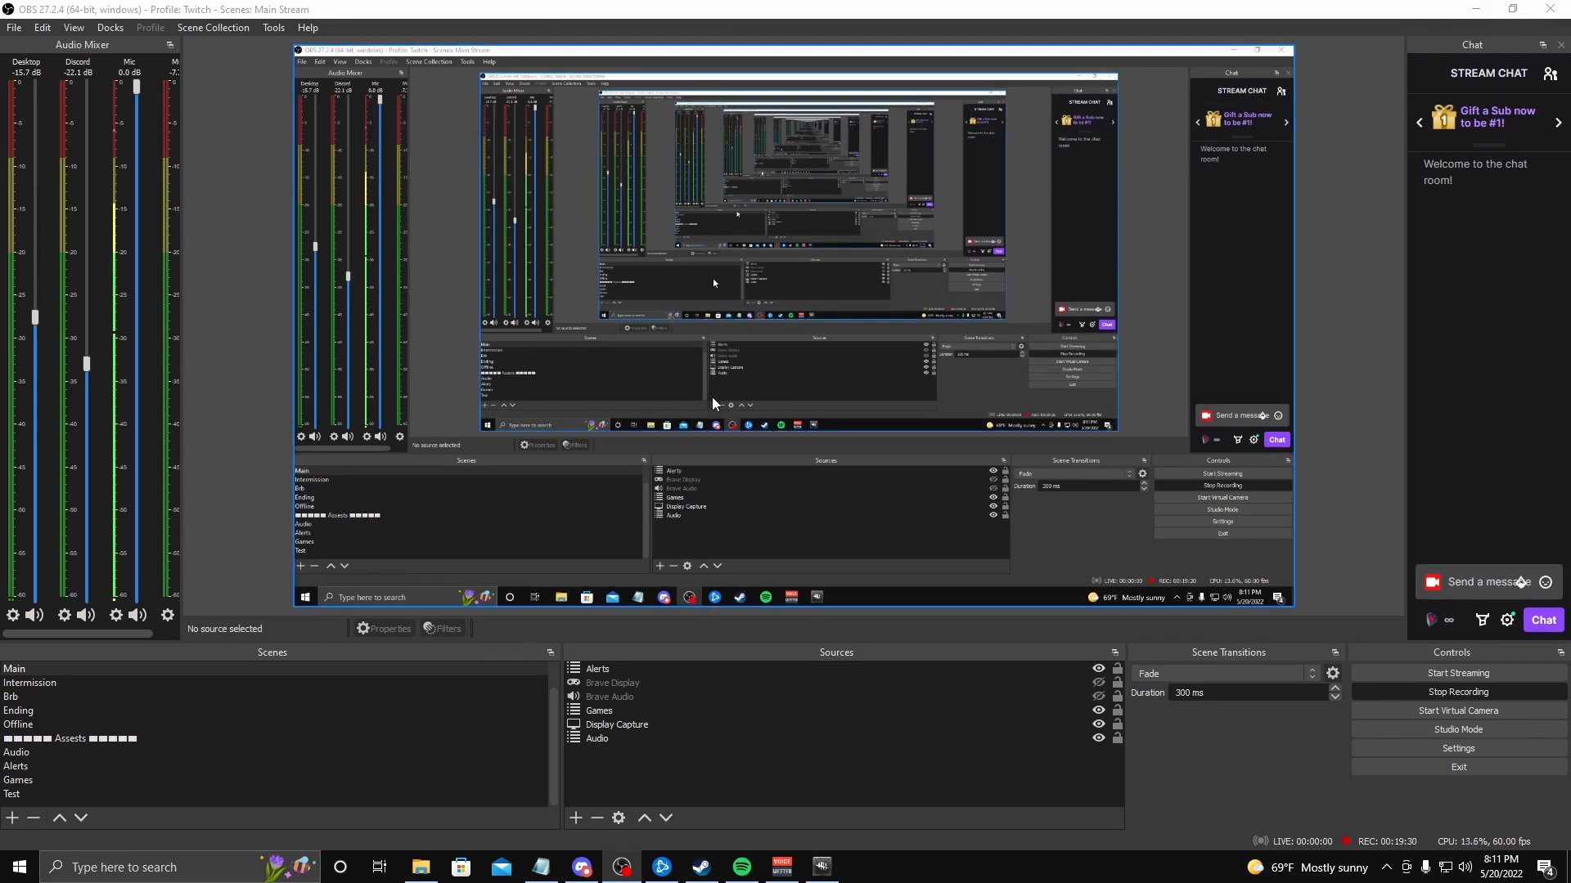
left_click(1512, 10)
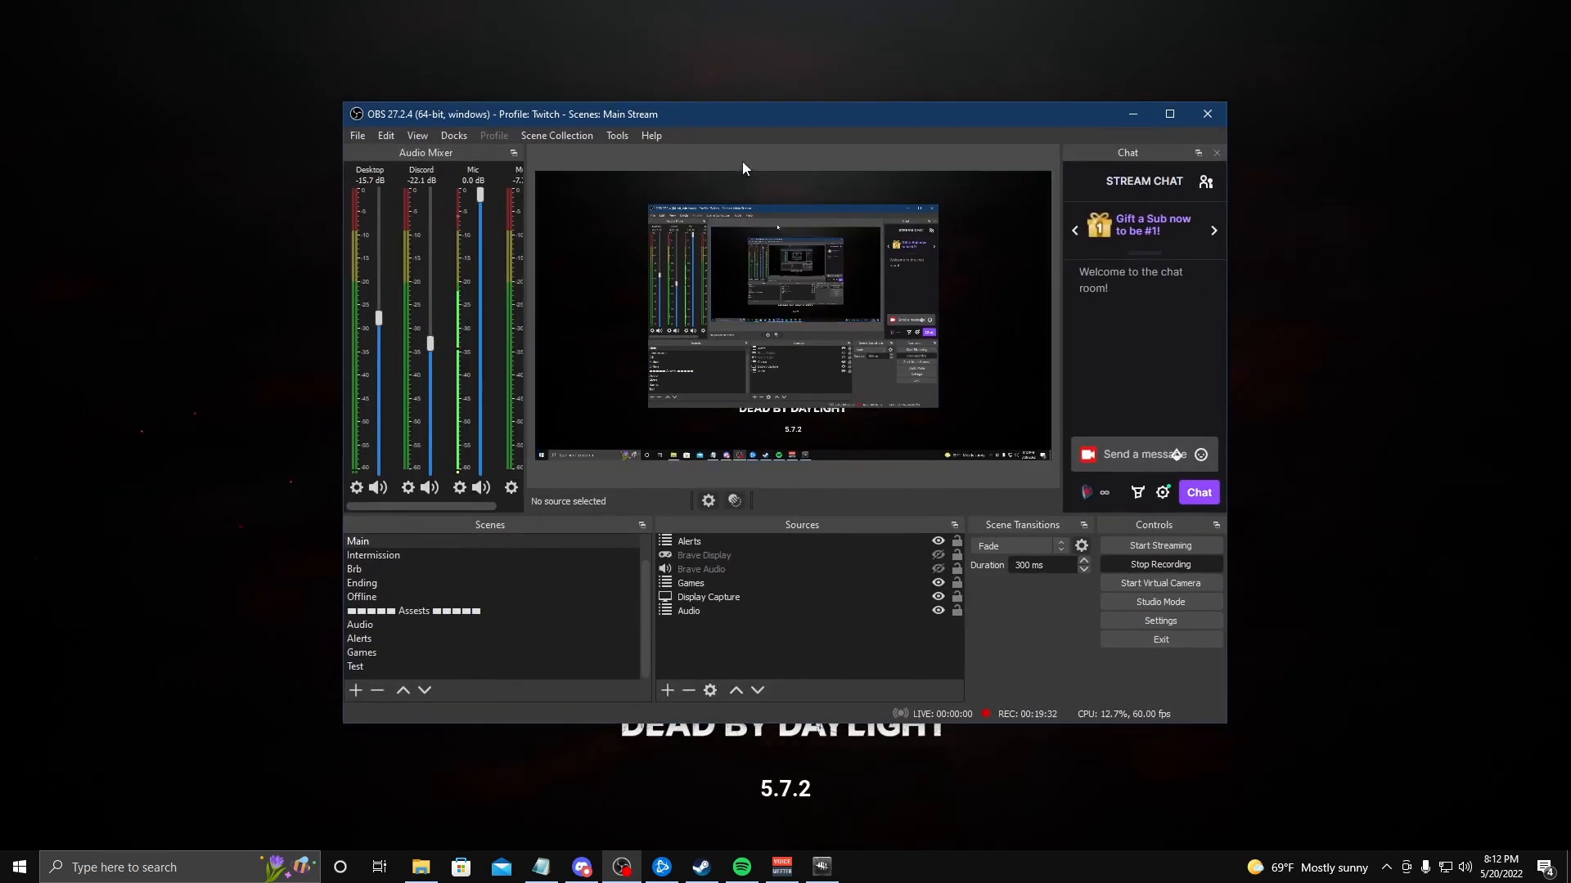
left_click_drag(803, 117, 870, 102)
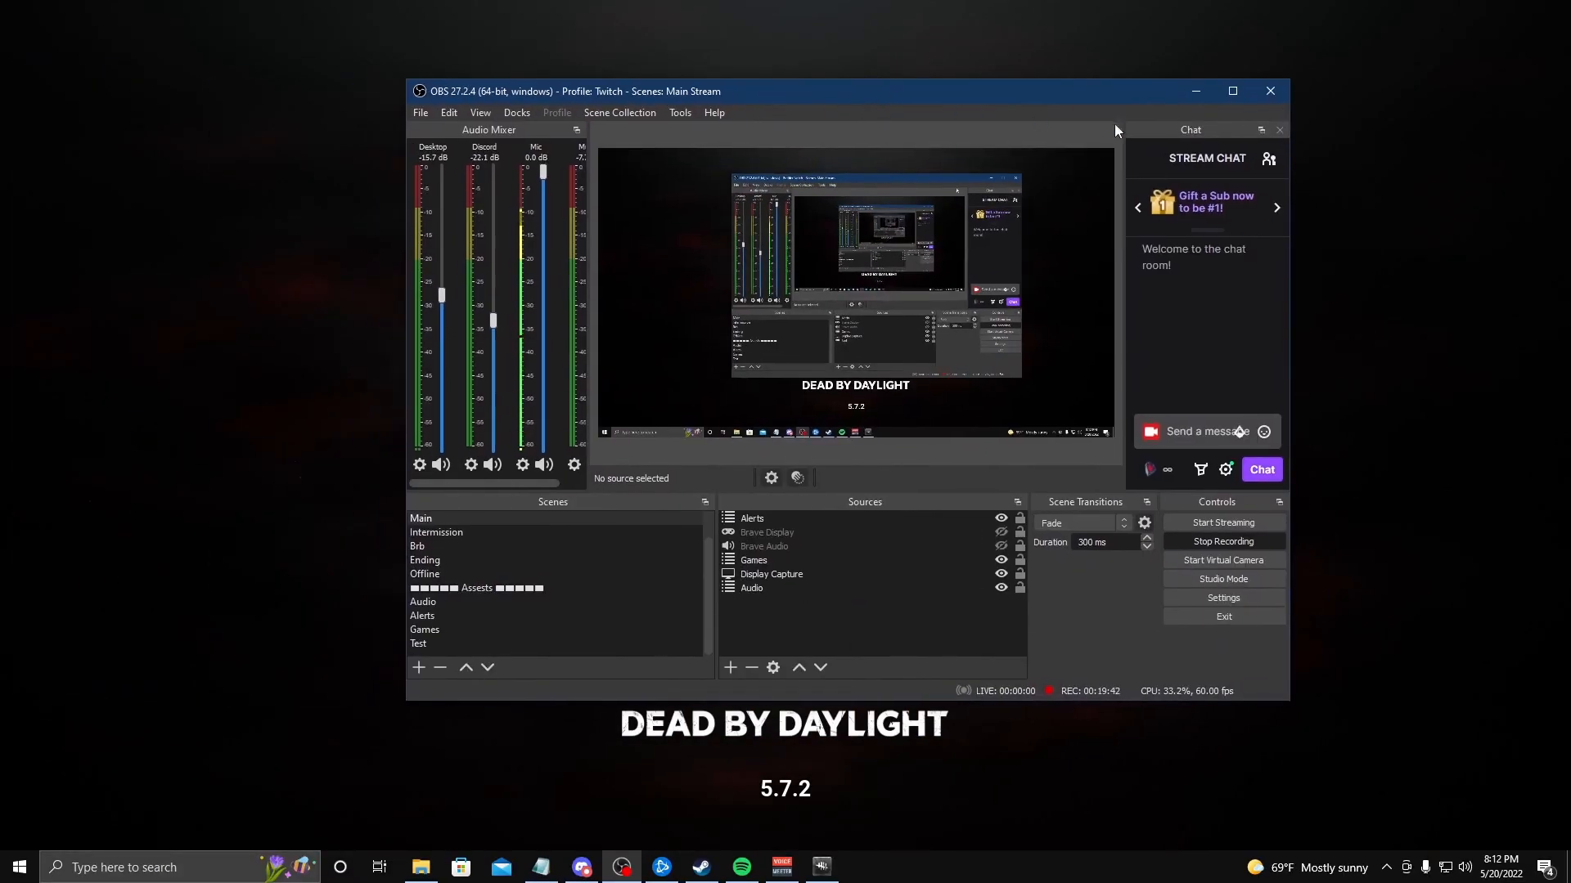
left_click(1231, 92)
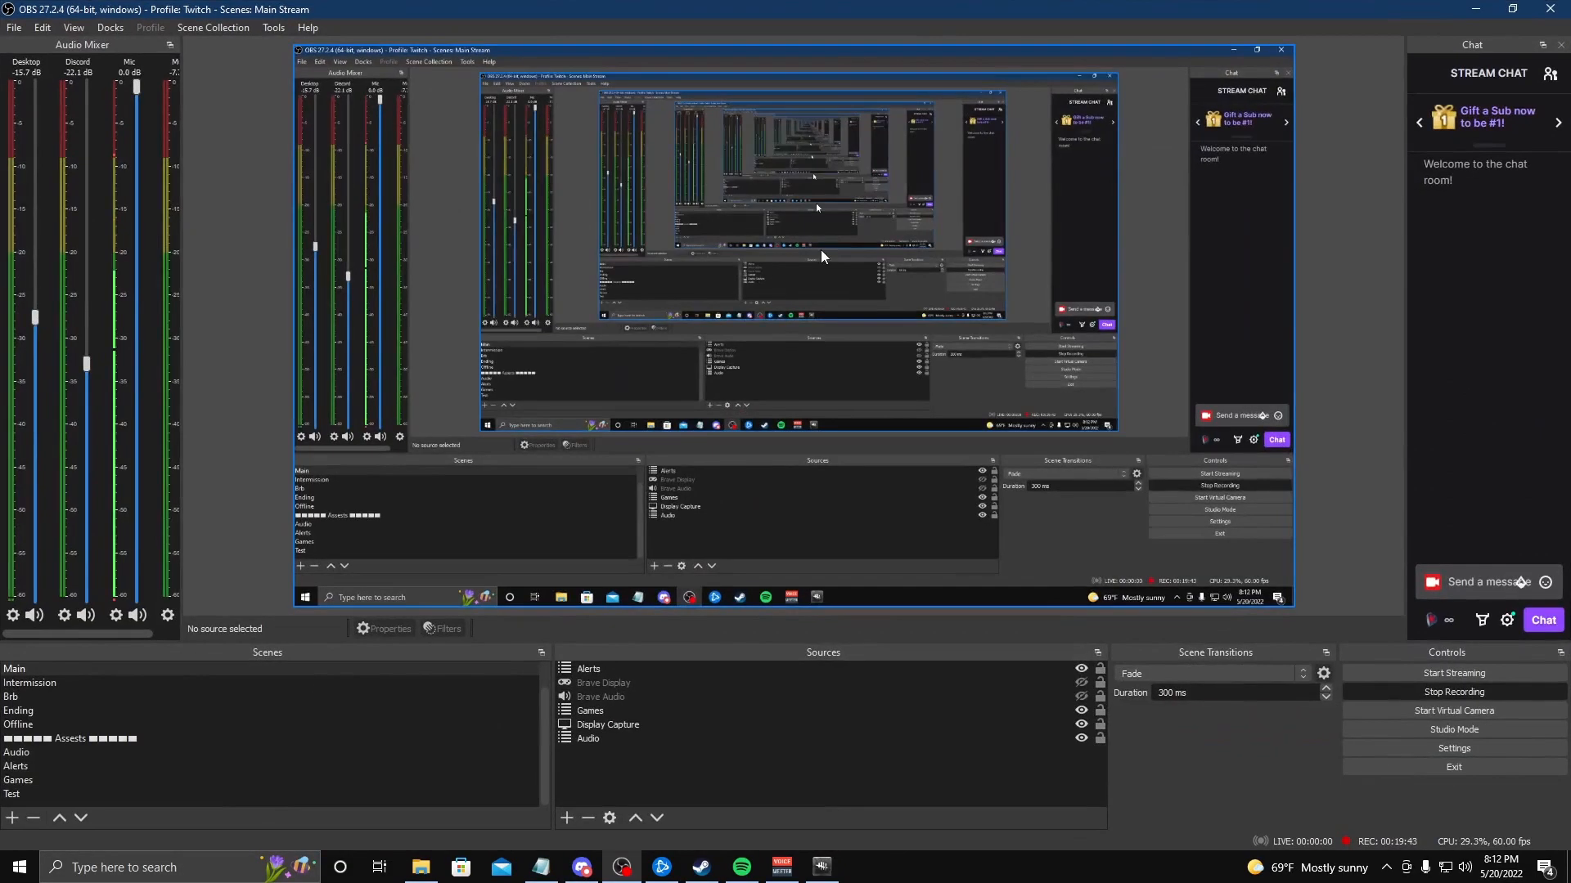
Show the Stats dock and reposition it as a floating window over the lower part of the preview
left_click(106, 28)
left_click(159, 203)
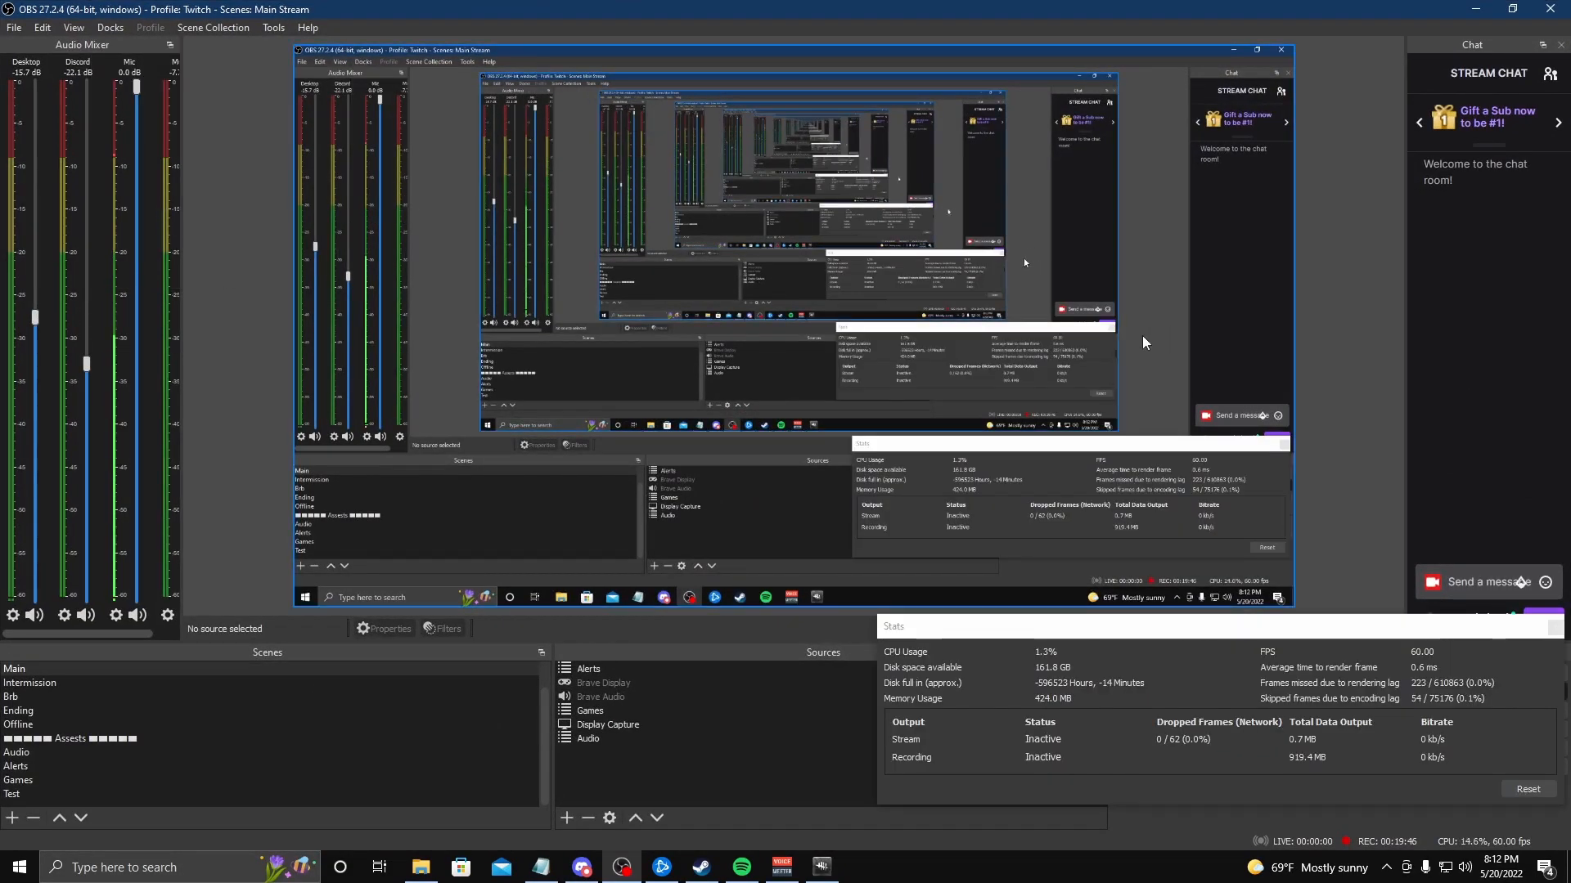
left_click(111, 28)
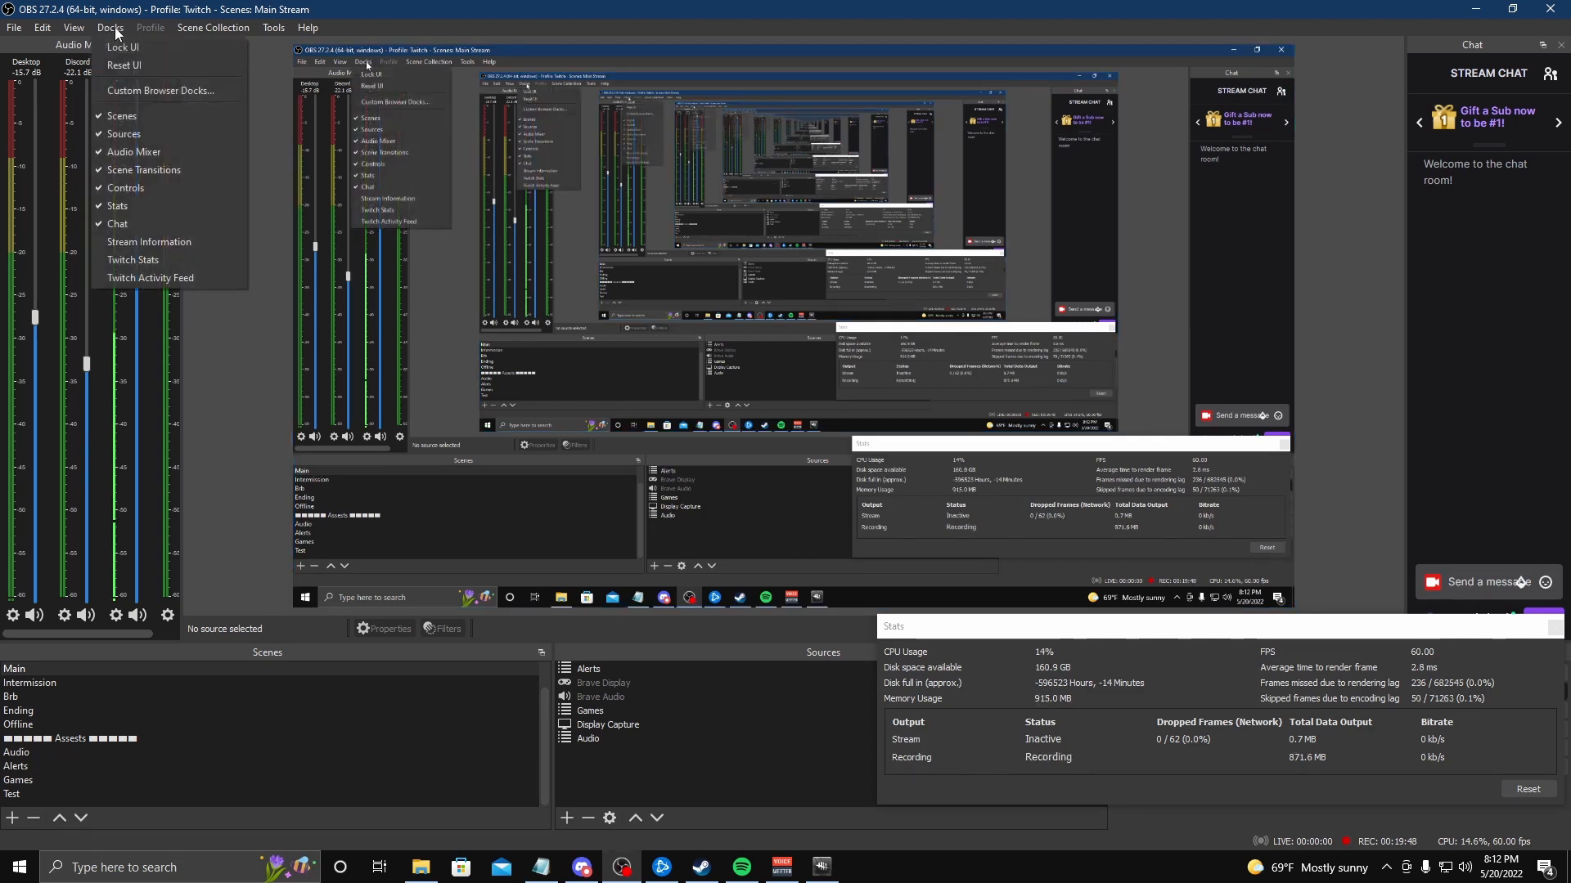
left_click(244, 475)
left_click_drag(1111, 627, 605, 239)
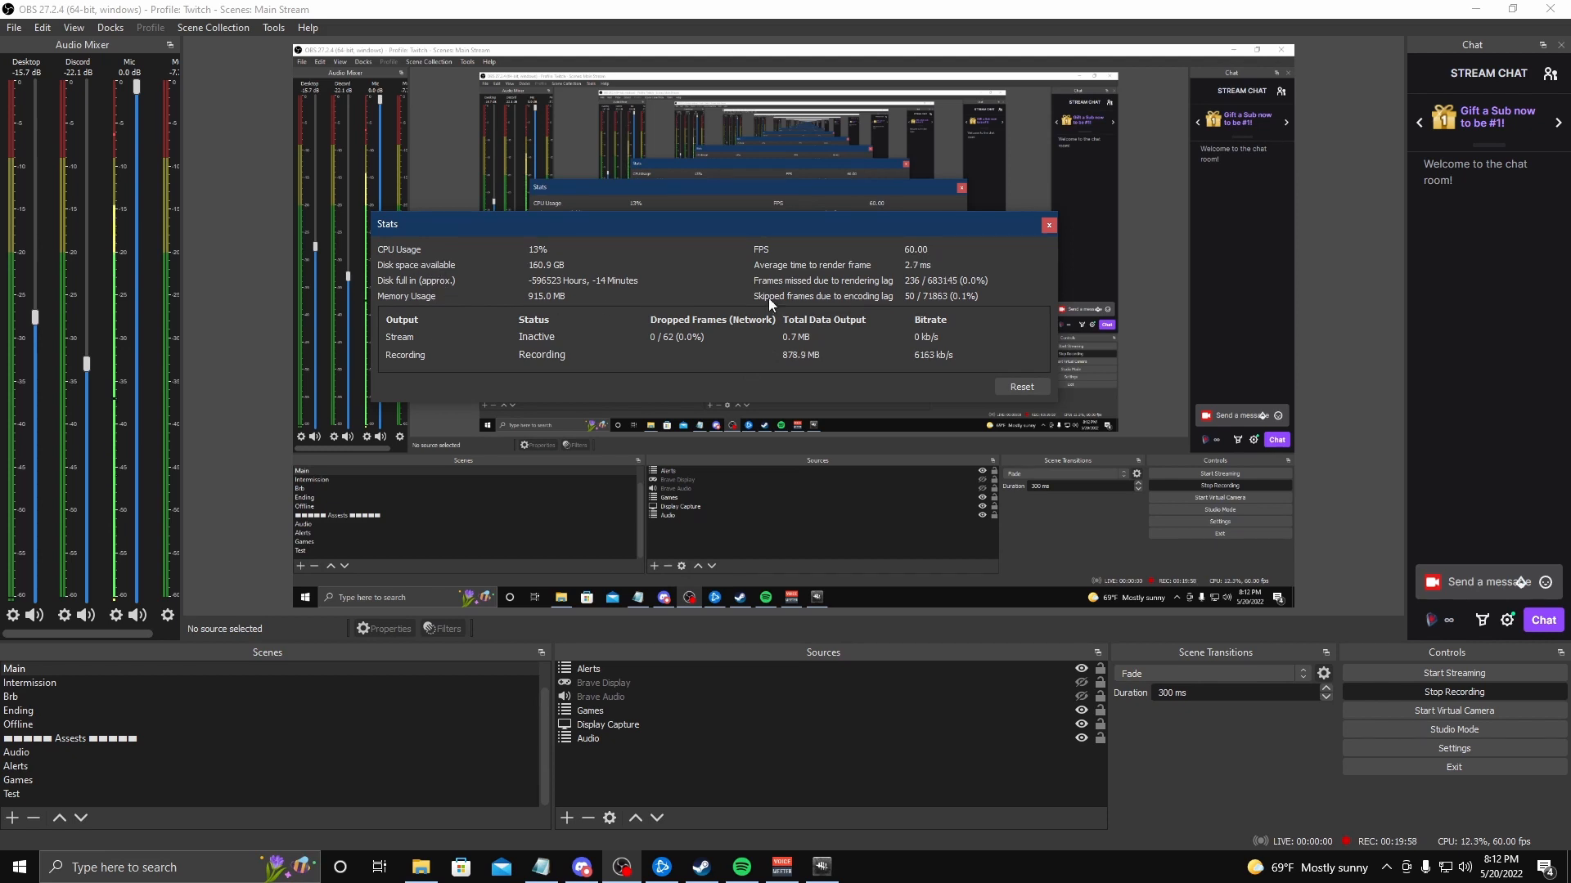
left_click_drag(674, 229, 967, 419)
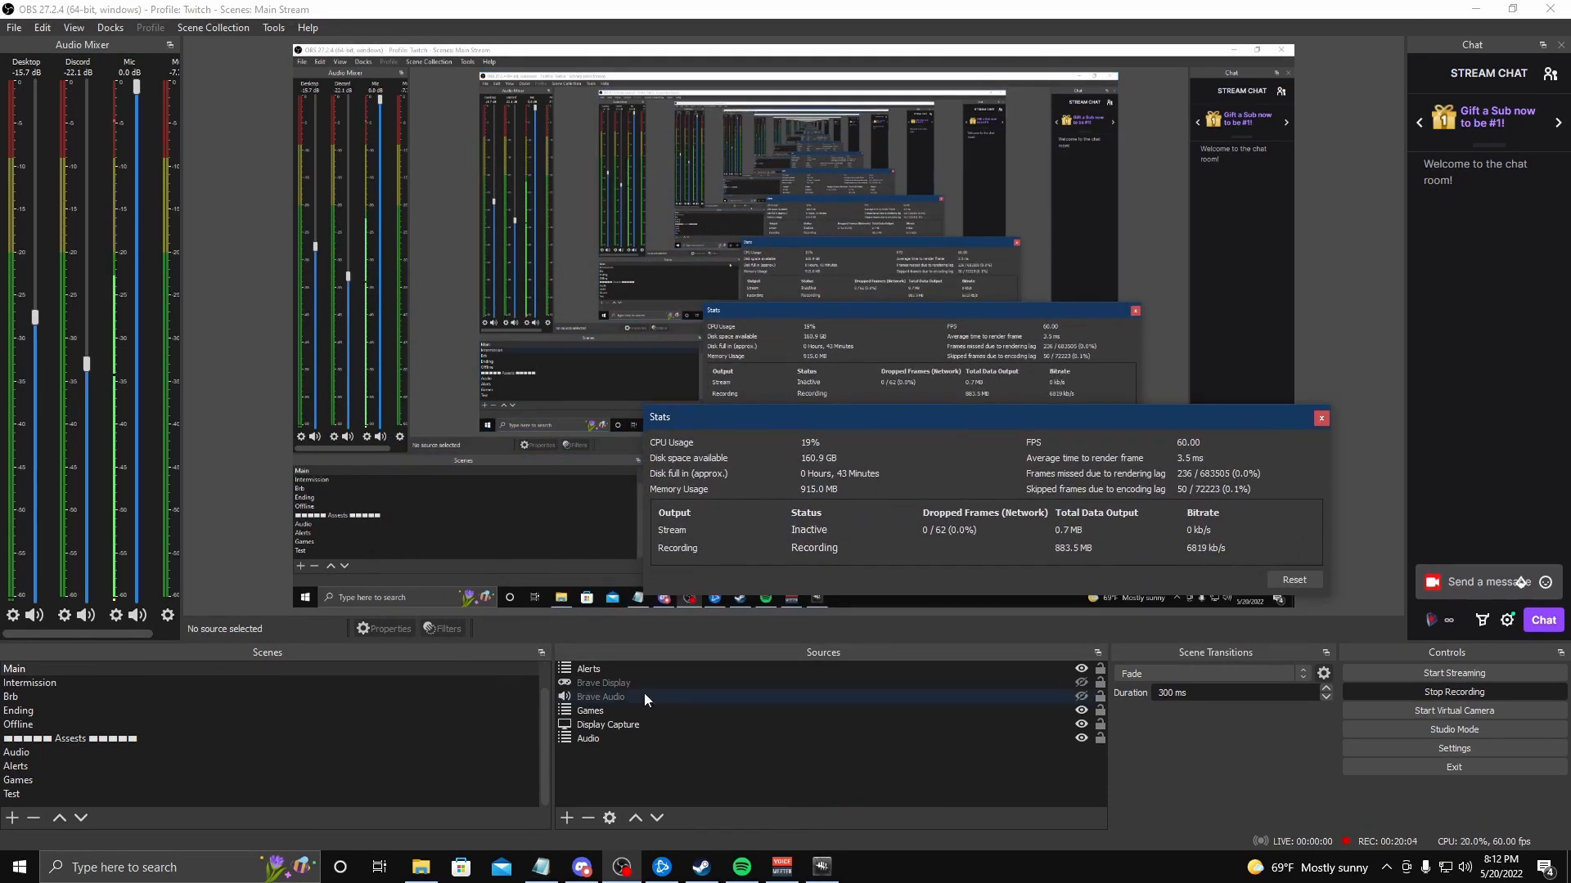
Check how the floating Stats window behaves while moving the un-maximised OBS window and switching to Dead by Daylight, and maximise OBS again
left_click(1512, 11)
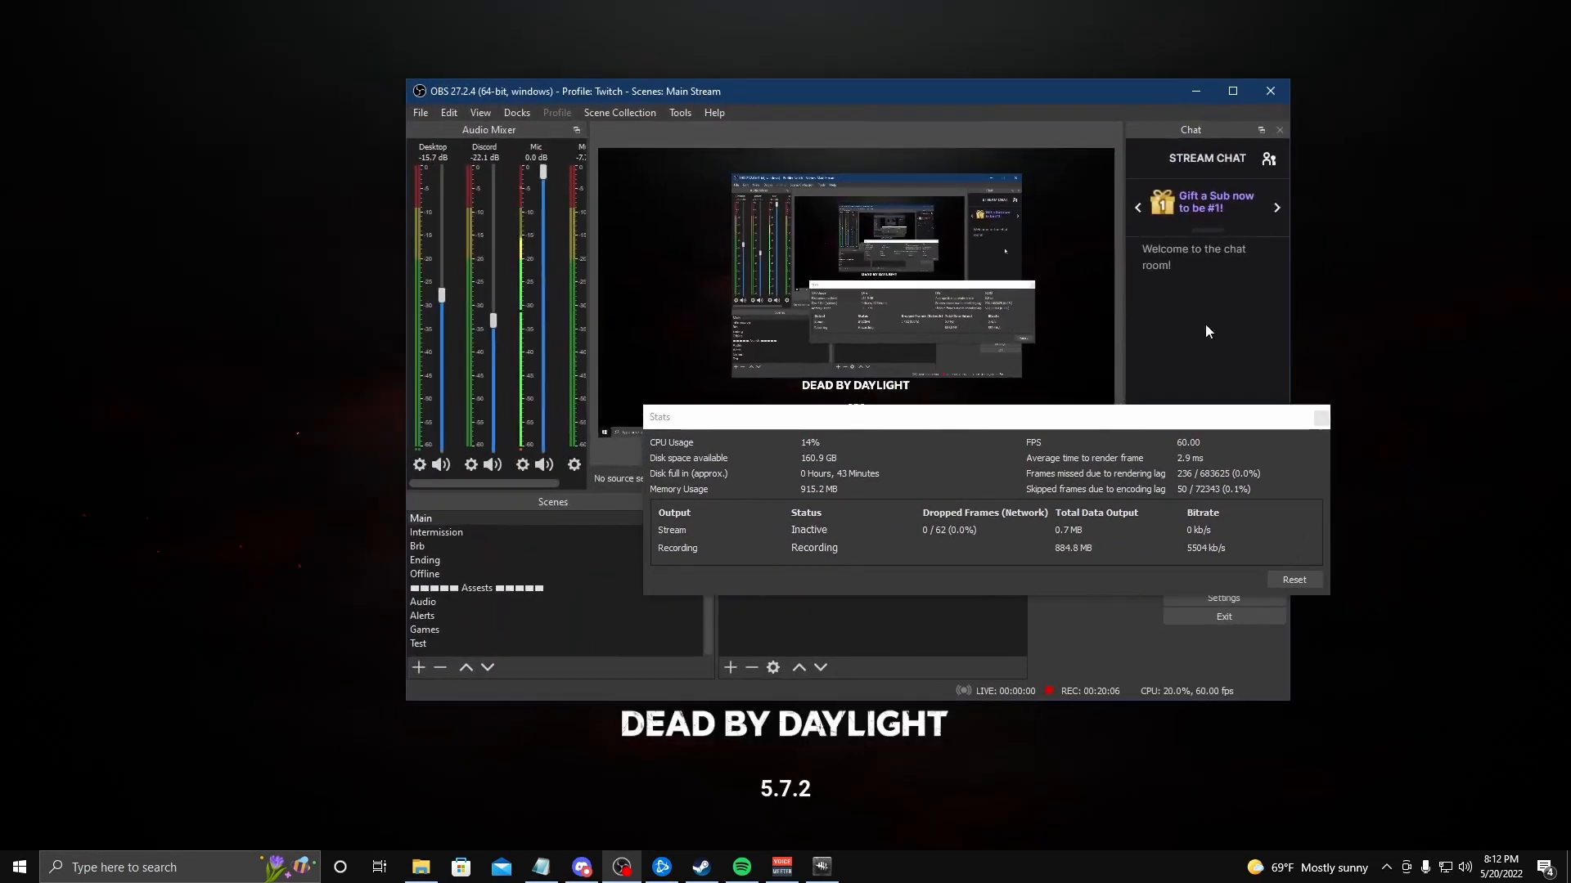
left_click_drag(939, 88, 581, 109)
key("alt+Tab")
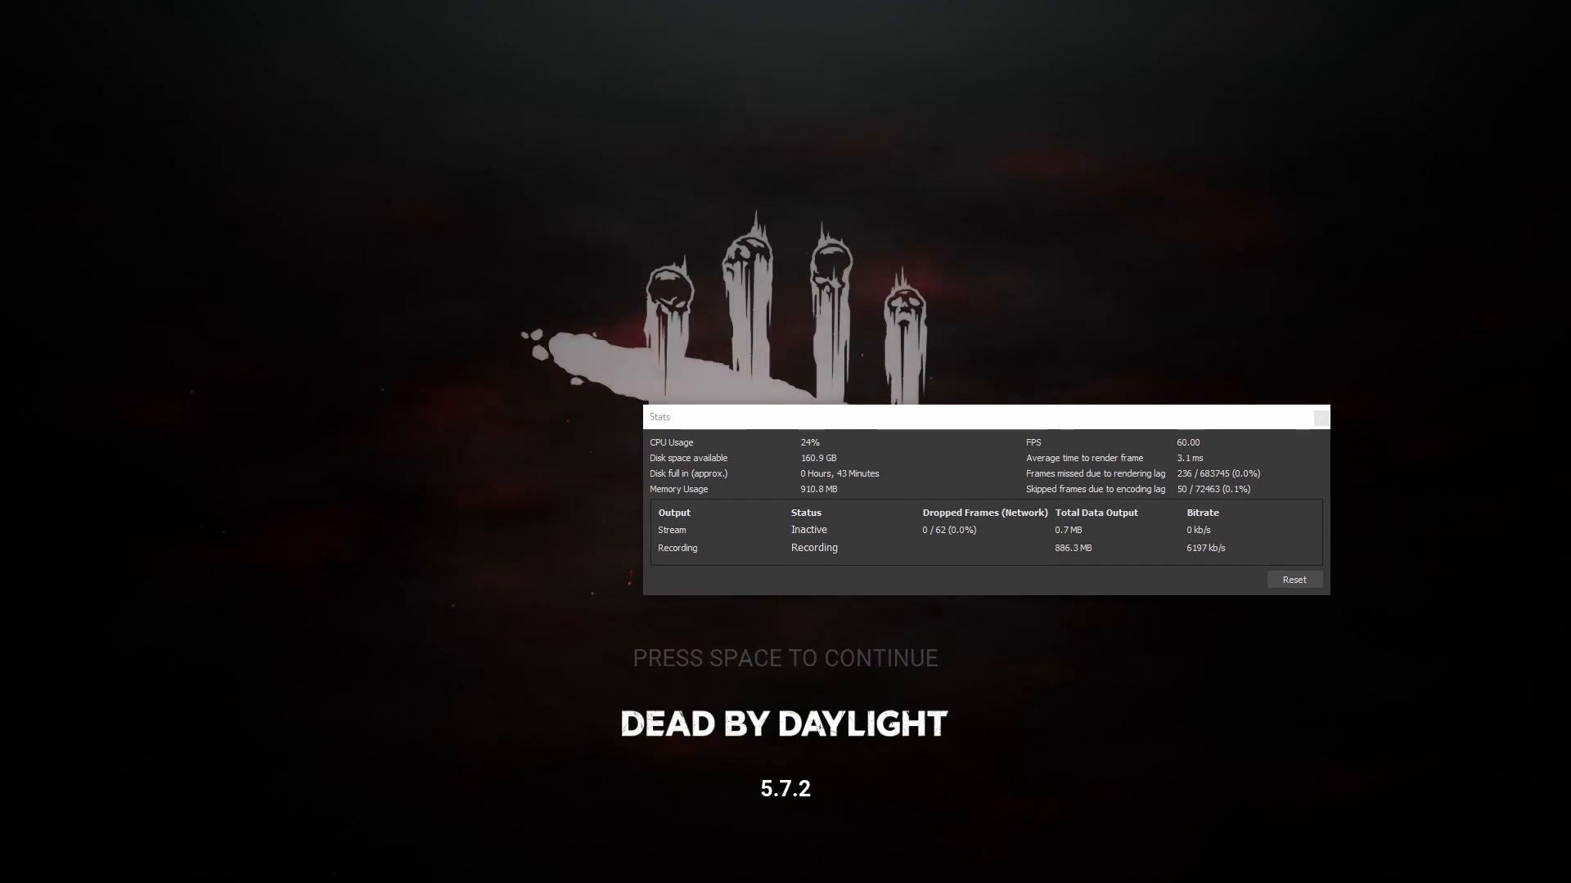
key("alt+Tab")
left_click_drag(2, 30, 1004, 75)
key("alt+Tab")
key("alt+Tab")
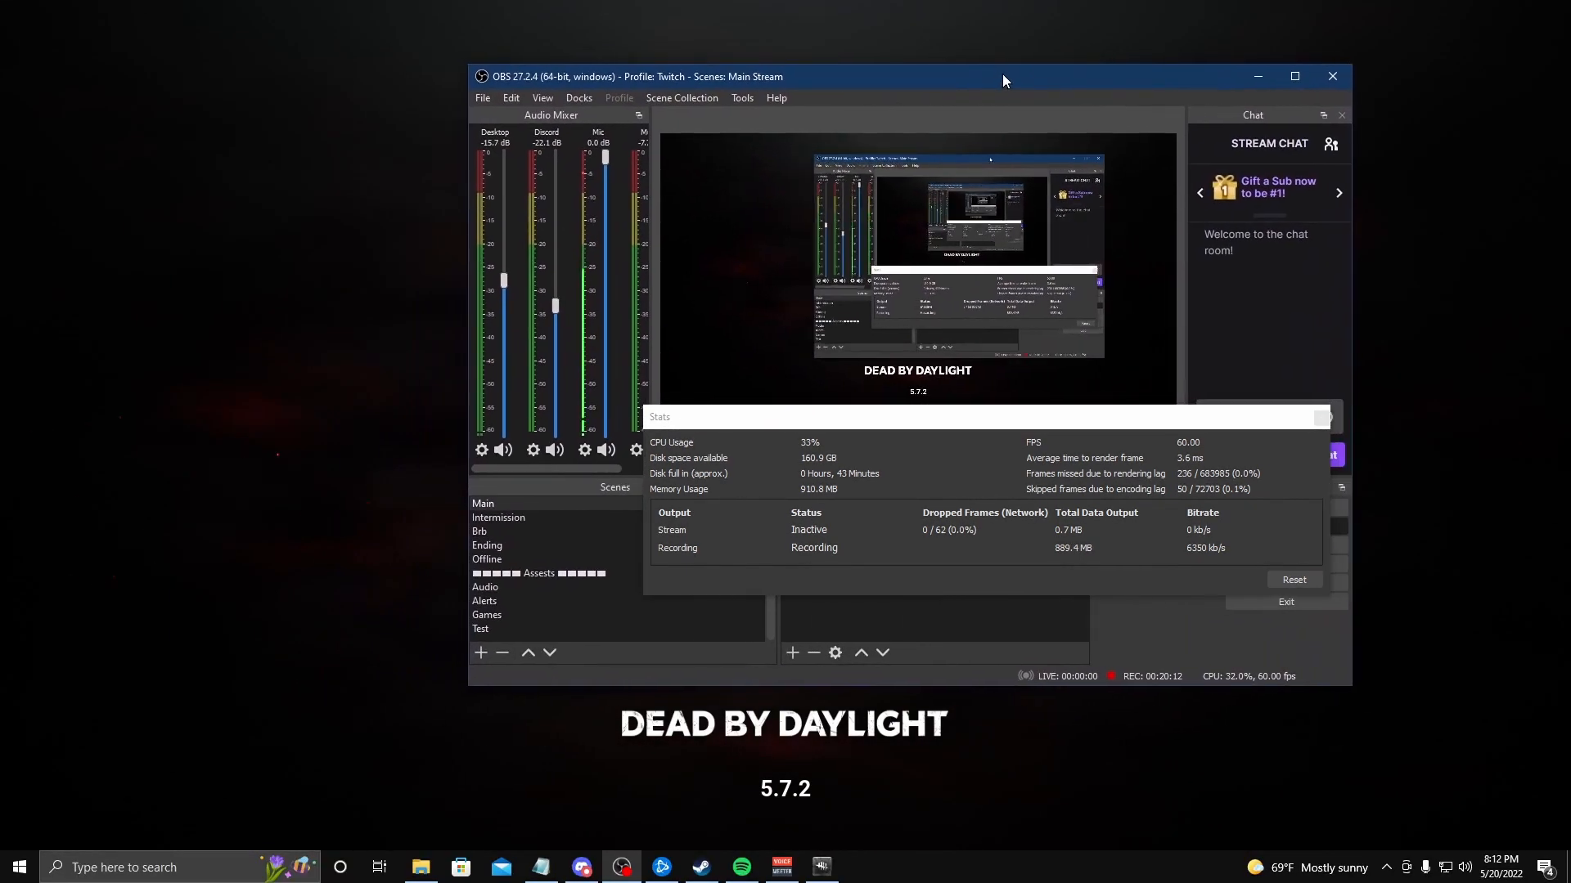
double_click(1304, 76)
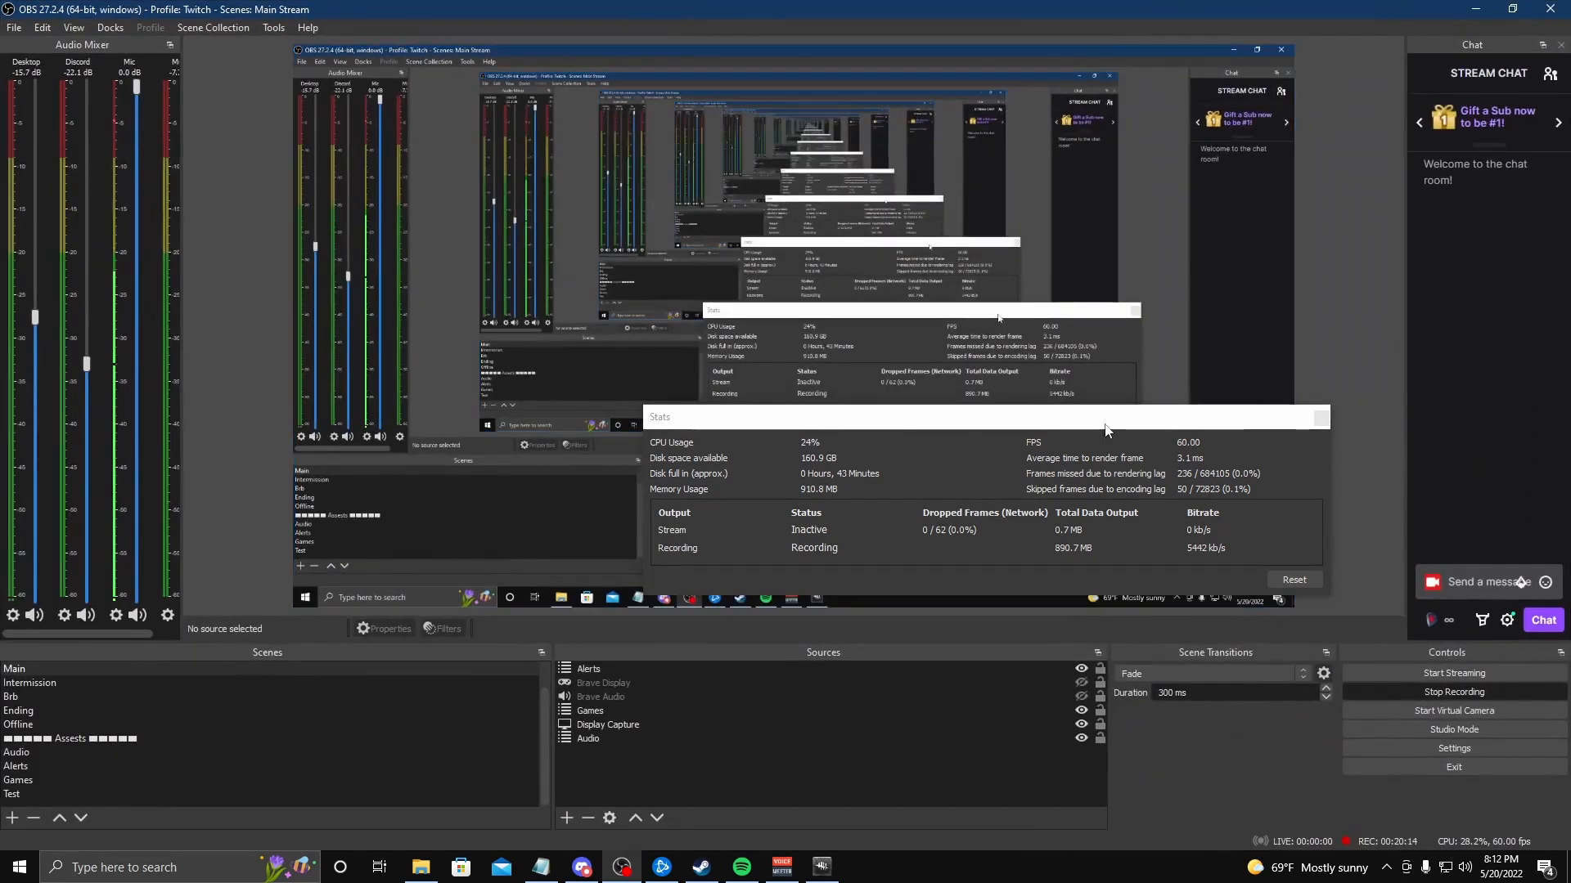
Dock Stats between Sources and Scene Transitions, and check that it moves with the un-maximised OBS window before maximising it again
left_click_drag(1028, 423, 1044, 674)
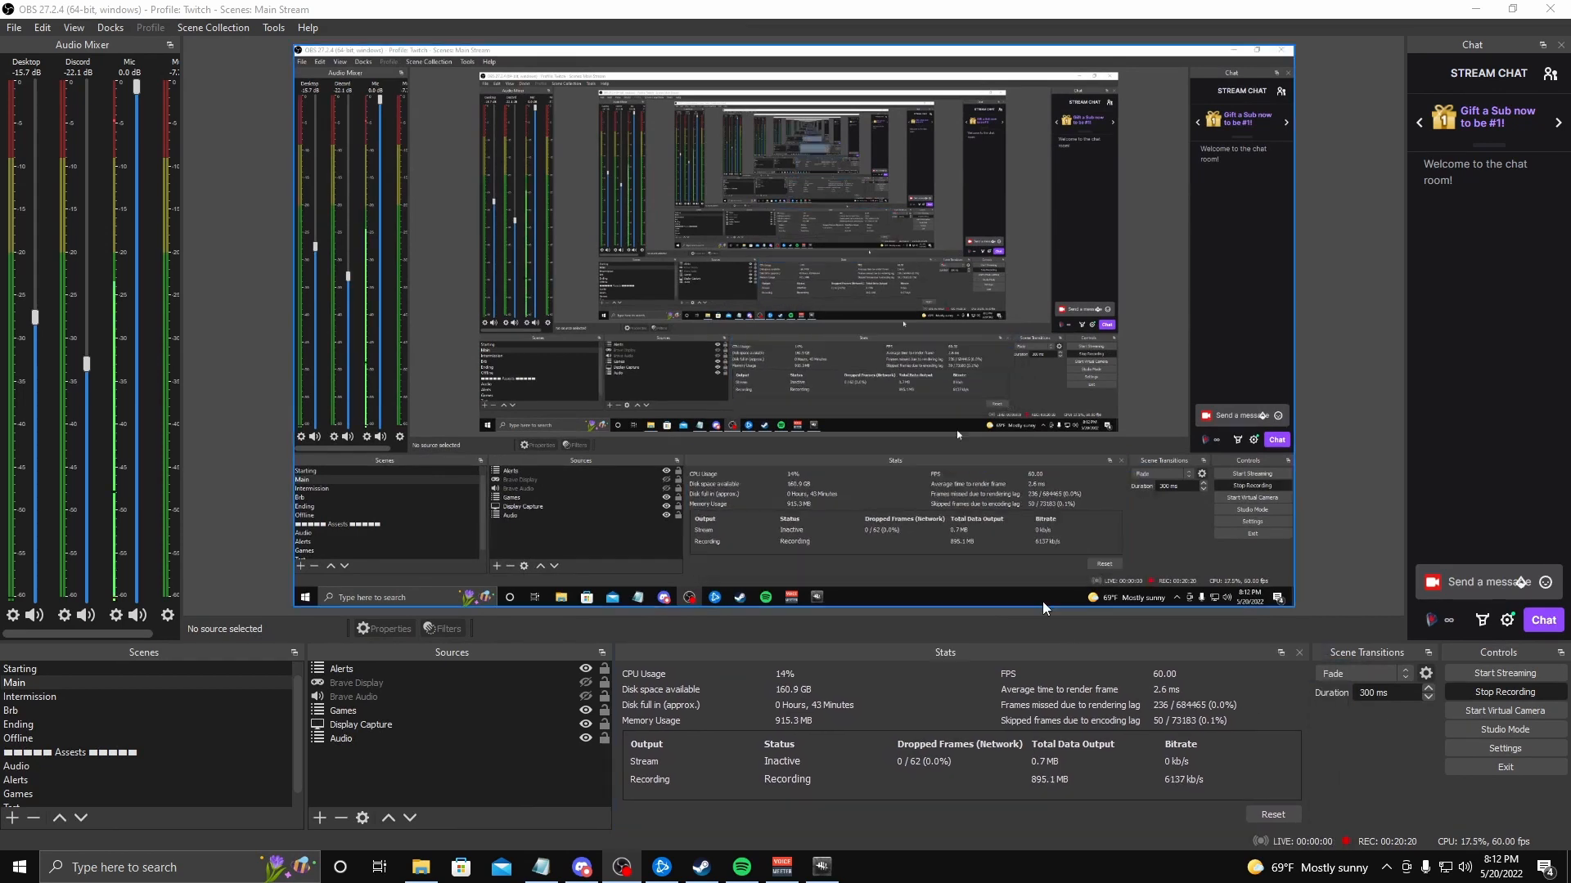
left_click(1512, 9)
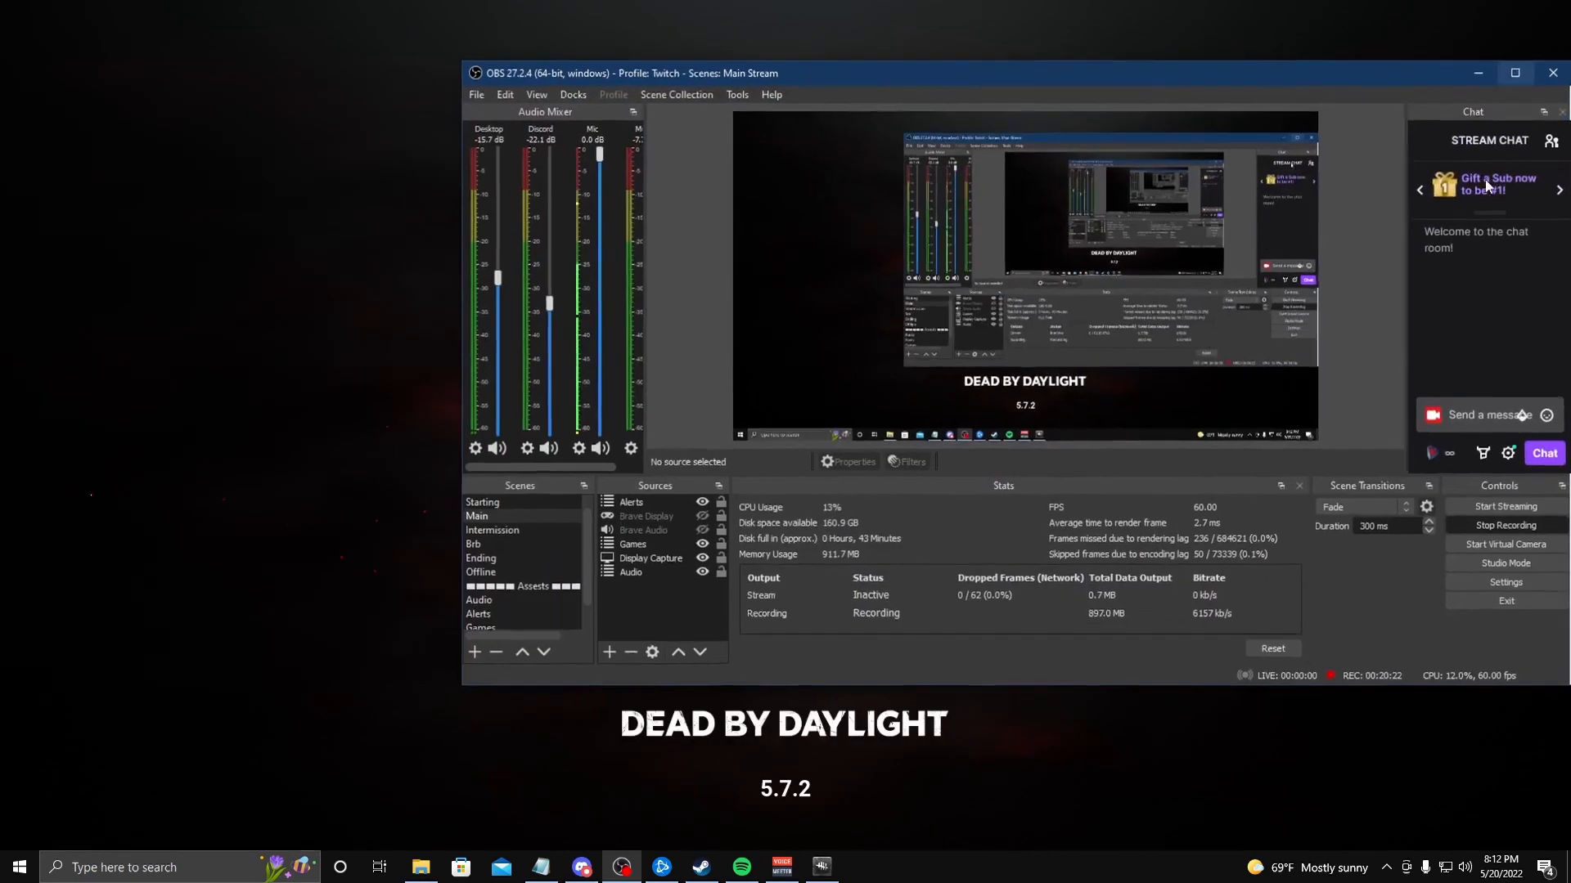
left_click_drag(1184, 108, 1086, 111)
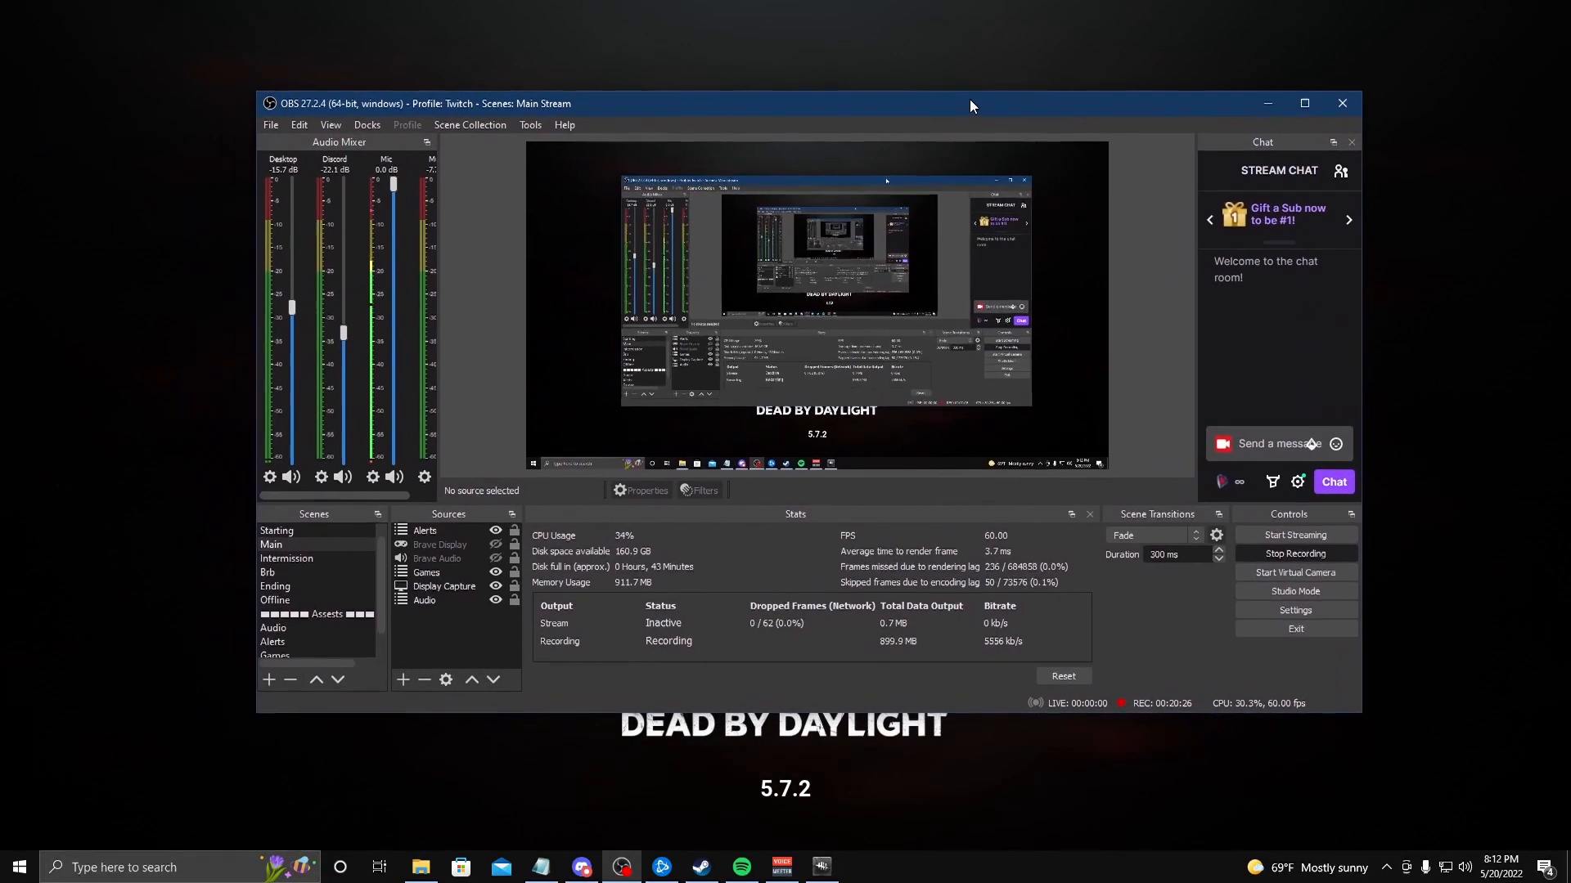
left_click(1303, 106)
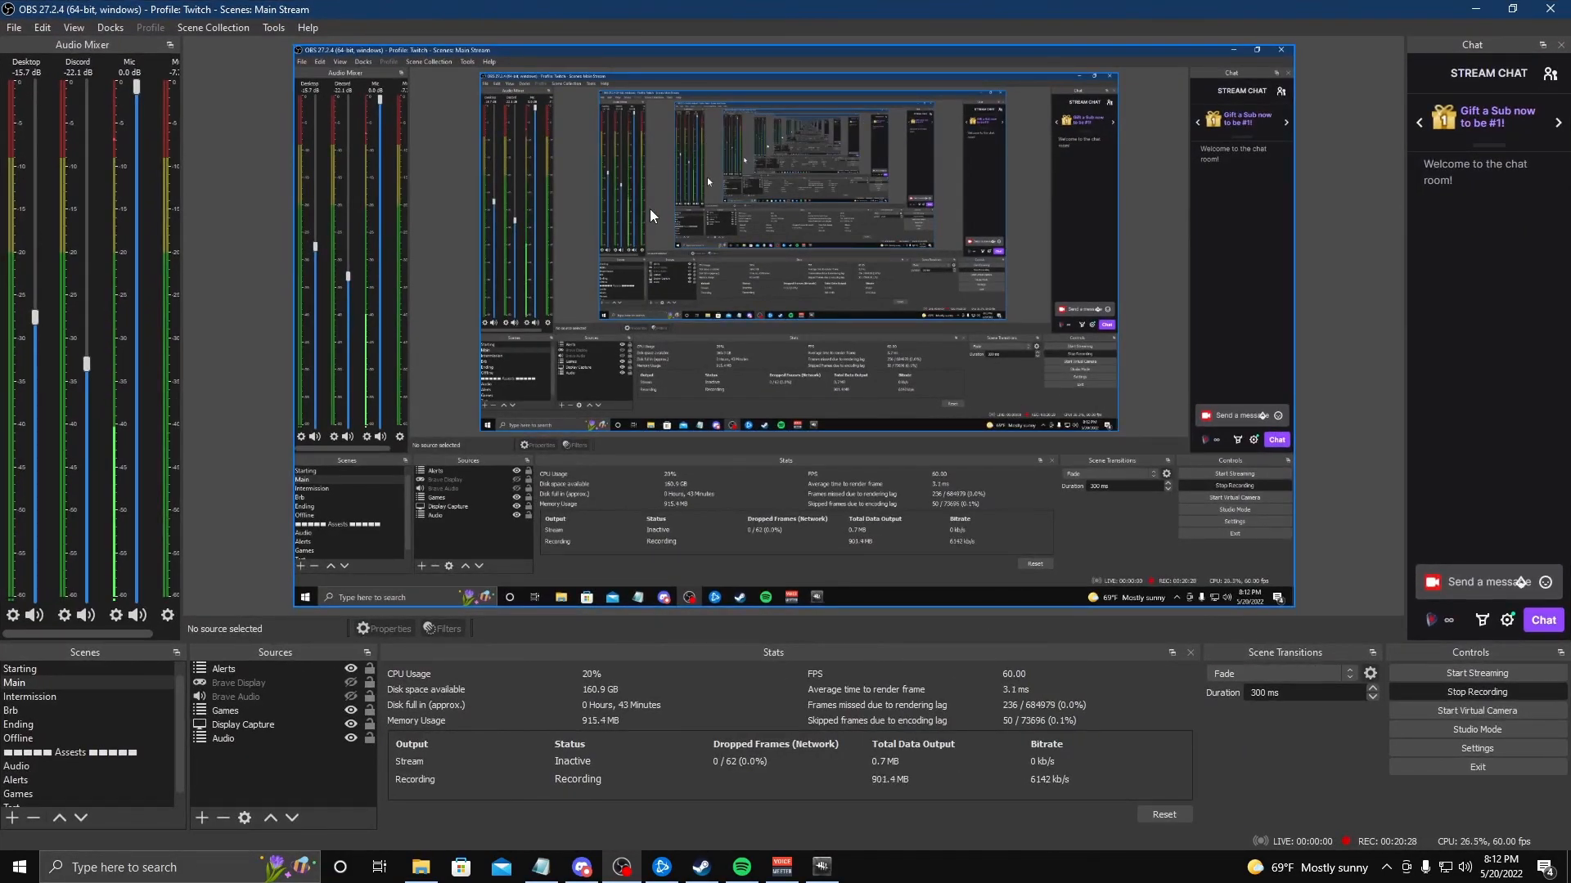
Show the Stream Information dock as a floating window over the preview
left_click(110, 30)
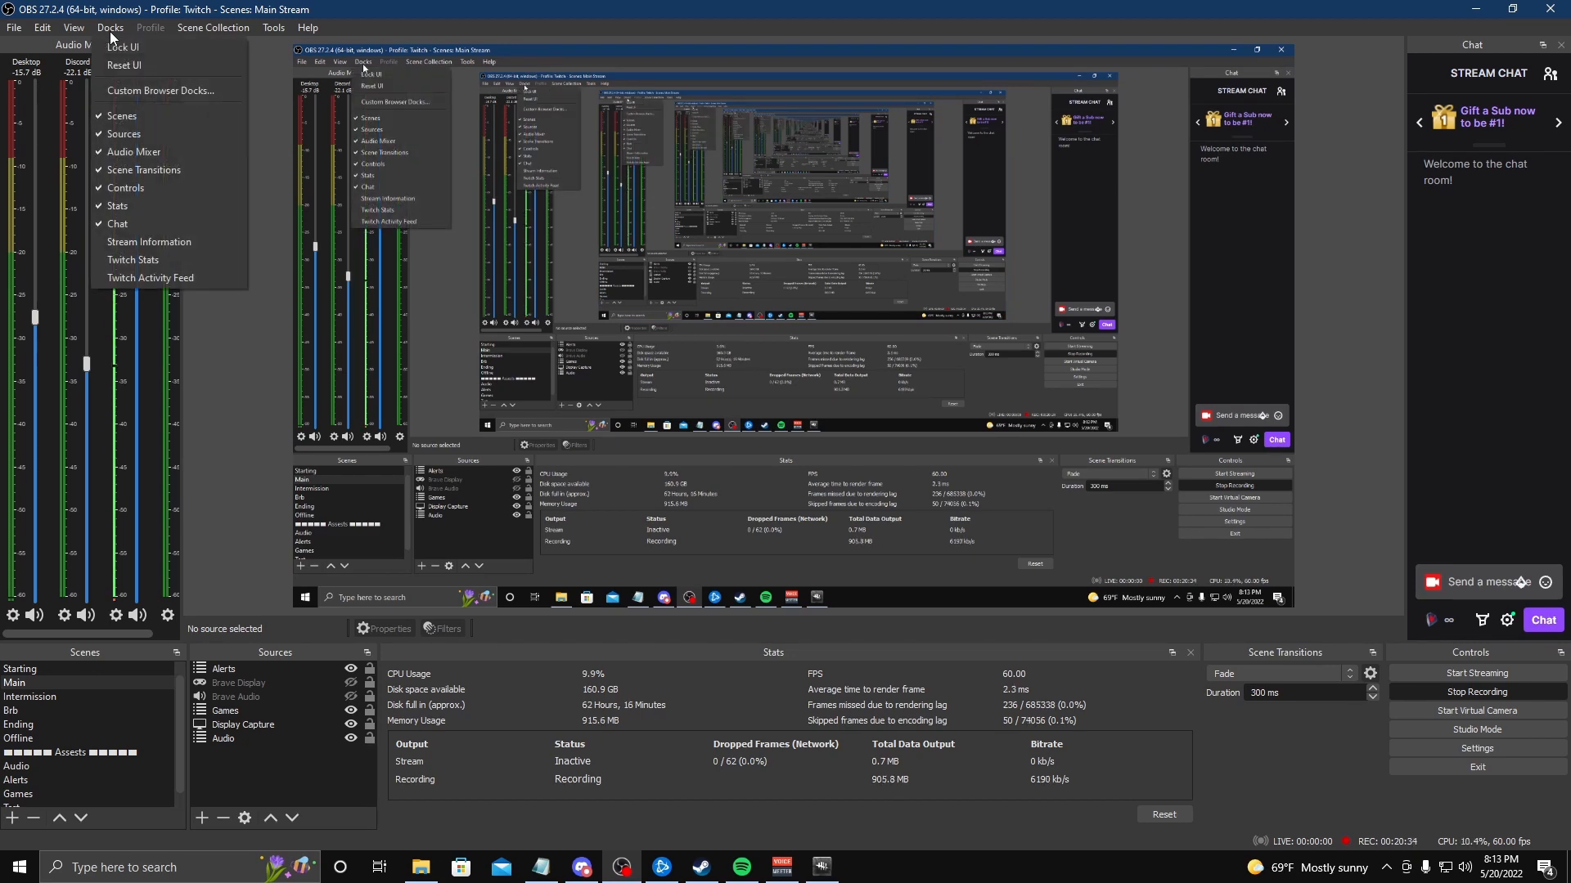
left_click(165, 243)
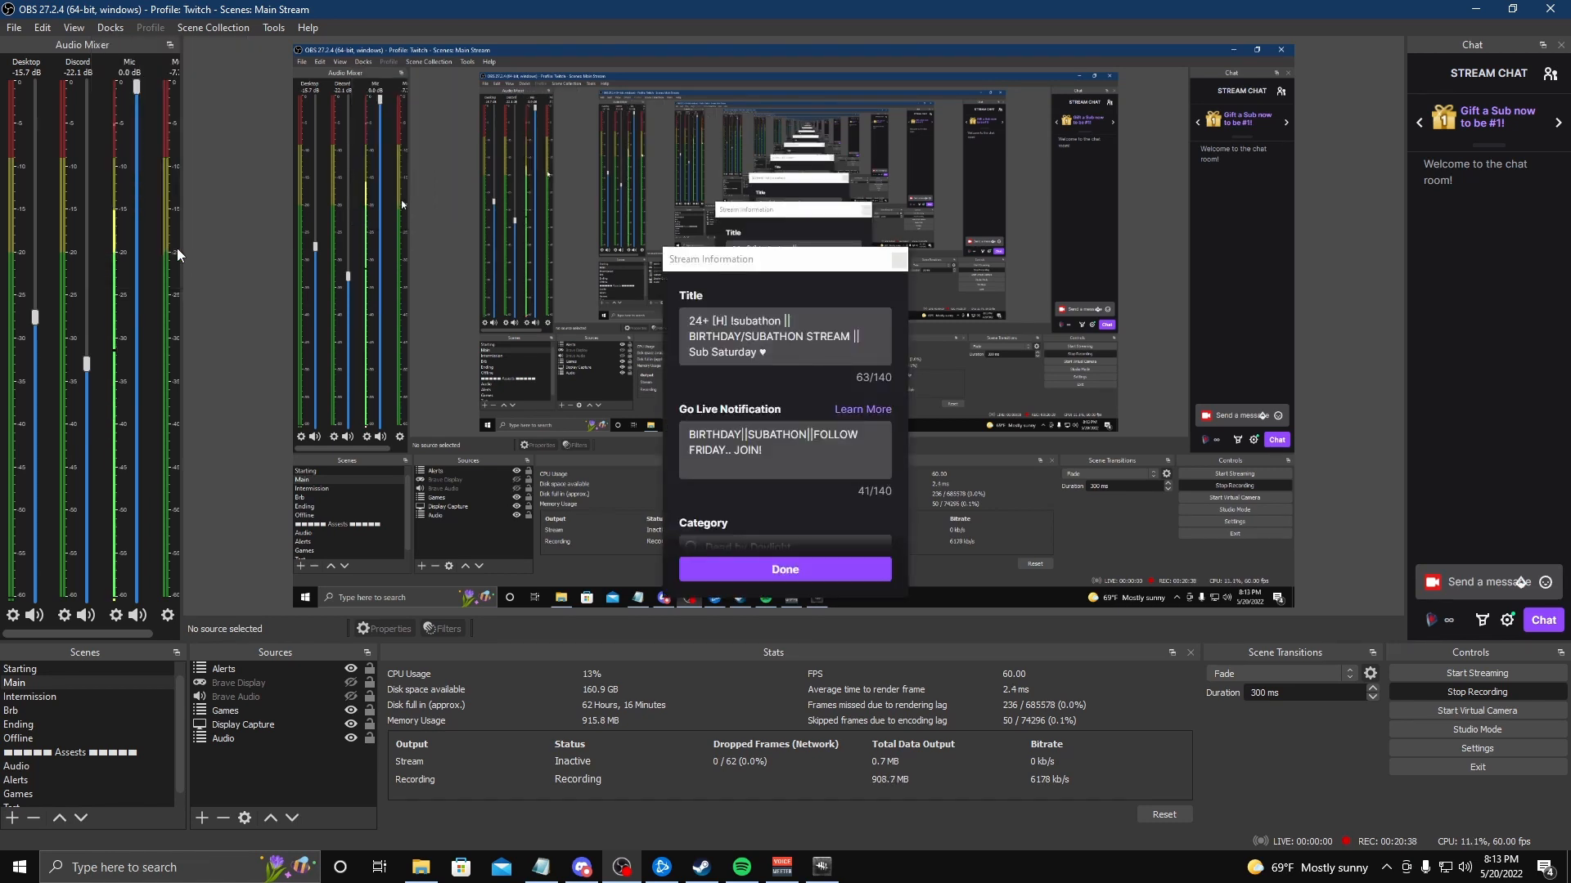
left_click_drag(775, 268, 818, 244)
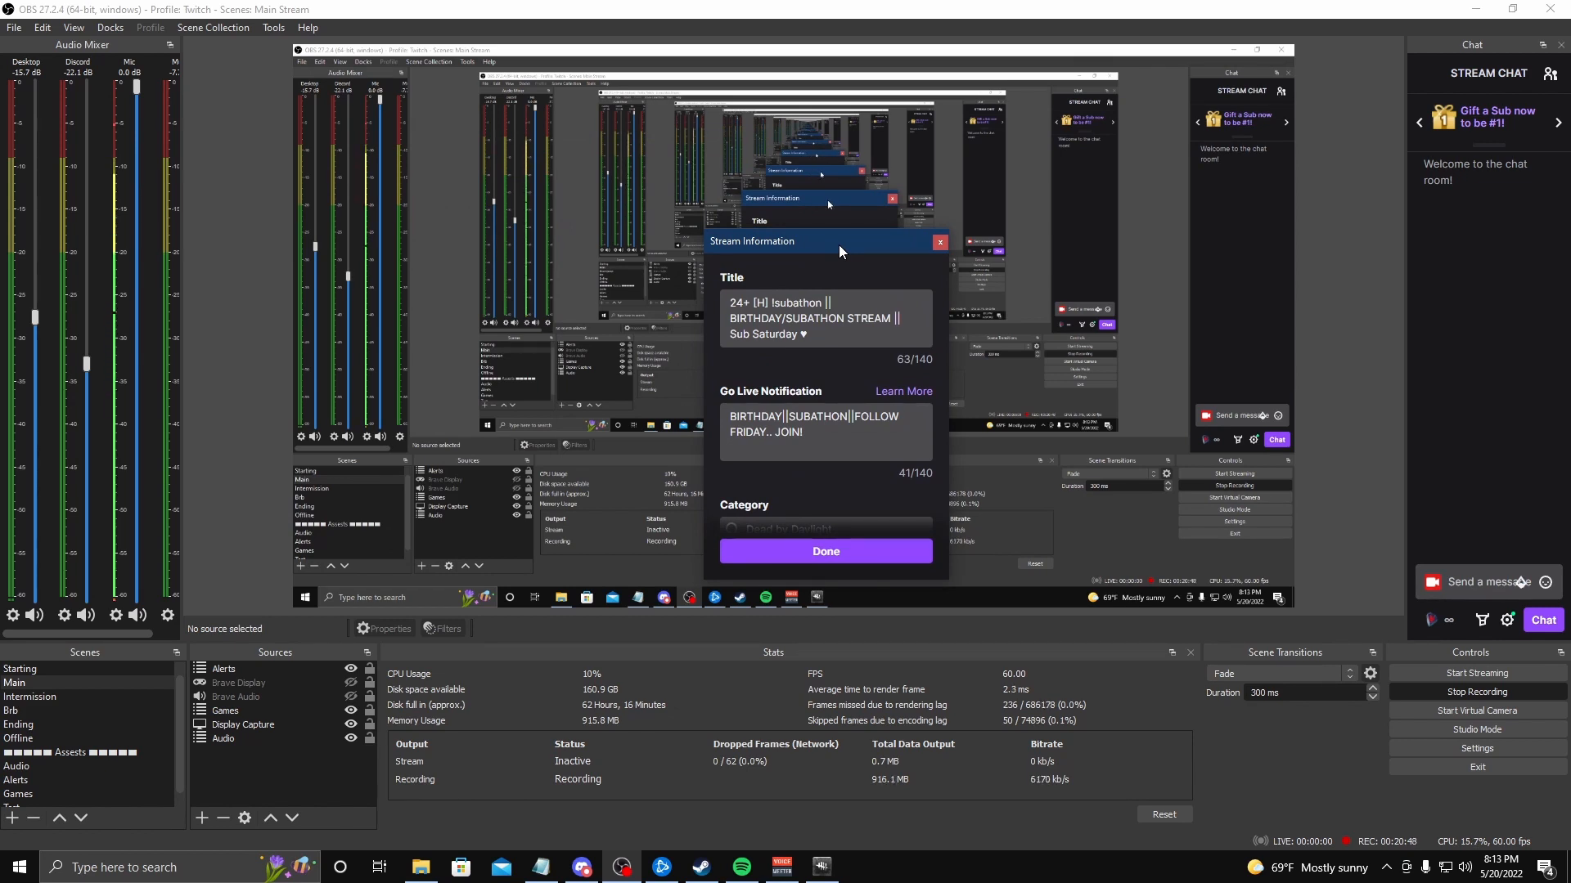
Dock Stream Information above the Audio Mixer, and show the Twitch Stats dock and place it above Stream Information
left_click_drag(831, 242, 163, 121)
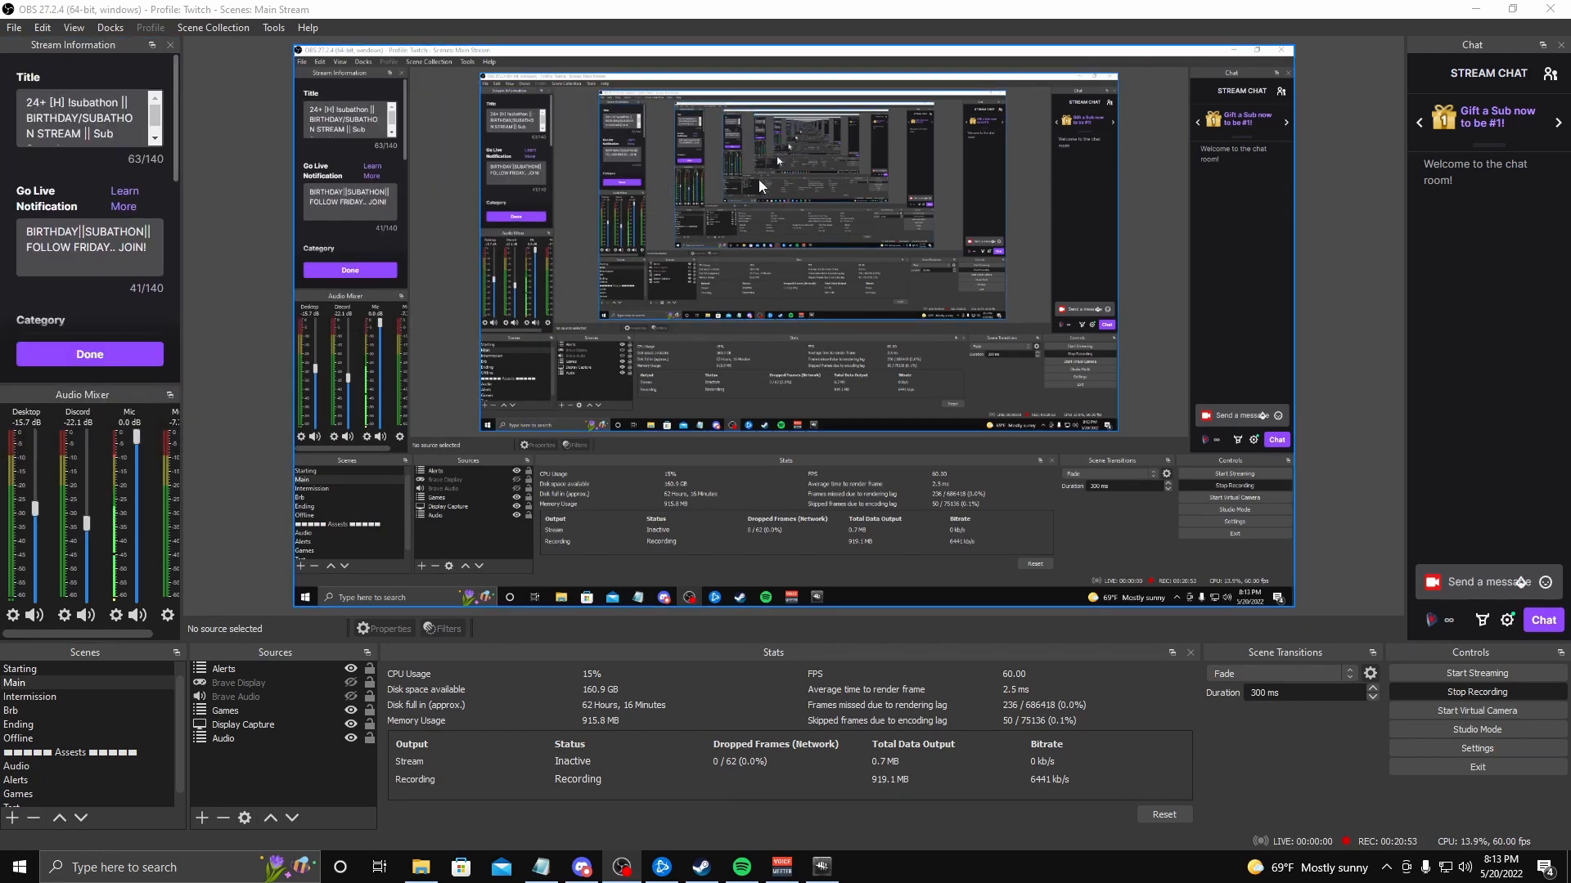
left_click(111, 28)
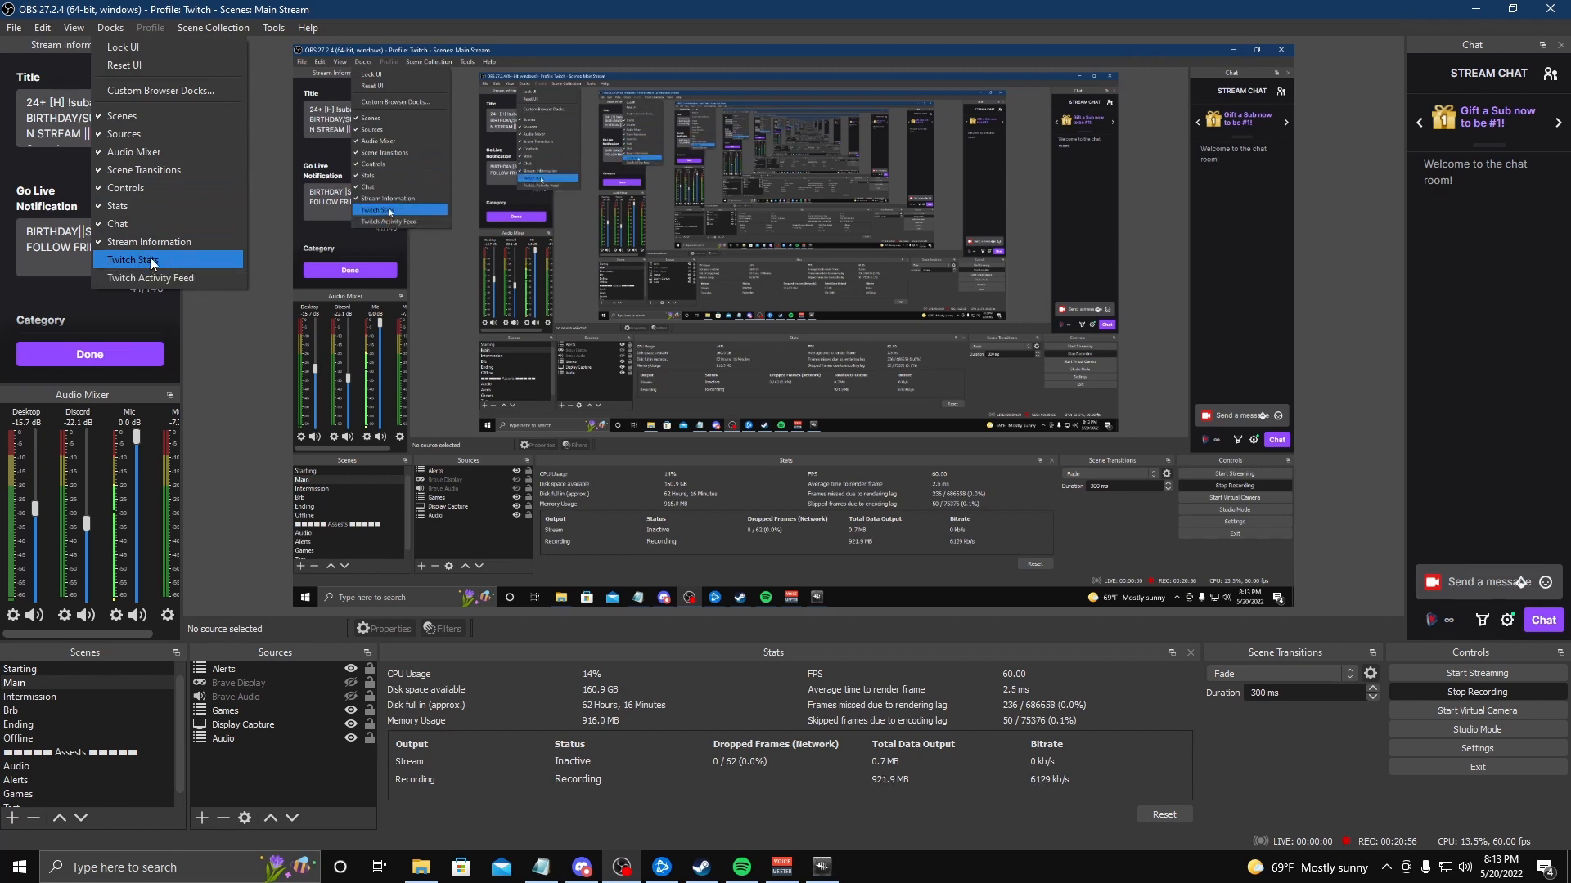
left_click(148, 263)
left_click_drag(712, 358, 78, 75)
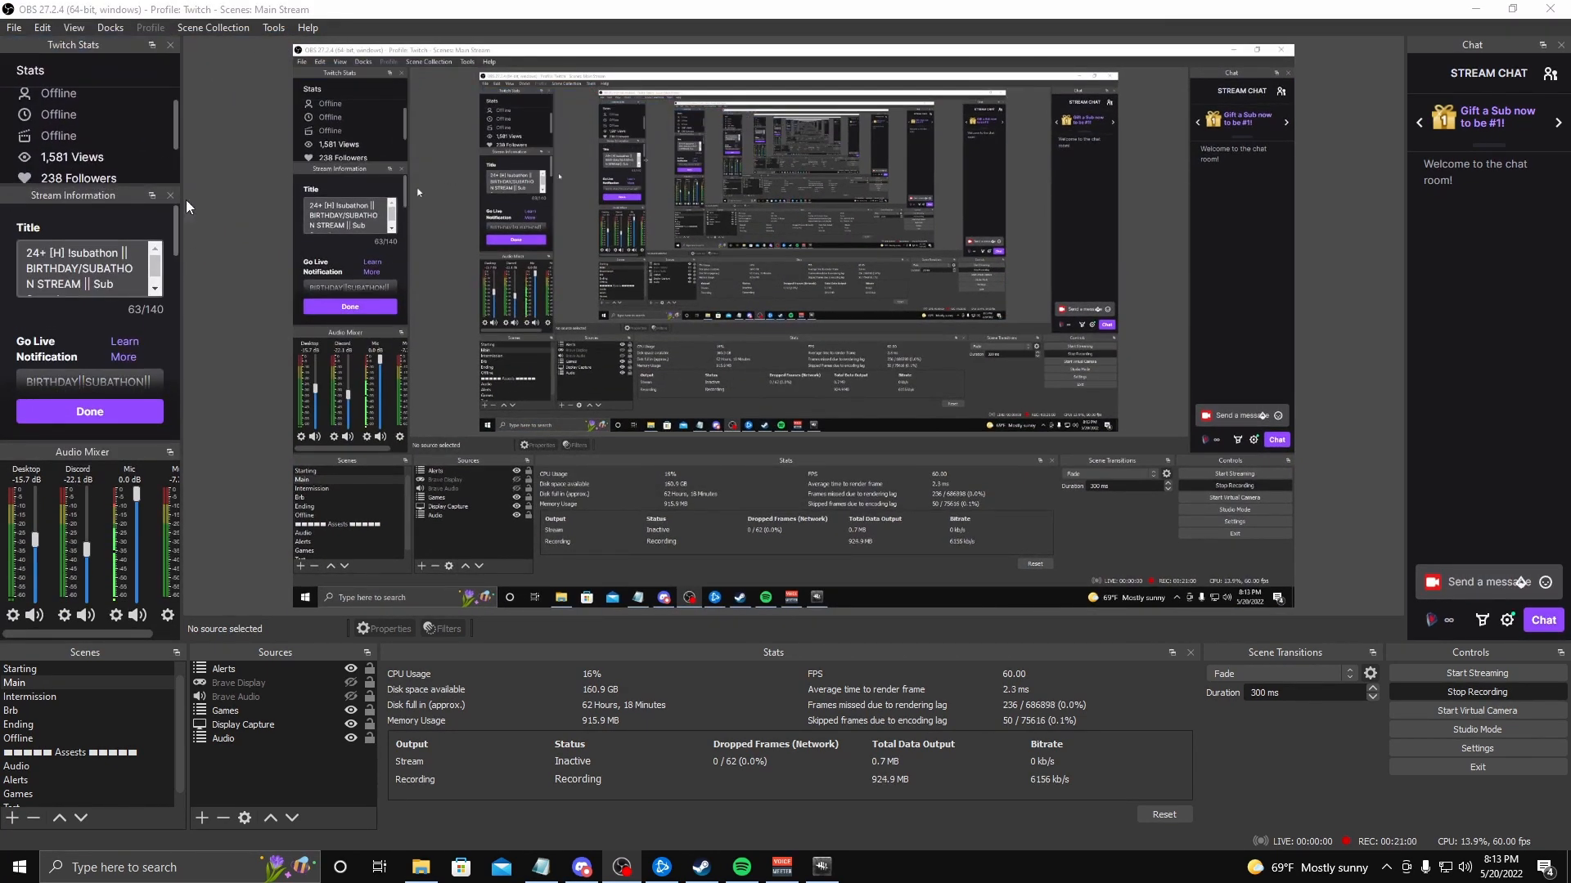
Look through the entries in the Twitch Stats dock, and hide and reveal its first statistic
left_click_drag(174, 121, 175, 144)
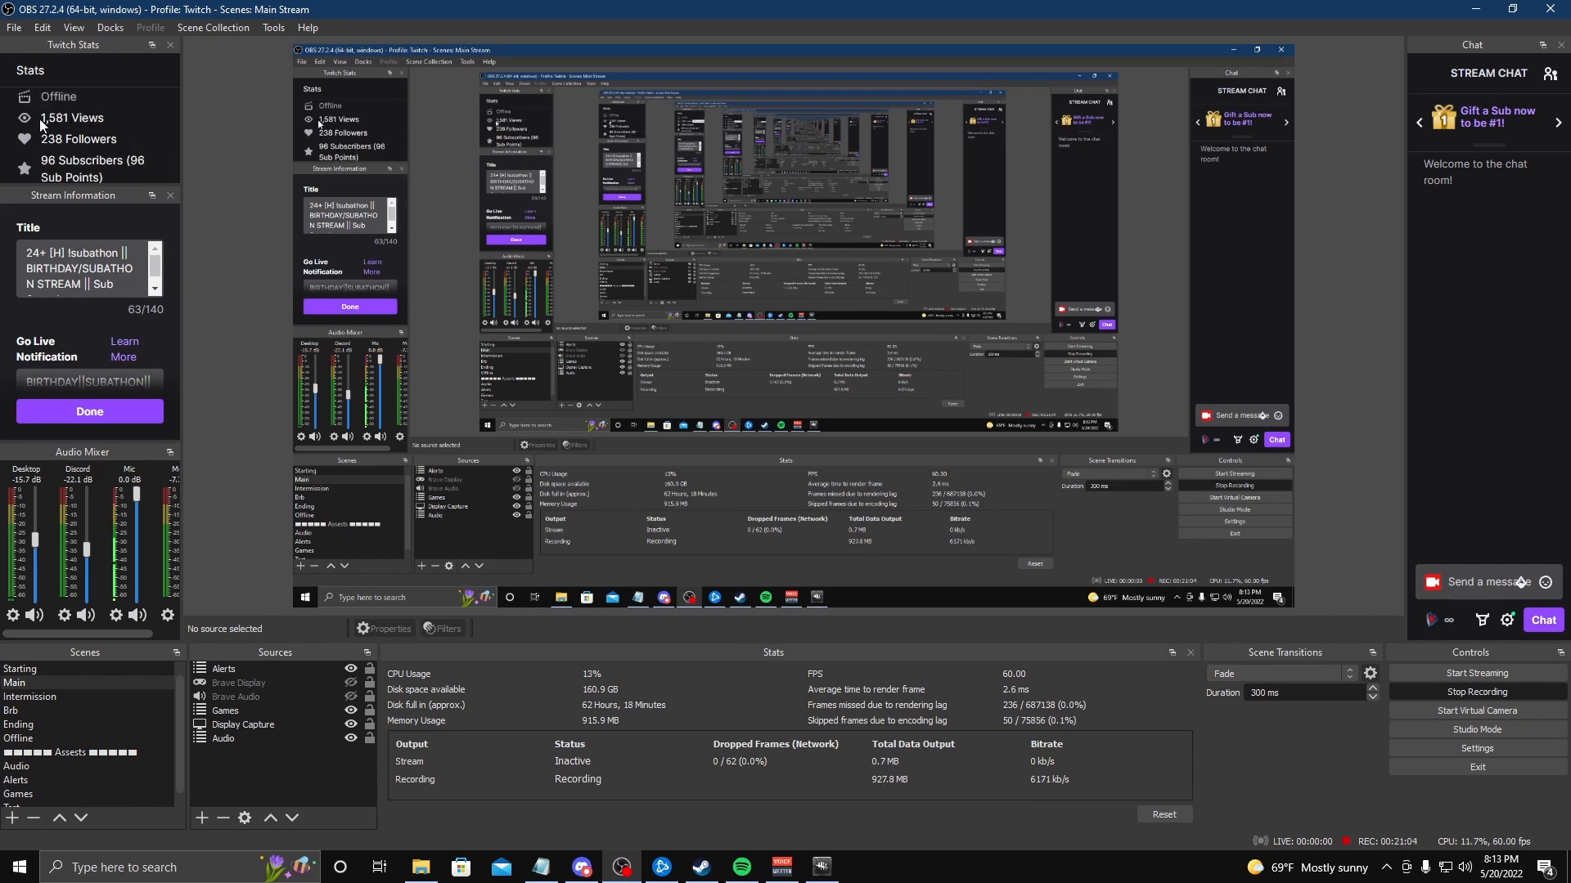
left_click_drag(177, 148, 179, 120)
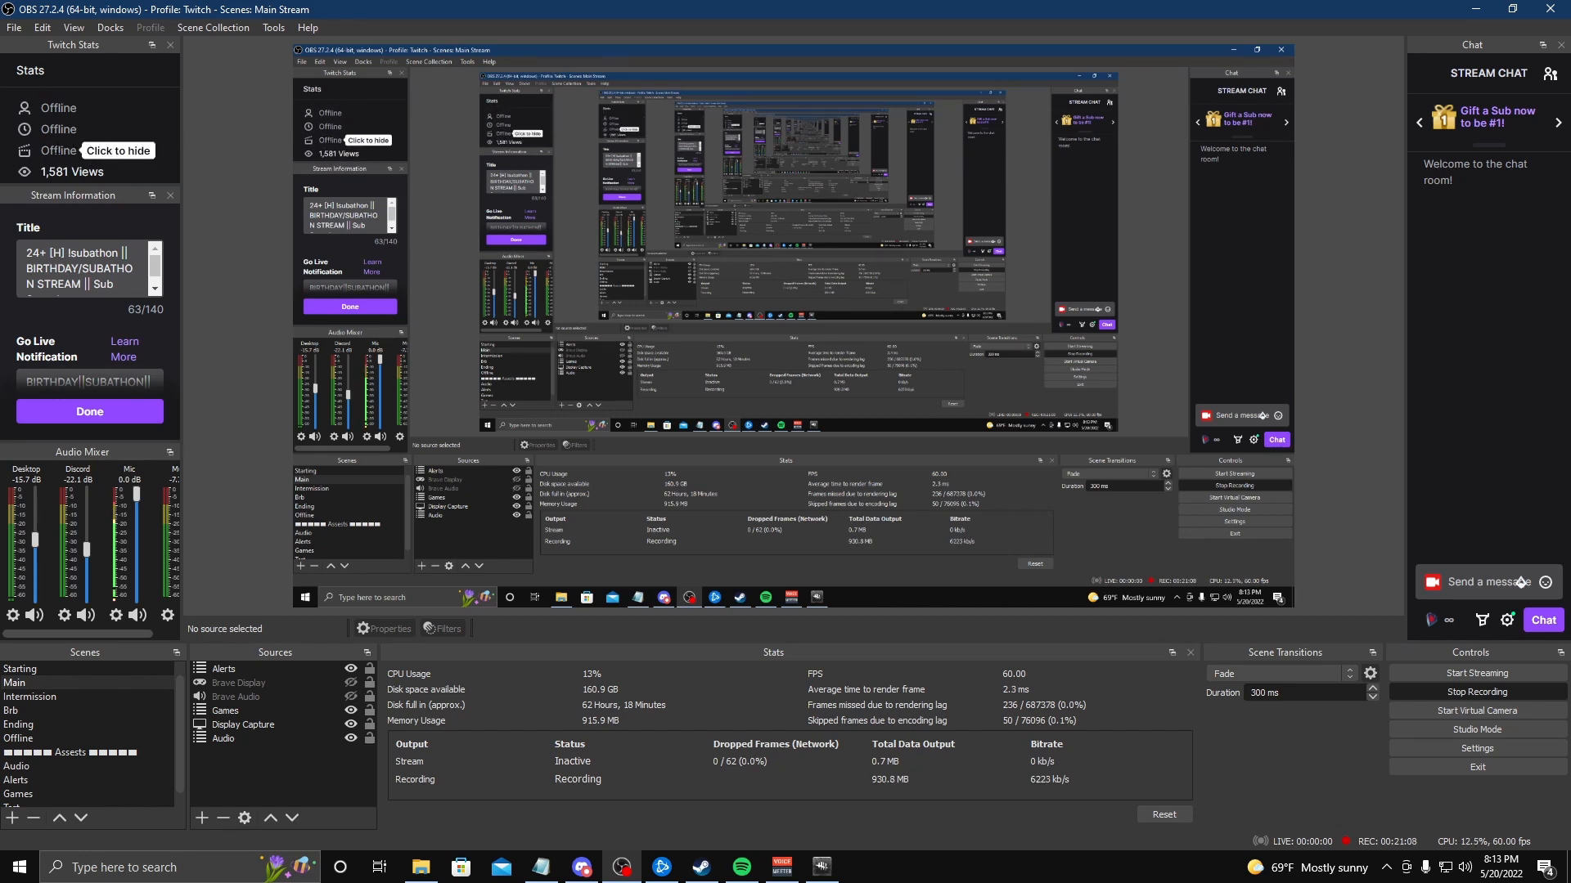
left_click_drag(168, 121, 175, 112)
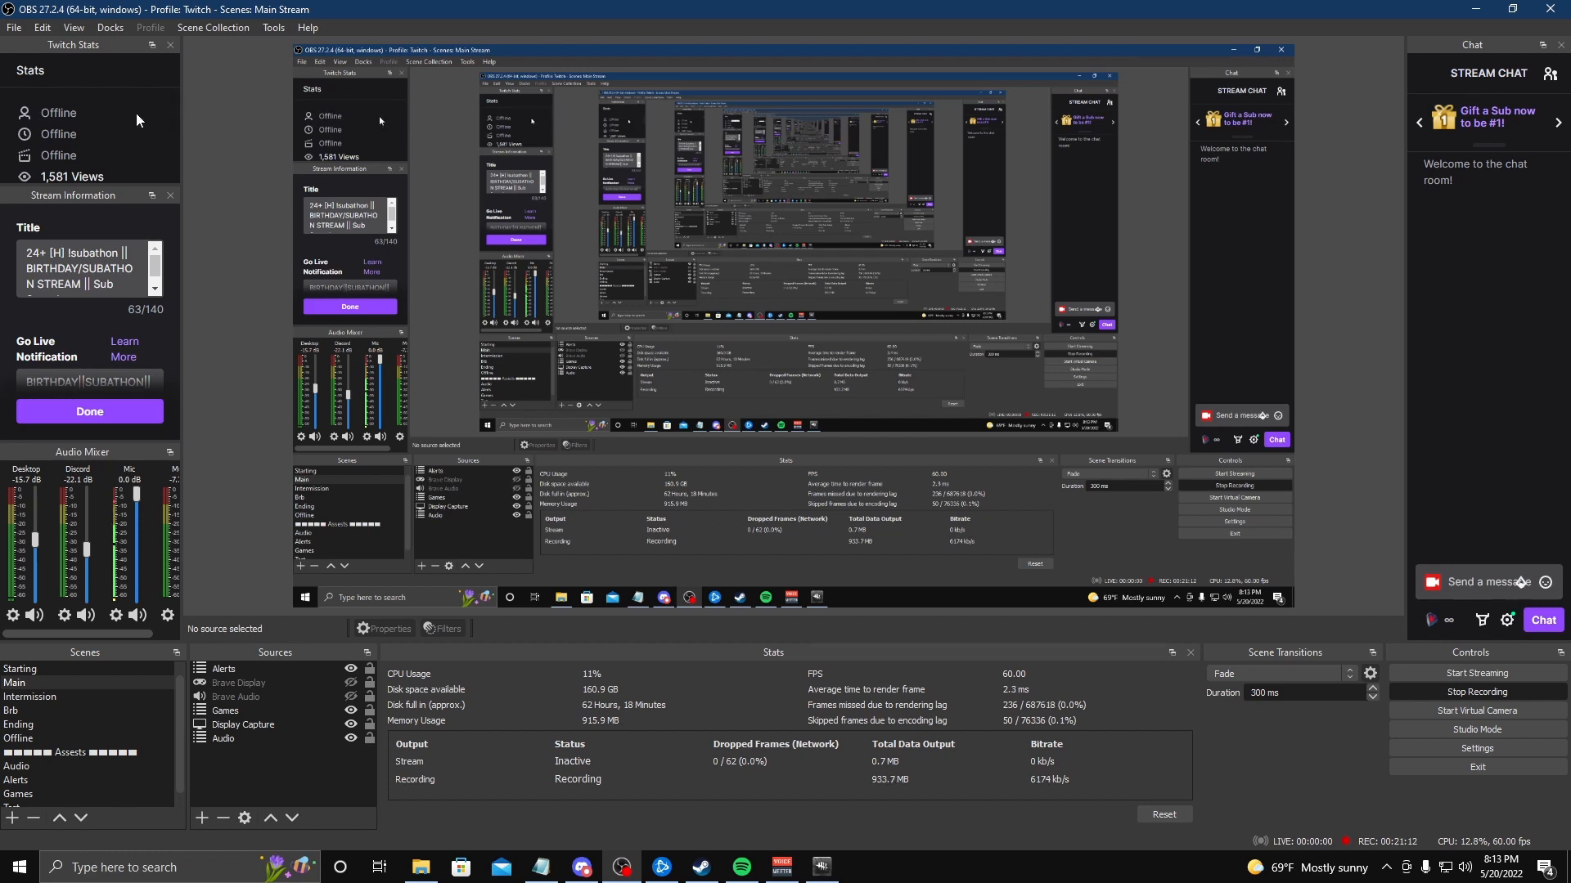
left_click_drag(177, 110, 177, 116)
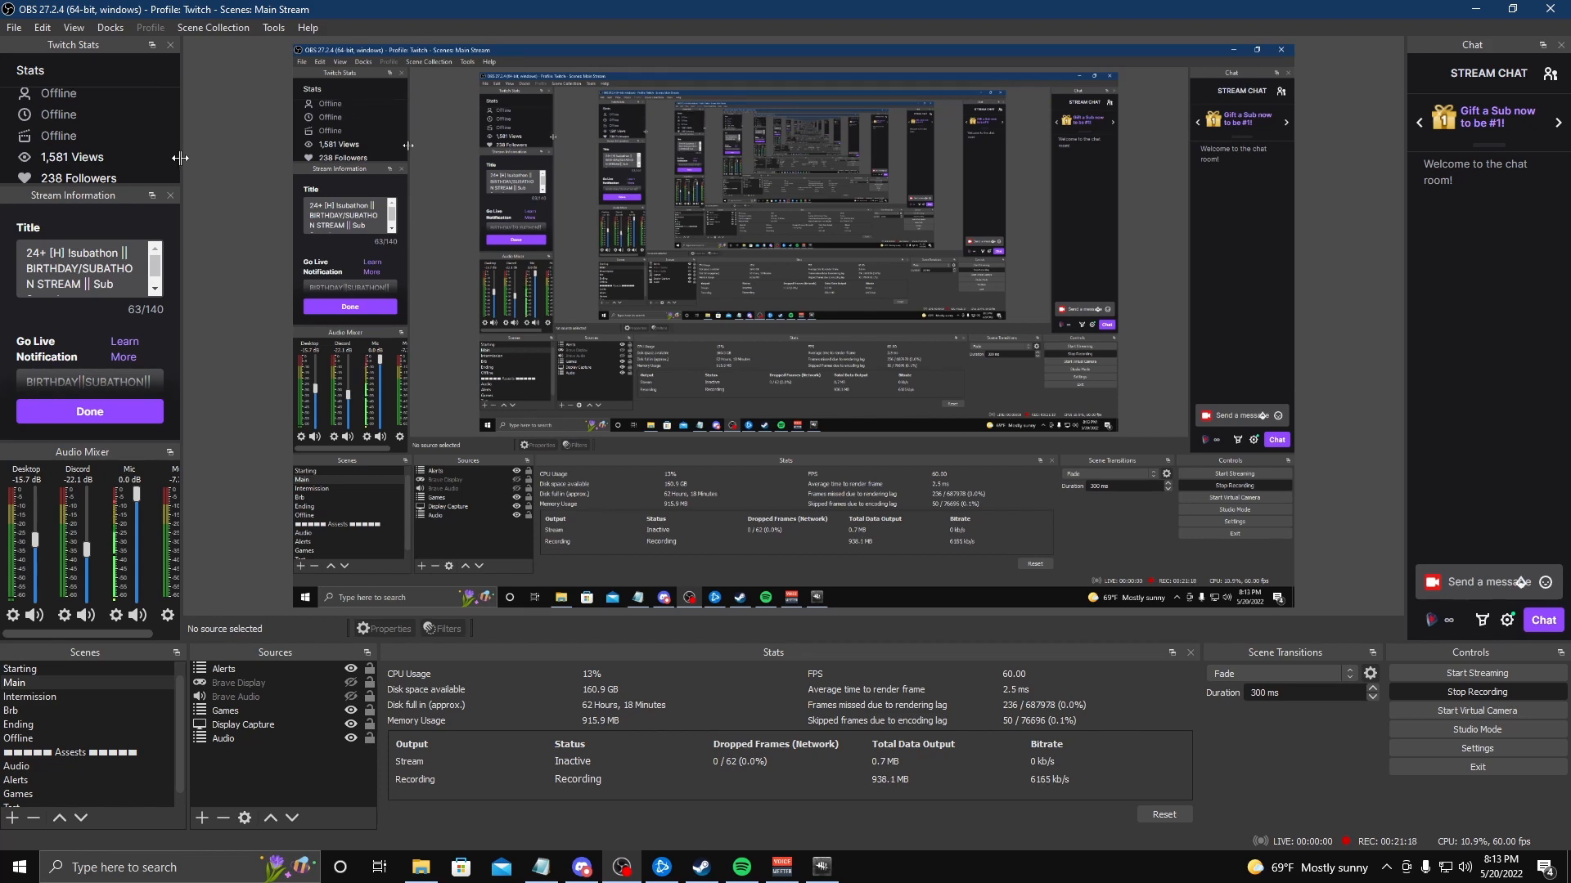
left_click(81, 95)
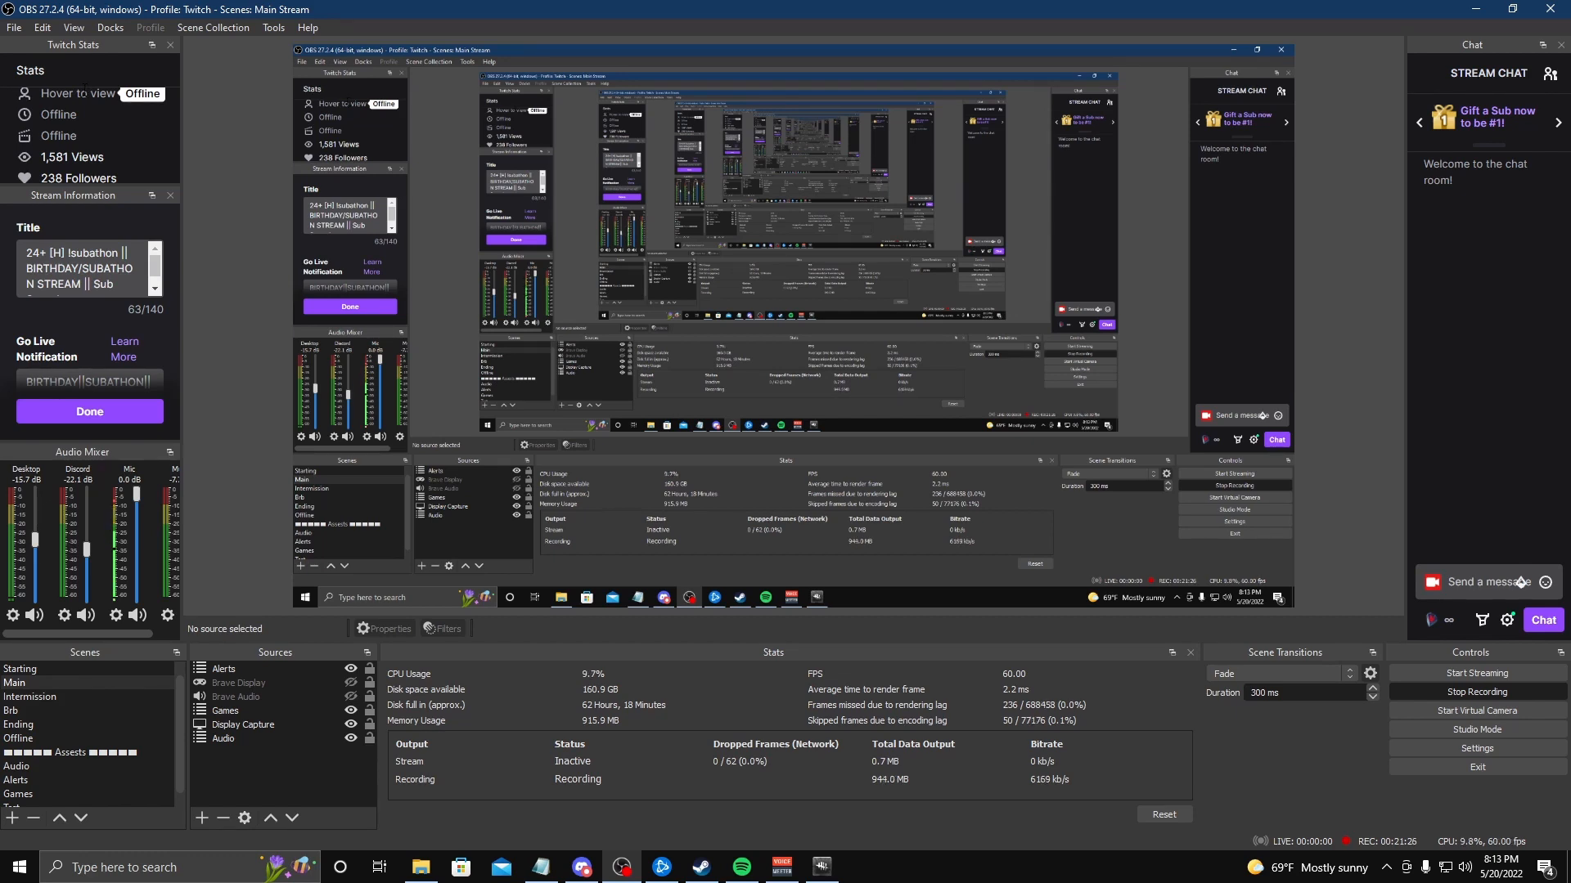
mouse_move(66, 94)
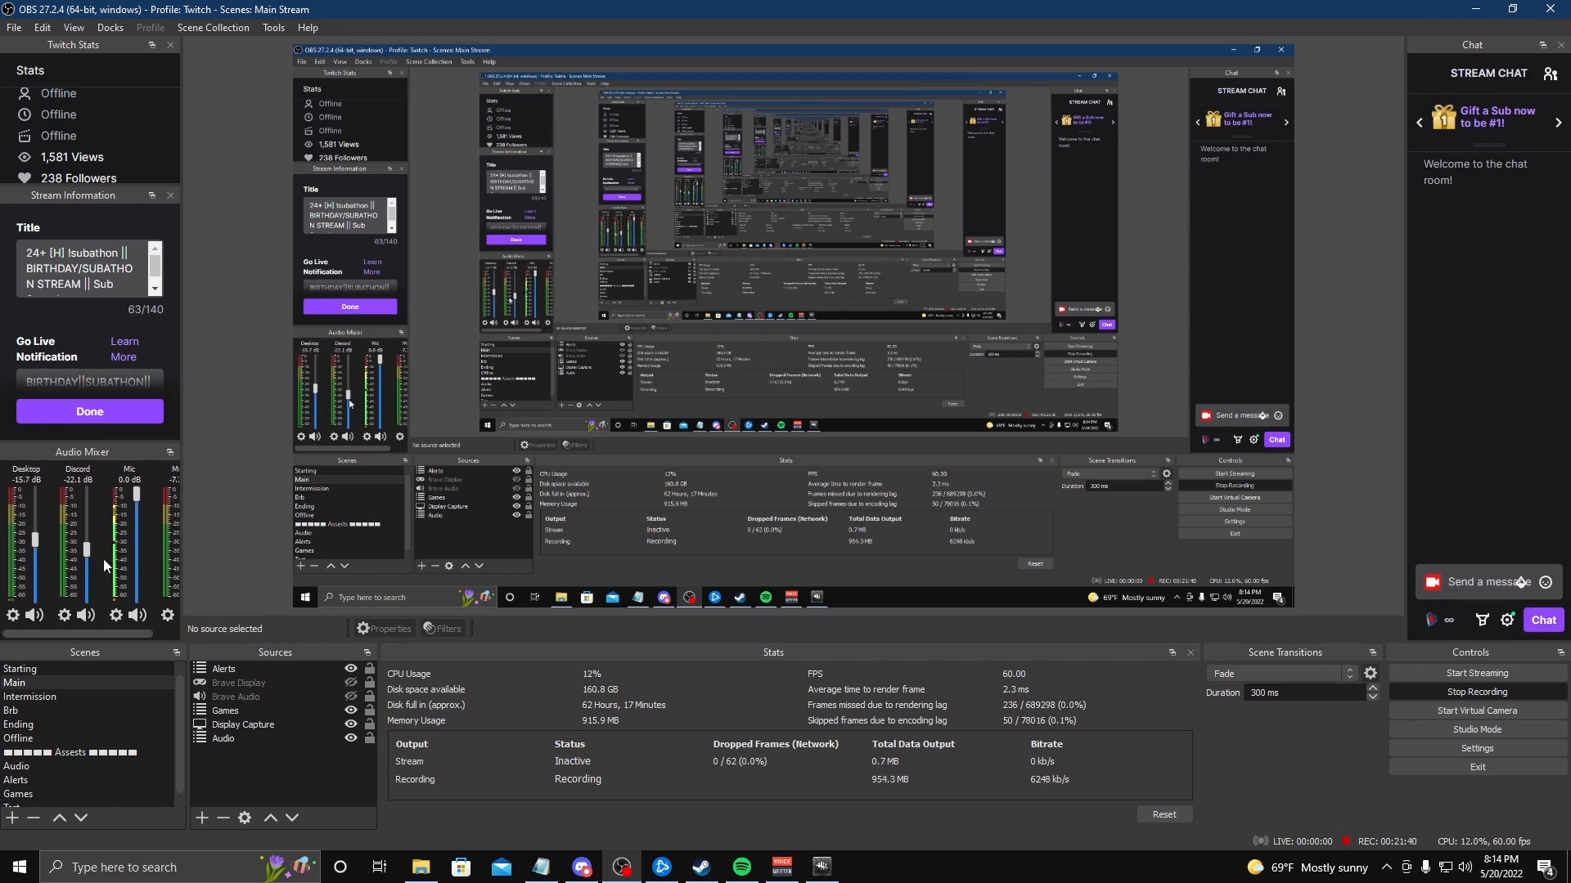
Turn off the Audio Mixer's vertical layout and look through its horizontal channel strips
right_click(100, 508)
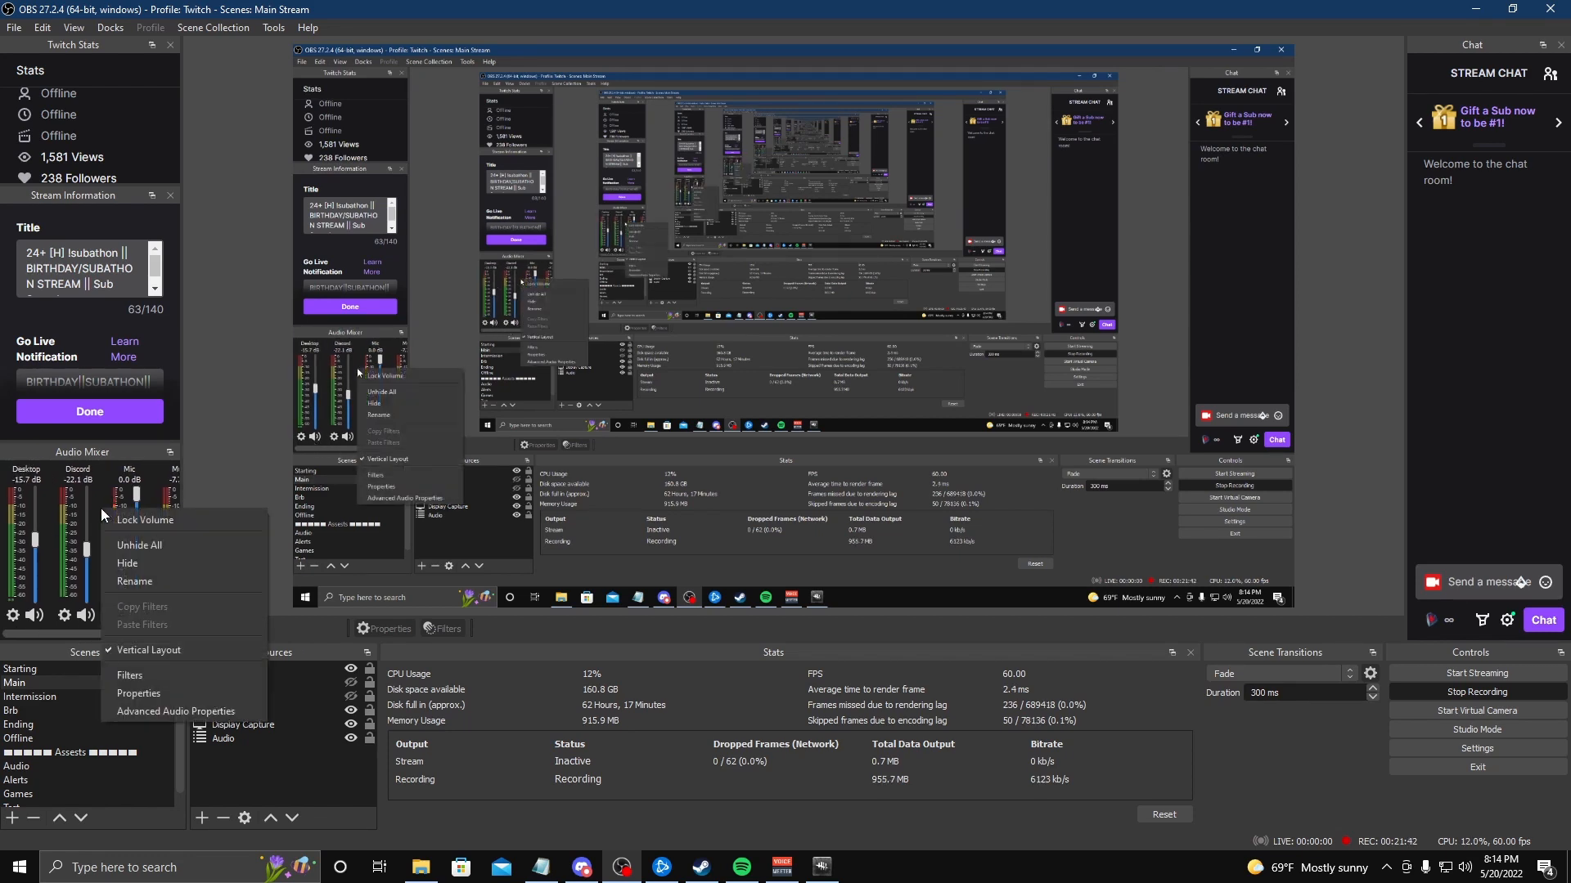
left_click(149, 649)
left_click_drag(171, 602, 170, 491)
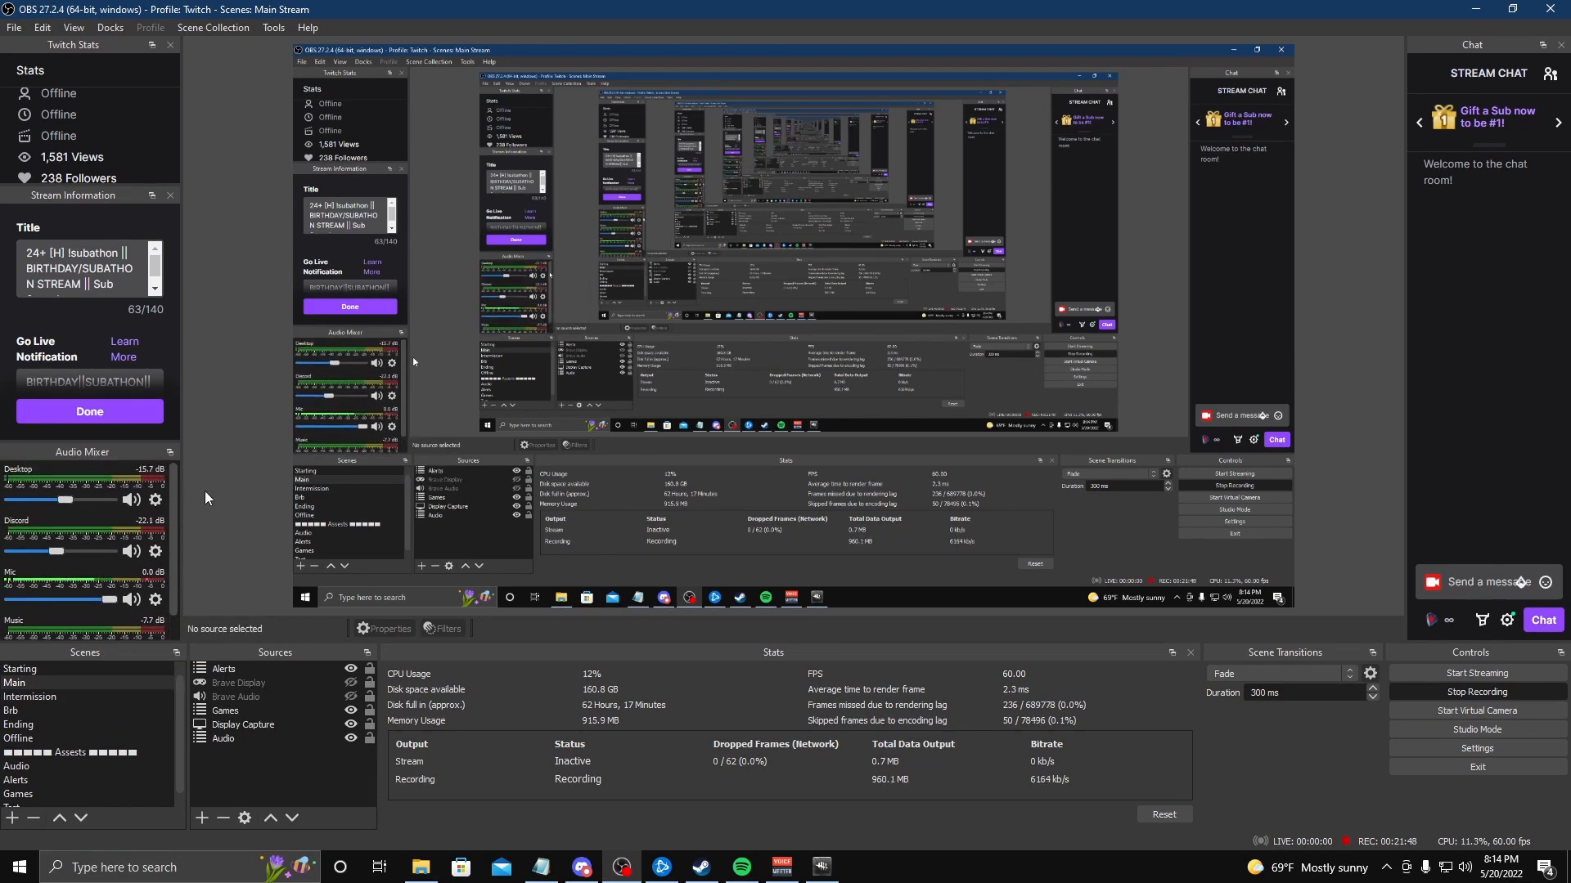
Show the Twitch Activity Feed dock and place it between the preview and Chat
left_click(118, 27)
left_click(169, 278)
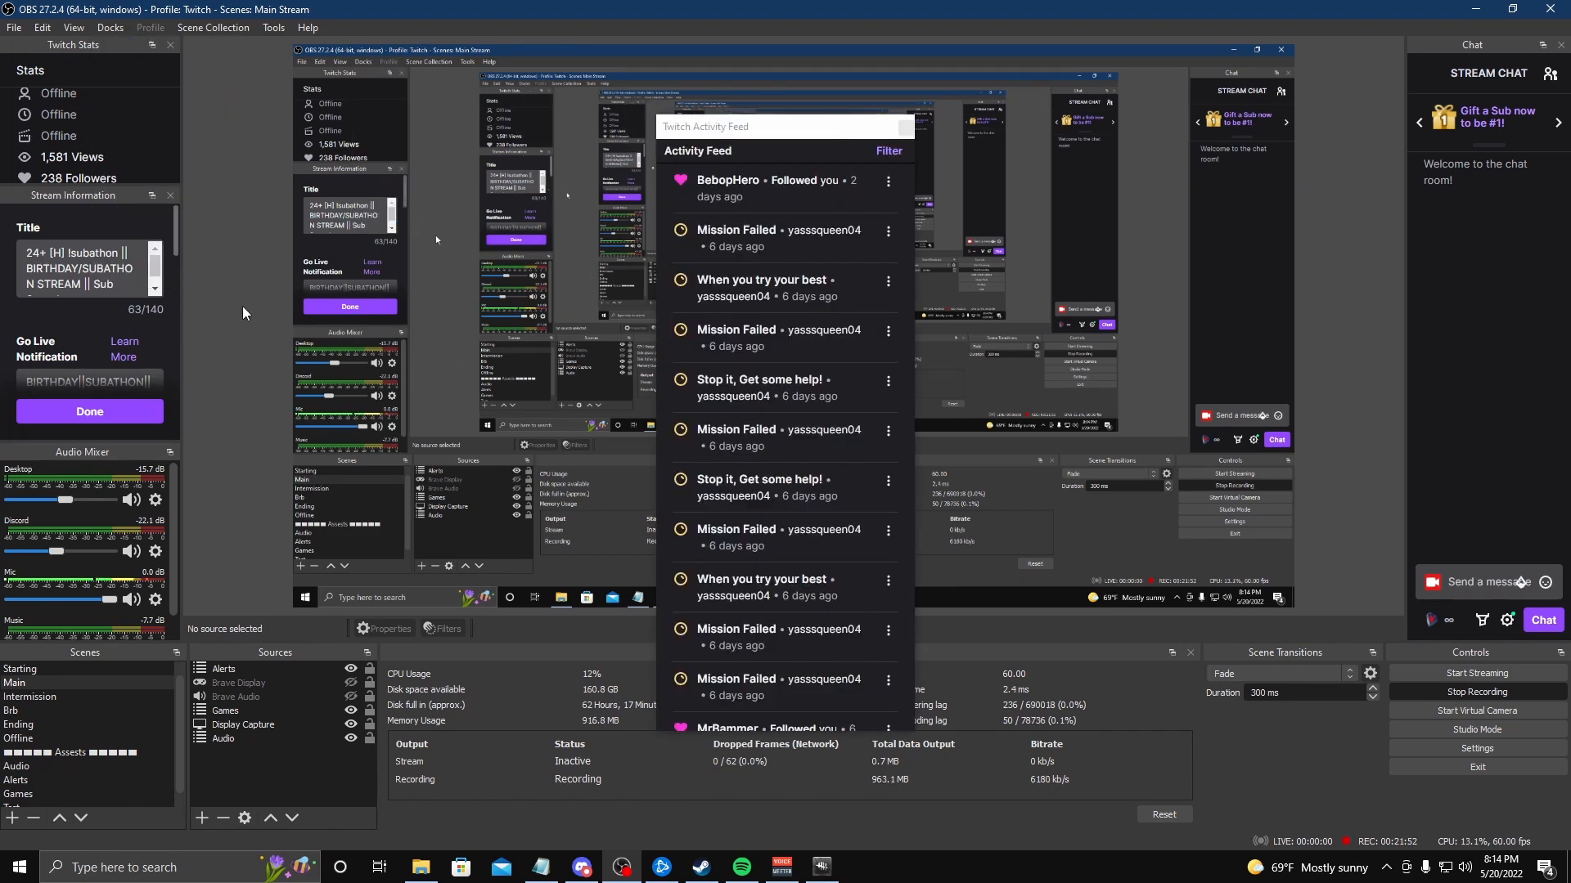
left_click_drag(783, 138, 1418, 249)
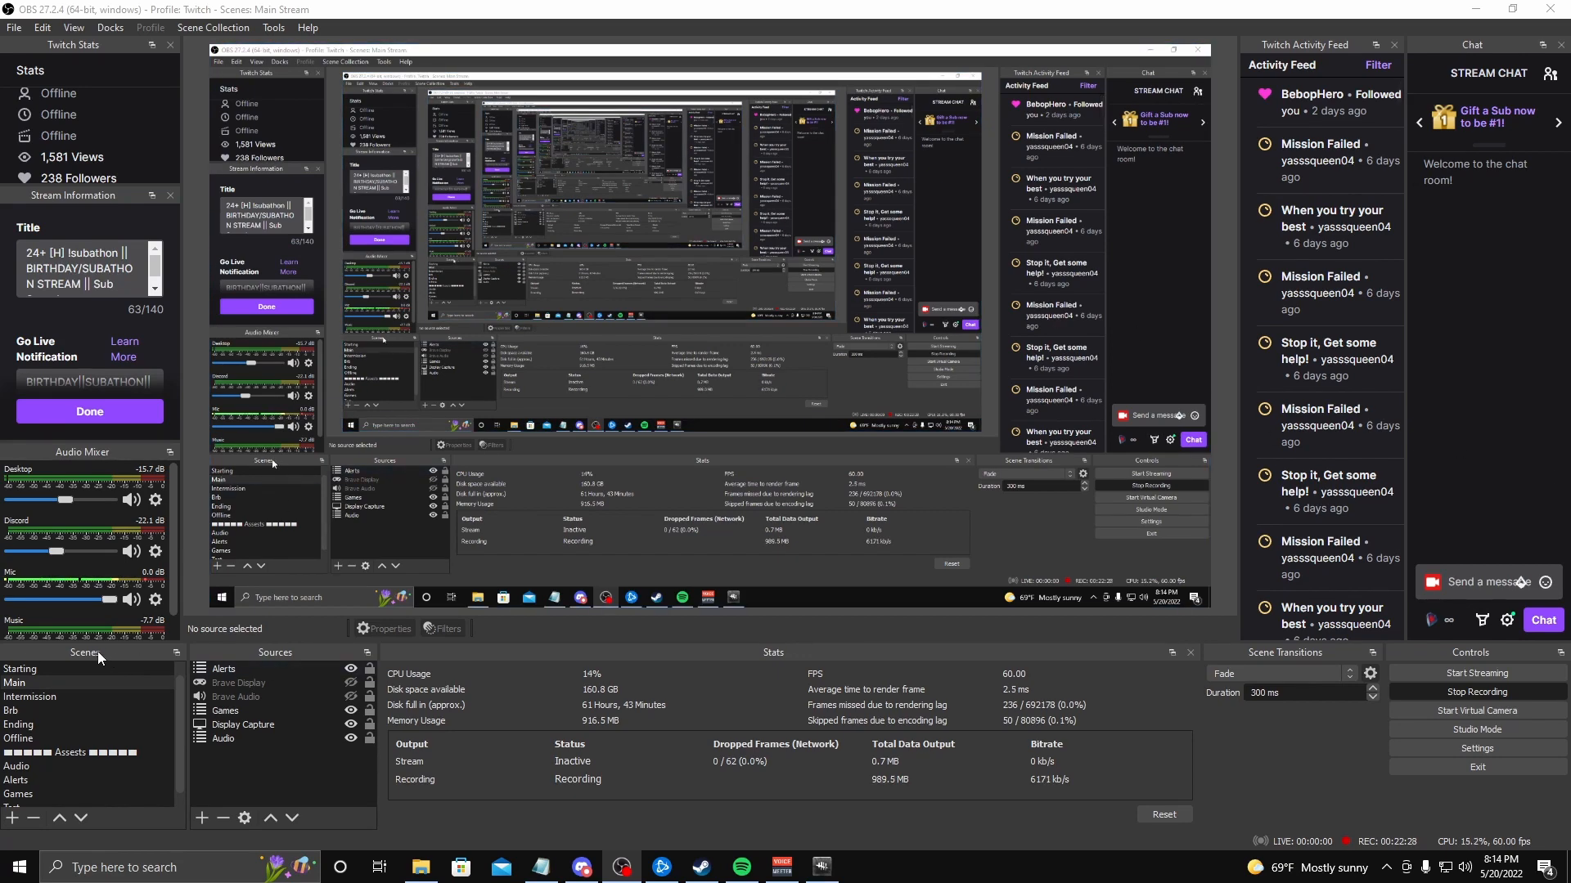
Move Sources and Scenes to the right end of the lower dock row, and stack Controls above Scene Transitions at its left end
left_click_drag(90, 654, 1529, 690)
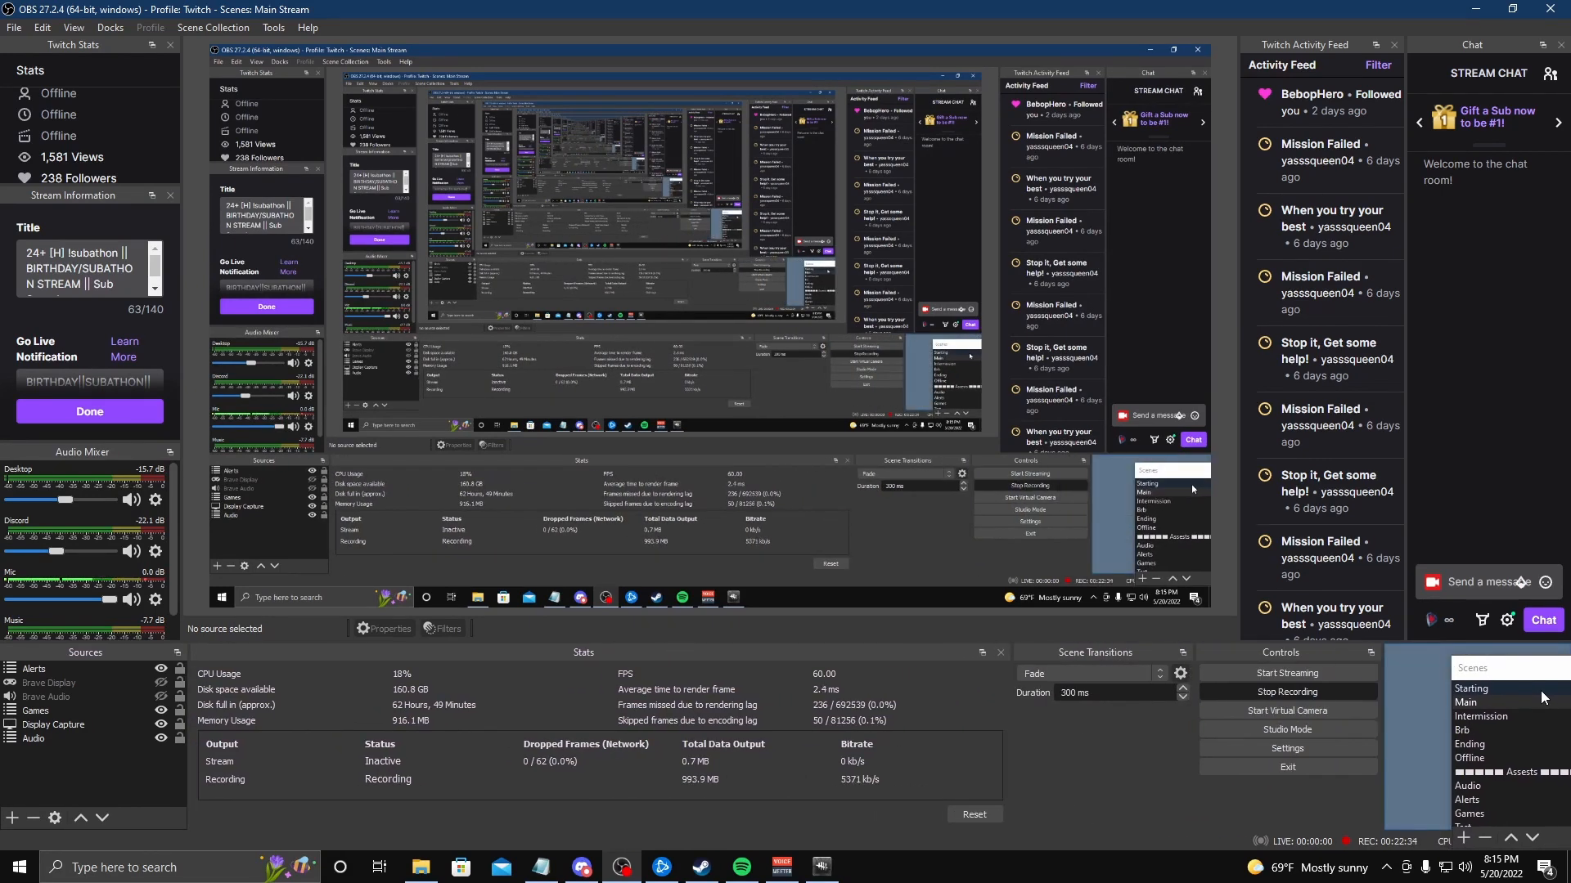
left_click_drag(91, 654, 1324, 692)
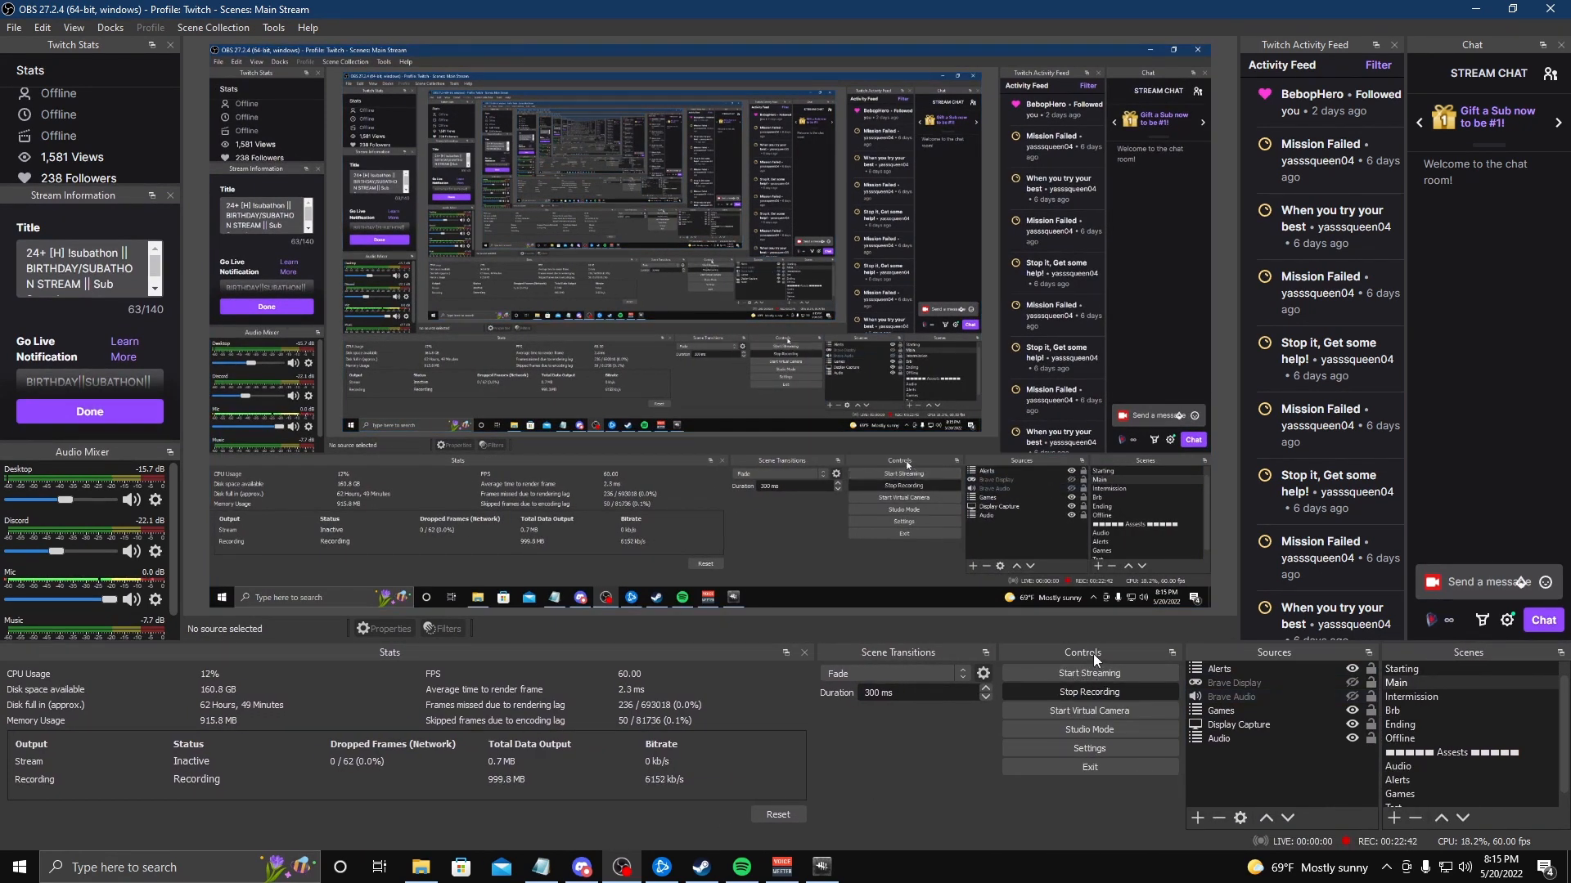
left_click_drag(1087, 655, 86, 679)
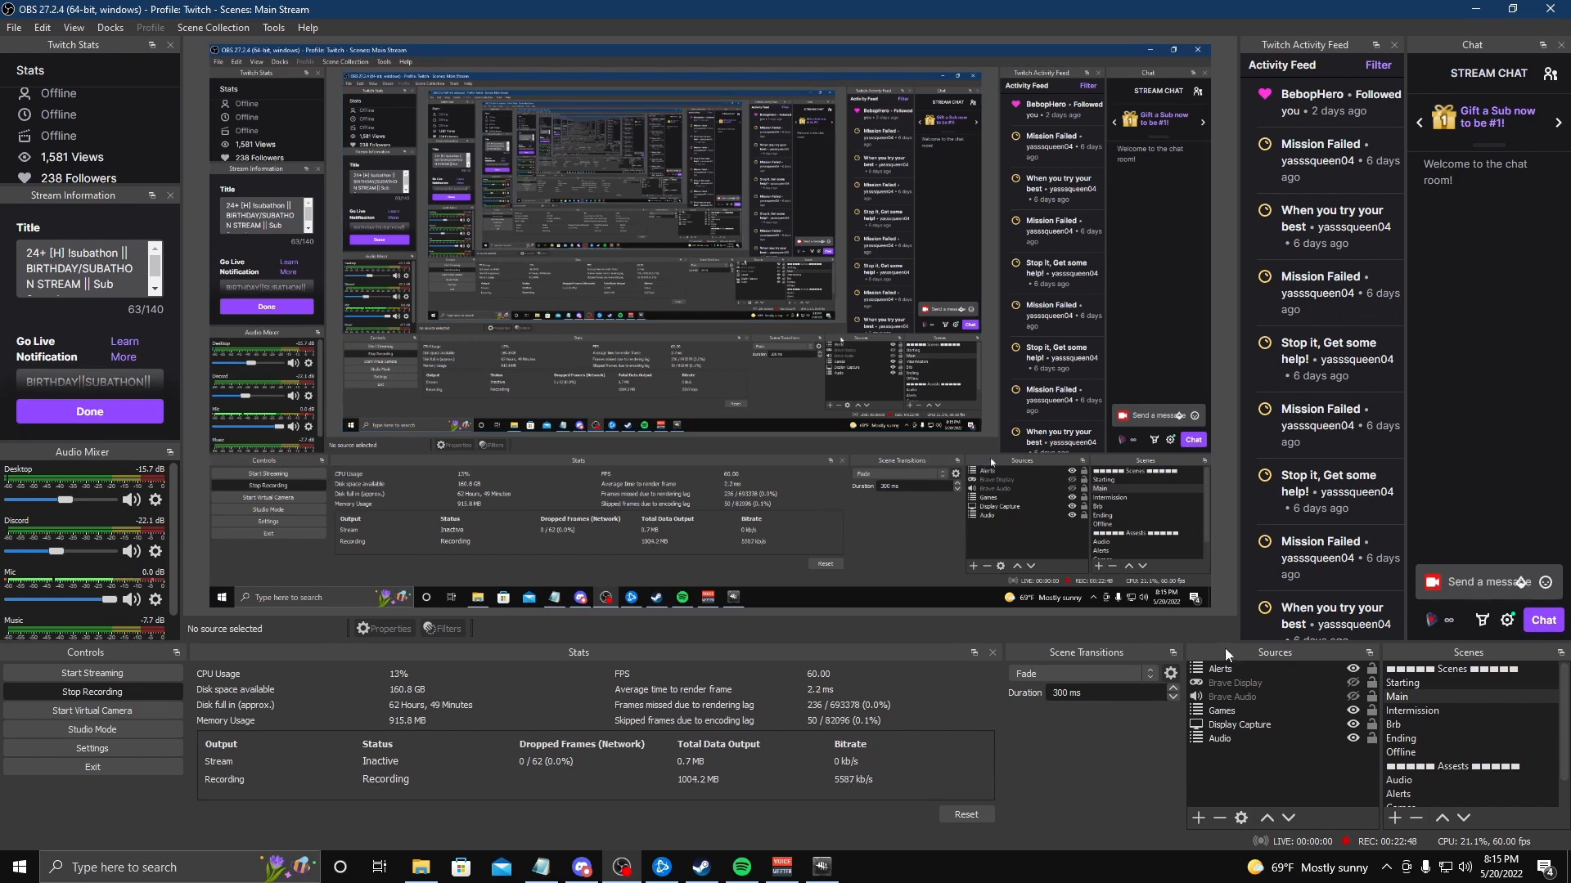
left_click_drag(1102, 650, 108, 814)
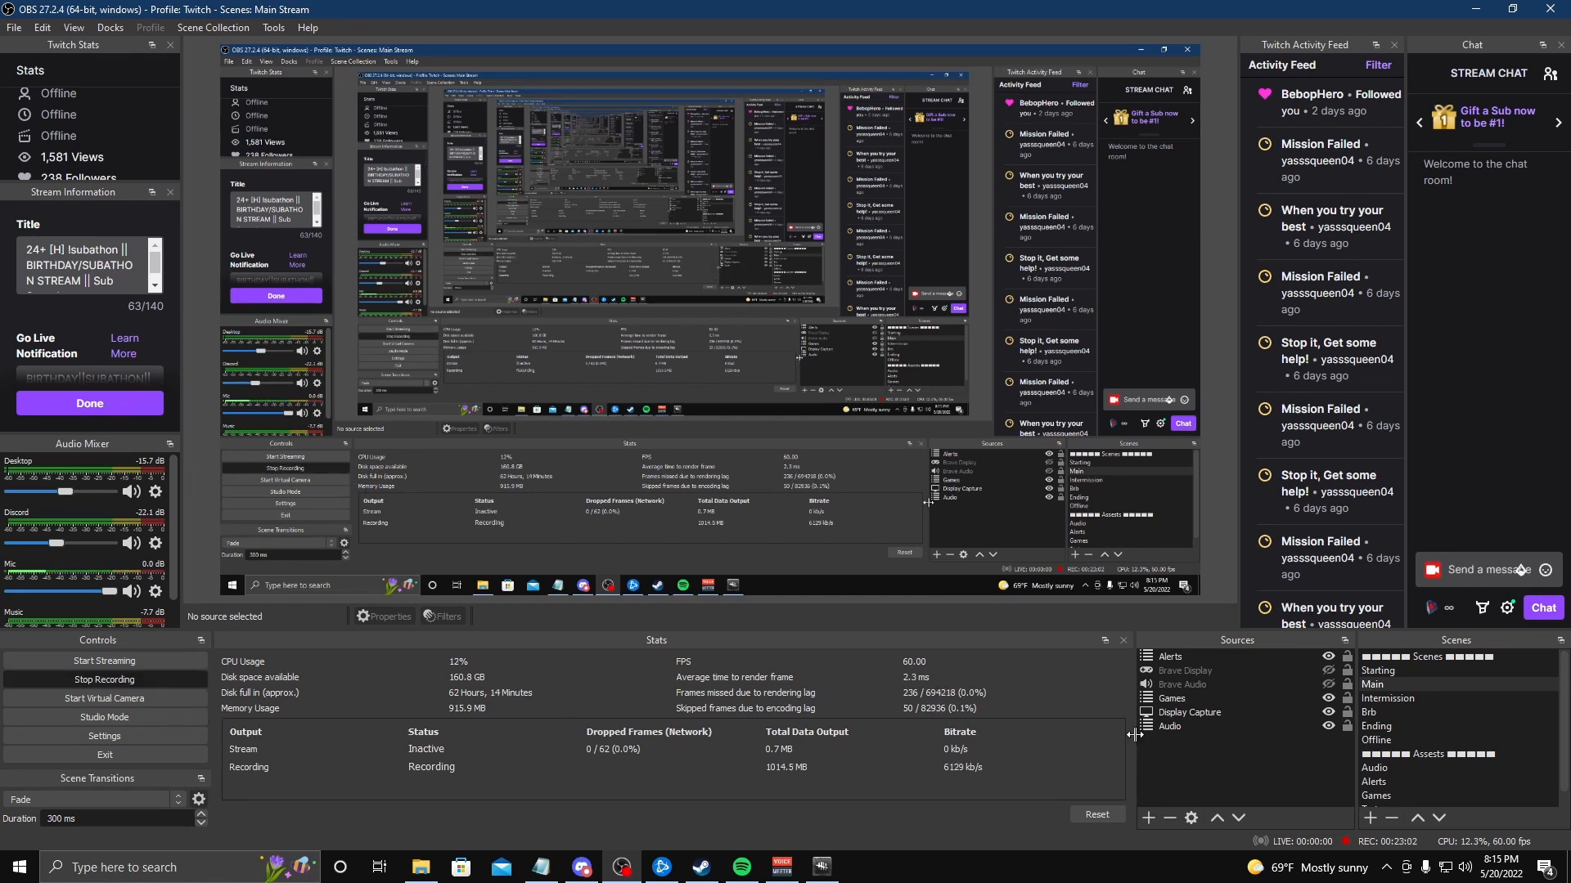
Widen the Sources, Scenes, Twitch Activity Feed and Chat docks, and the column holding Twitch Stats, Stream Information and Audio Mixer
left_click_drag(1134, 734, 1121, 733)
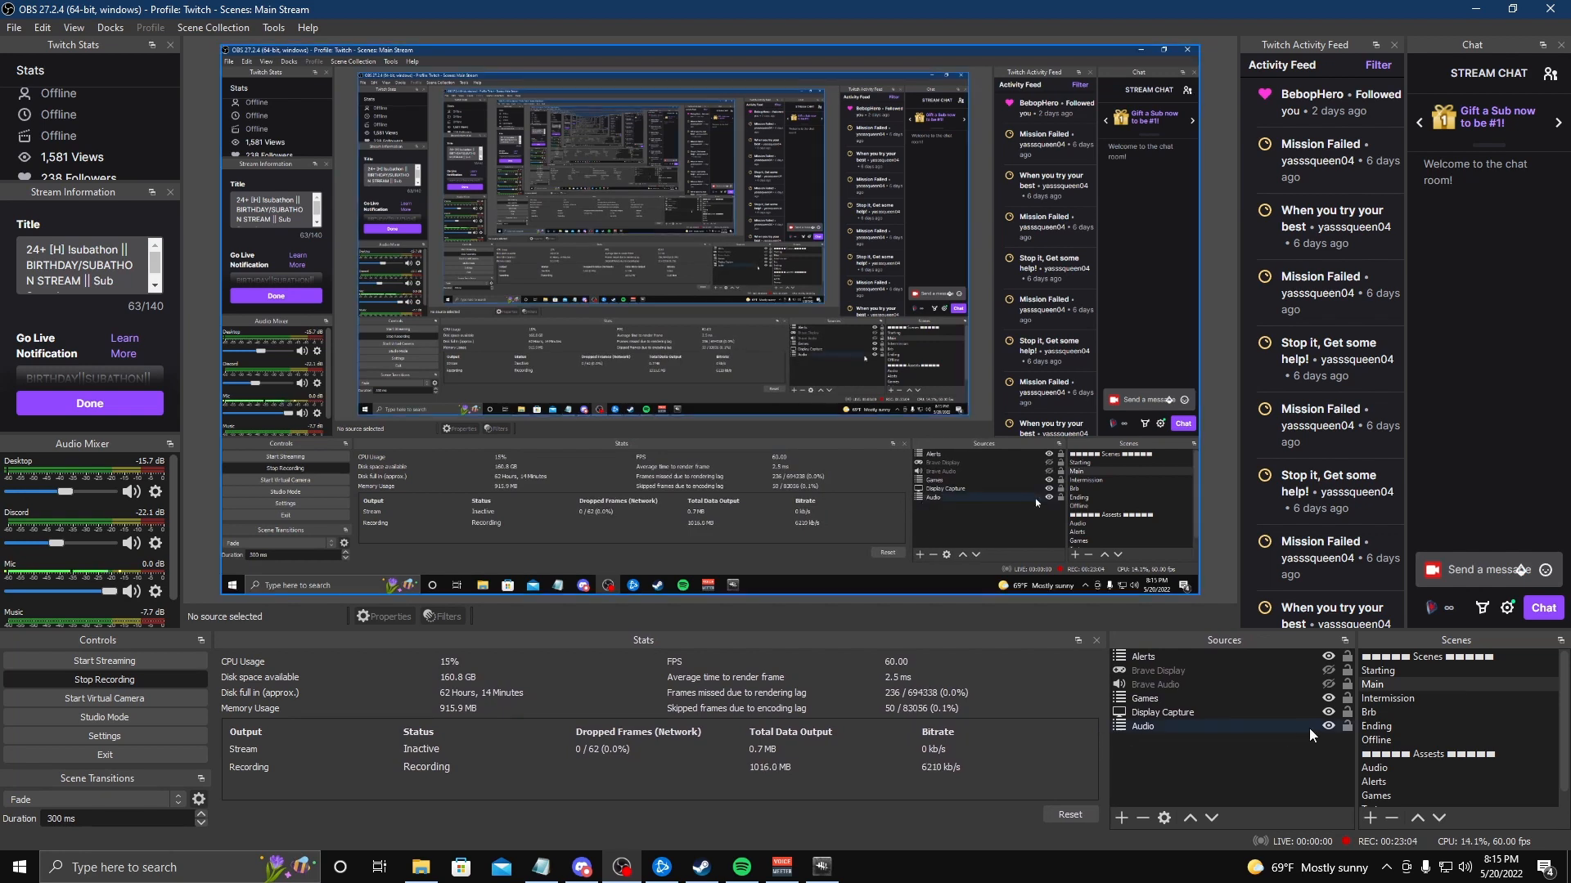
left_click_drag(1355, 728, 1335, 731)
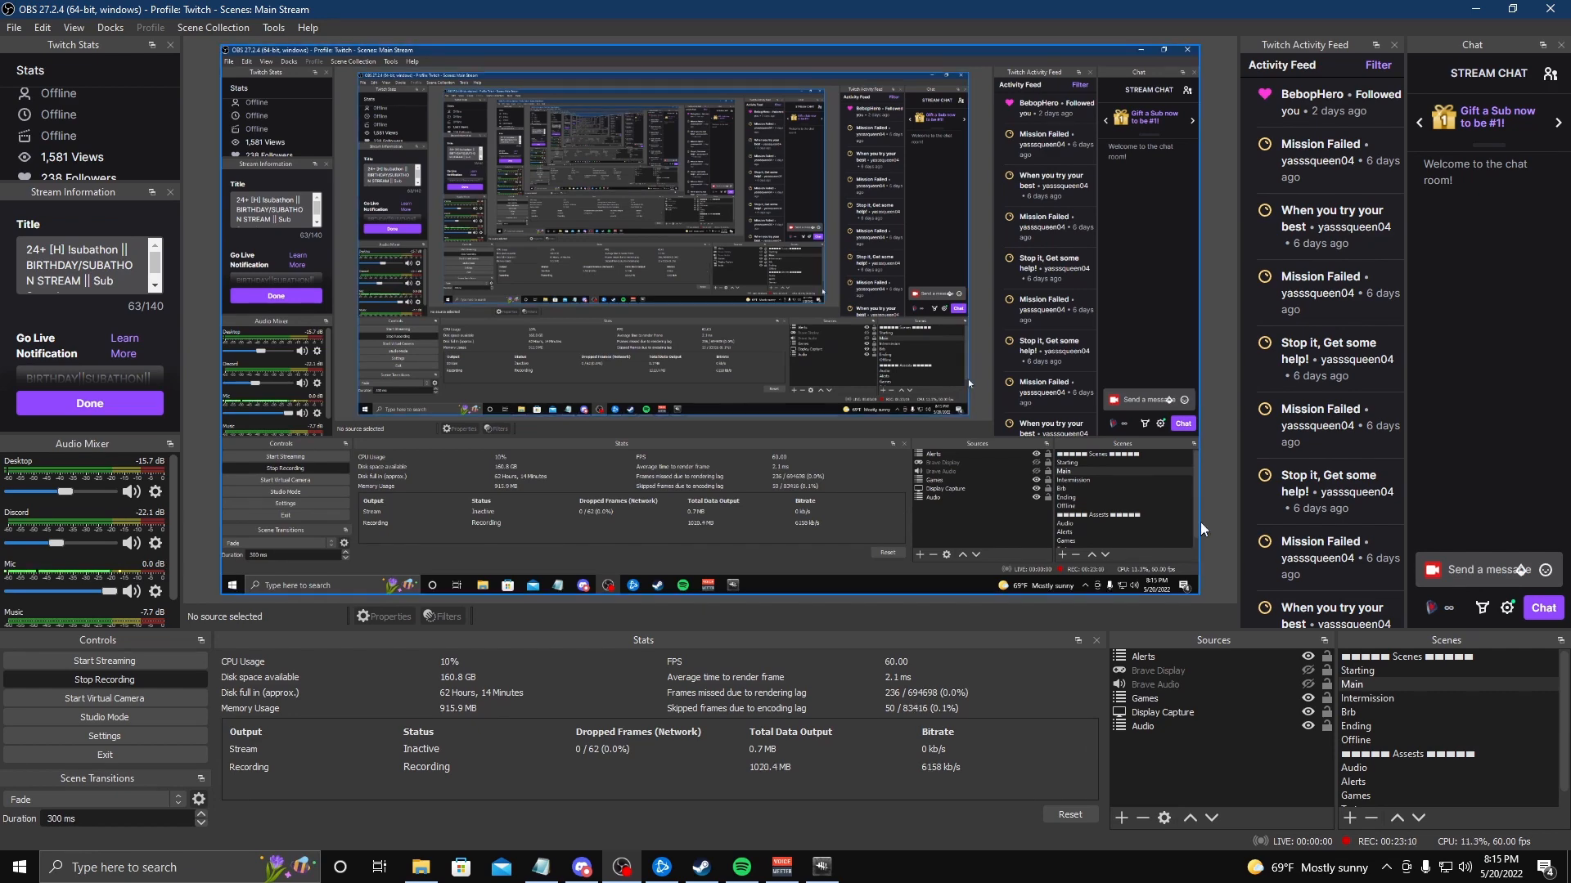
left_click_drag(1237, 416, 1105, 436)
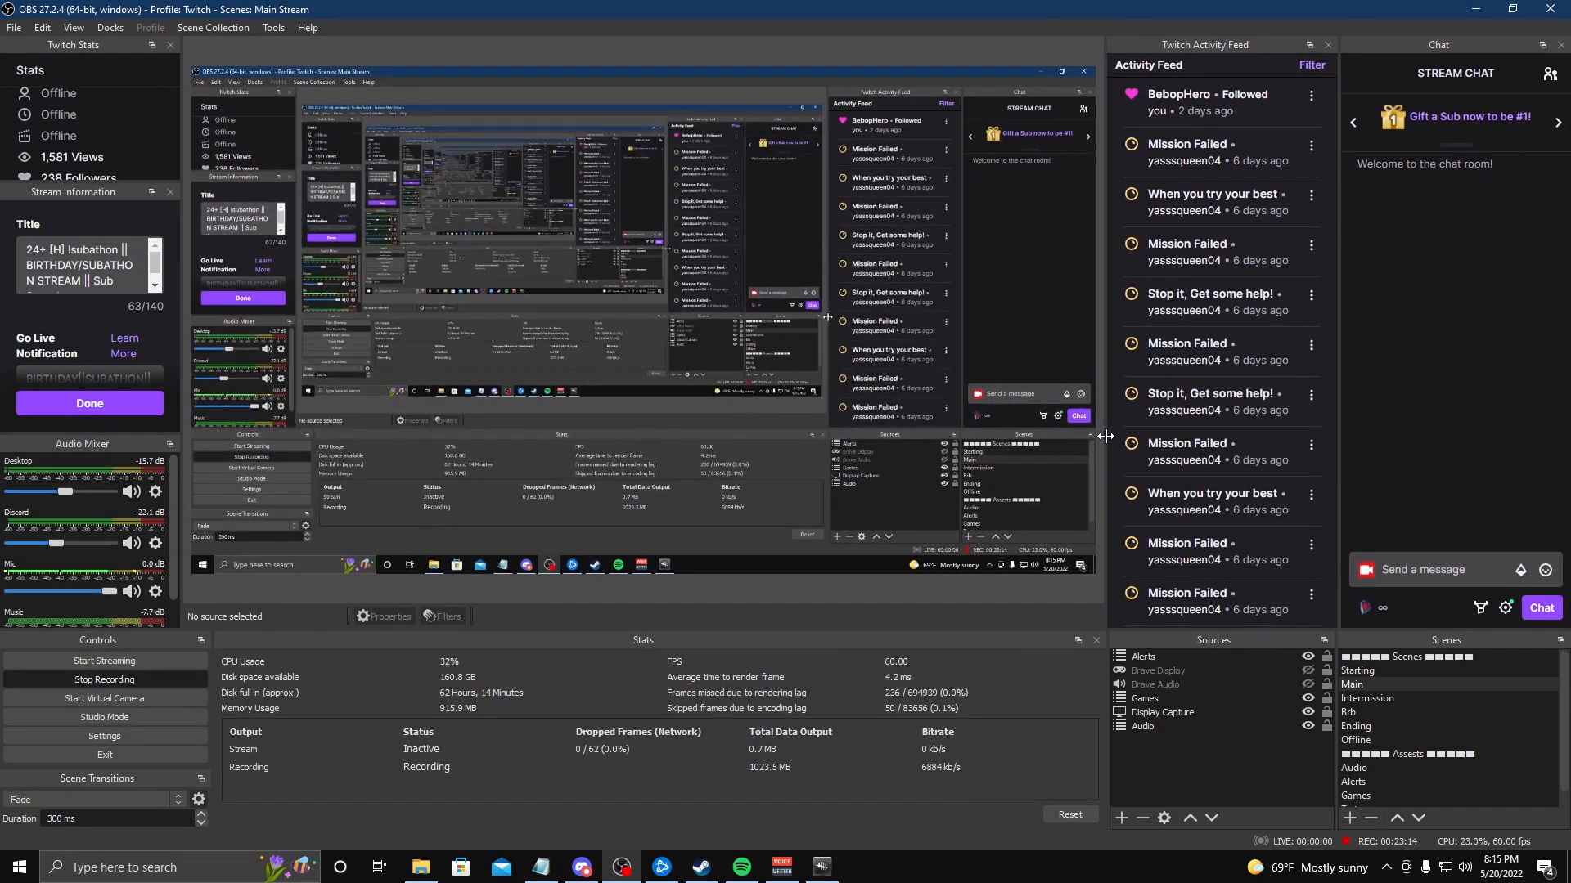
left_click_drag(1339, 490, 1336, 491)
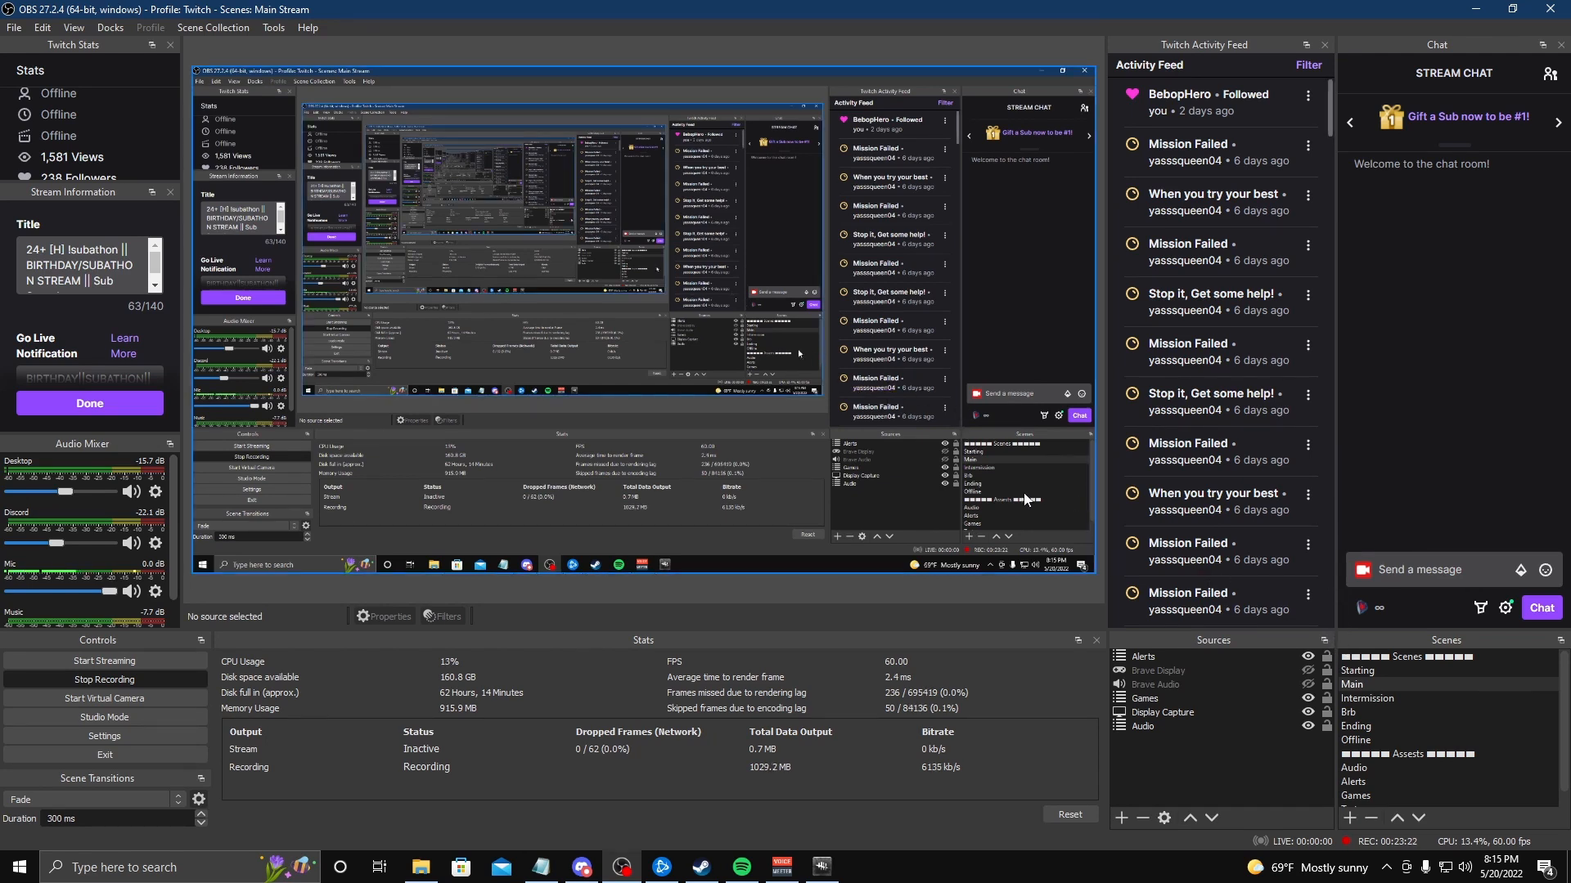
left_click_drag(180, 418, 211, 426)
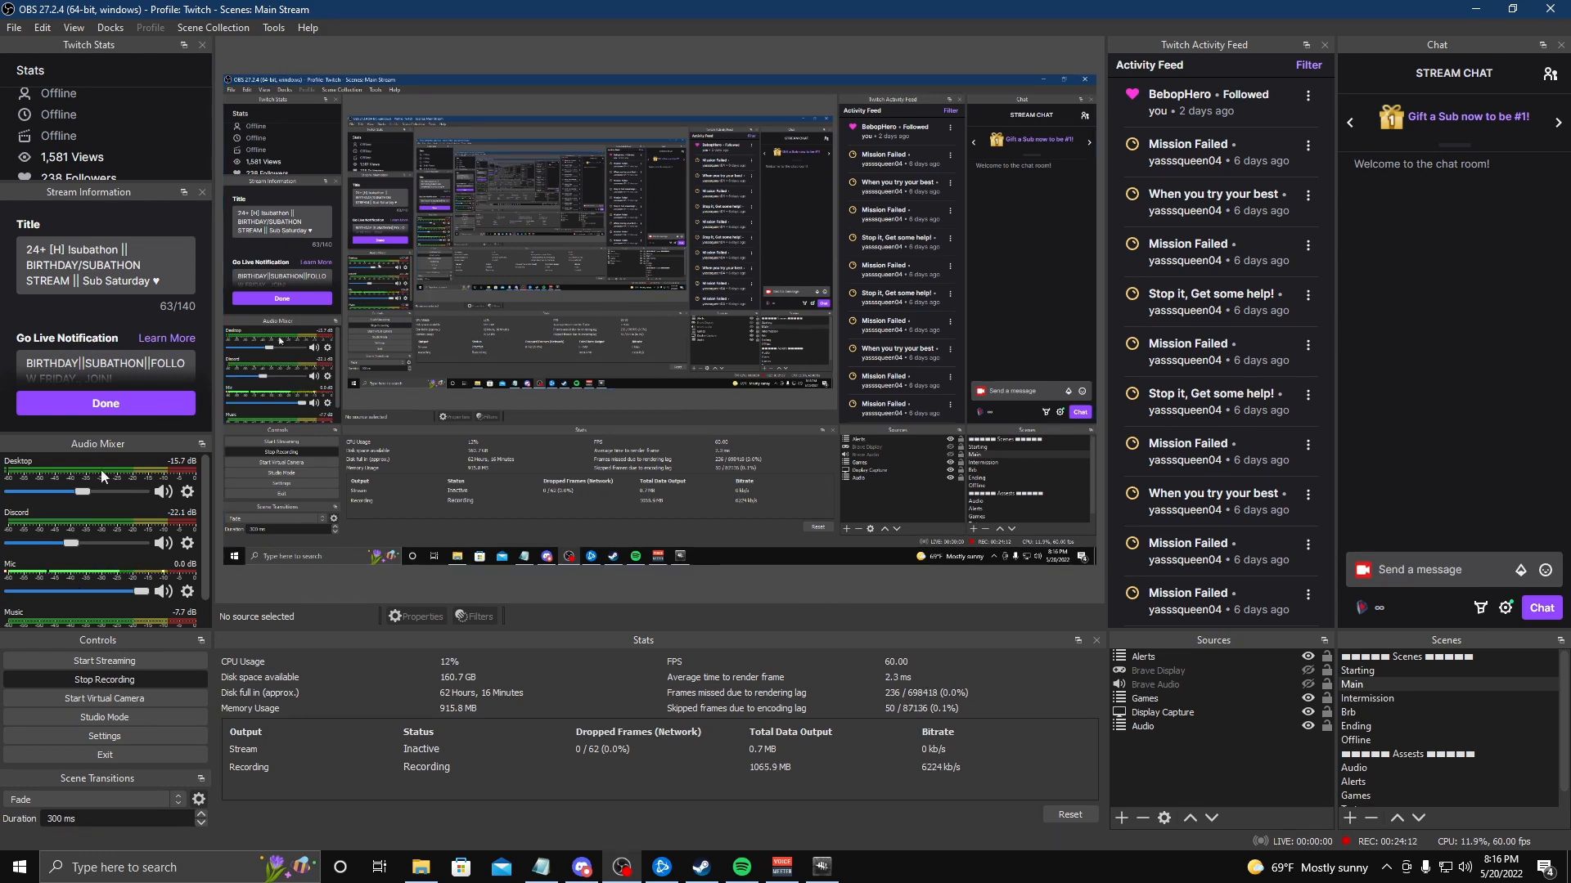
scroll(205, 524, "down", 1)
scroll(205, 524, "up", 1)
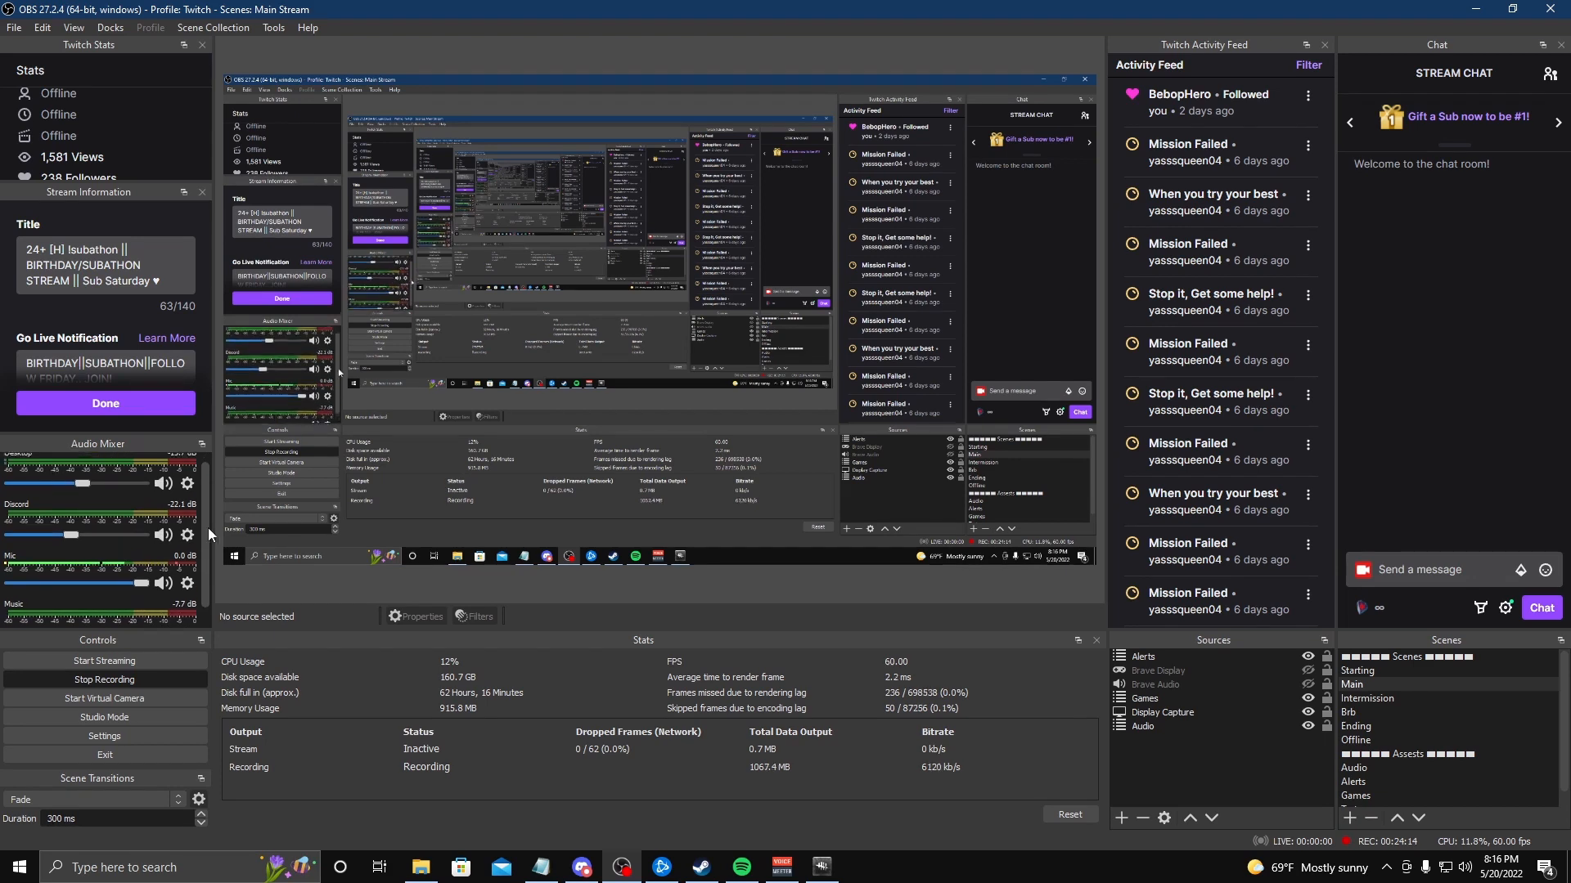